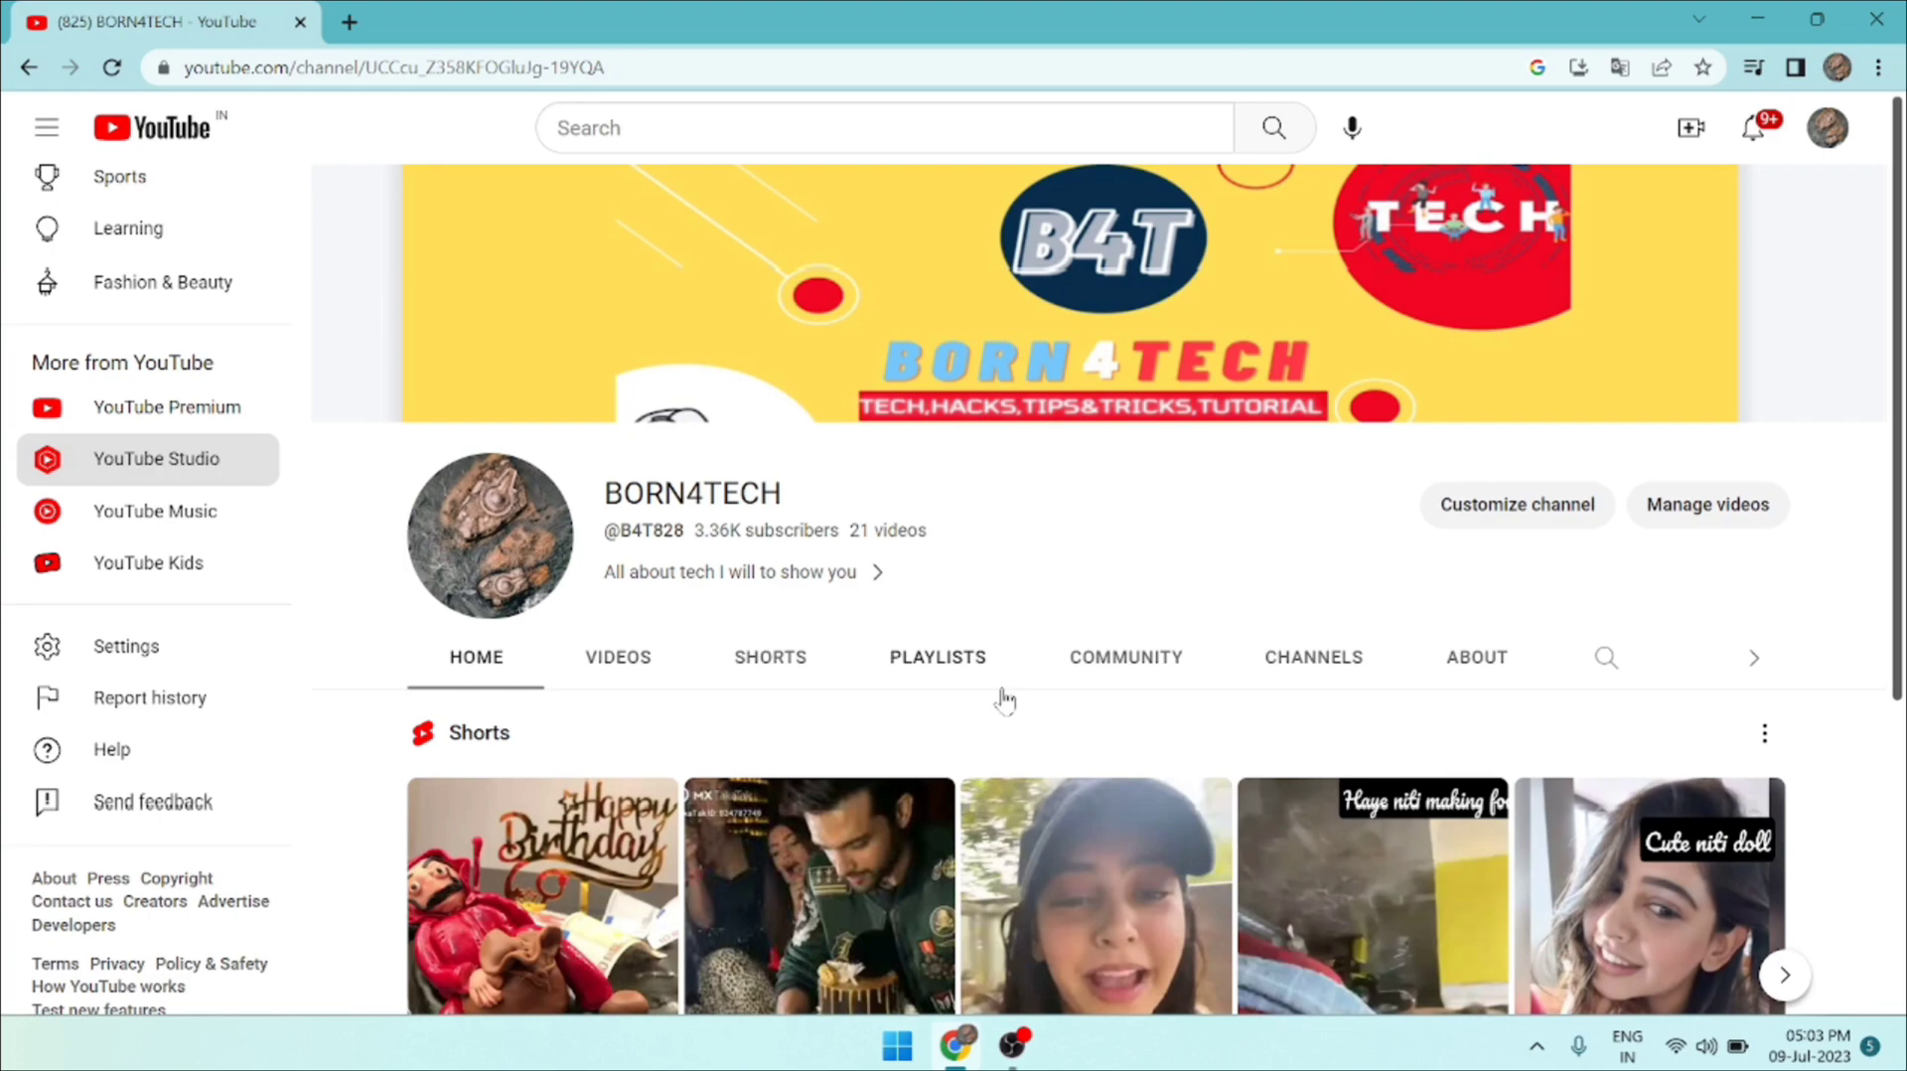
Switch from the browser to the Busy 21 accounting program on the desktop and acknowledge its security check.
{"action": "scroll", "coordinate": [1005, 701], "scroll_direction": "down", "scroll_amount": 1}
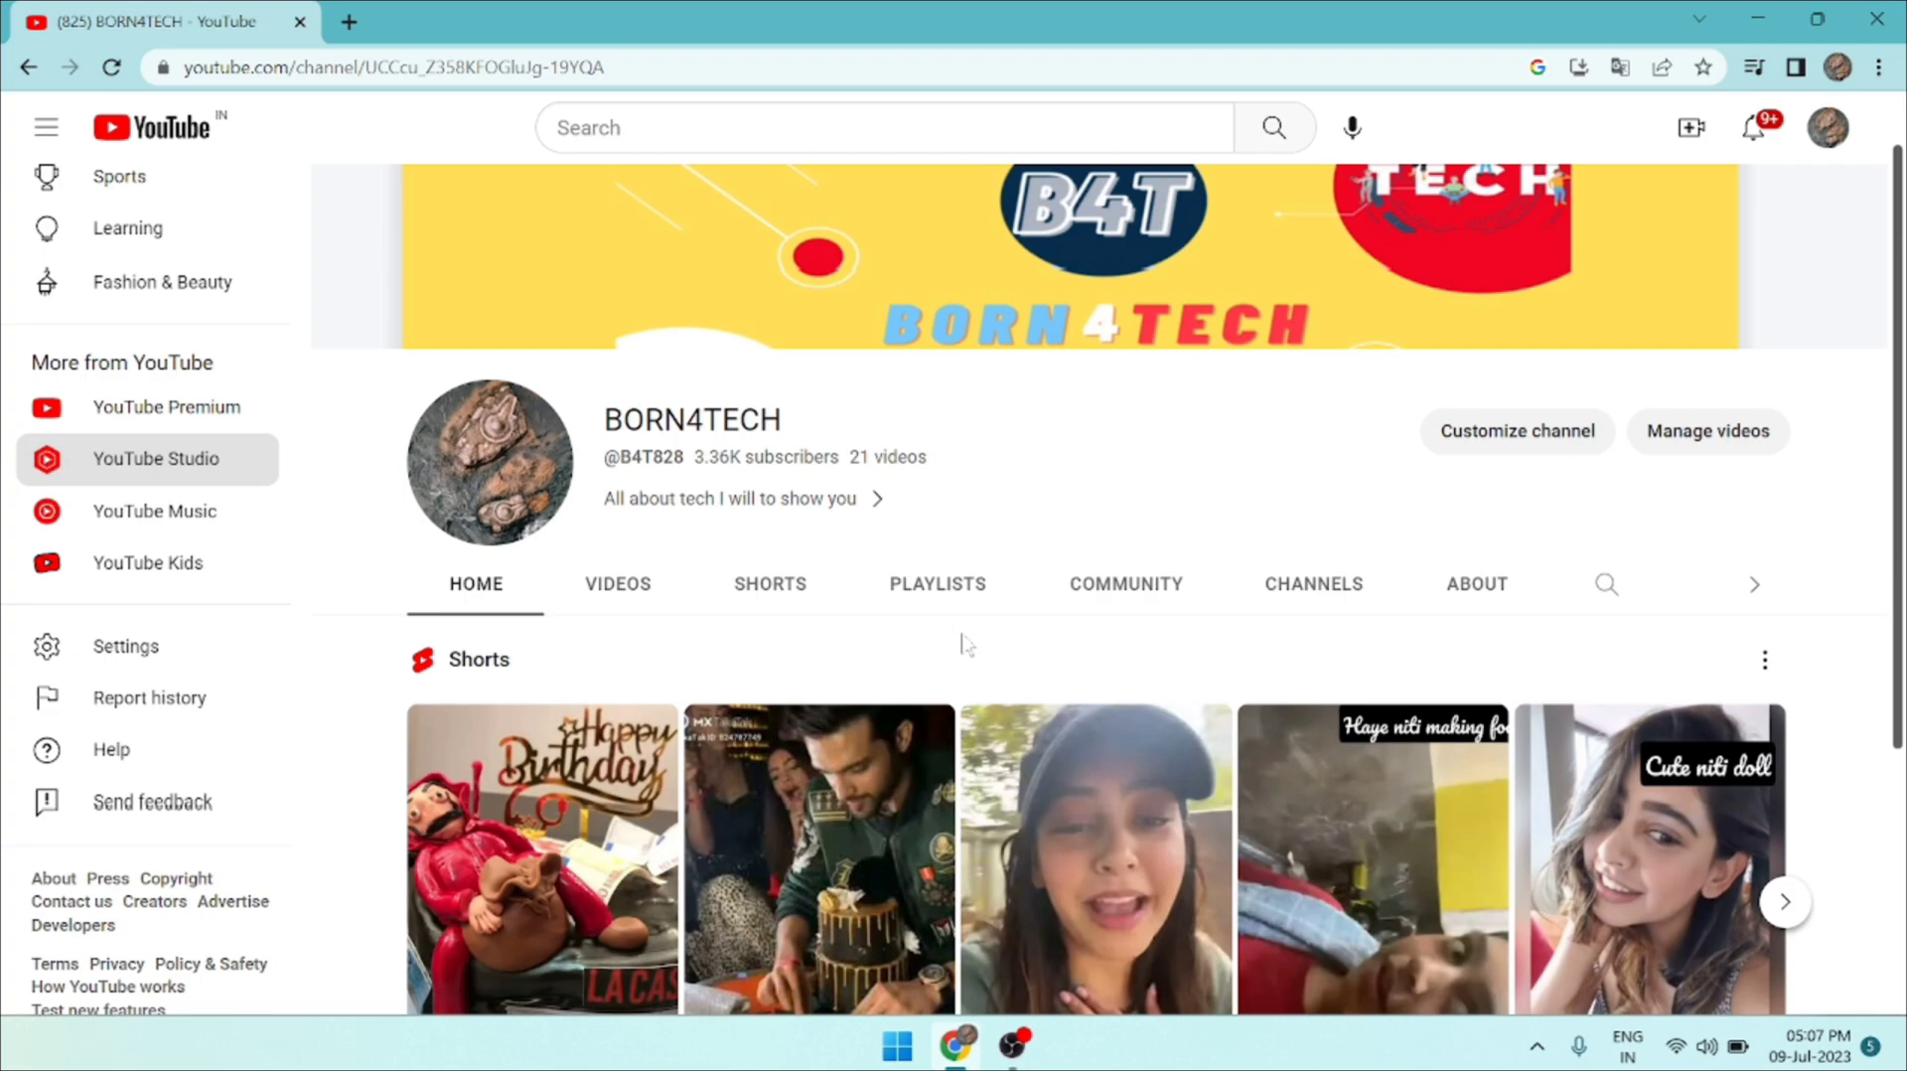
{"action": "left_click", "coordinate": [1755, 16]}
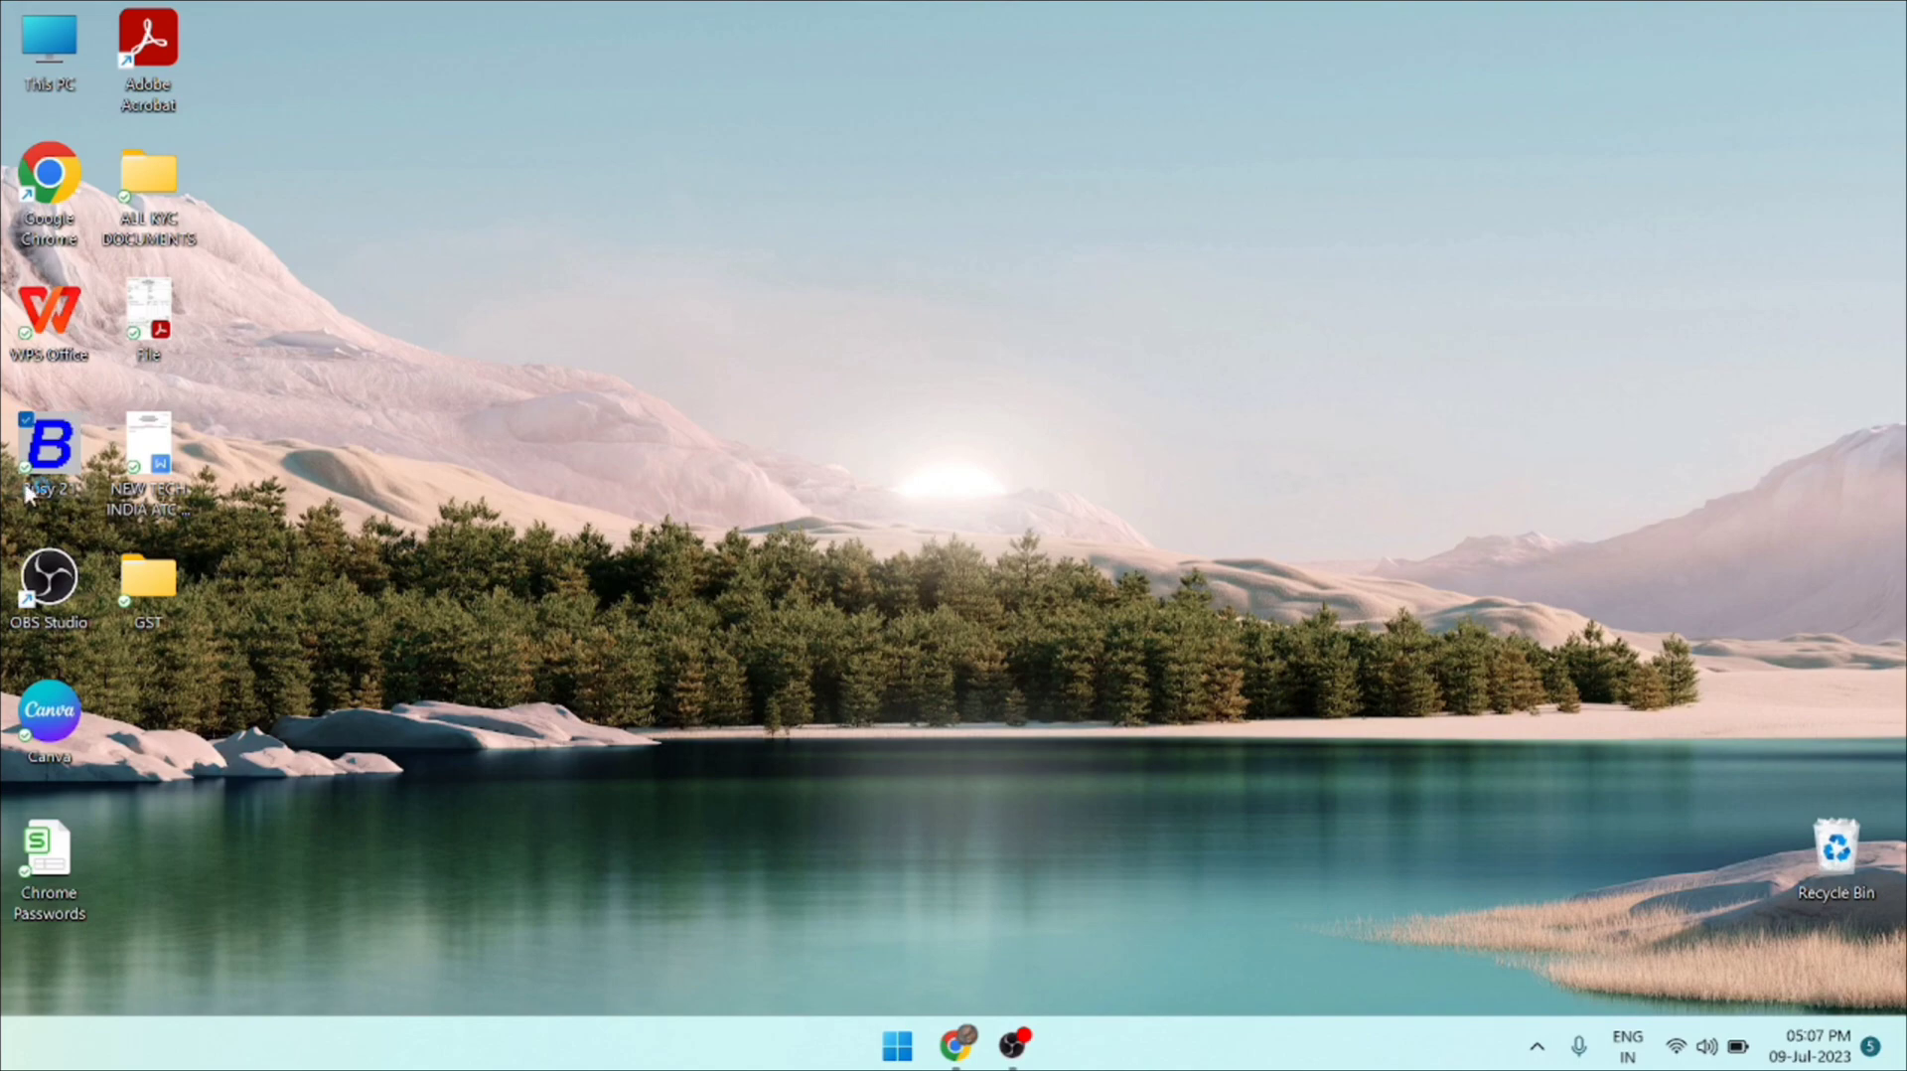
{"action": "double_click", "coordinate": [62, 421]}
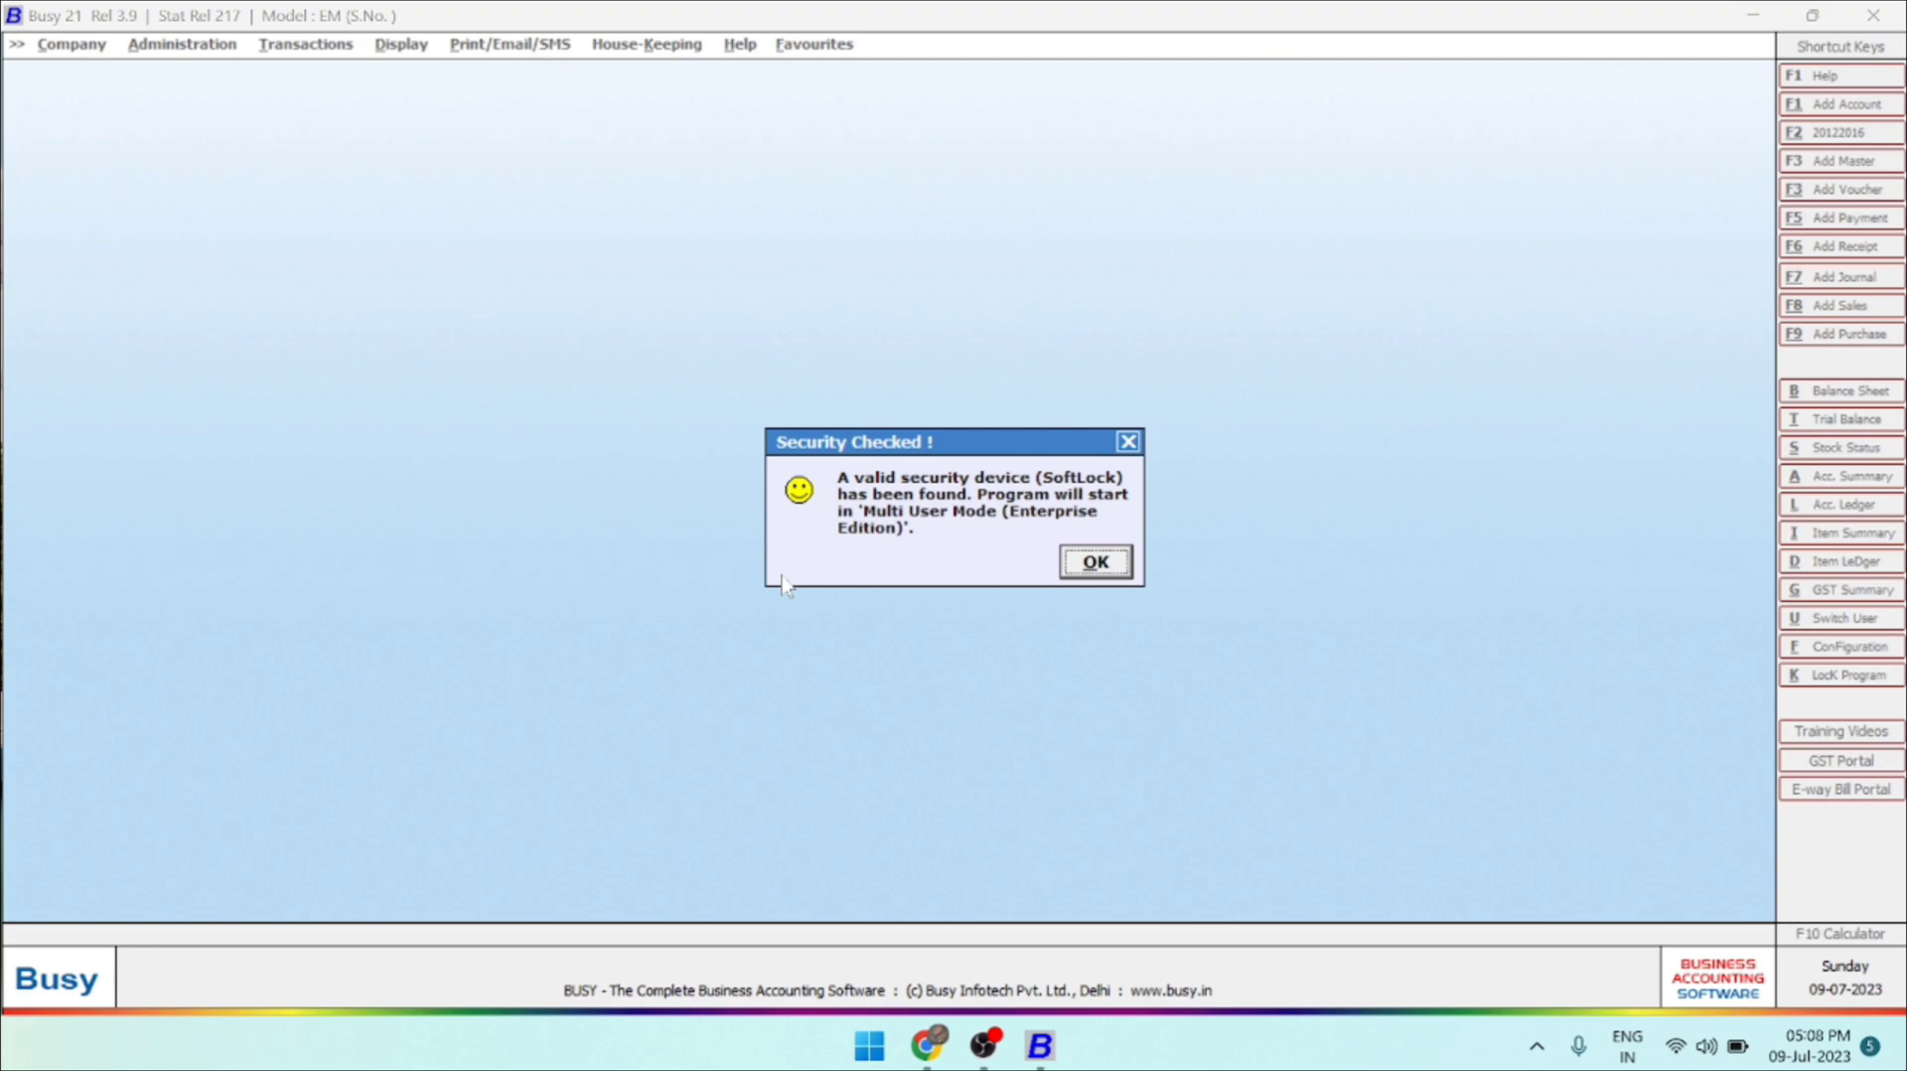
{"action": "left_click", "coordinate": [1115, 561]}
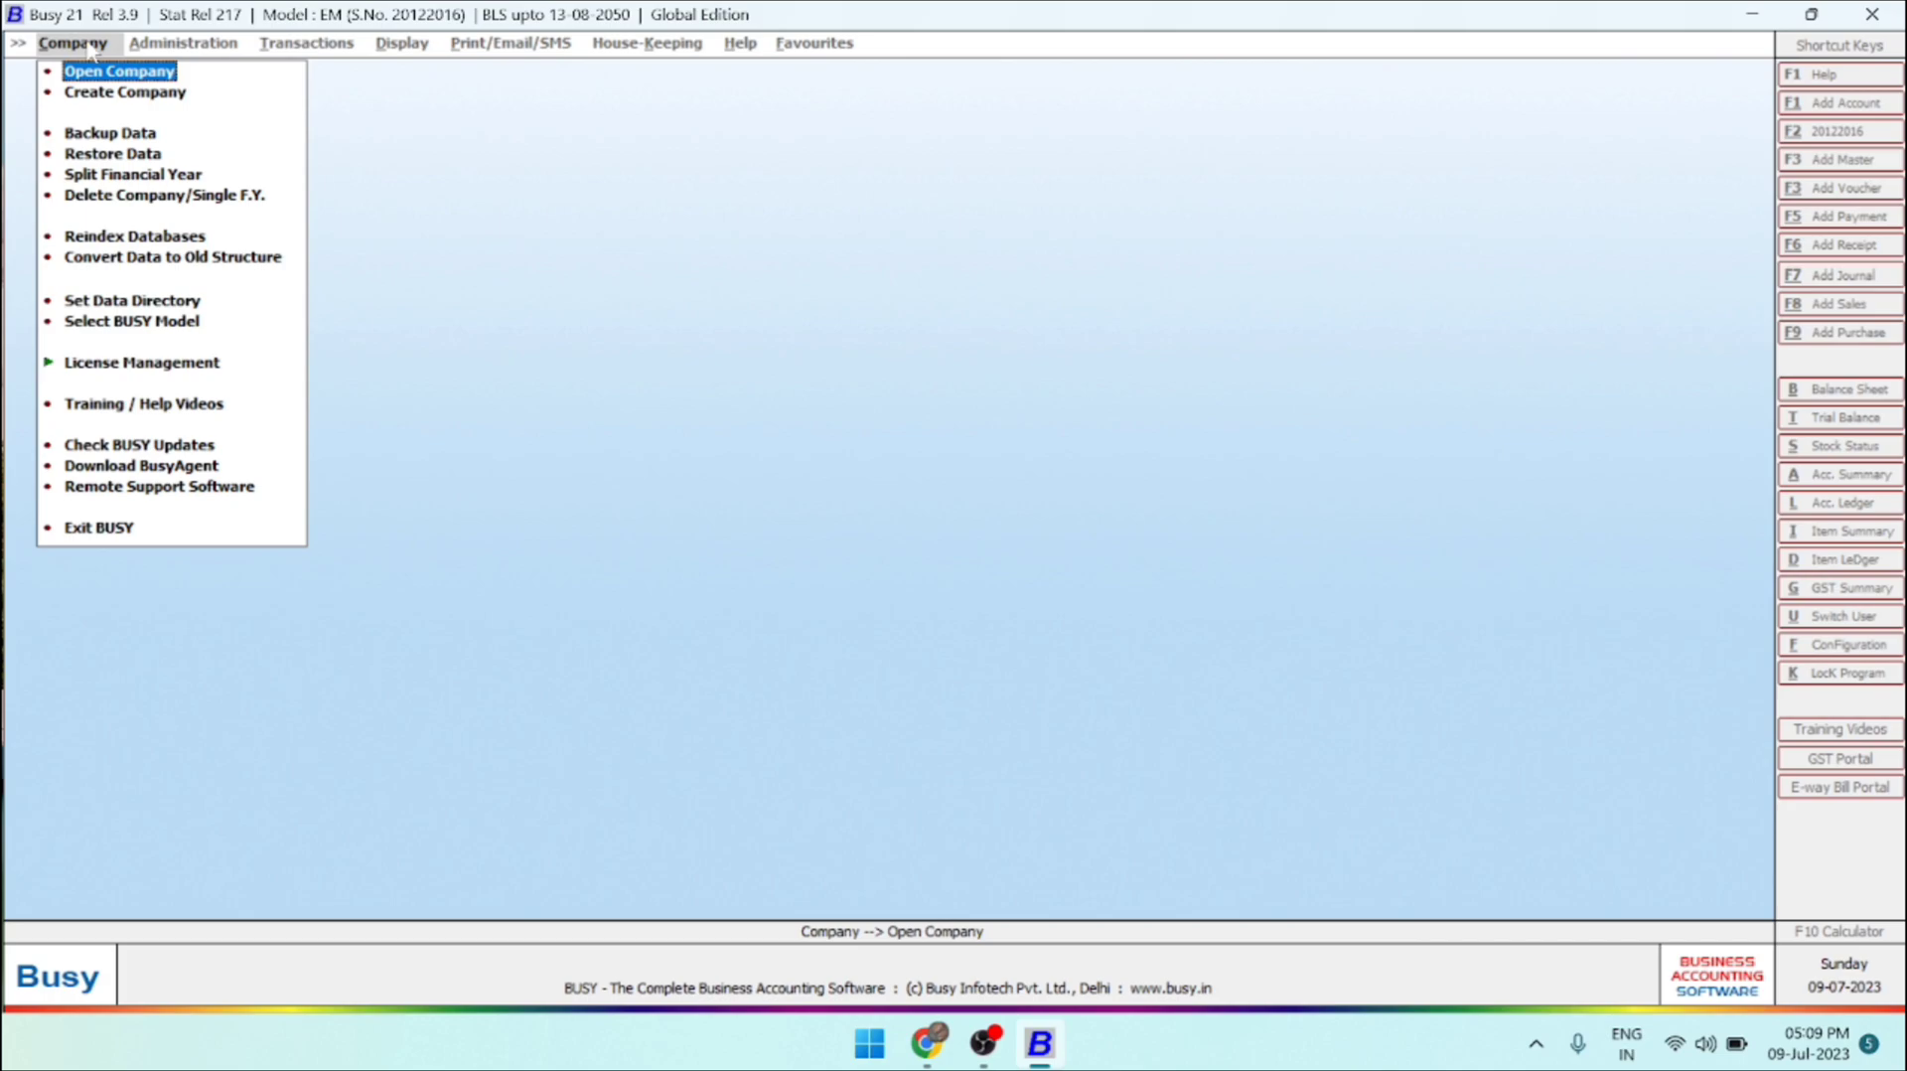
{"action": "key", "text": "Down"}
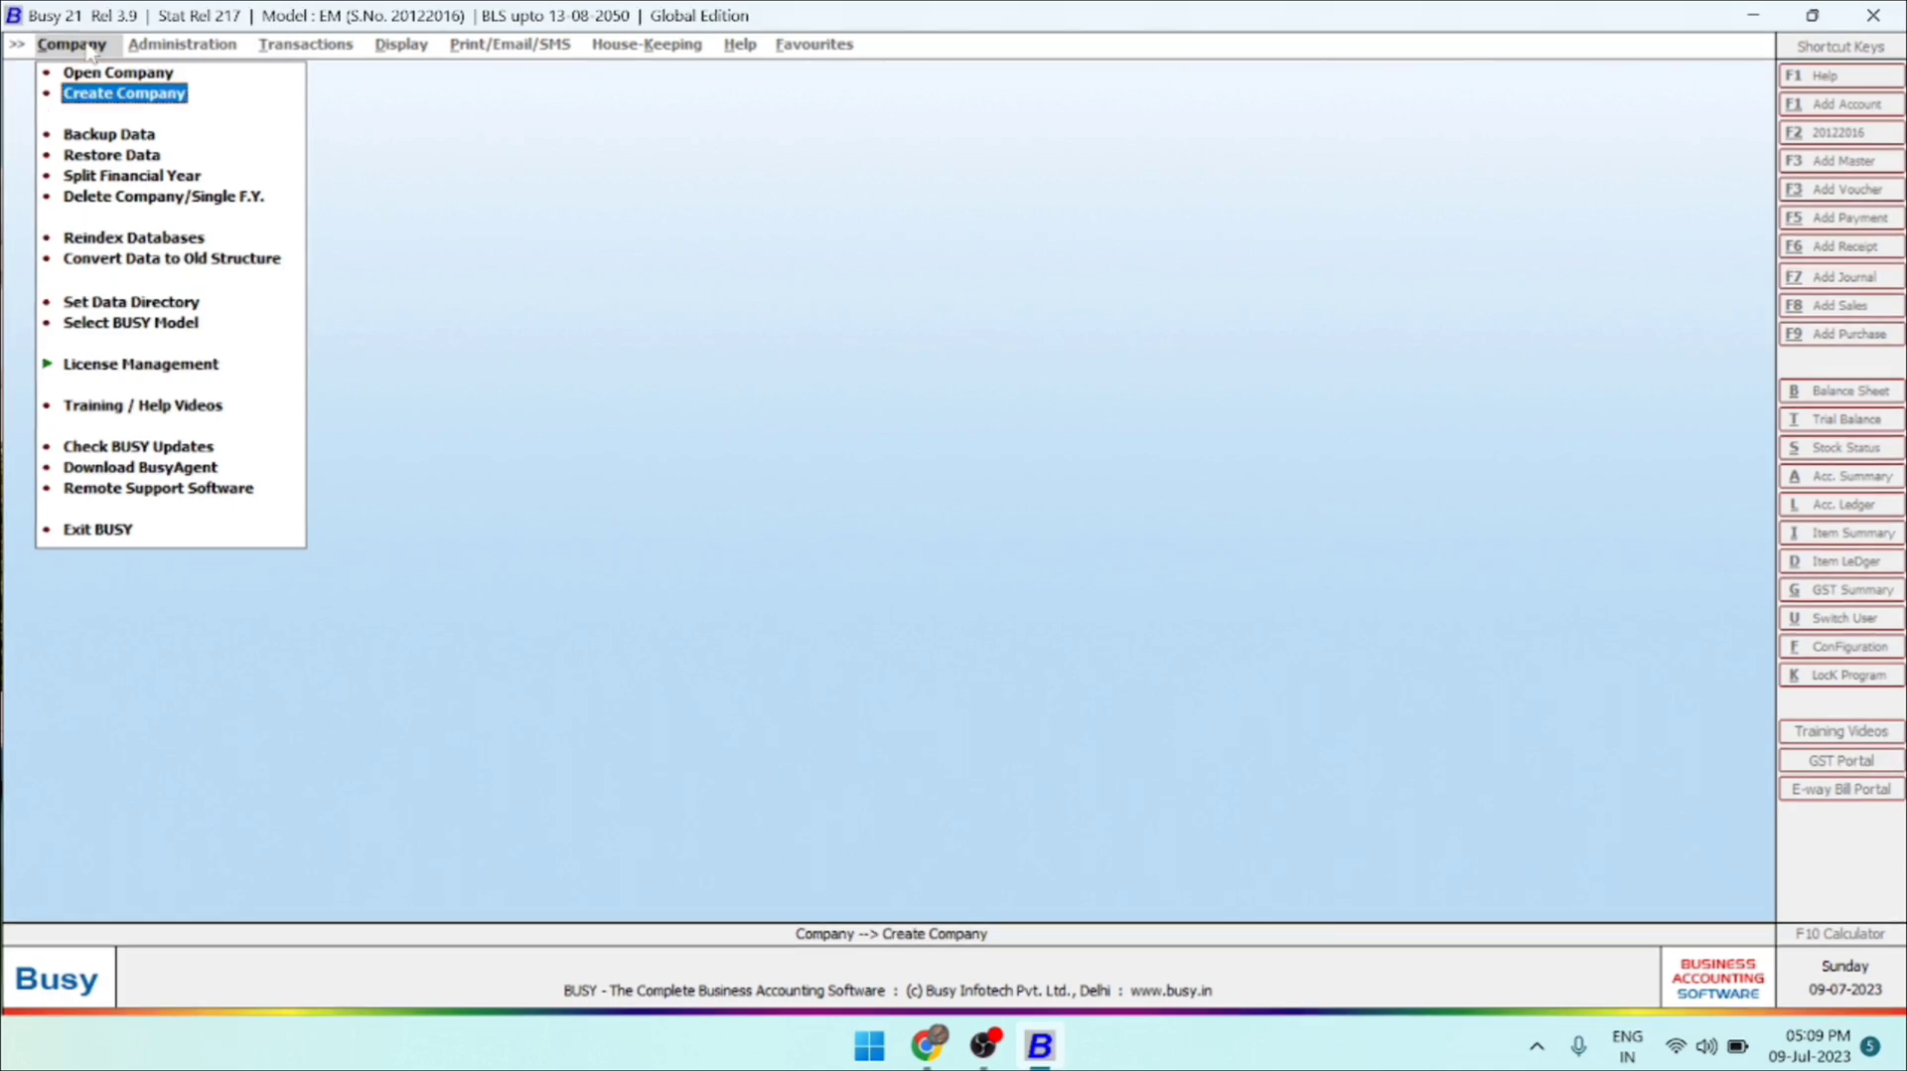
{"action": "key", "text": "Down"}
{"action": "key", "text": "Down"}
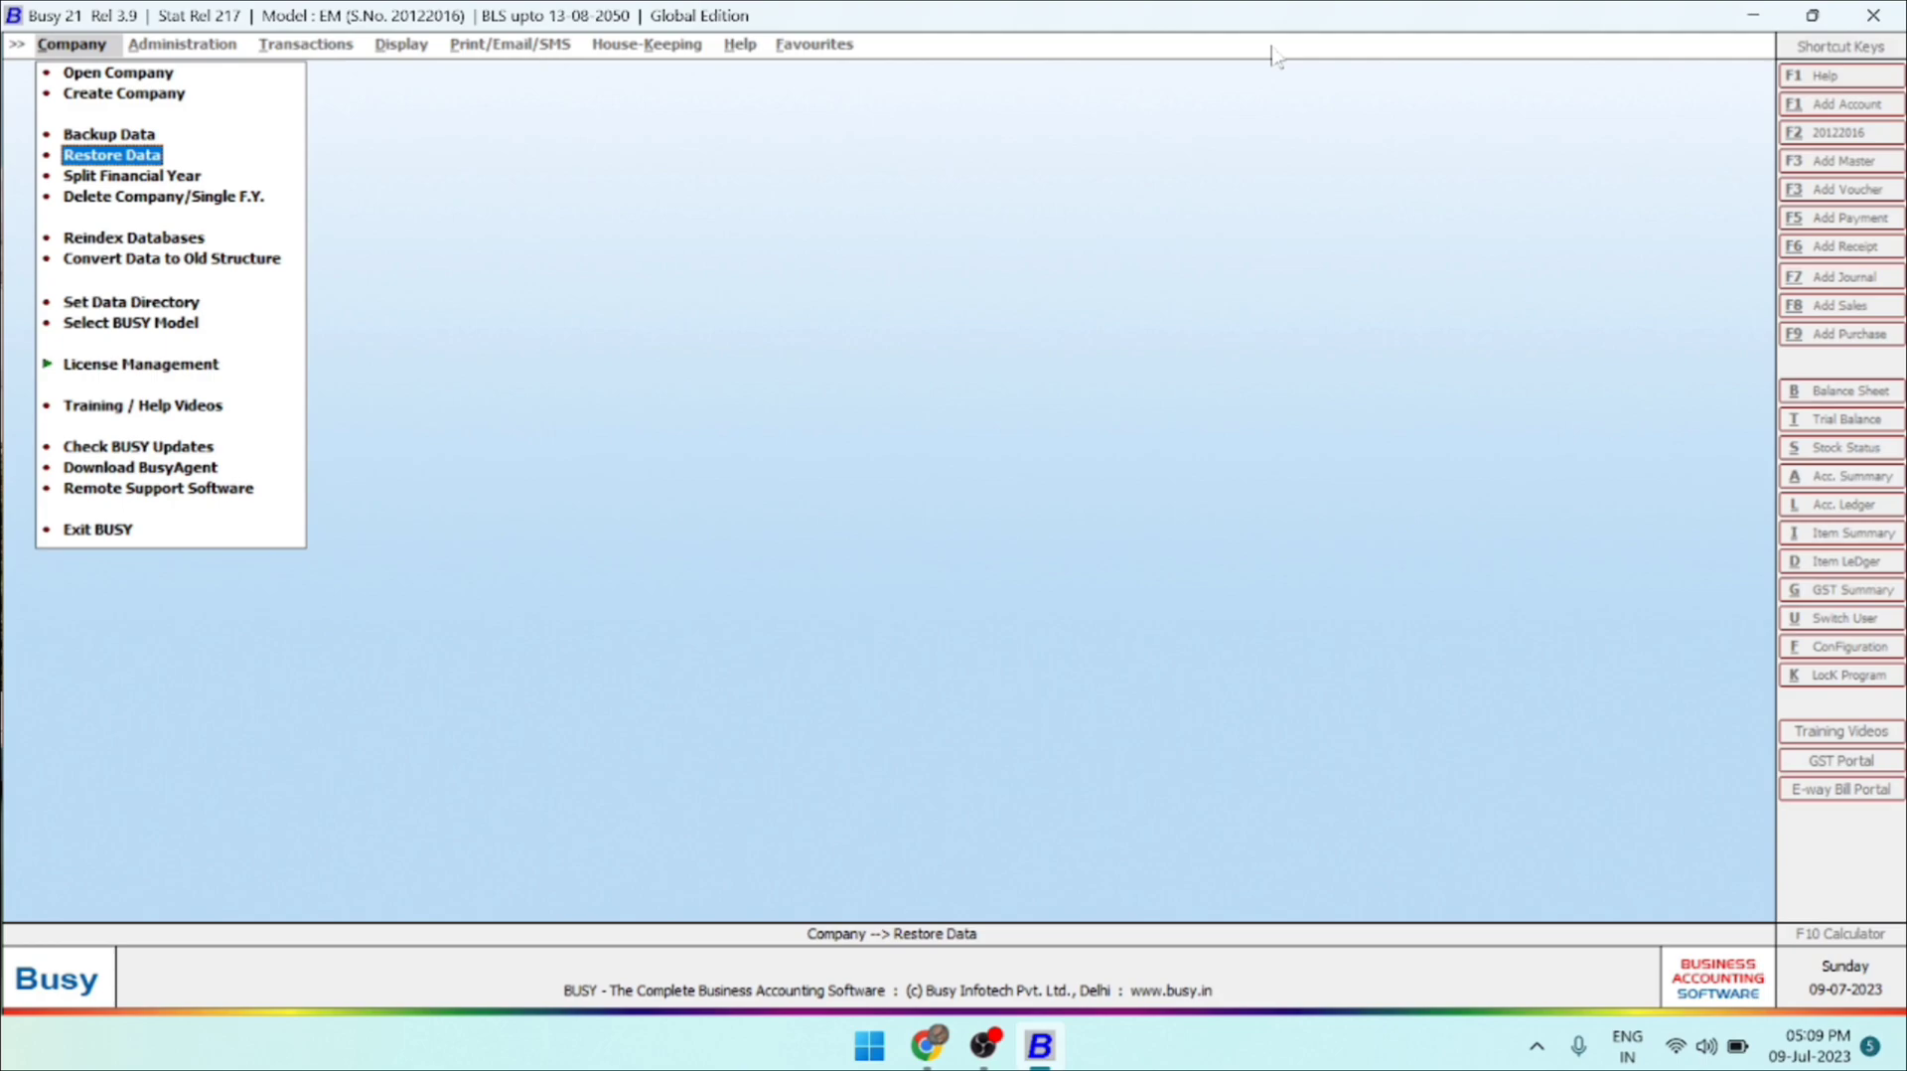
{"action": "key", "text": "Down"}
{"action": "key", "text": "Down"}
{"action": "key", "text": "Down"}
{"action": "key", "text": "Down"}
{"action": "key", "text": "Up"}
{"action": "key", "text": "Up"}
{"action": "key", "text": "Up"}
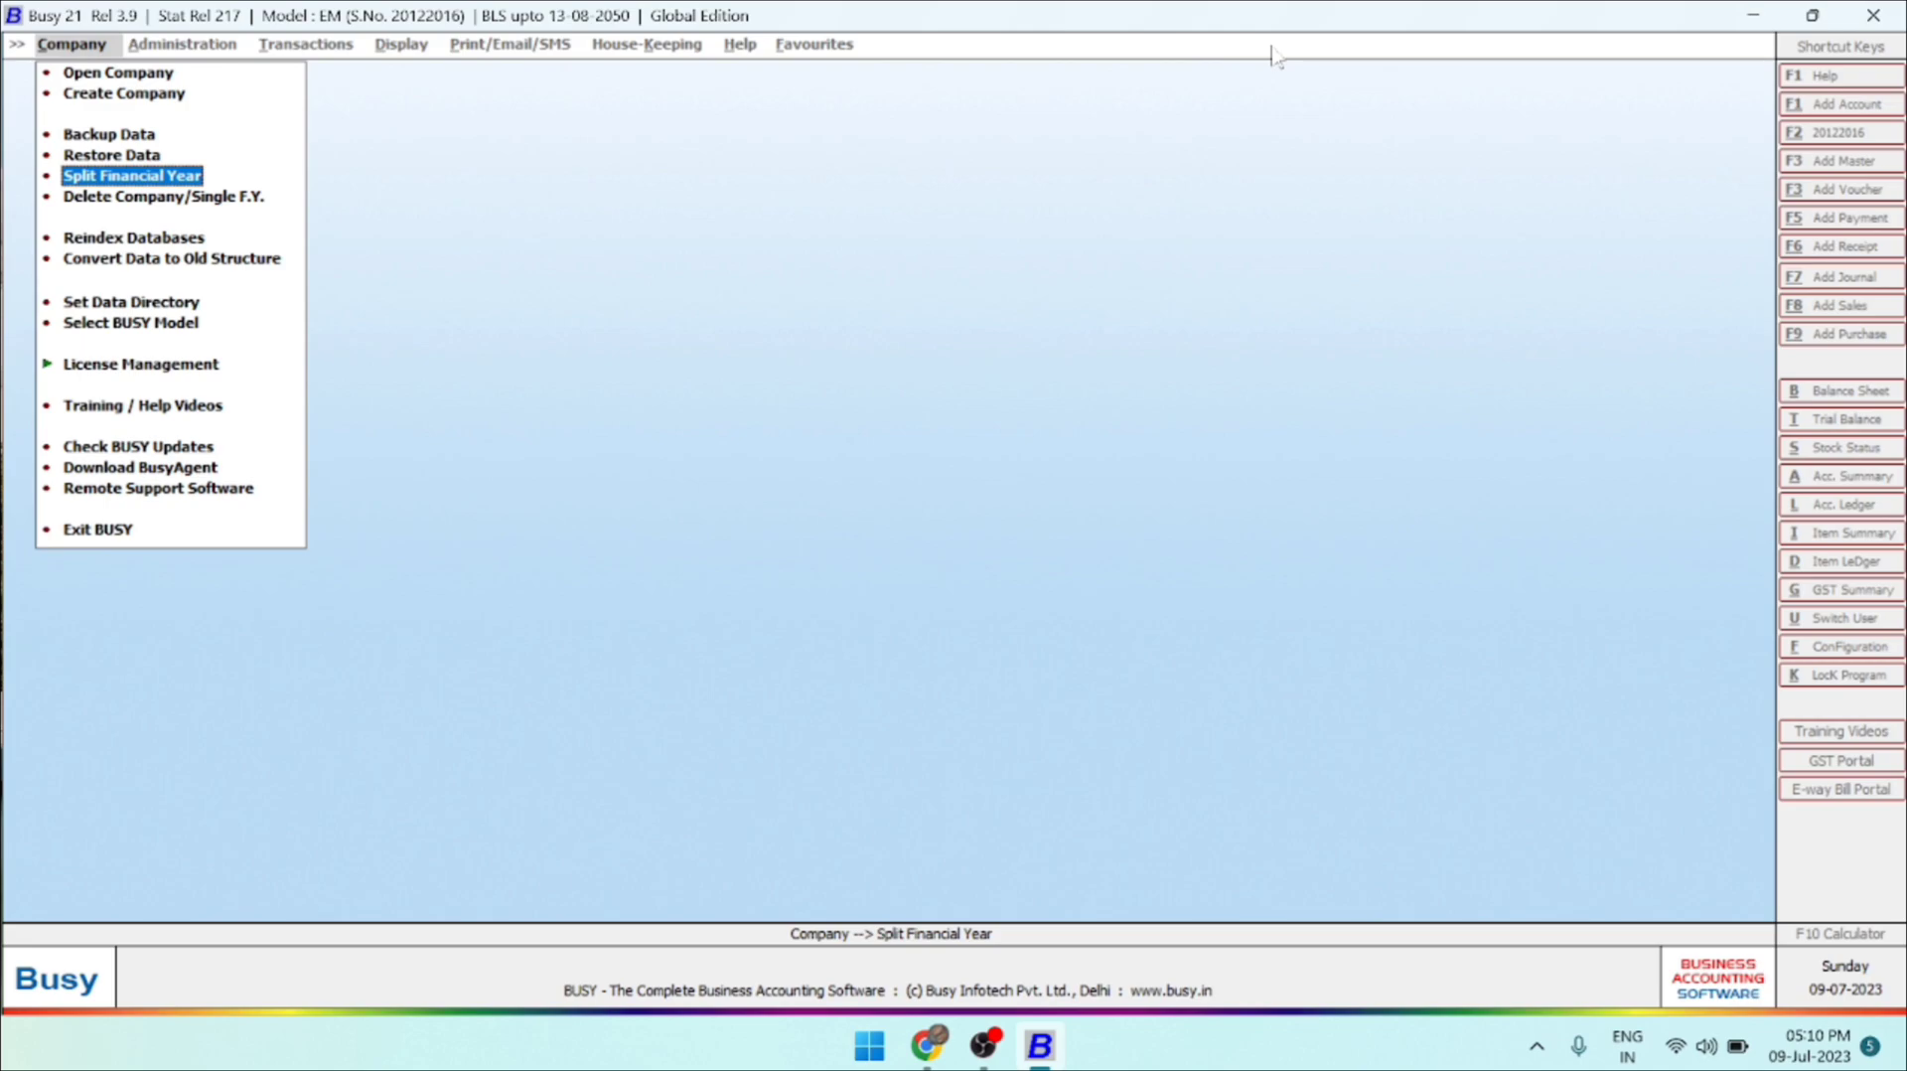
{"action": "key", "text": "Up"}
{"action": "key", "text": "Up"}
{"action": "key", "text": "Up"}
{"action": "key", "text": "Up"}
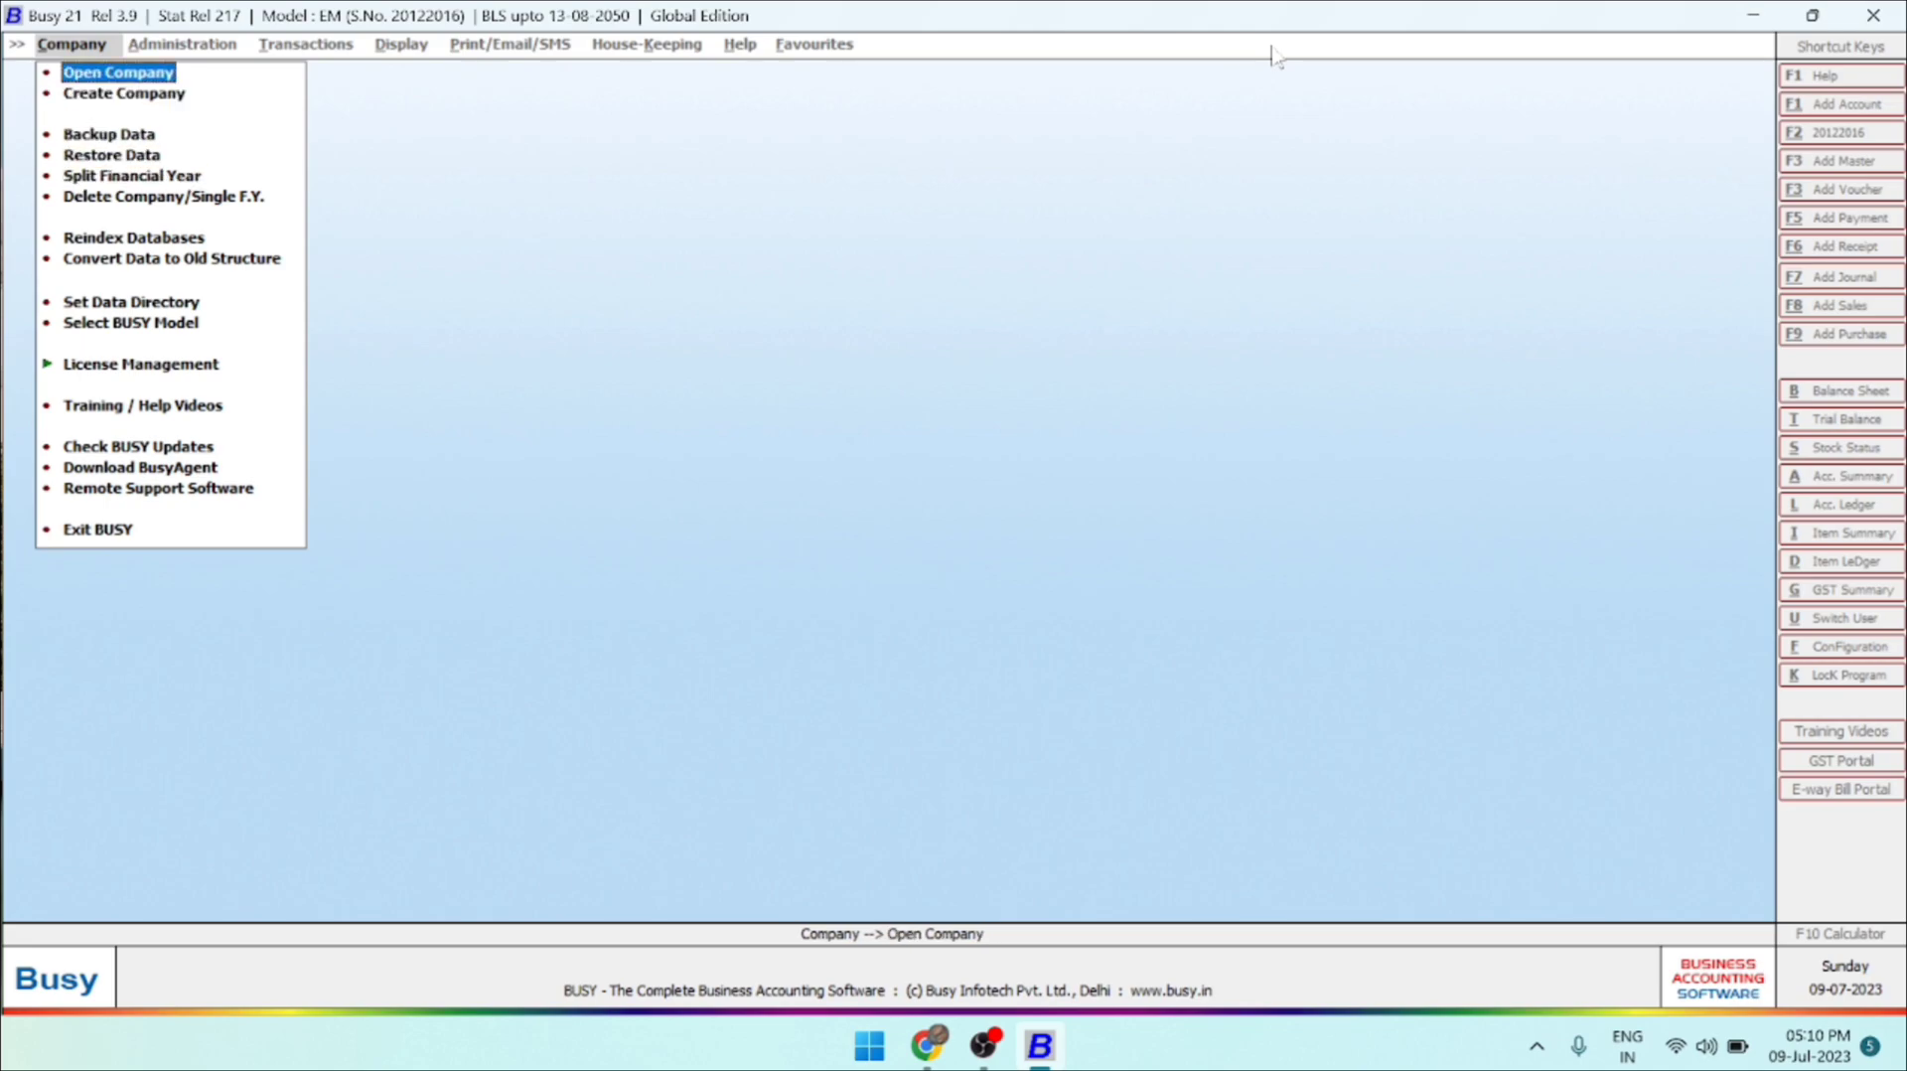
View the list of existing companies that can be opened, and leave it without selecting one.
{"action": "key", "text": "Return"}
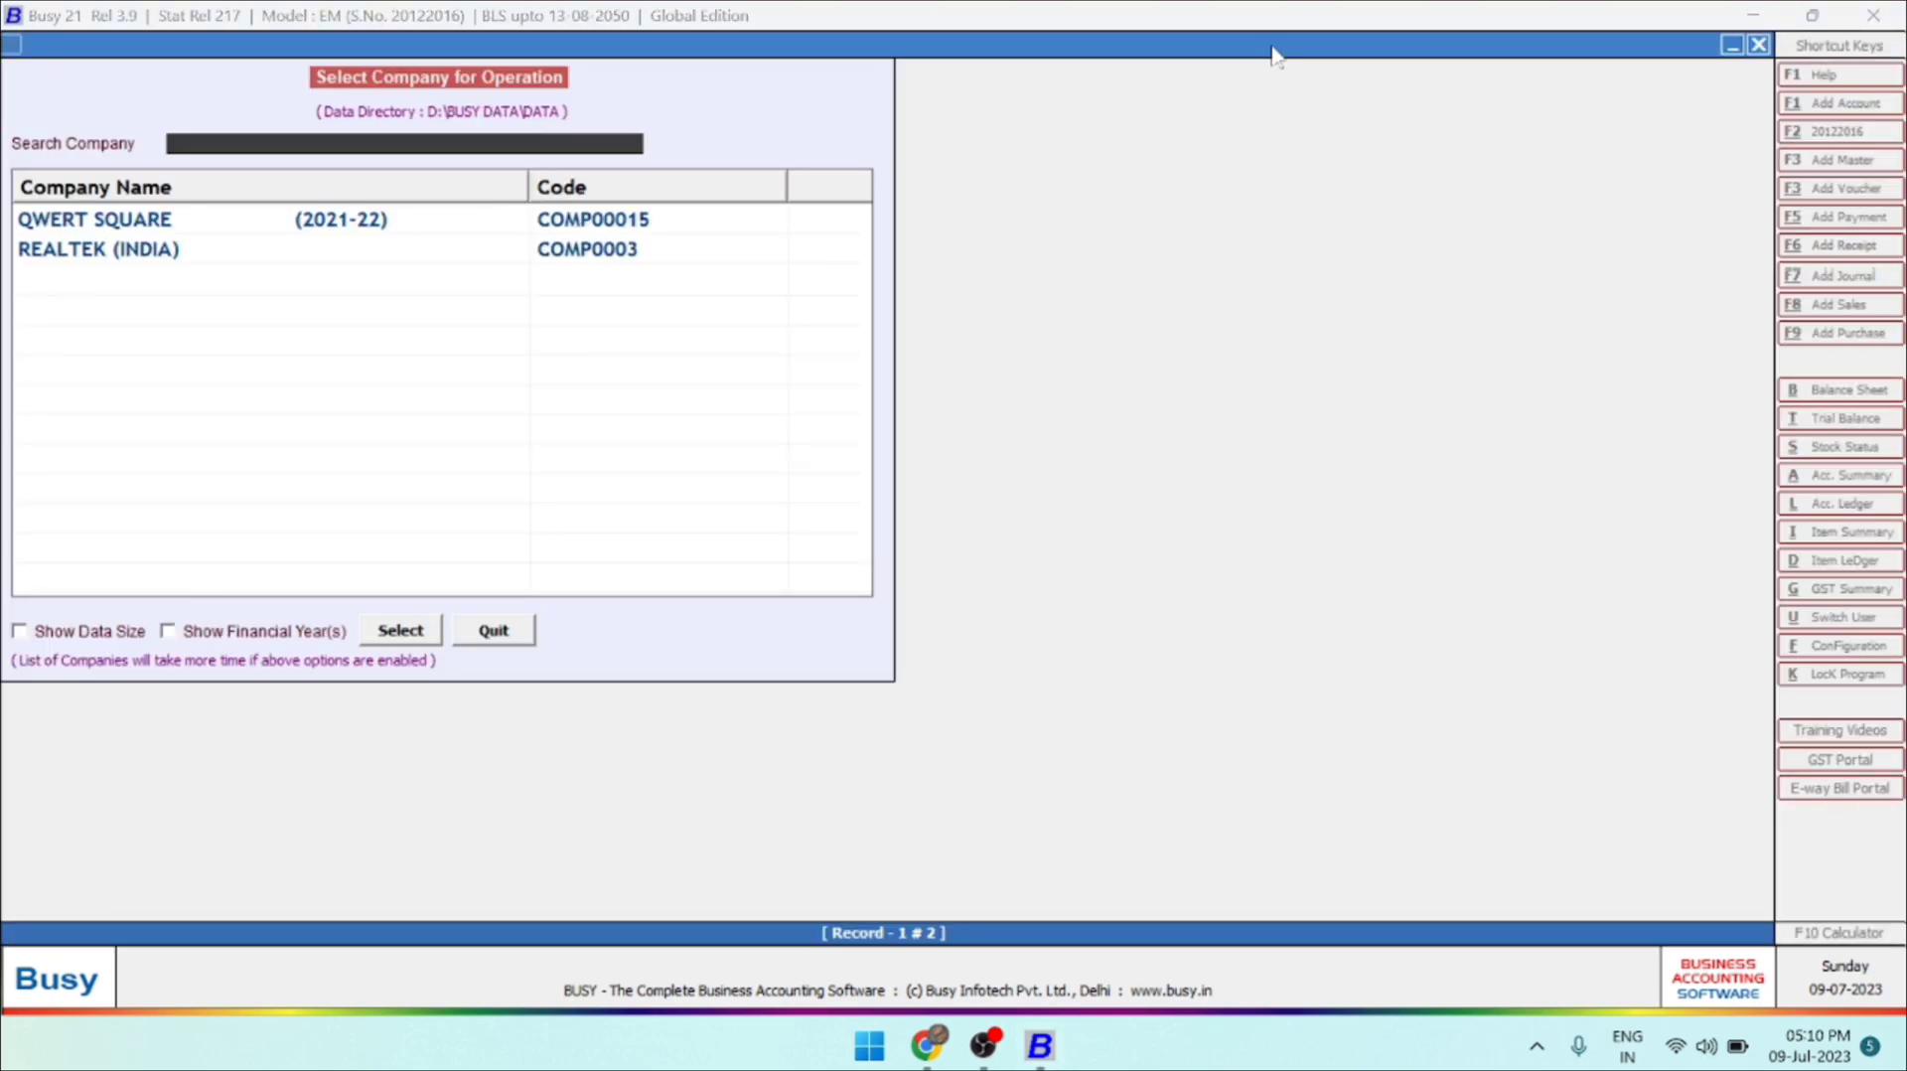
{"action": "key", "text": "Down"}
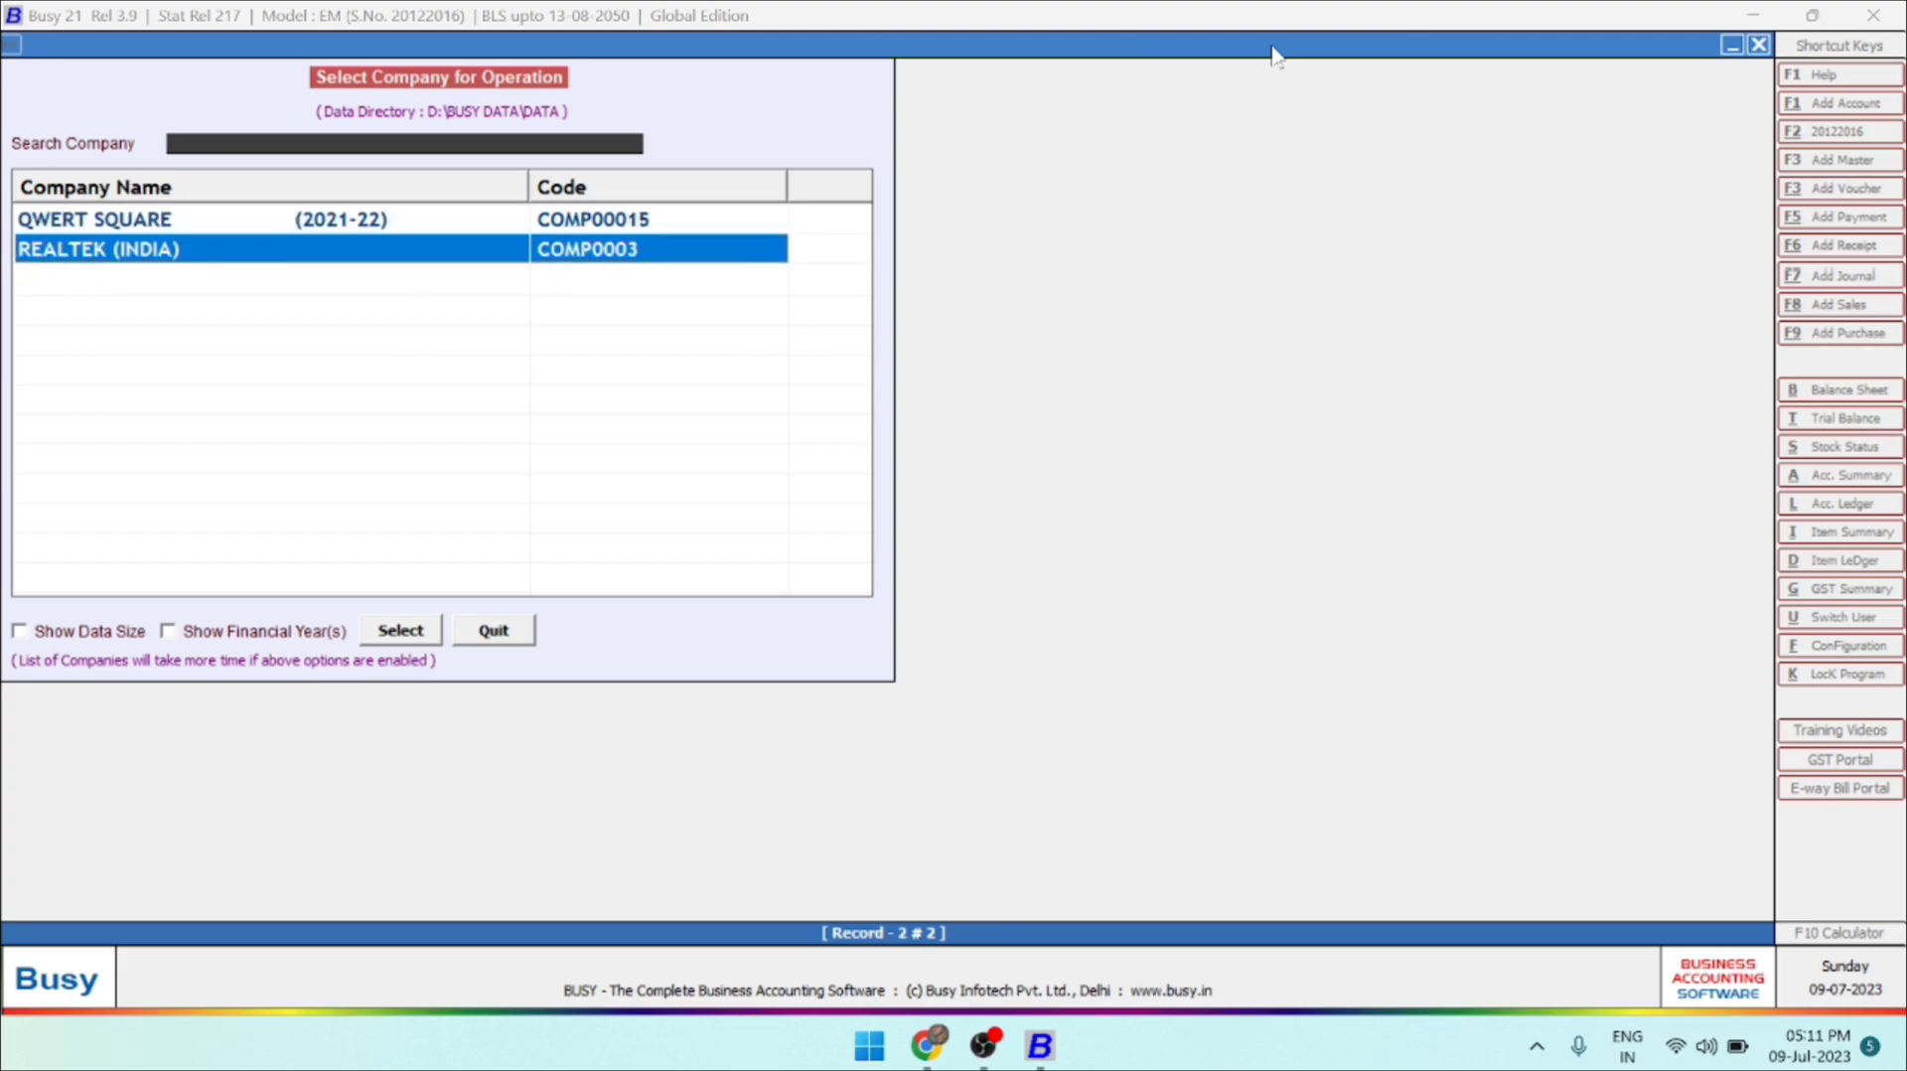
{"action": "key", "text": "Up"}
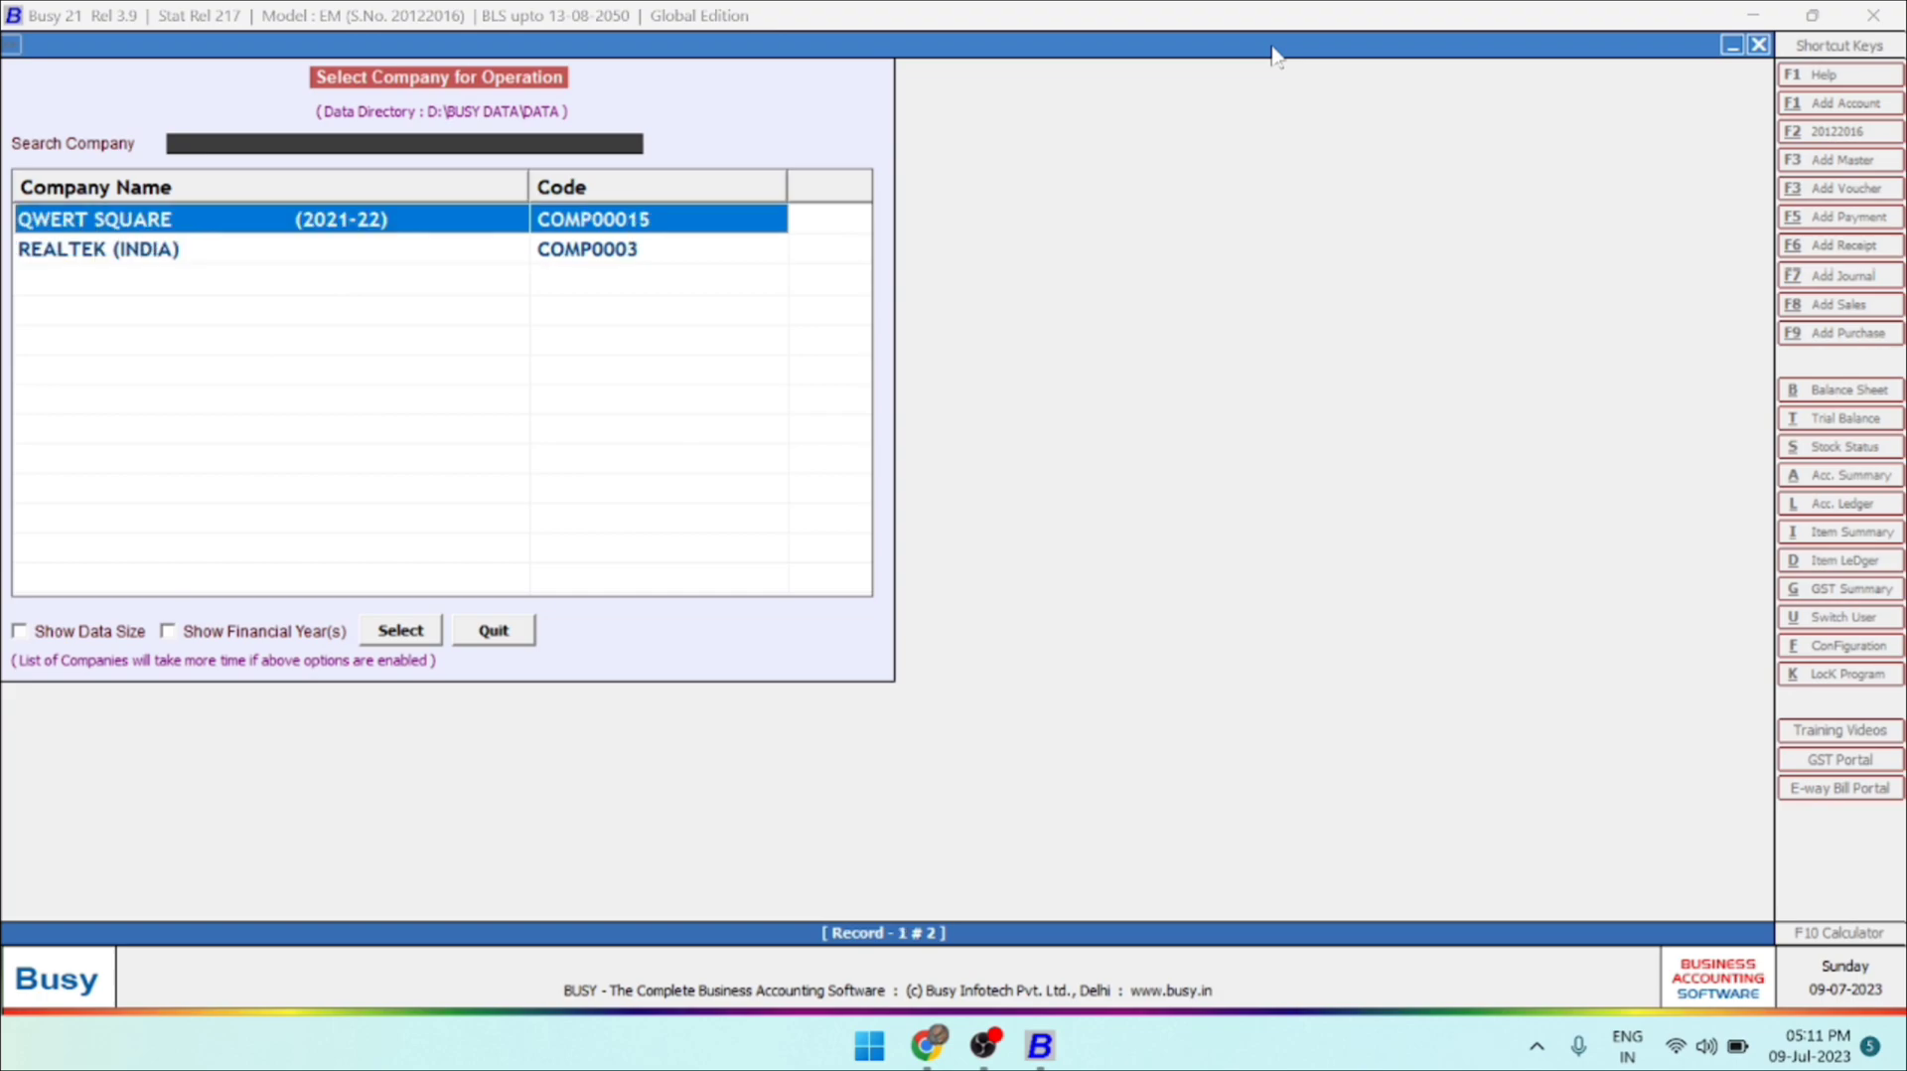
{"action": "key", "text": "Escape"}
Start creating a new company with DEMO as both its name and print name.
{"action": "key", "text": "Down"}
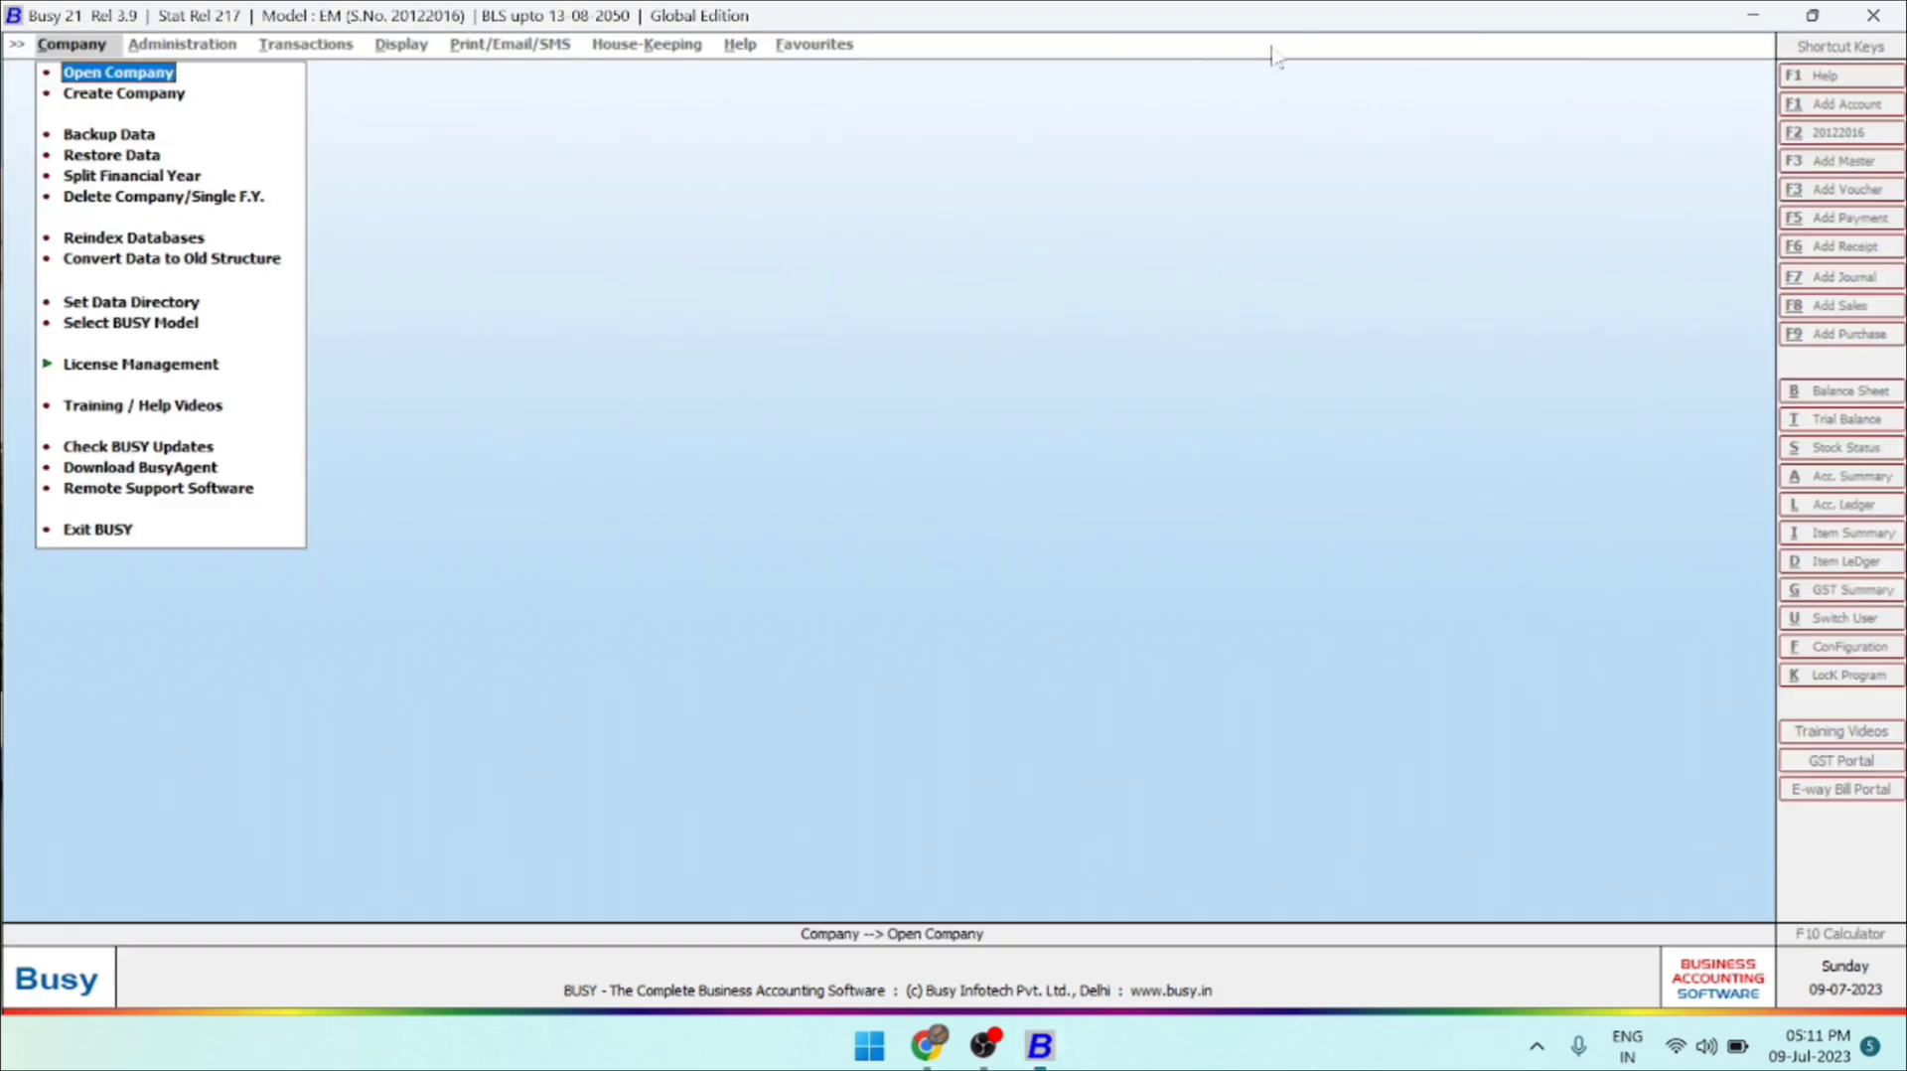
{"action": "key", "text": "Down"}
{"action": "key", "text": "Up"}
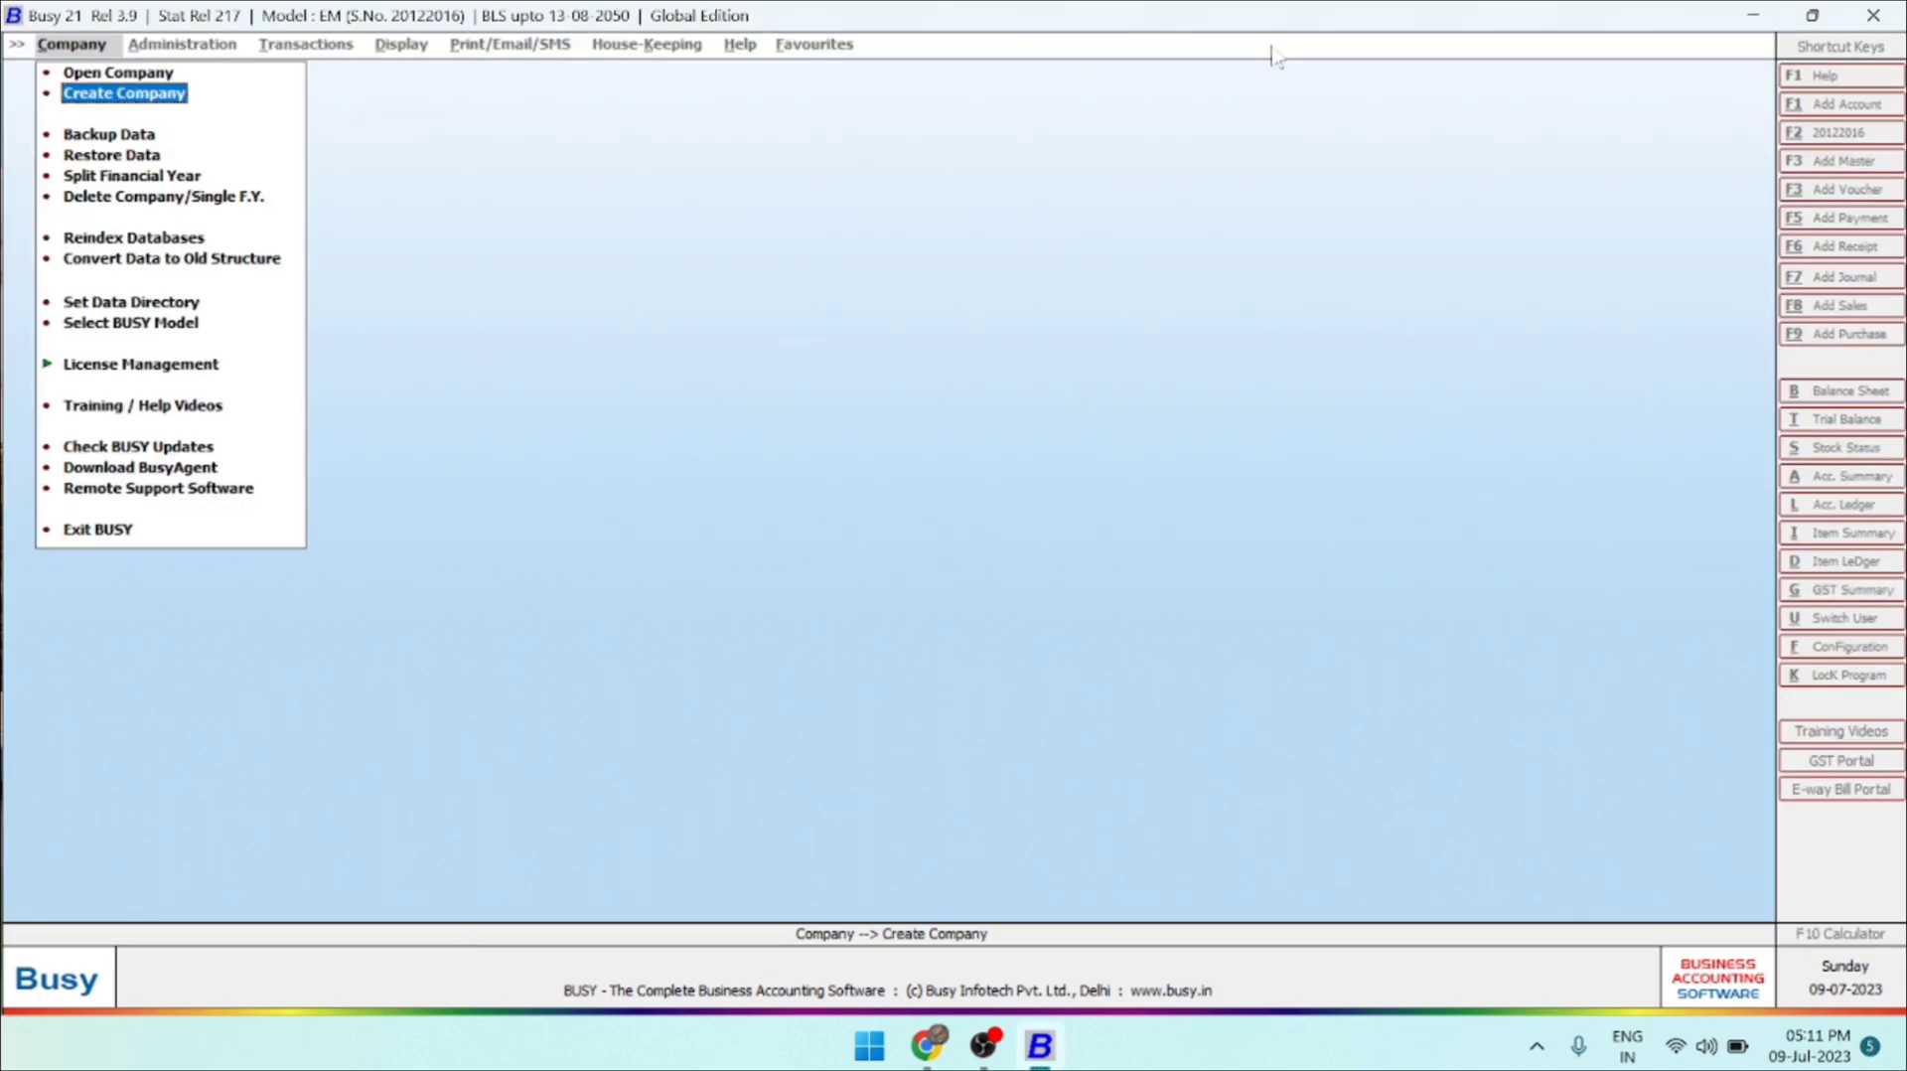
{"action": "key", "text": "Return"}
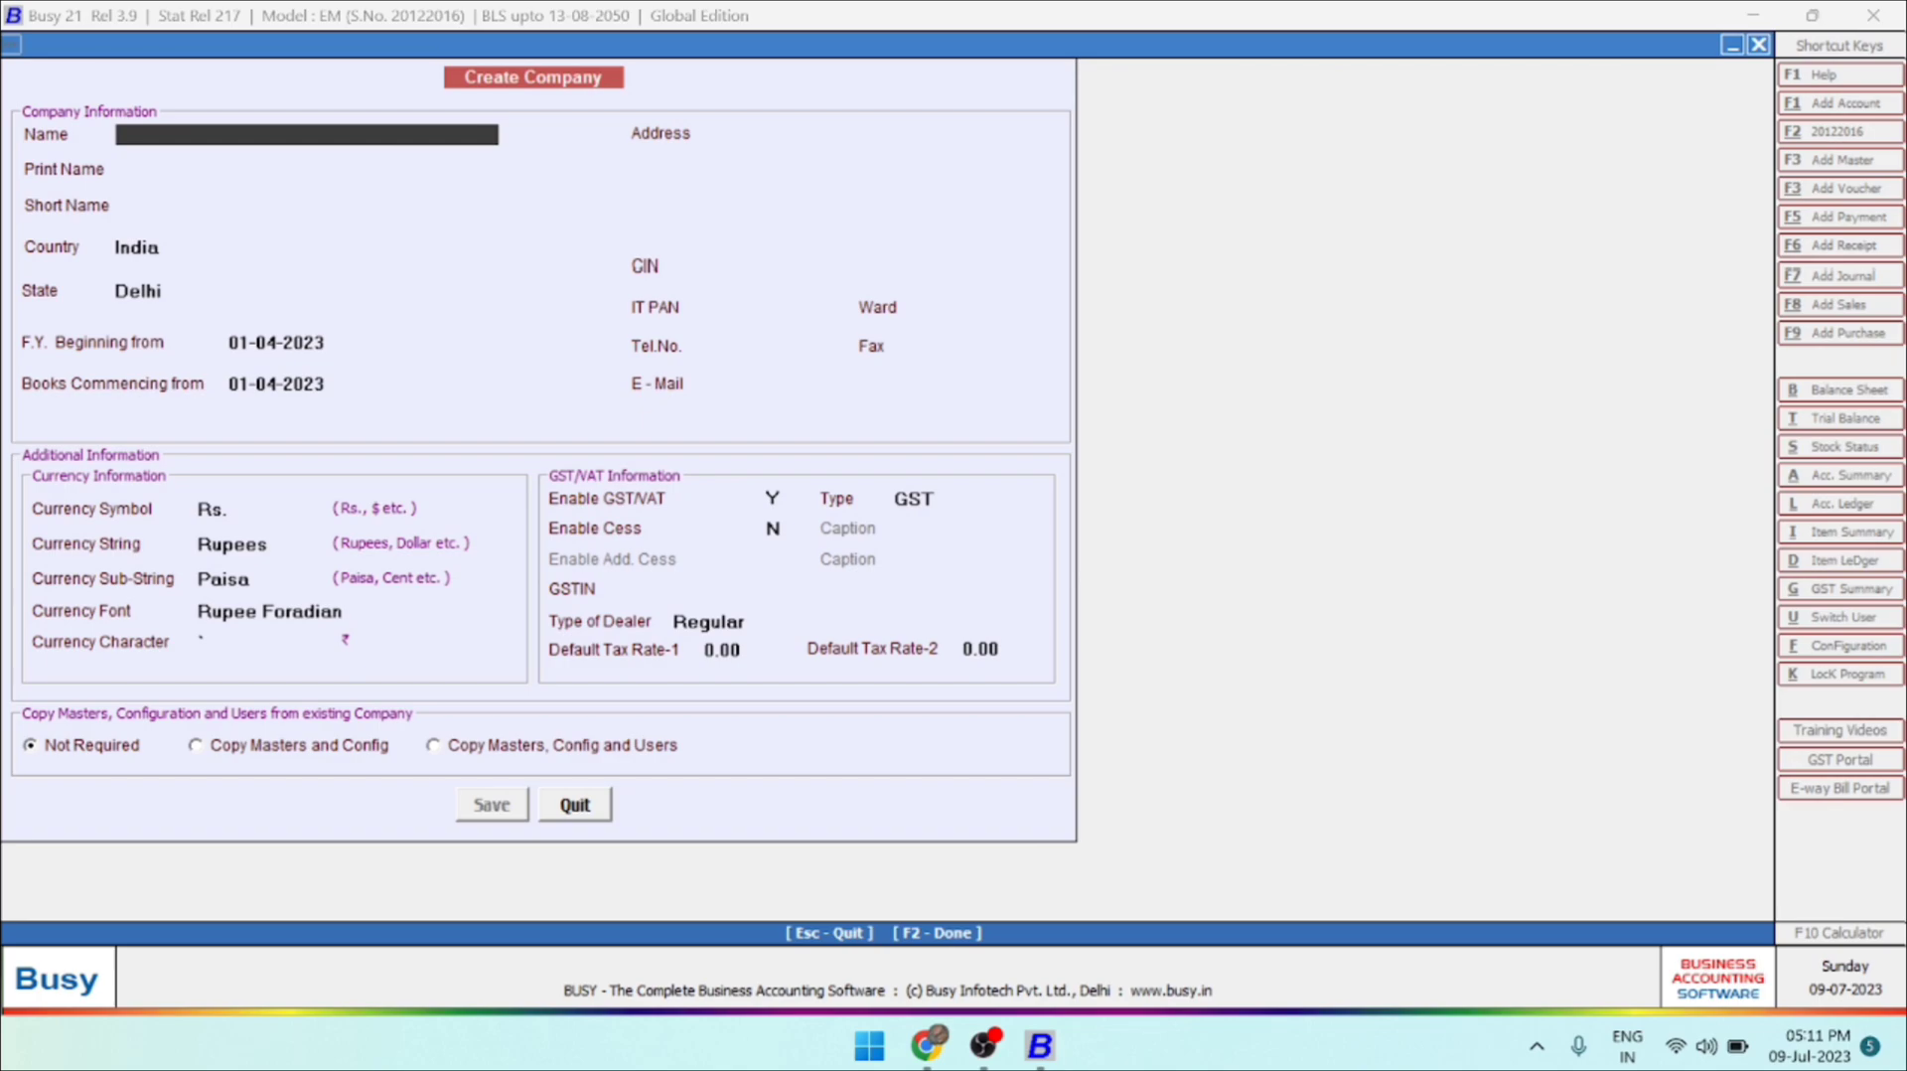
{"action": "type", "text": "demo"}
{"action": "key", "text": "BackSpace"}
{"action": "key", "text": "BackSpace"}
{"action": "key", "text": "BackSpace"}
{"action": "key", "text": "BackSpace"}
{"action": "type", "text": "DEMOI"}
{"action": "key", "text": "BackSpace"}
{"action": "key", "text": "Return"}
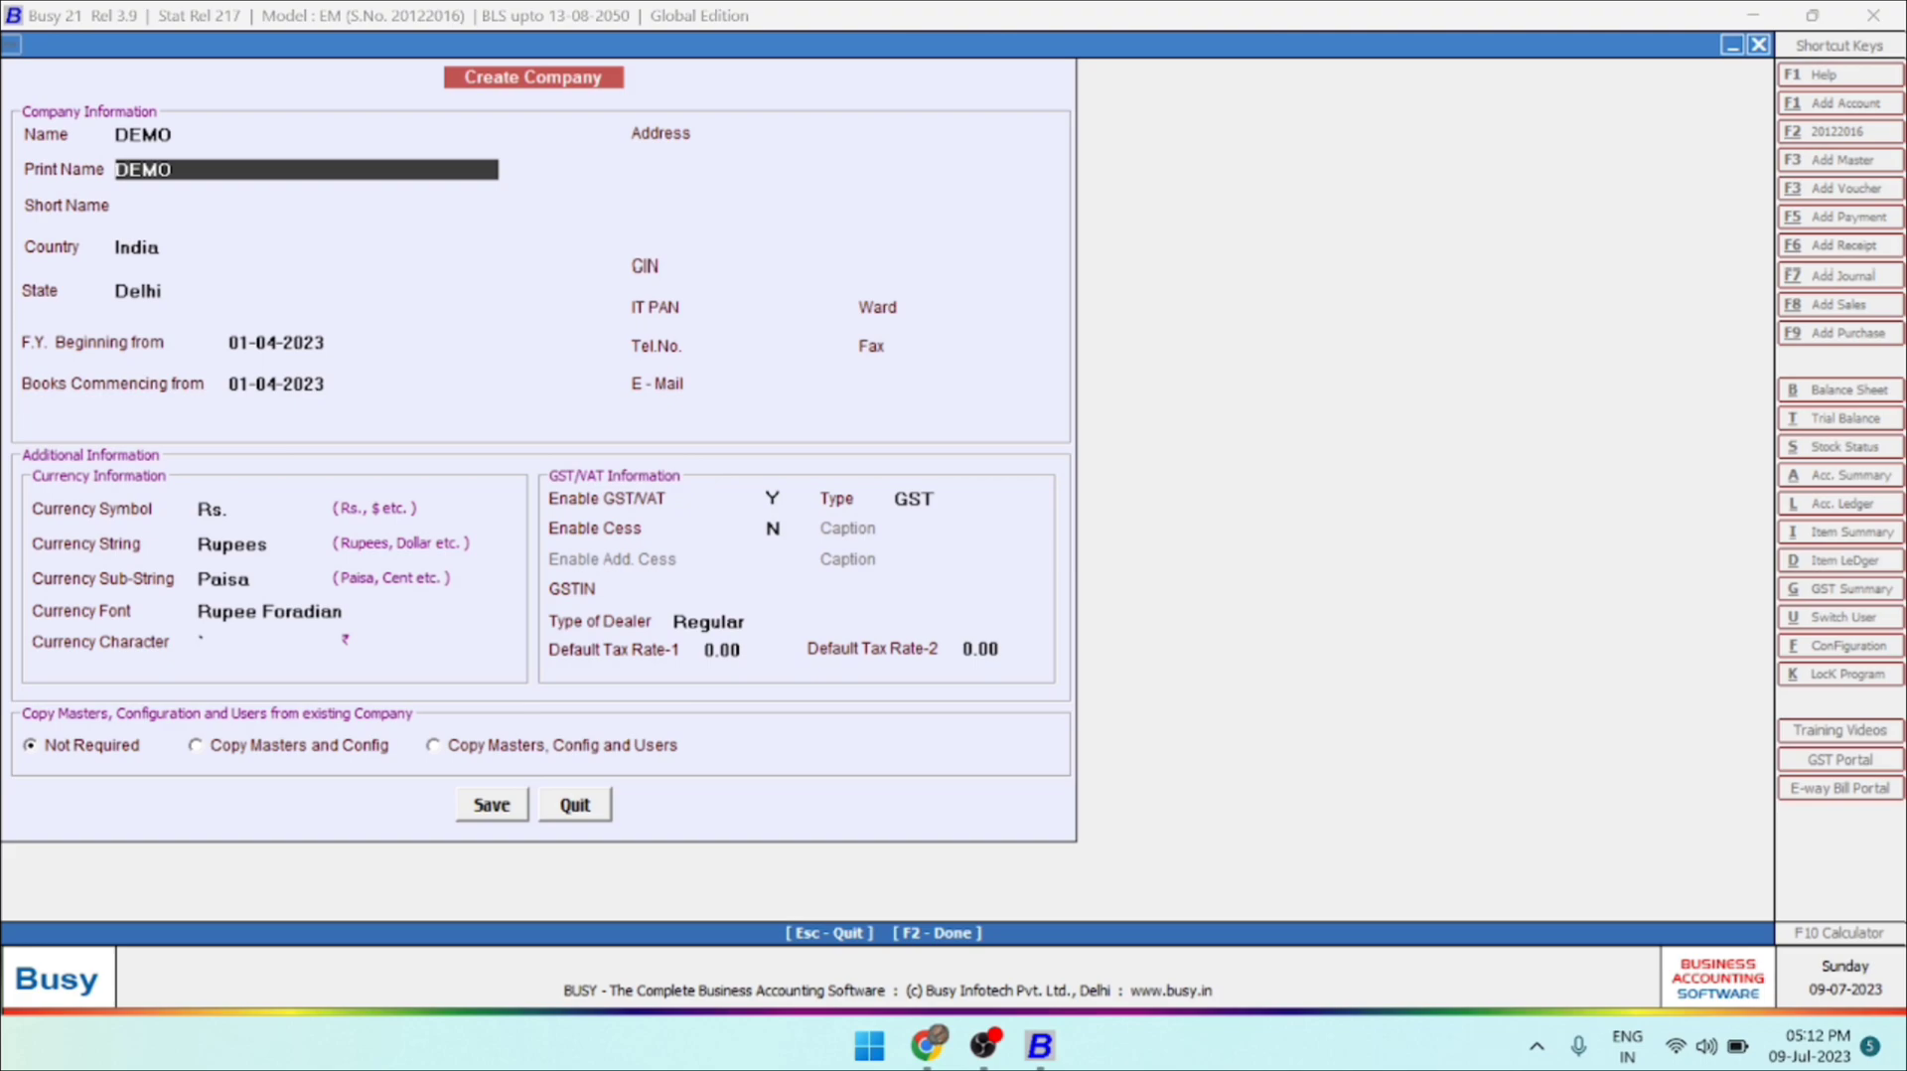
{"action": "key", "text": "Return"}
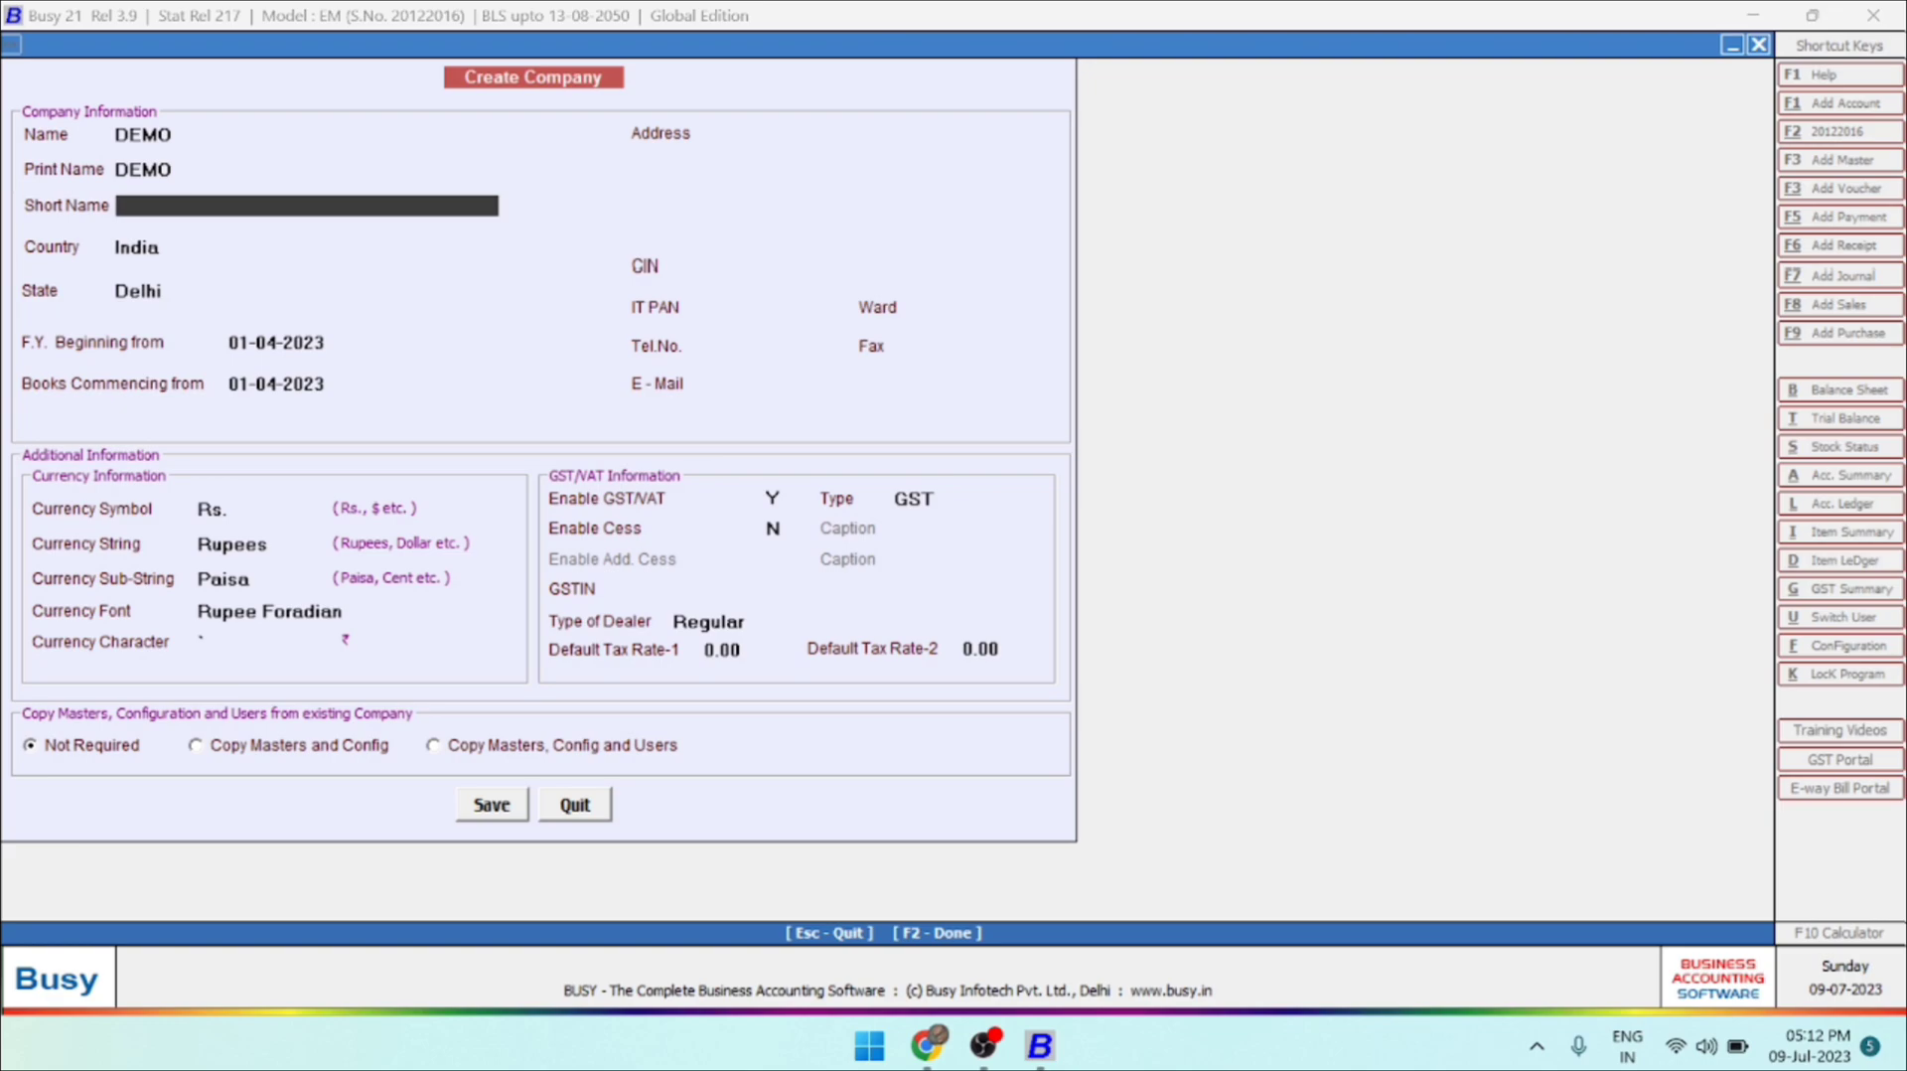
Leave the short name blank and accept India, Delhi, and 01-04-2023 as both the financial year and books commencement dates.
{"action": "key", "text": "Return"}
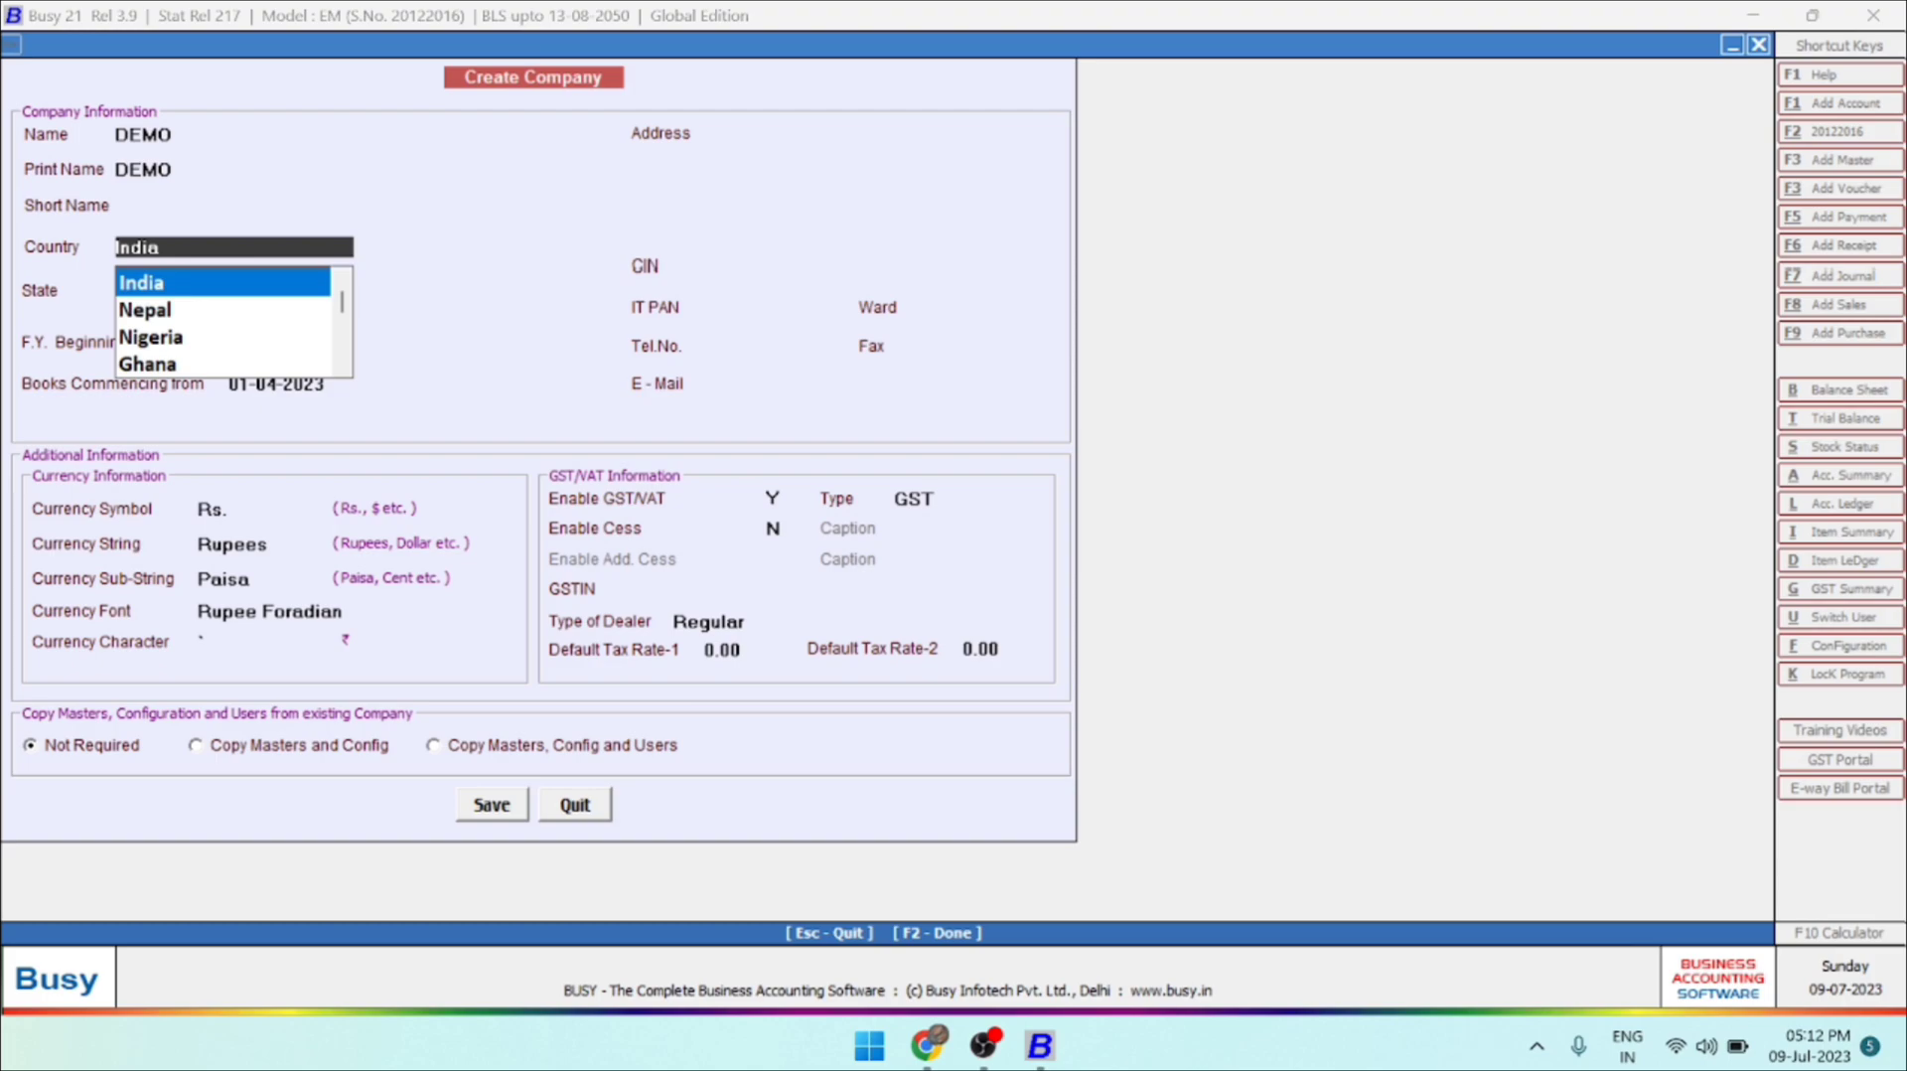
{"action": "key", "text": "Return"}
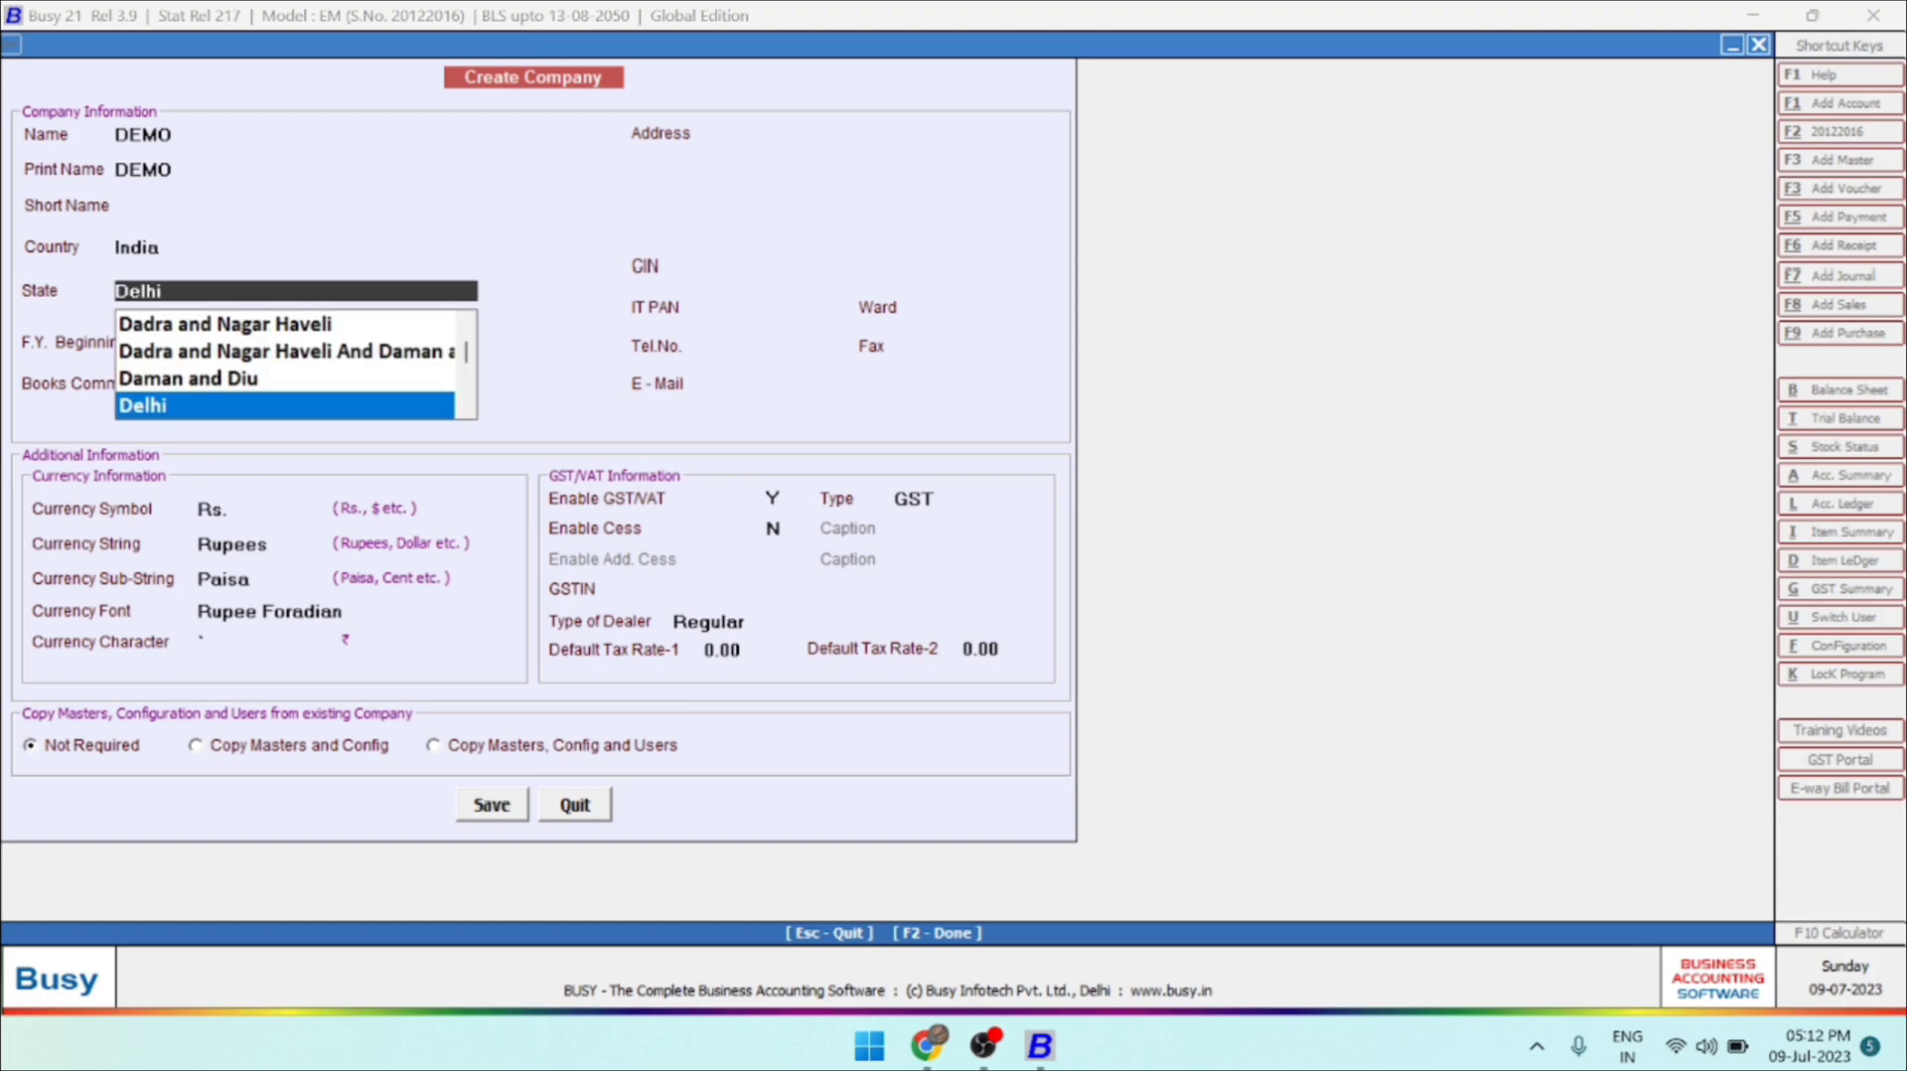
{"action": "key", "text": "Return"}
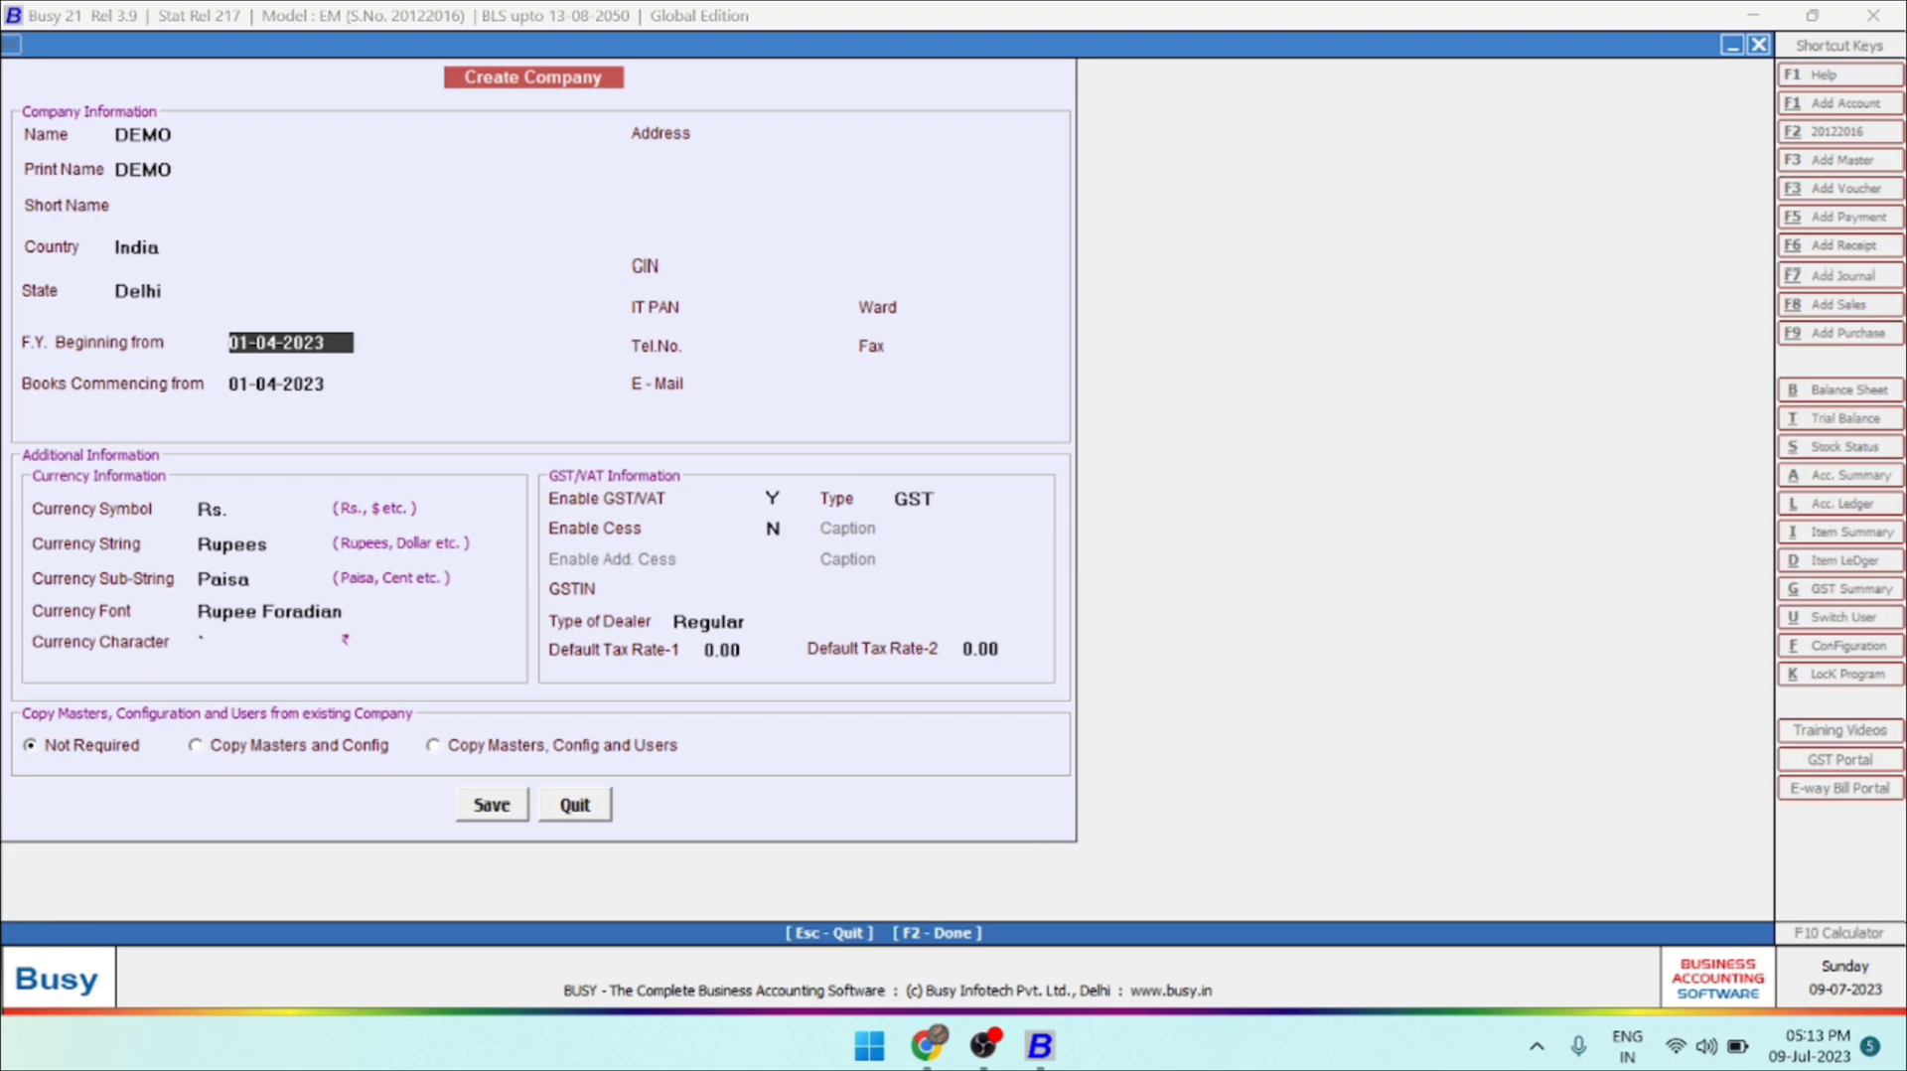
{"action": "key", "text": "Return"}
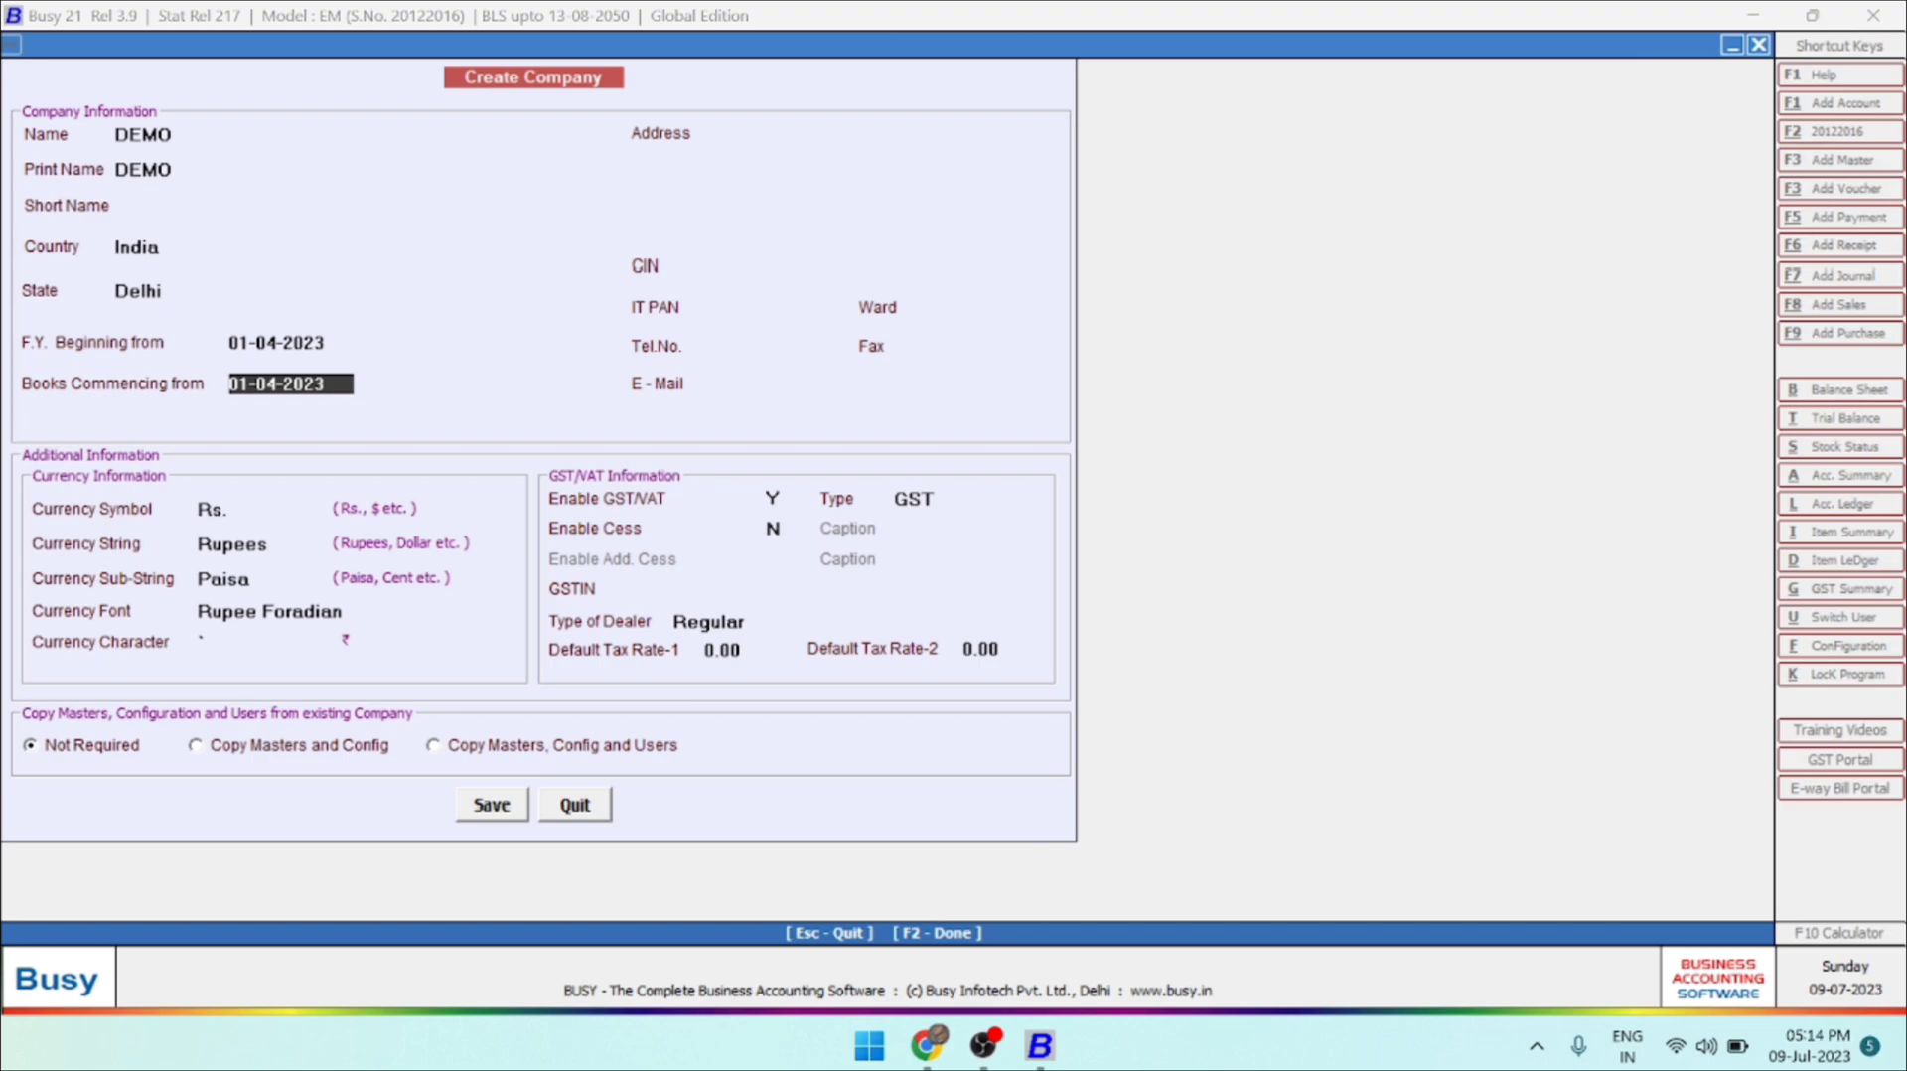
{"action": "key", "text": "Return"}
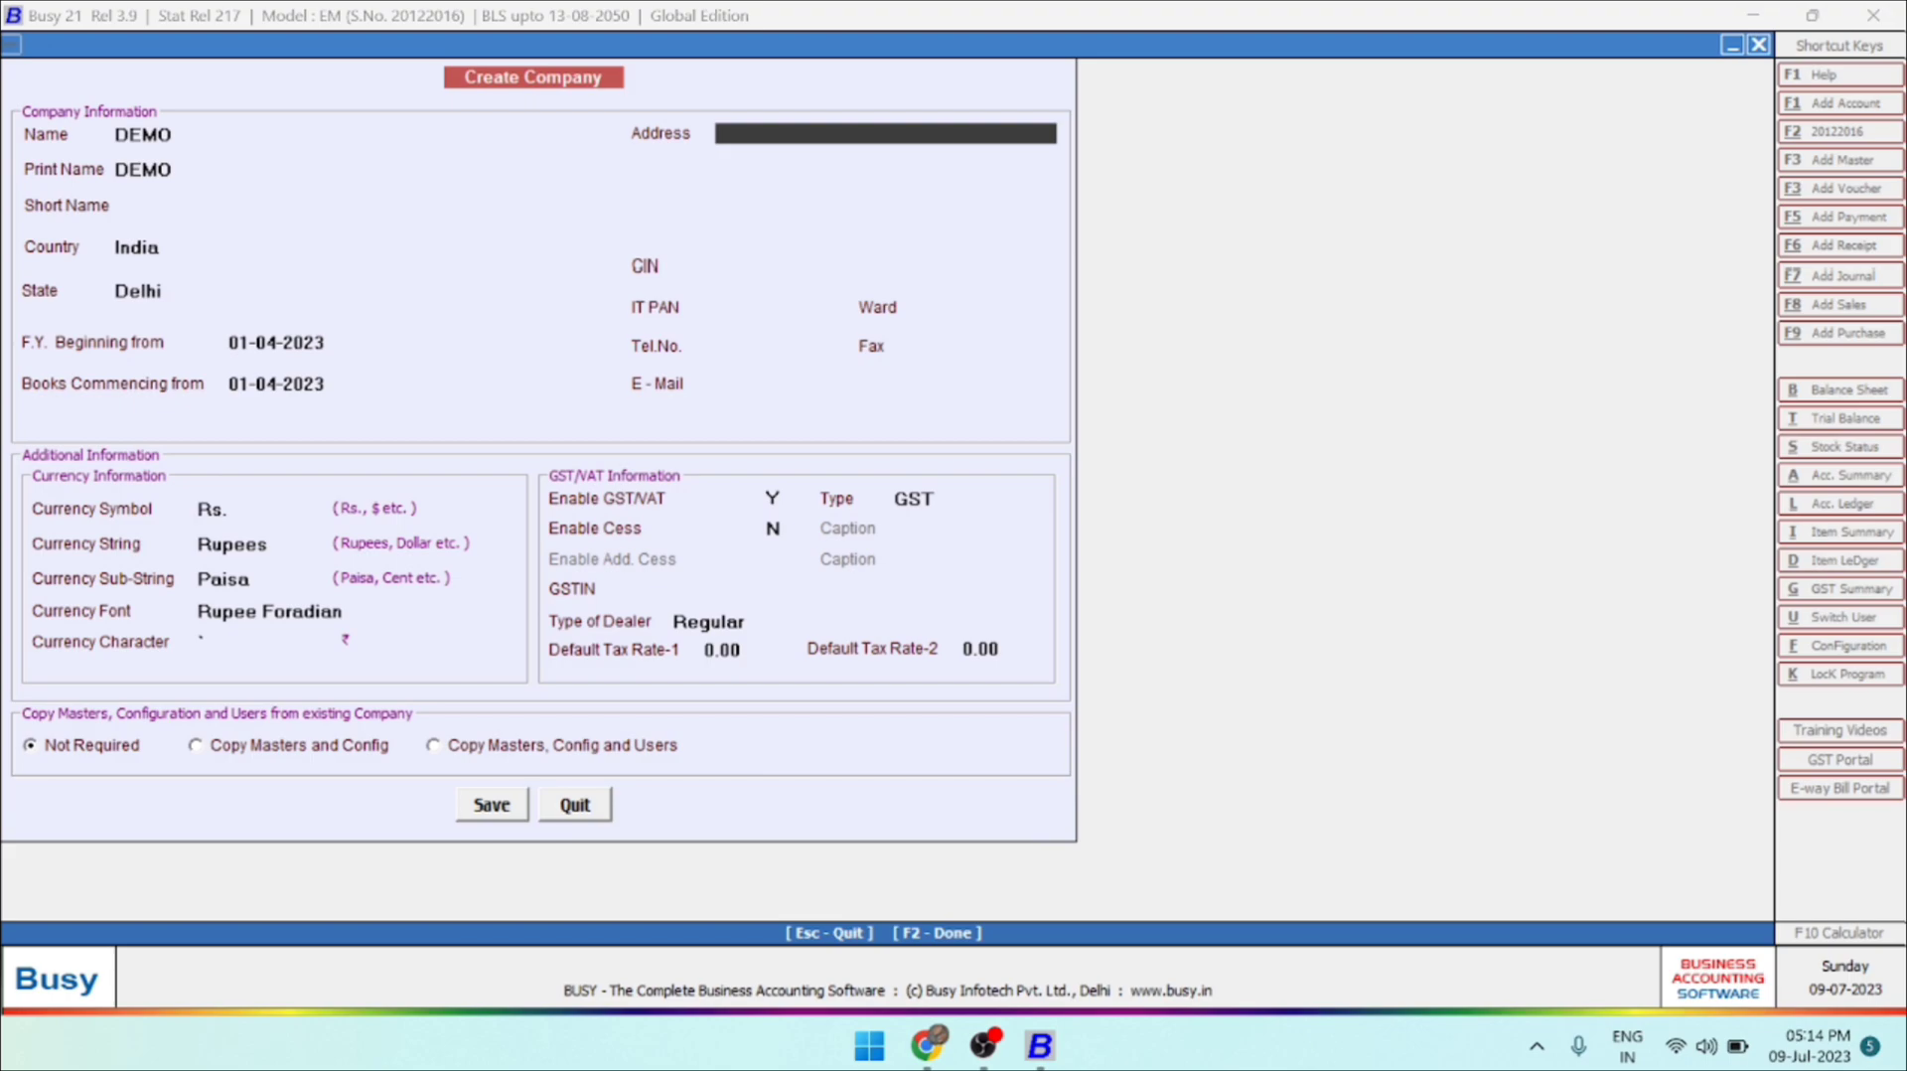
{"action": "key", "text": "Up"}
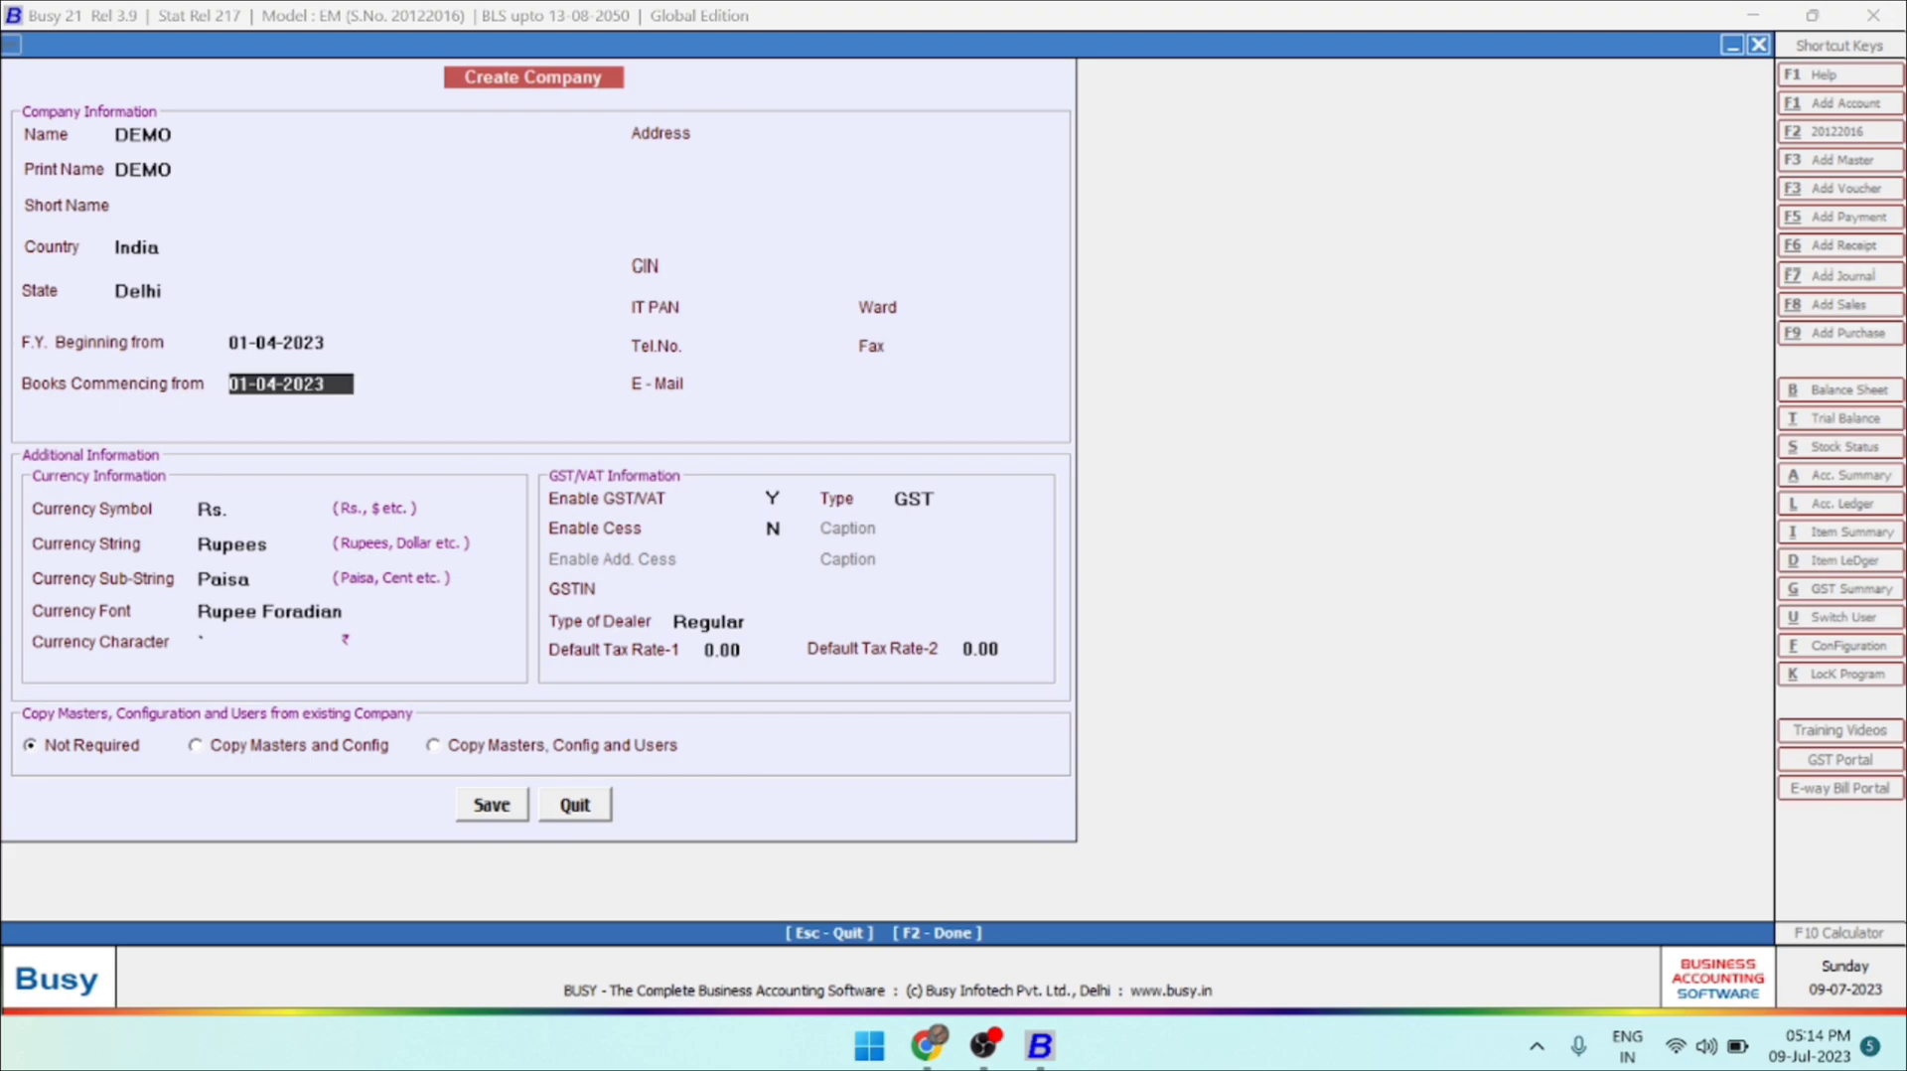
{"action": "key", "text": "Return"}
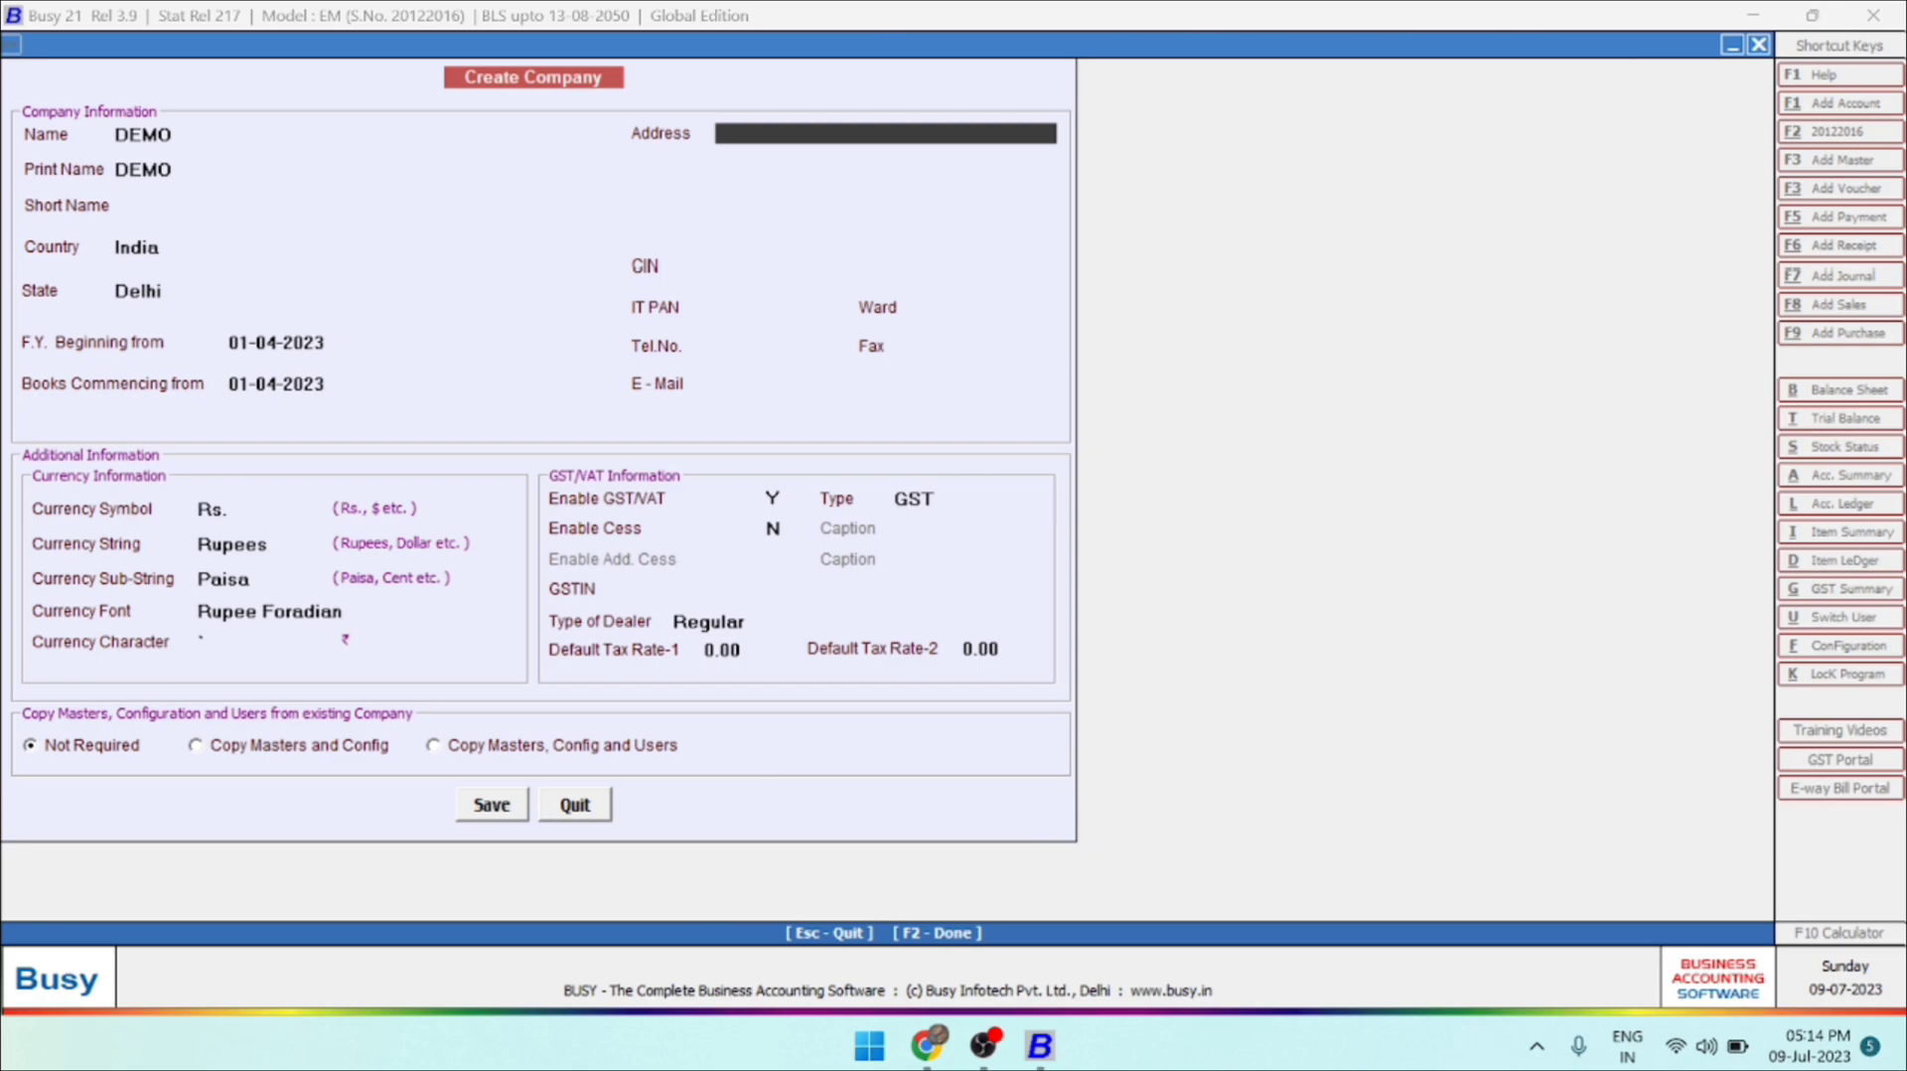
Enter the company's address on the first address line and leave the remaining address lines blank.
{"action": "type", "text": "HOLAMK"}
{"action": "key", "text": "BackSpace"}
{"action": "type", "text": "I KALAN, DELHI"}
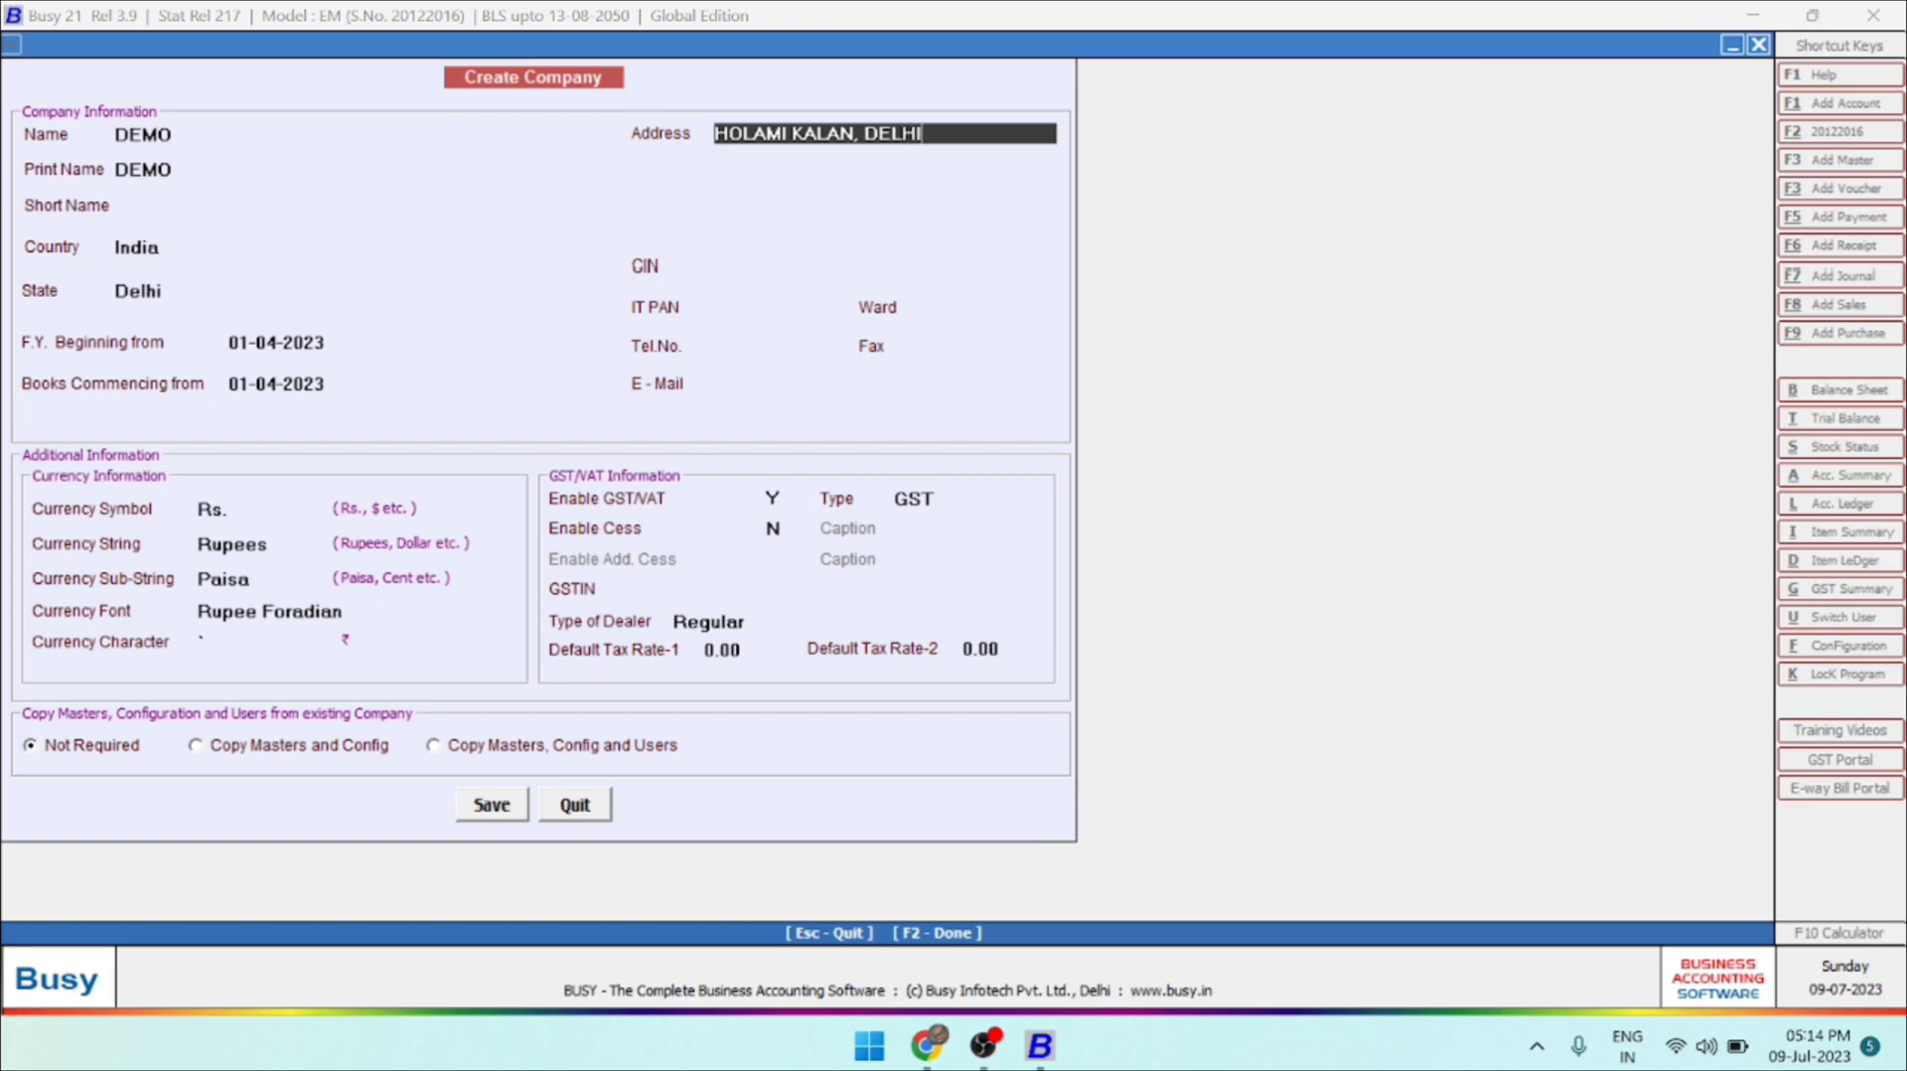
{"action": "key", "text": "Return"}
{"action": "key", "text": "Return"}
{"action": "key", "text": "Return"}
{"action": "key", "text": "Return"}
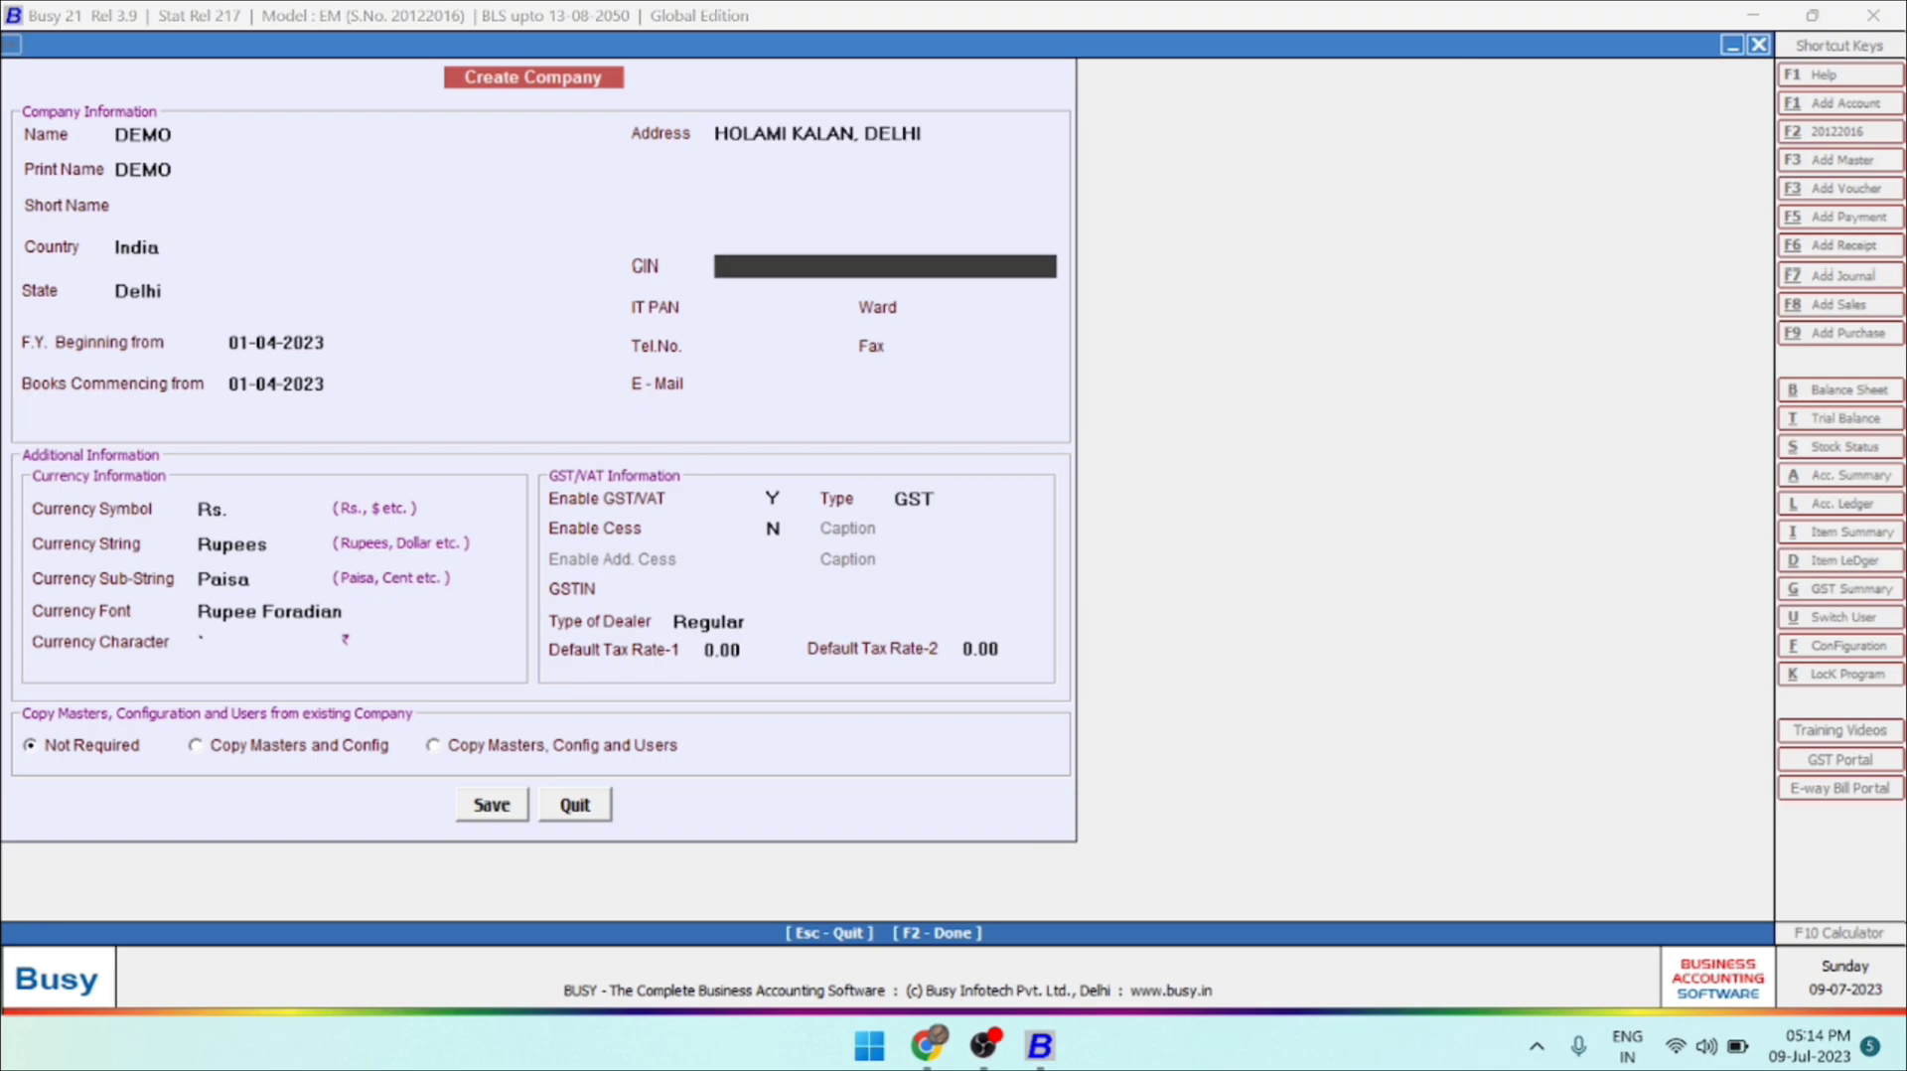
Leave CIN, IT PAN, Ward, Tel.No. and Fax blank, and fill in the company's e-mail address.
{"action": "key", "text": "Return"}
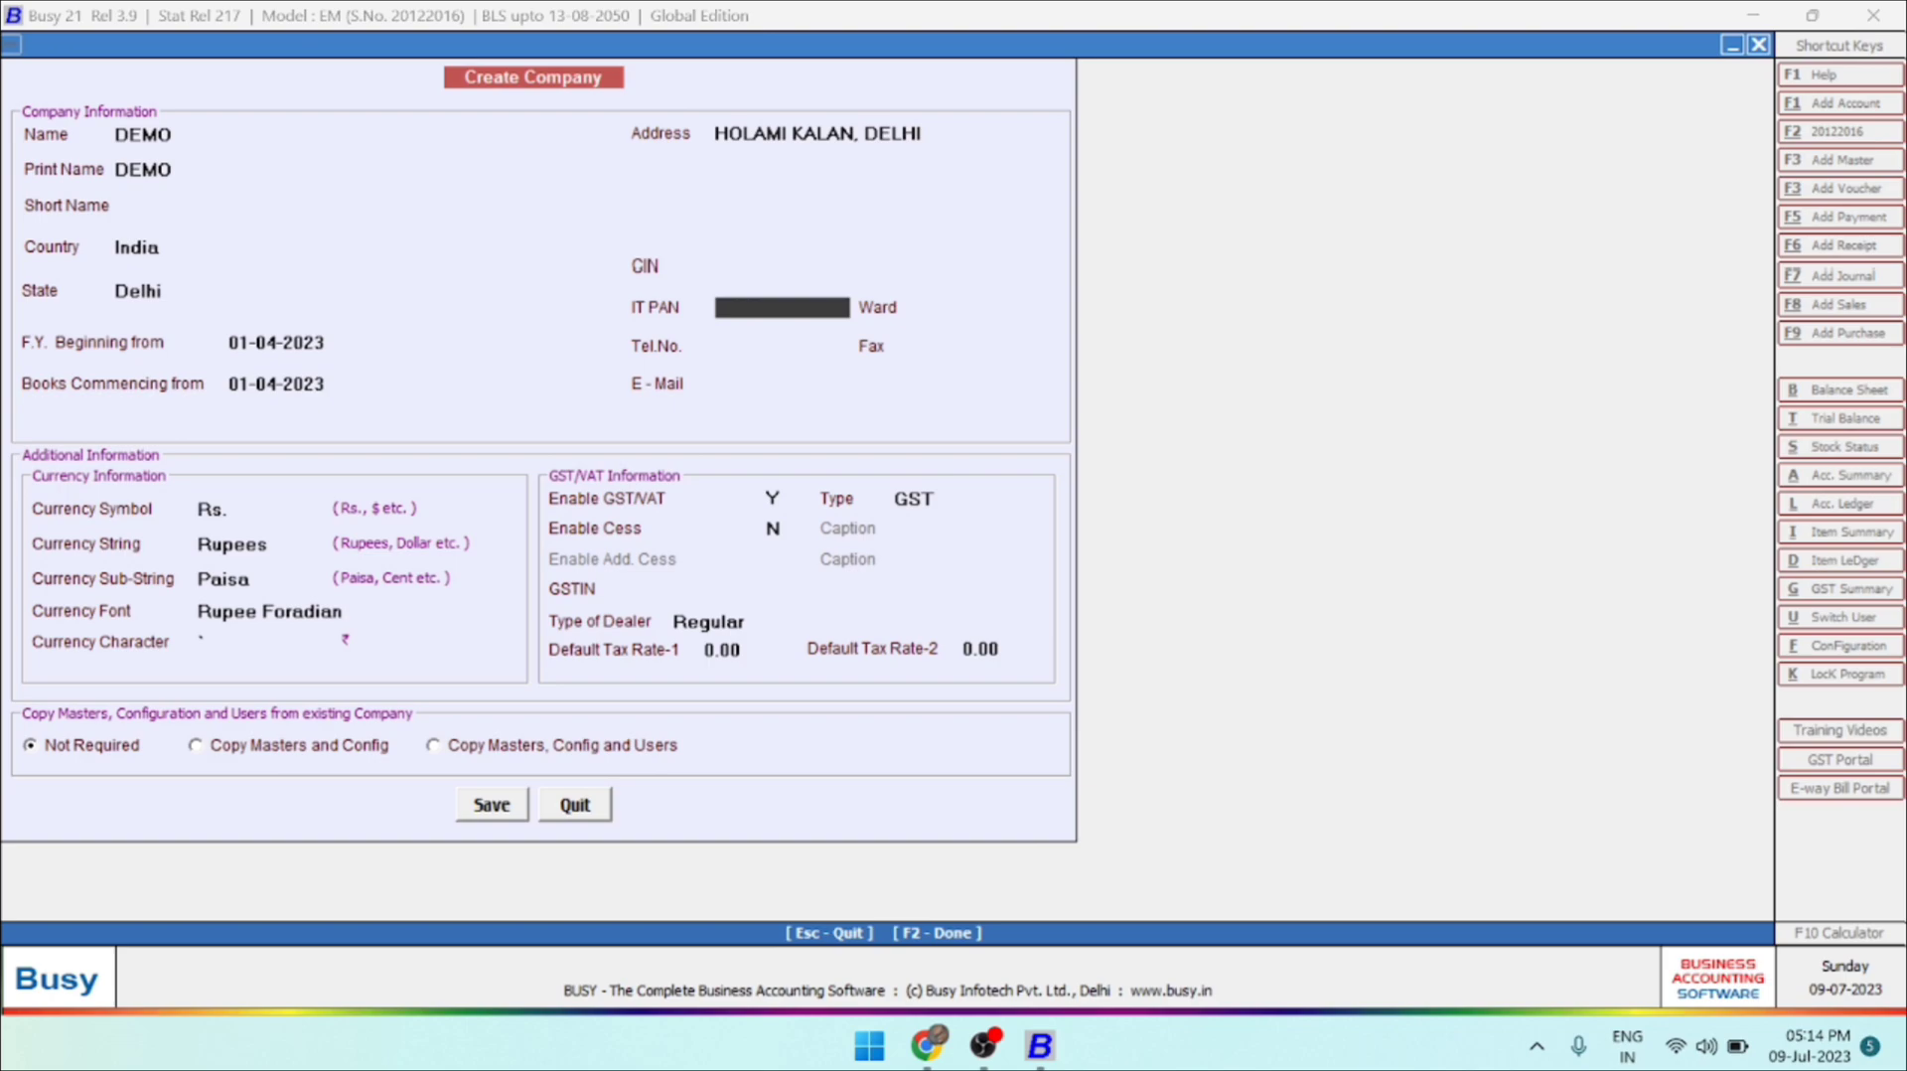
{"action": "key", "text": "Return"}
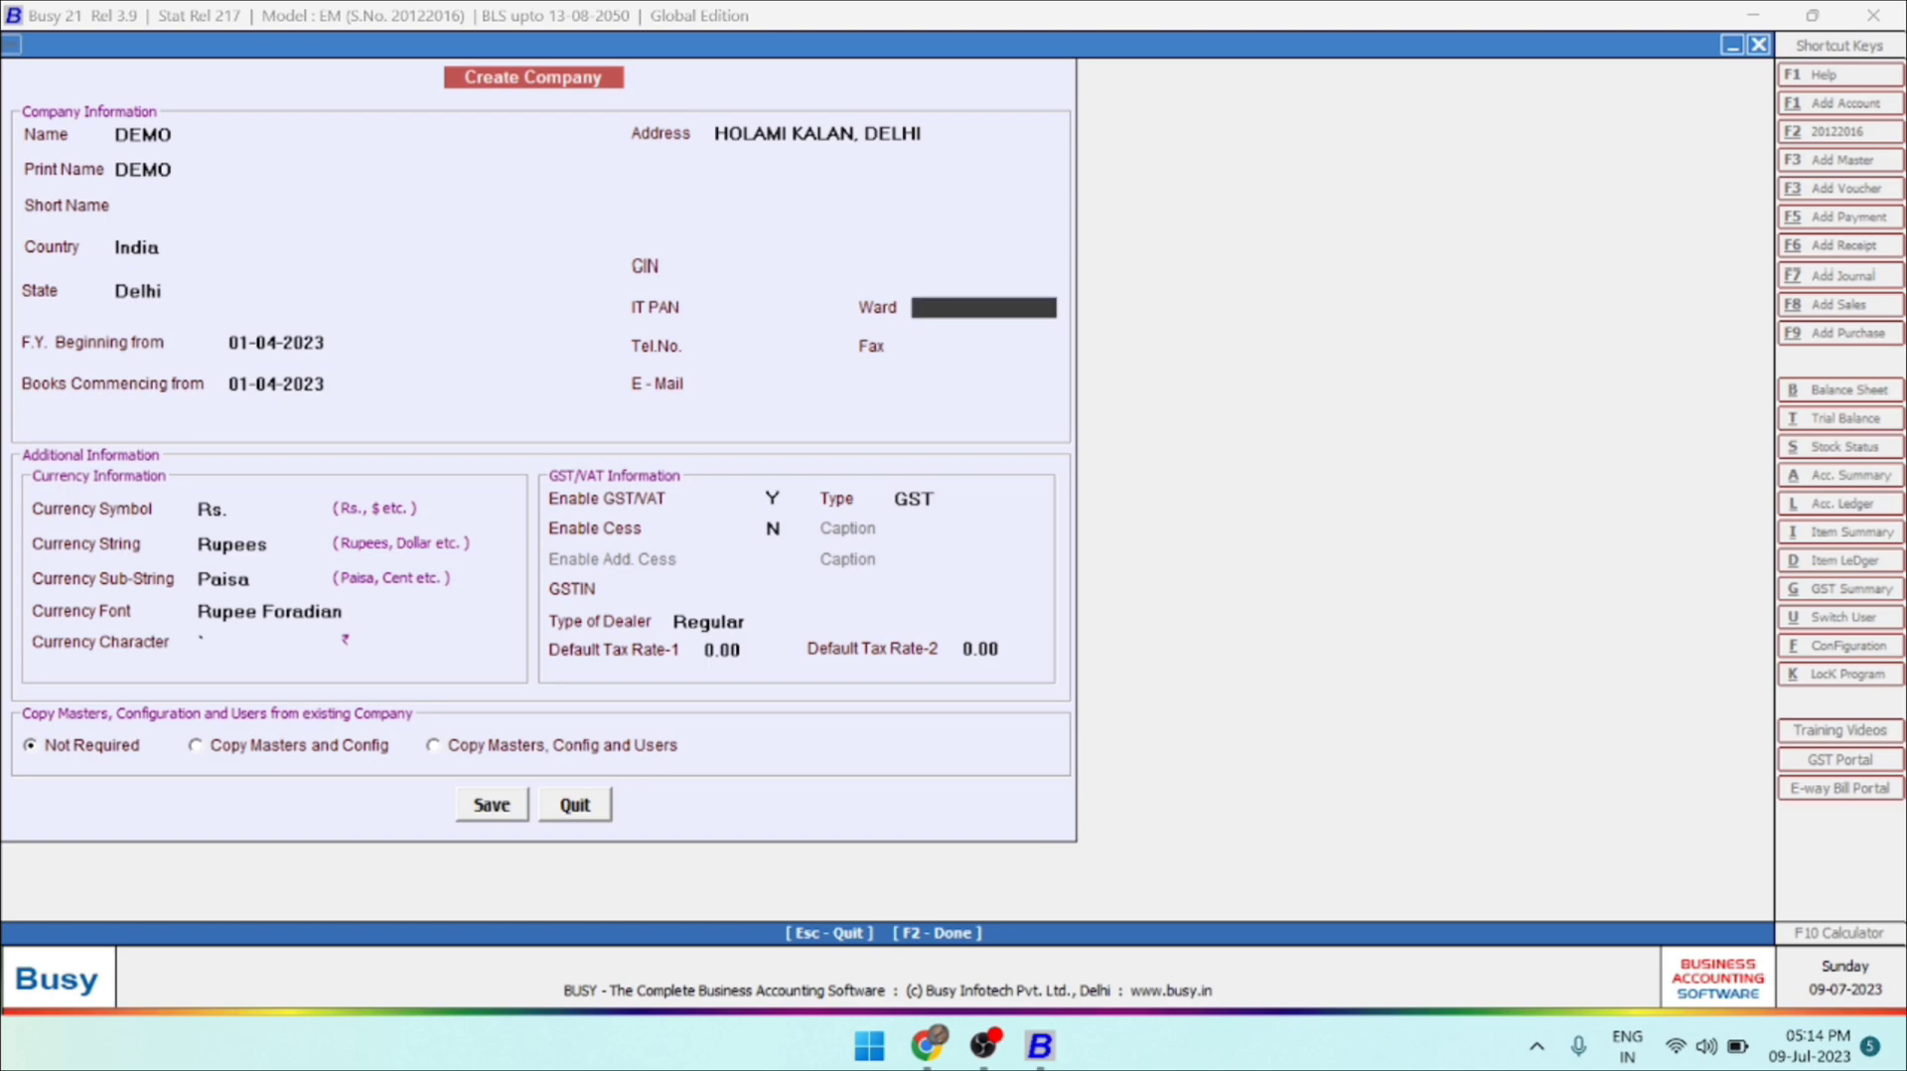
{"action": "key", "text": "Return"}
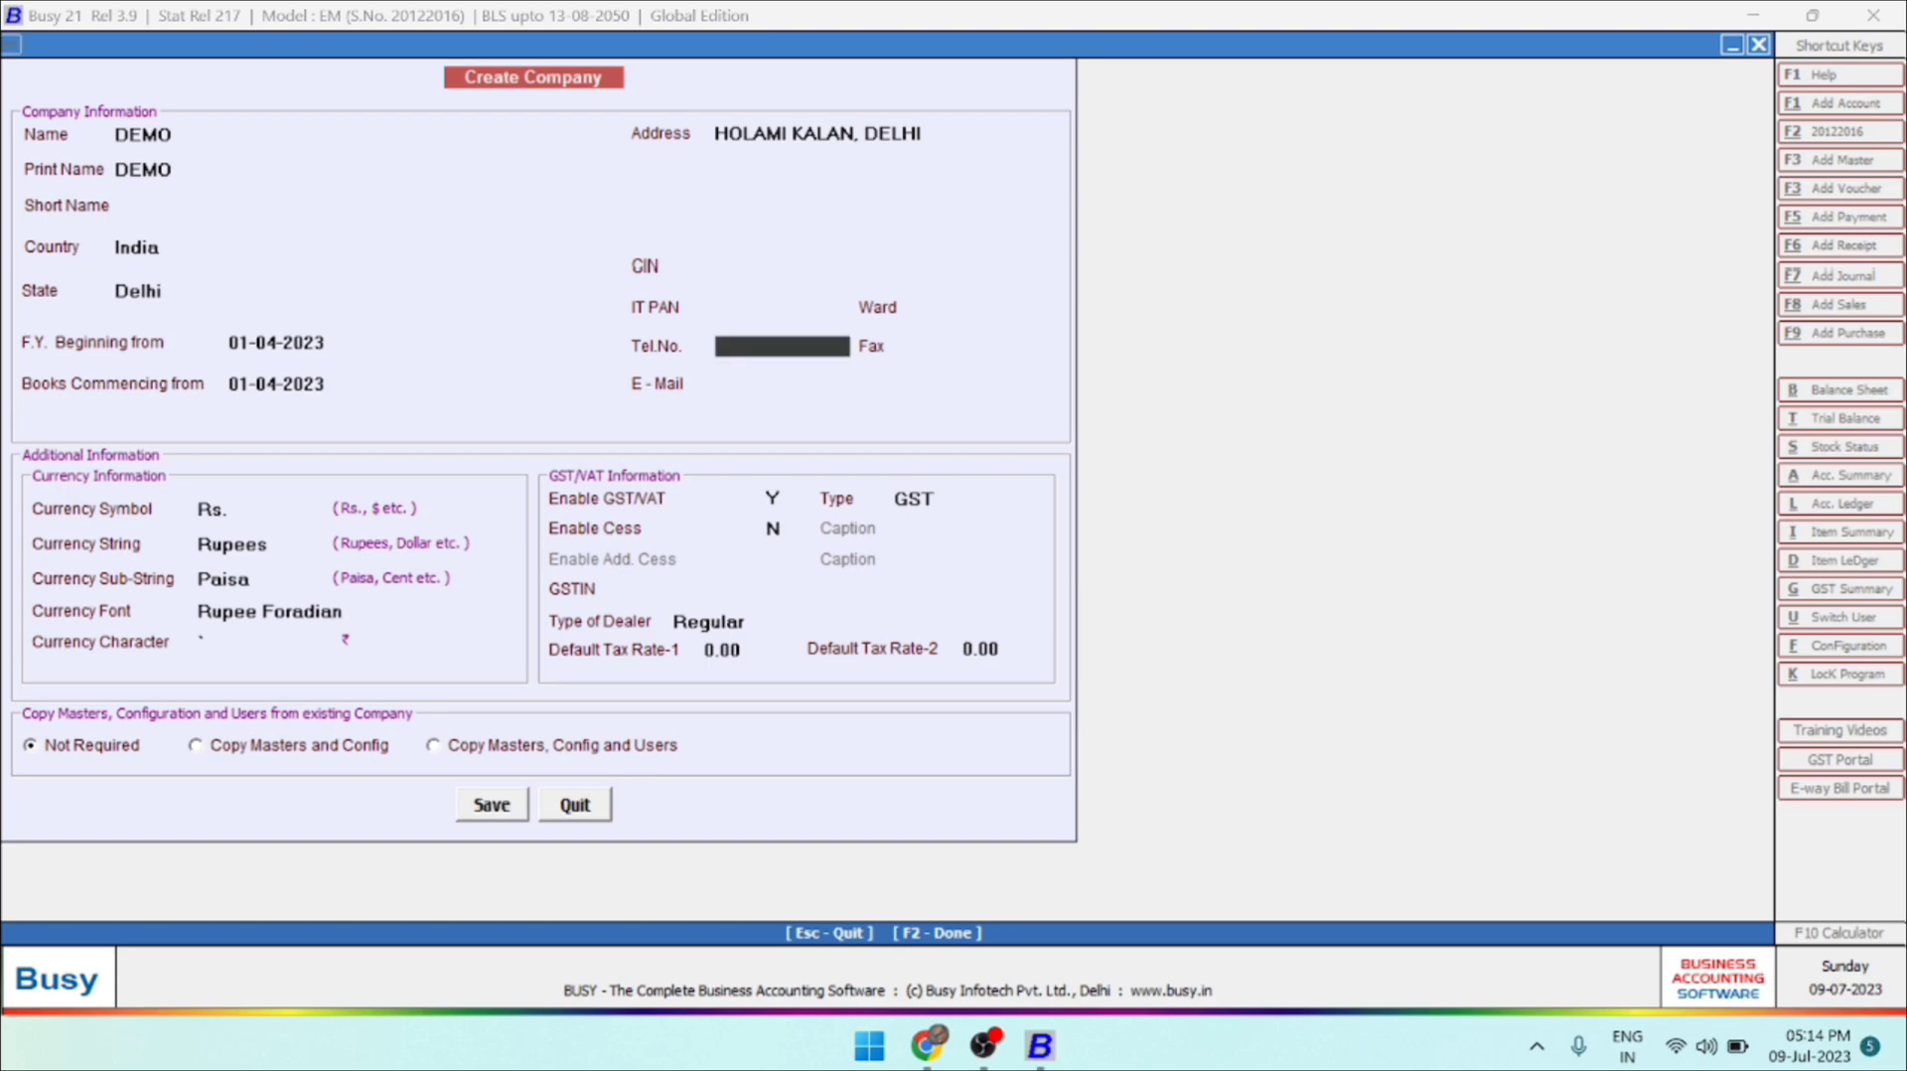
{"action": "key", "text": "Return"}
{"action": "key", "text": "Return"}
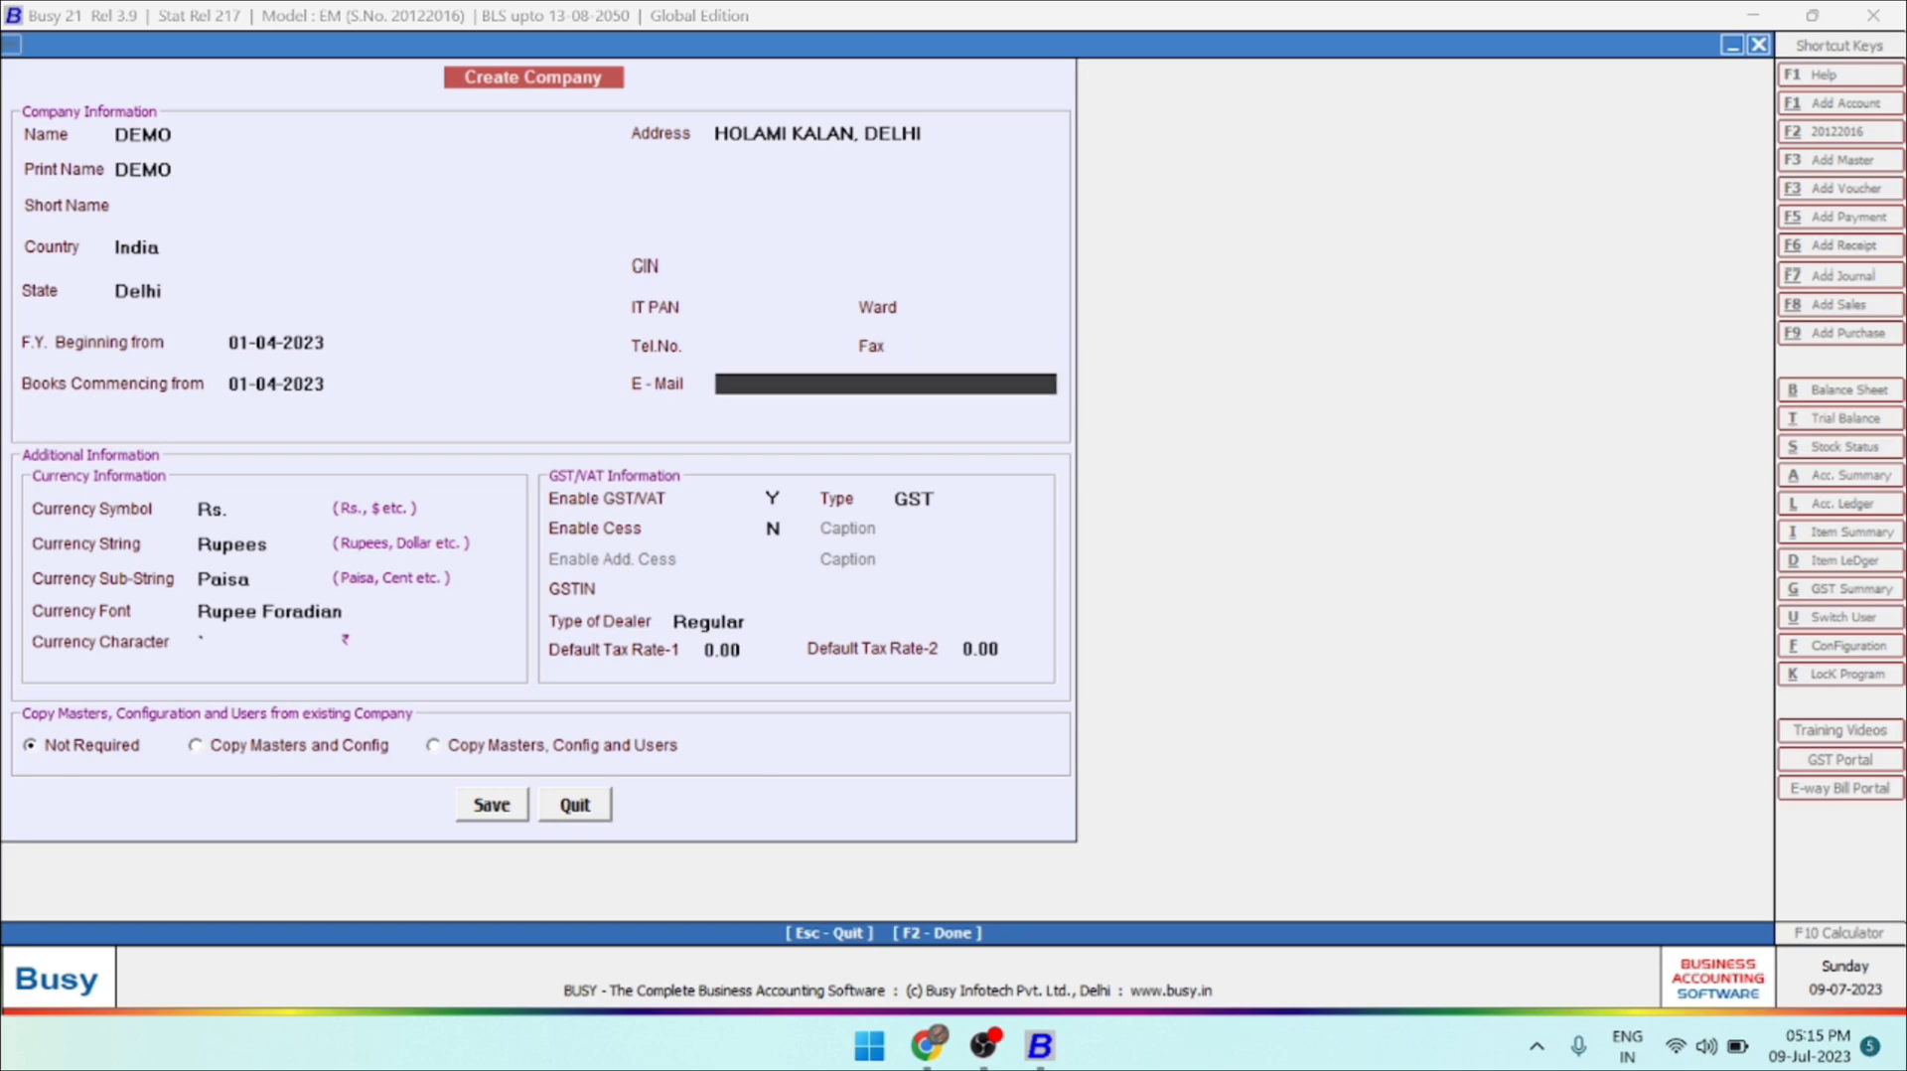
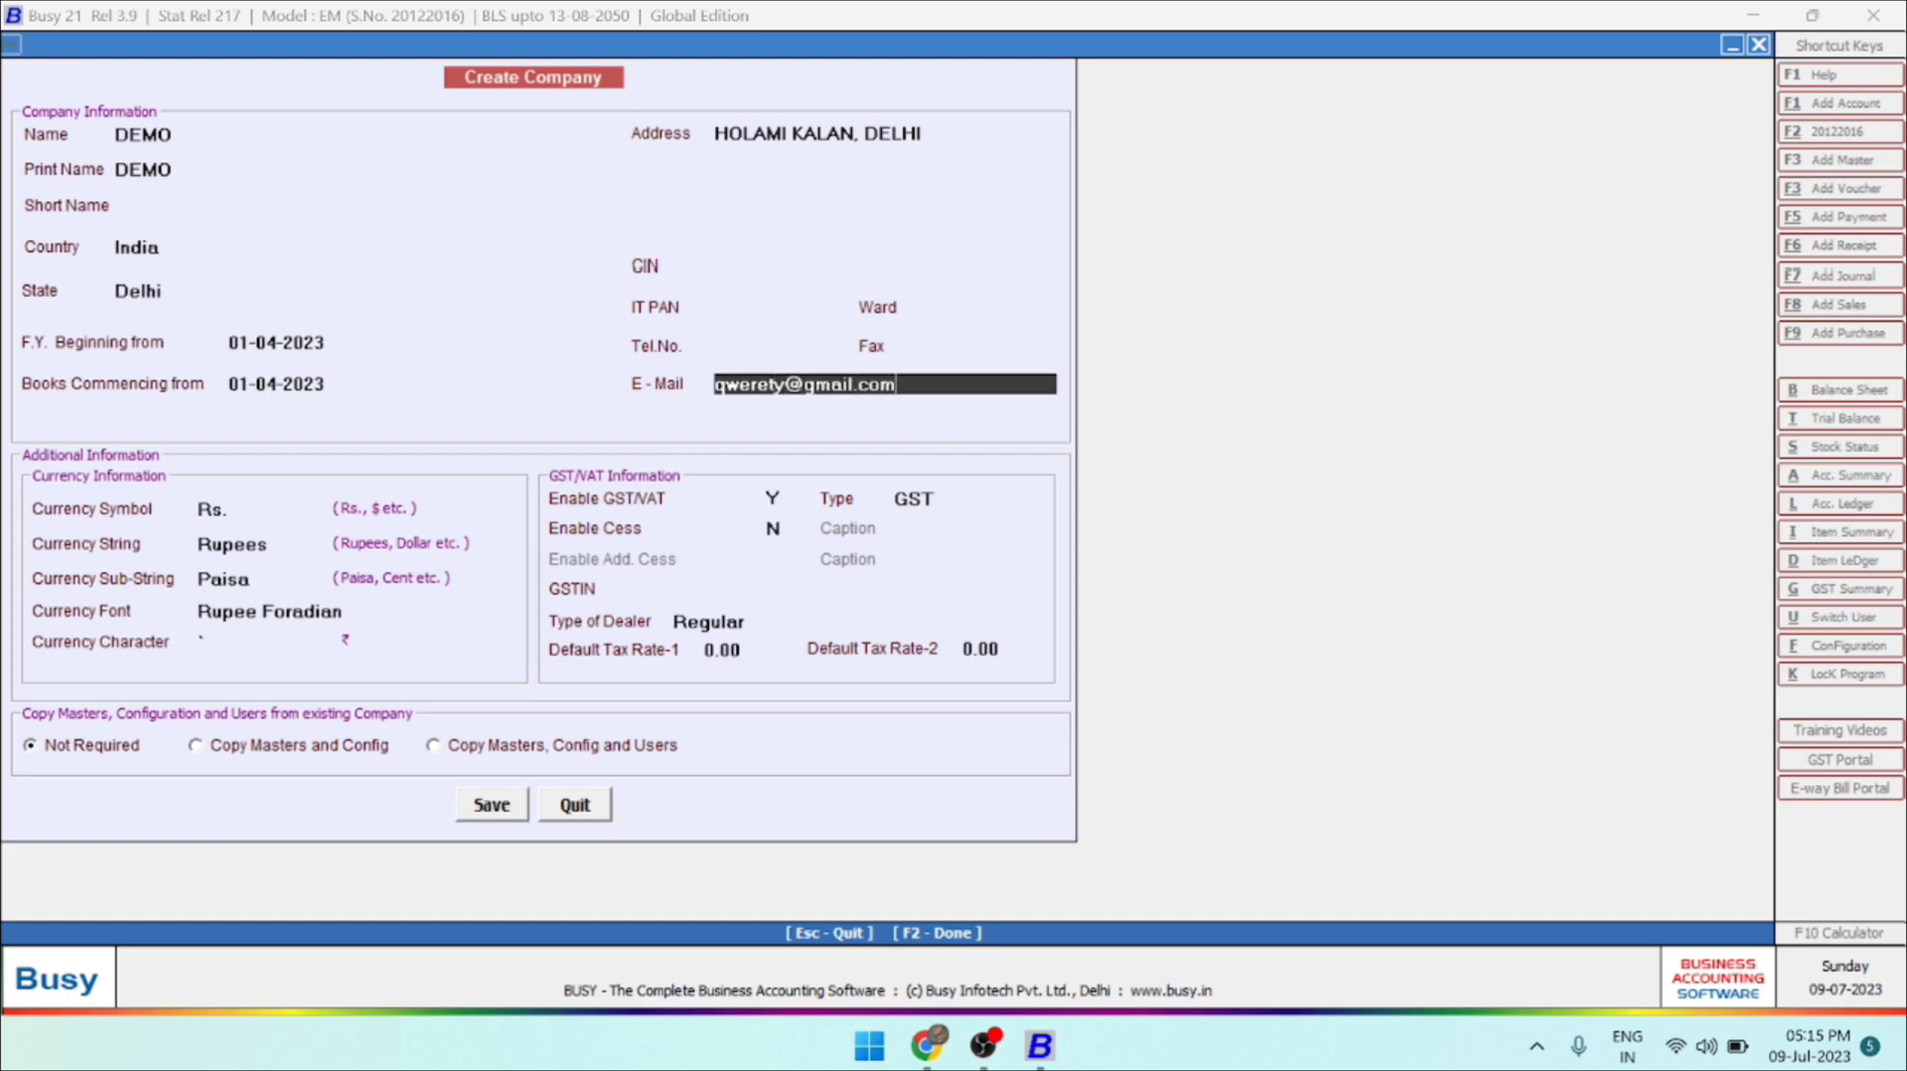
{"action": "key", "text": "Return"}
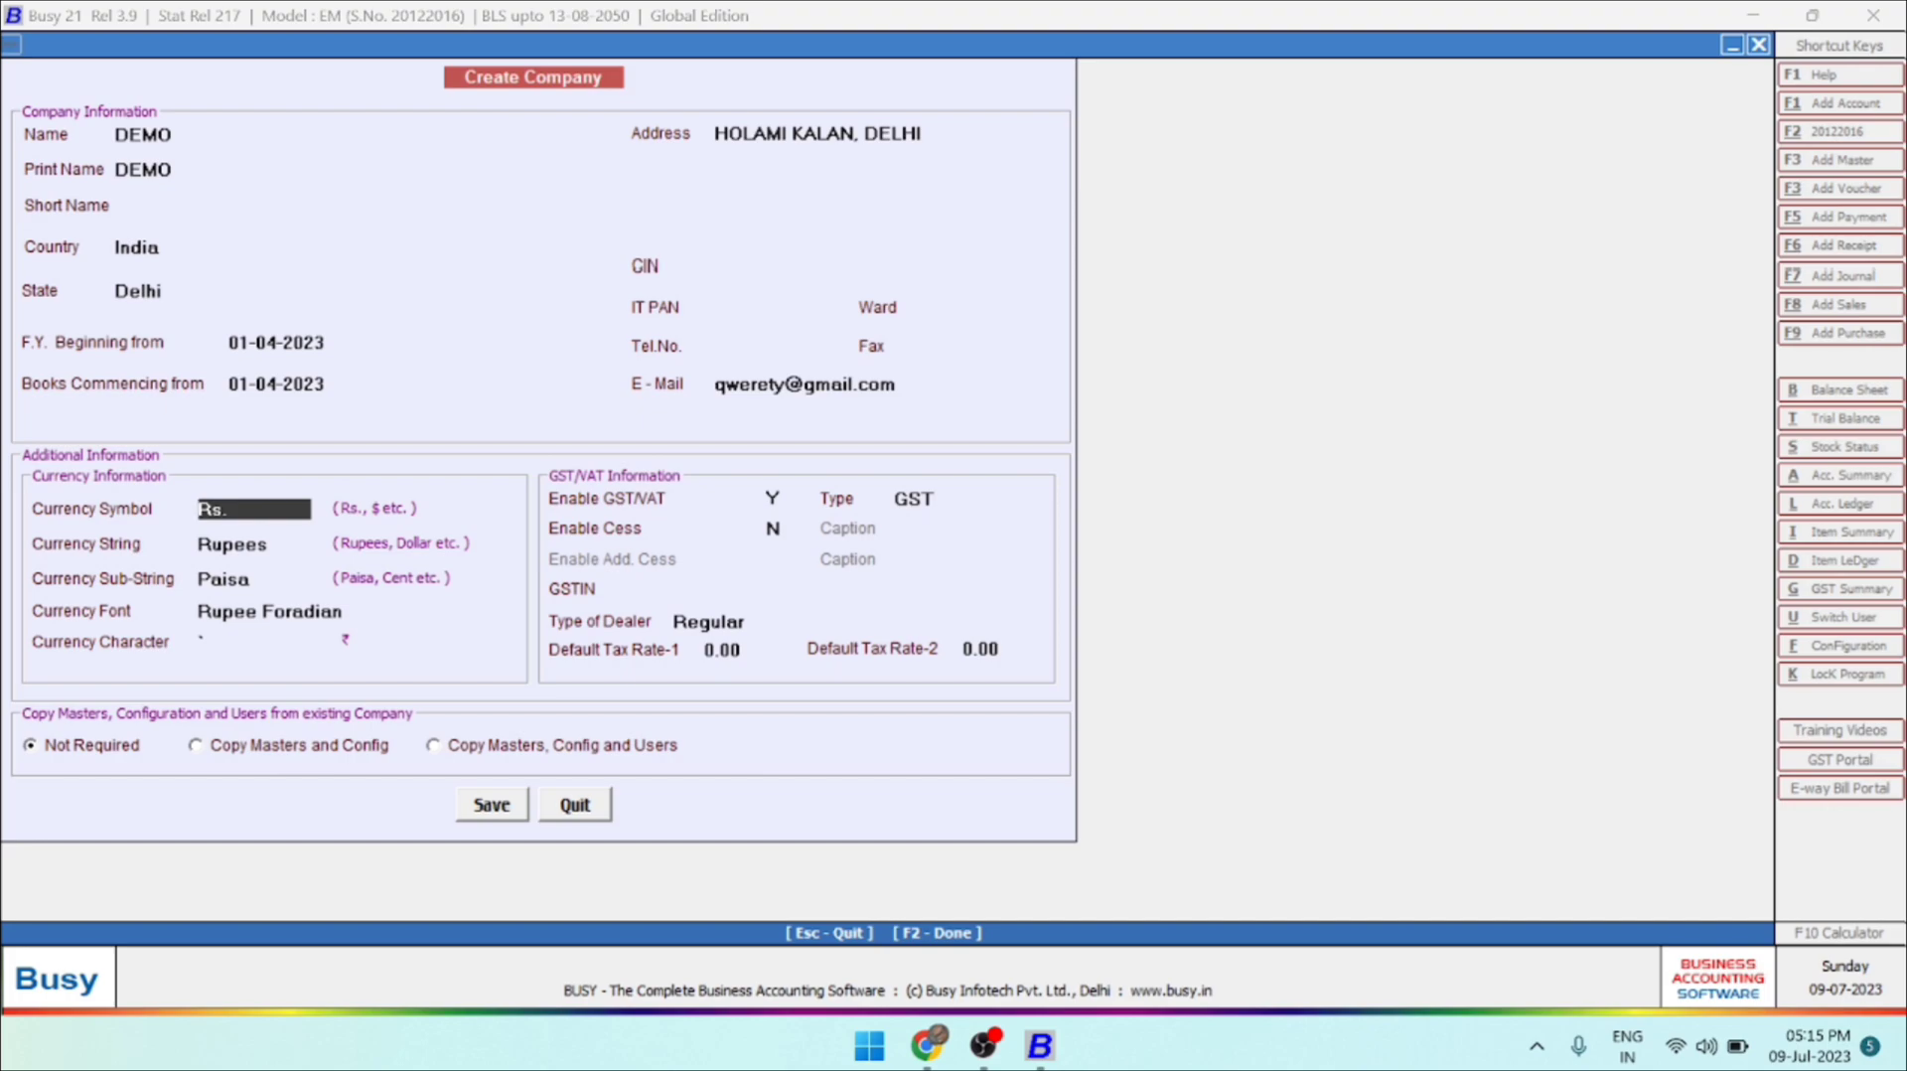
Accept the default currency information: Rs., Rupees, Paisa, the Rupee Foradian font and the default currency character.
{"action": "key", "text": "Return"}
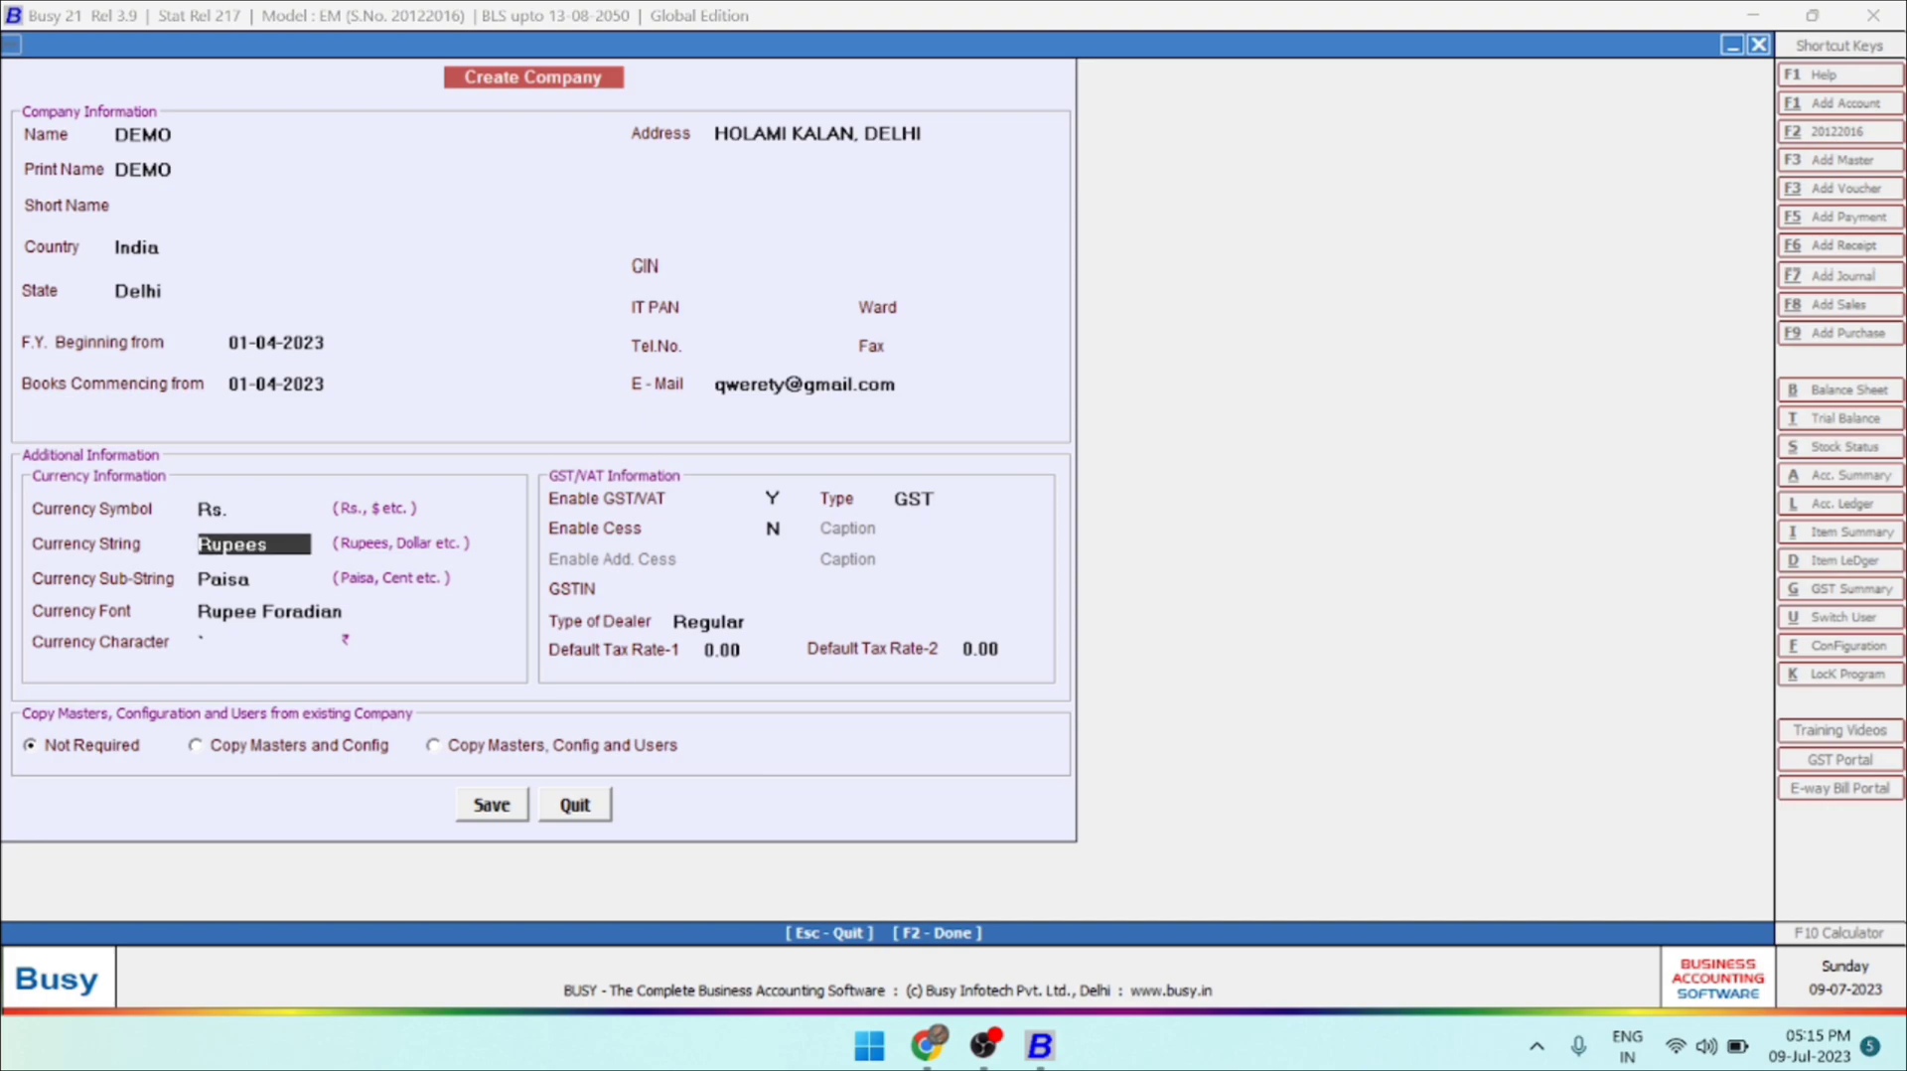
{"action": "key", "text": "Return"}
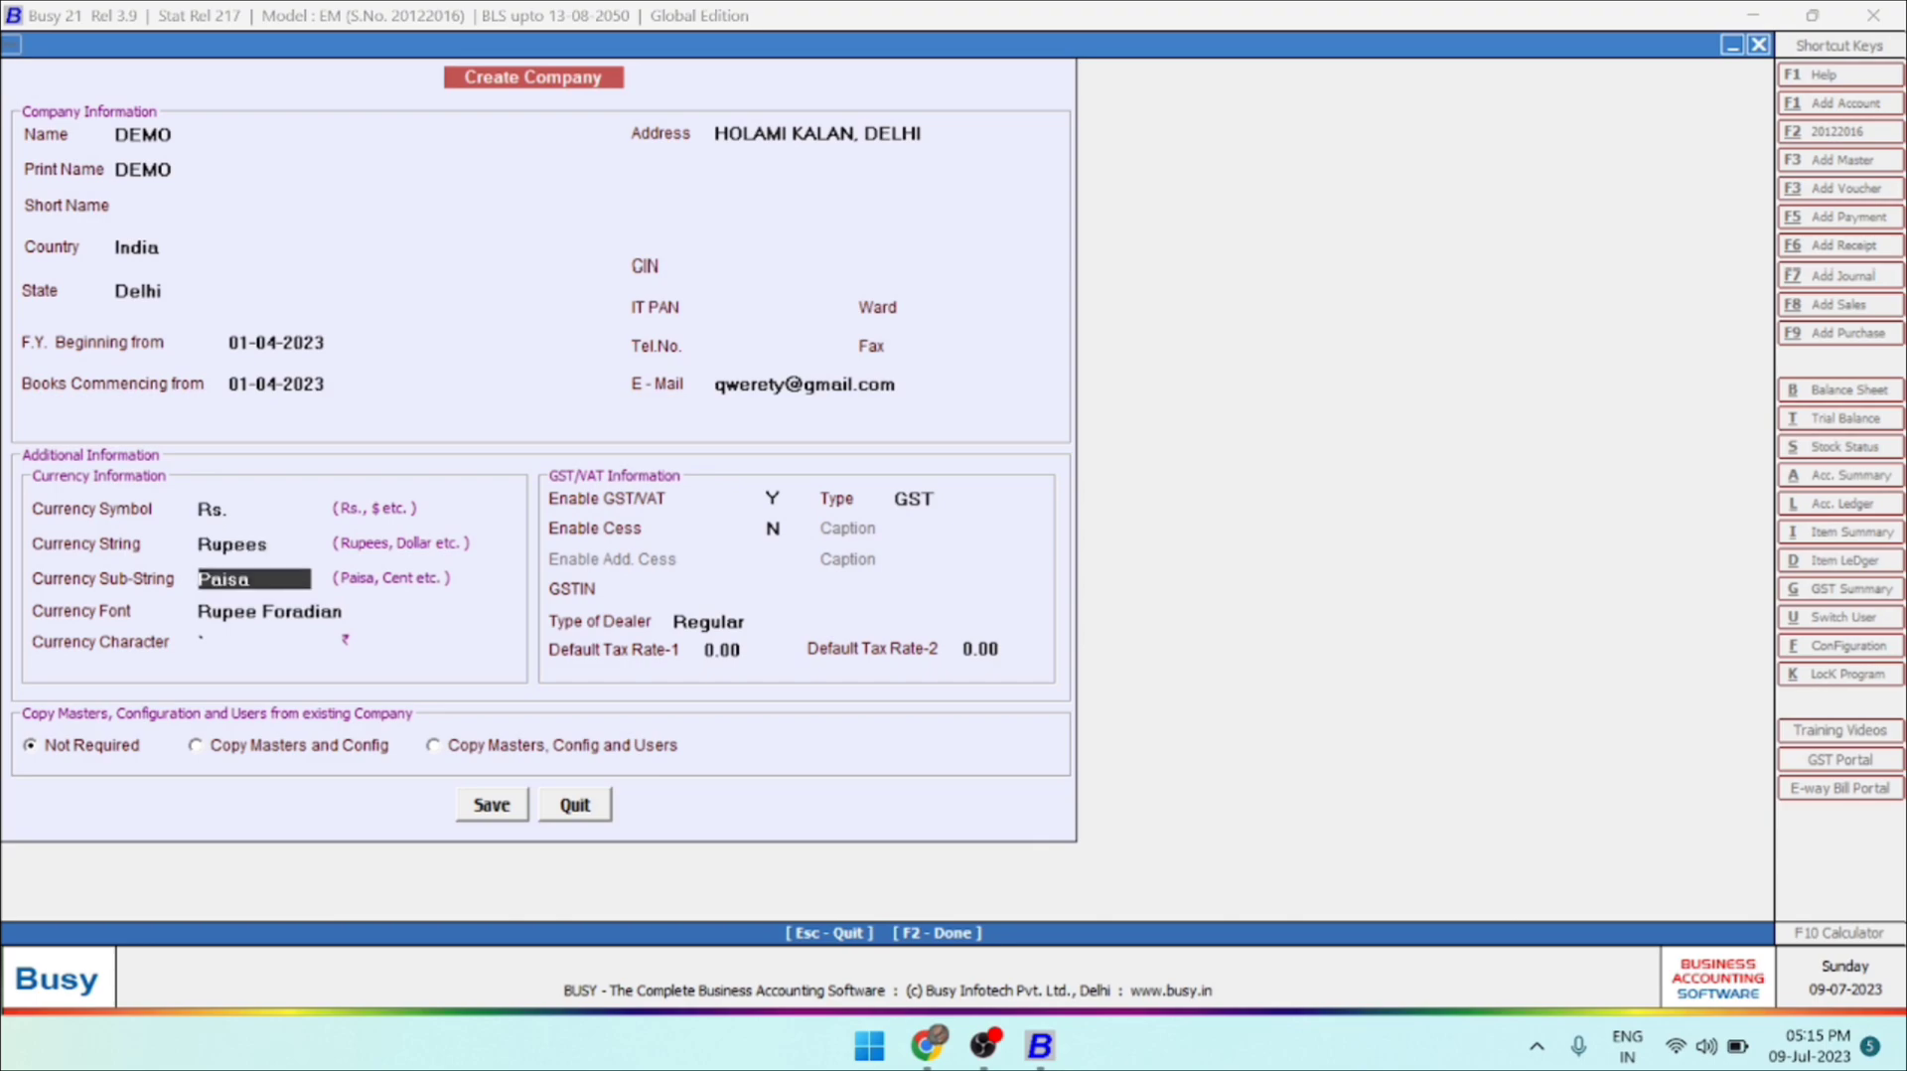
{"action": "key", "text": "Return"}
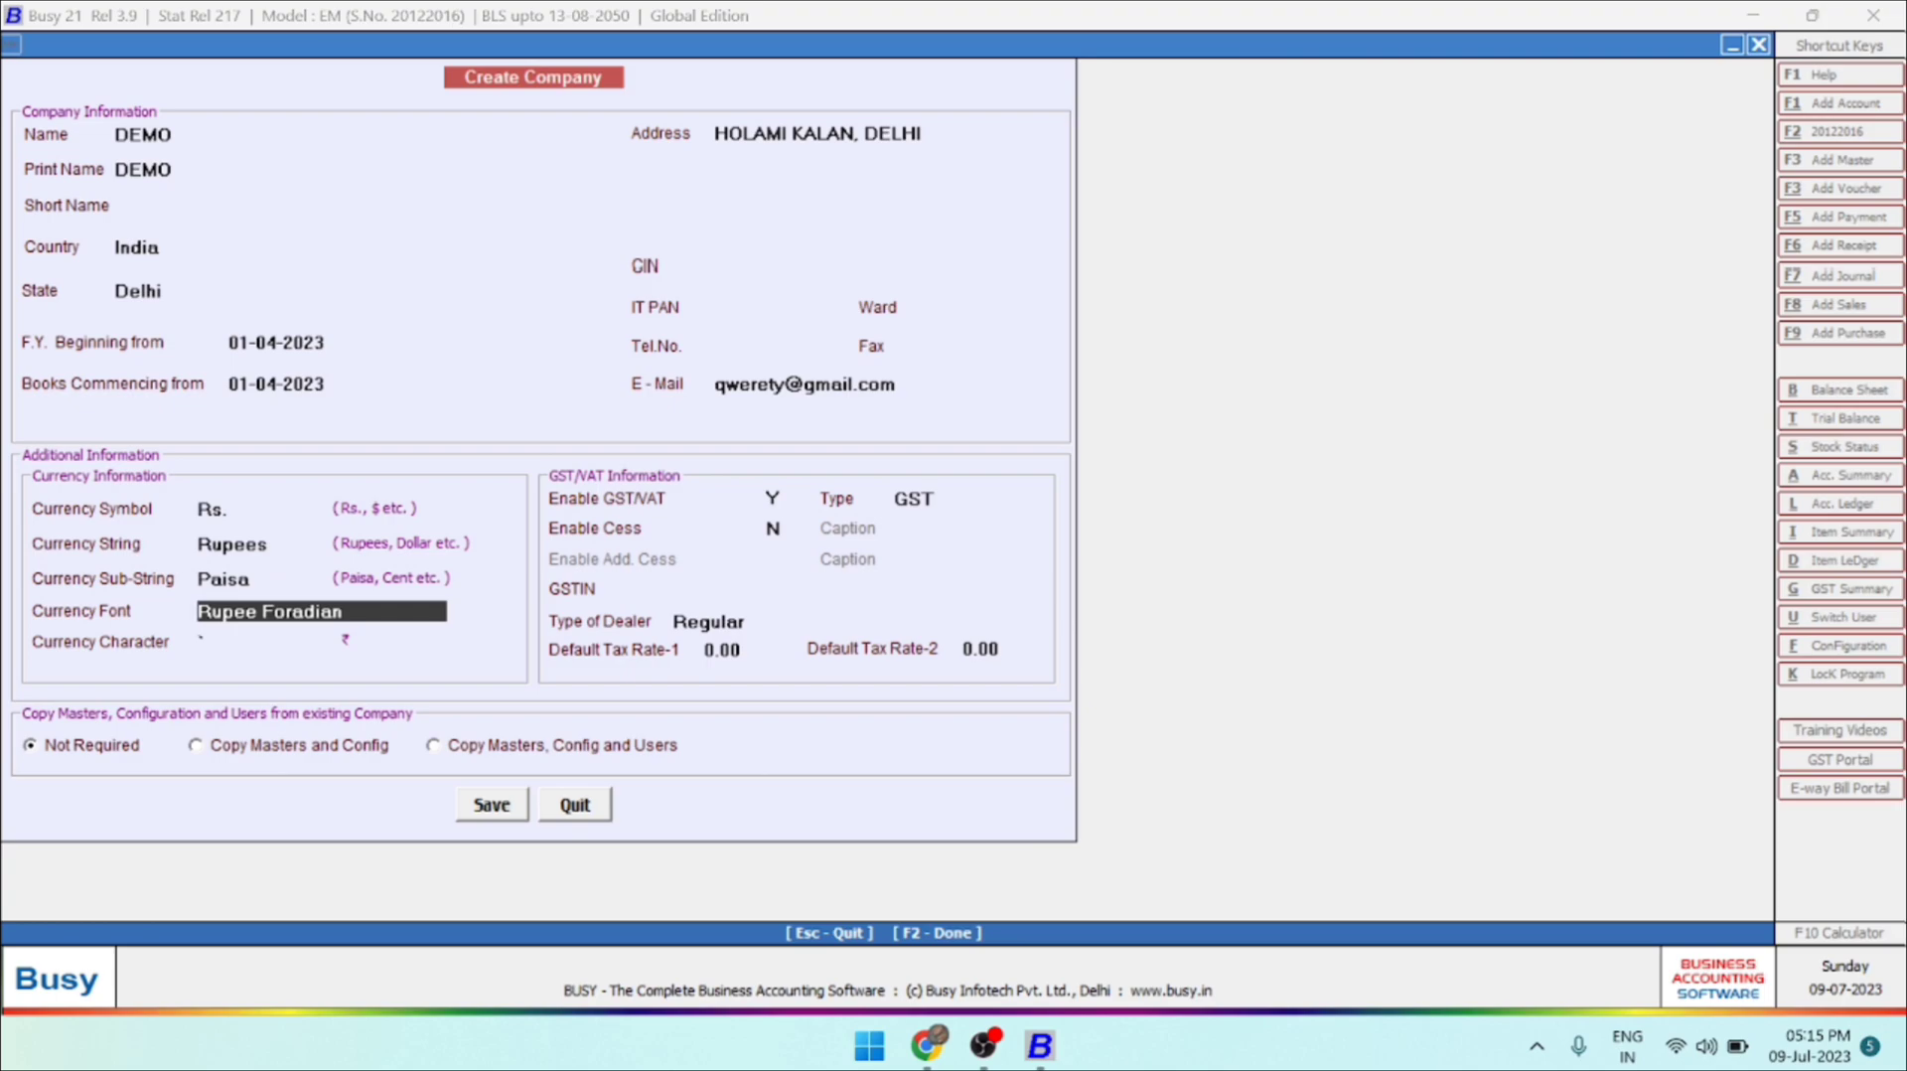
{"action": "key", "text": "Return"}
{"action": "key", "text": "Return"}
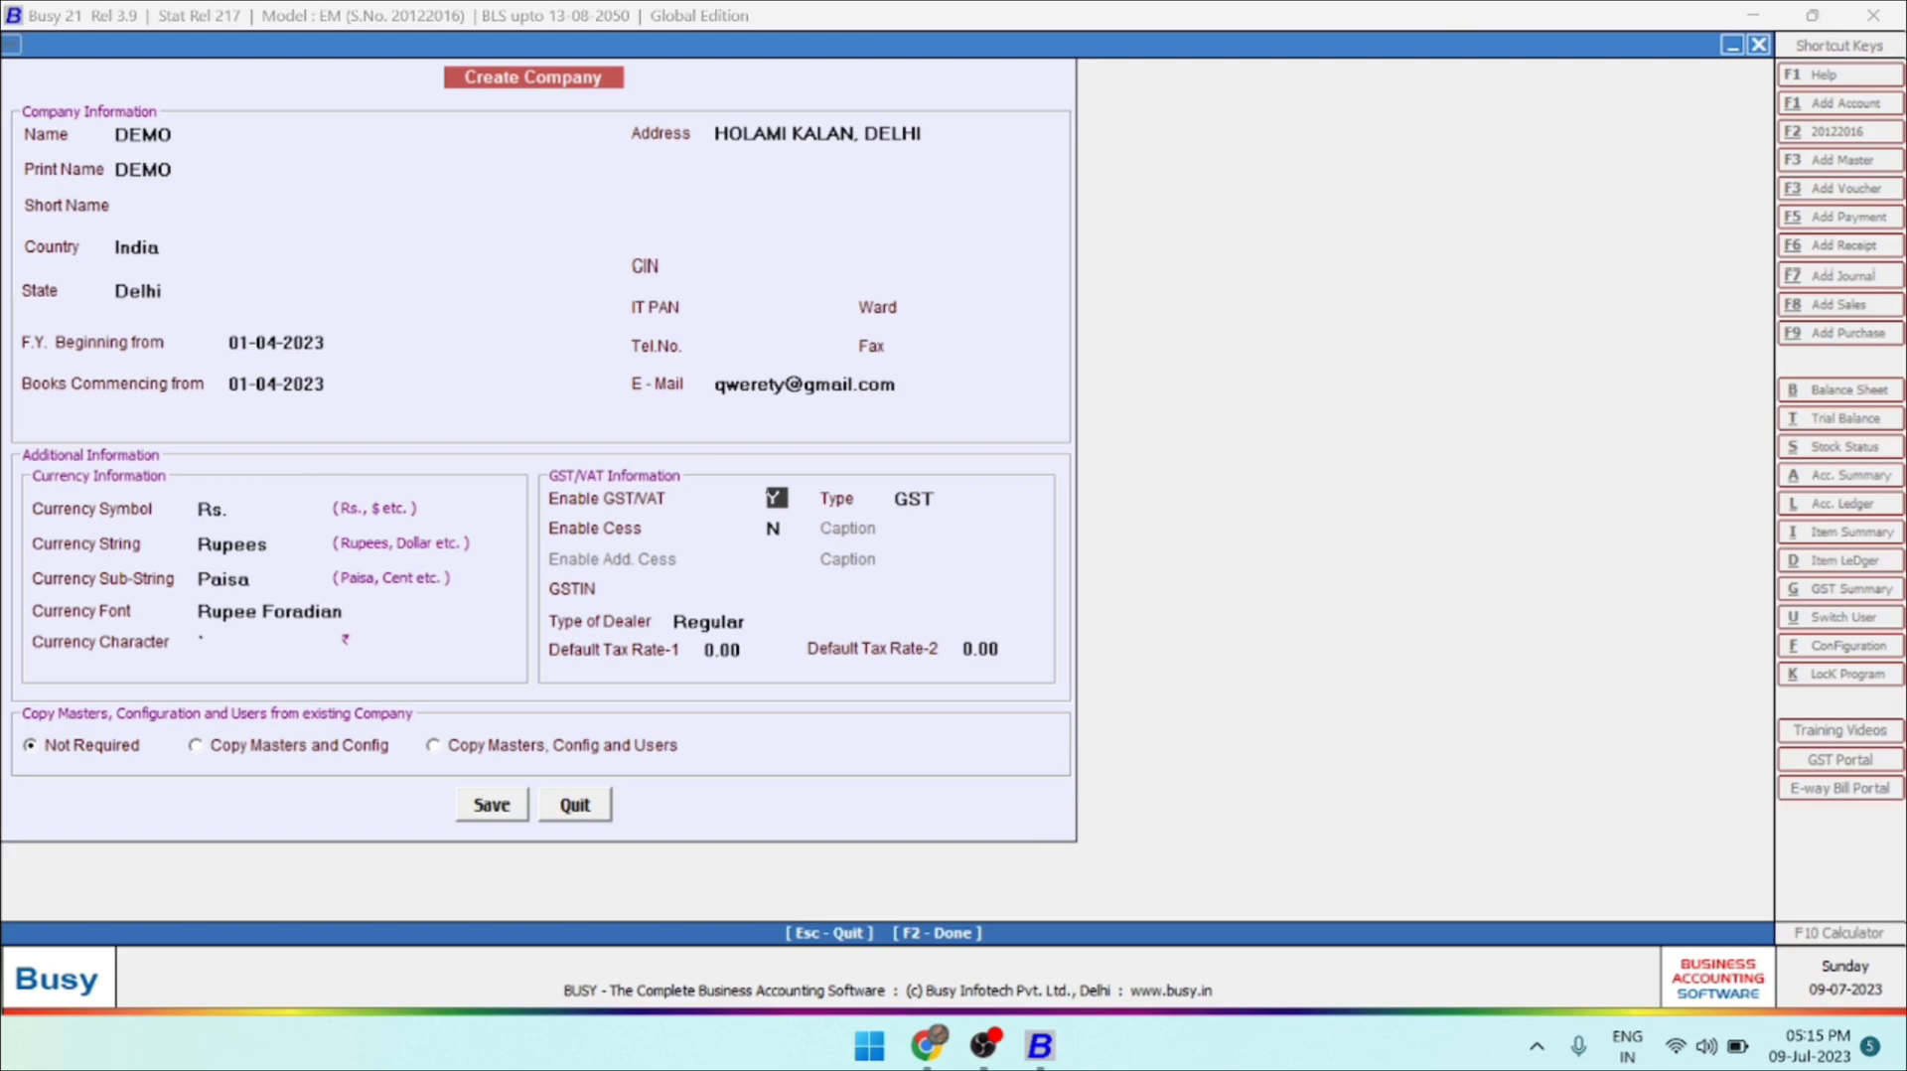
Keep GST/VAT enabled with type GST, and leave Cess disabled for the company.
{"action": "key", "text": "Return"}
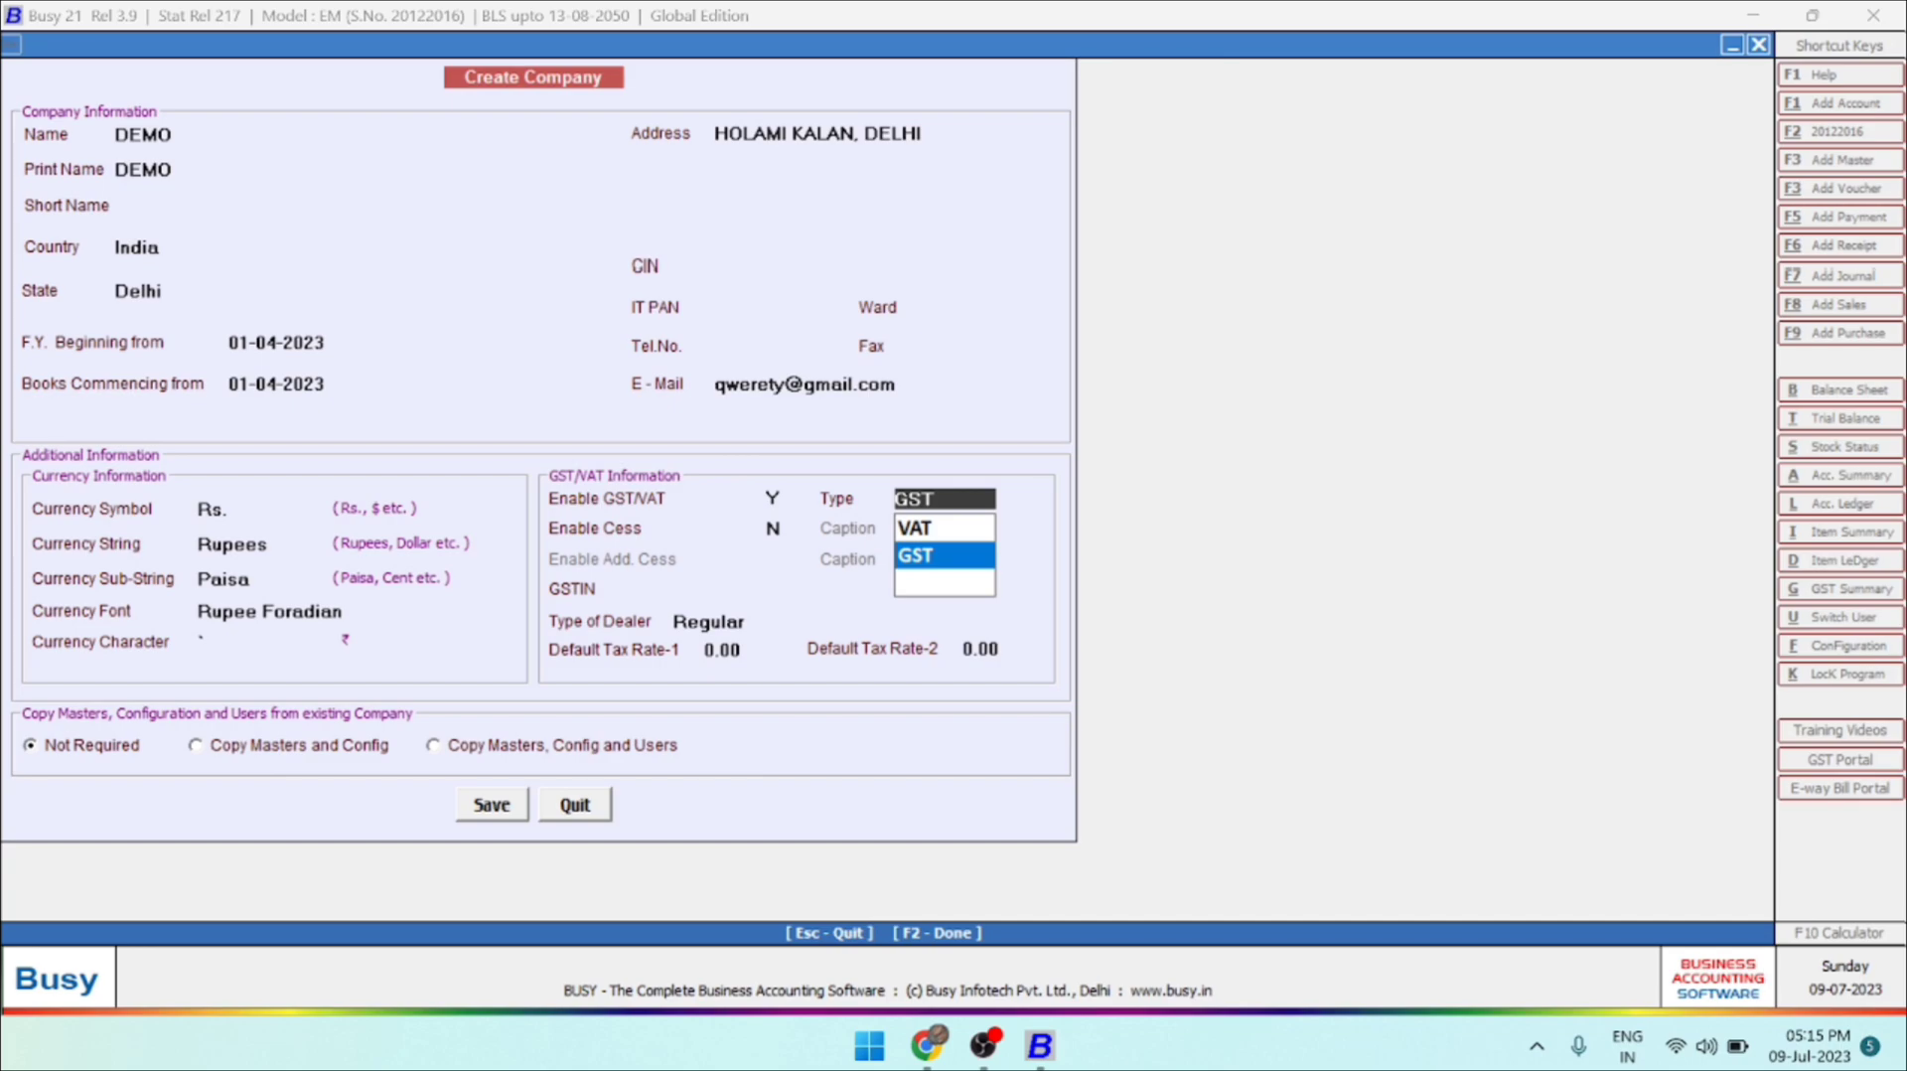
{"action": "key", "text": "Return"}
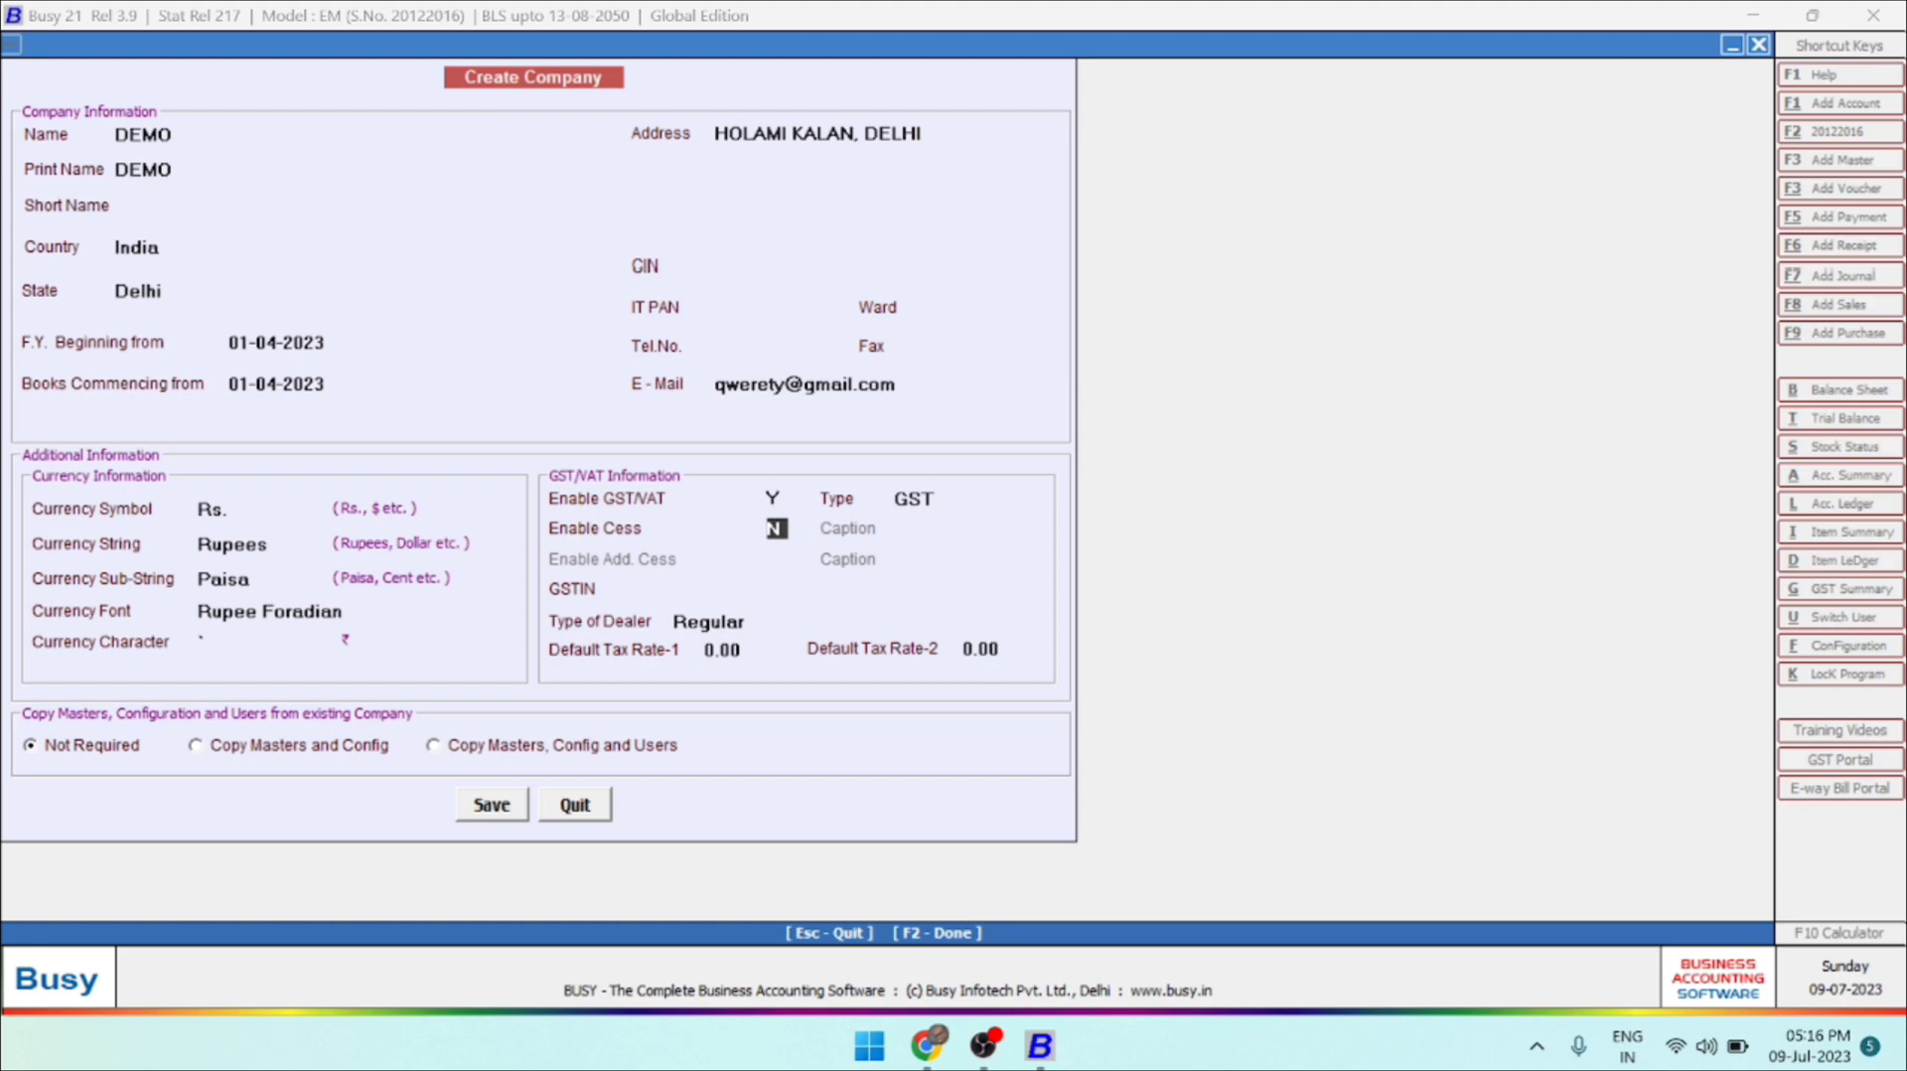
{"action": "key", "text": "Return"}
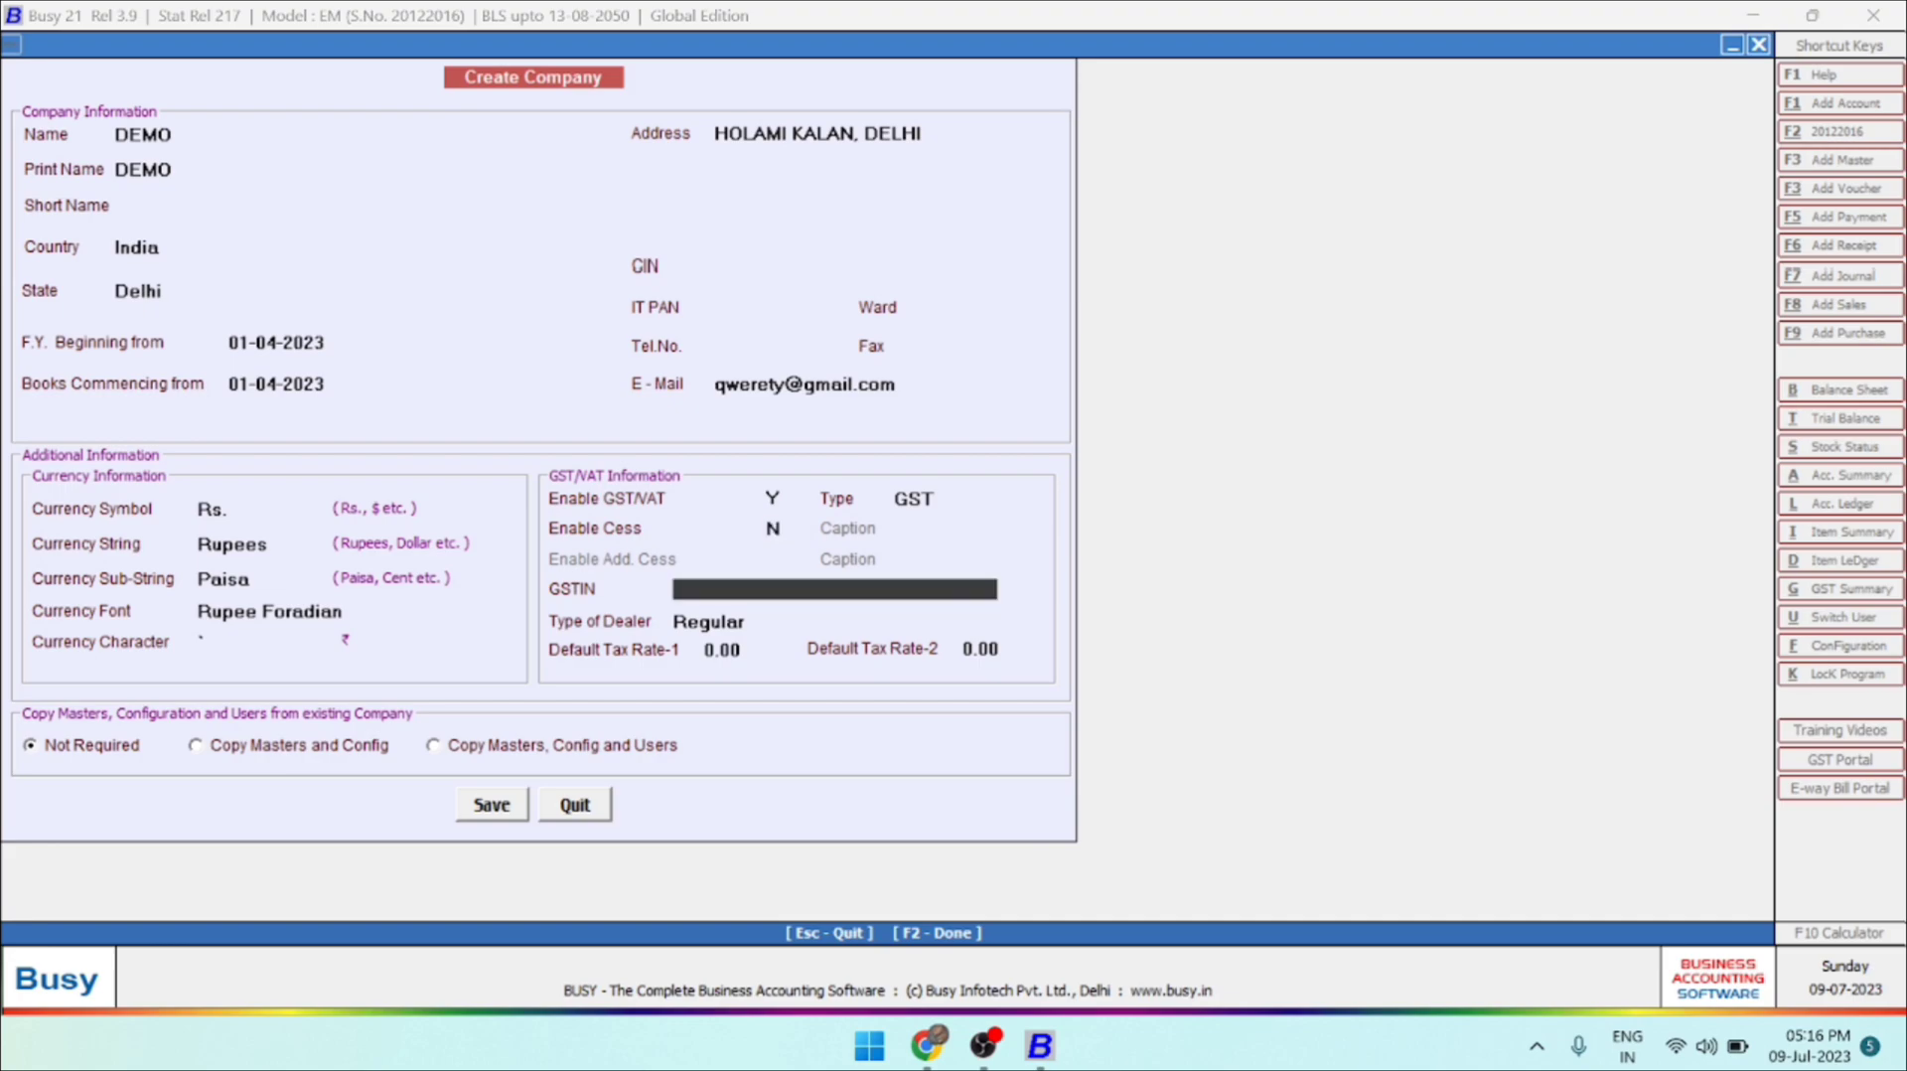
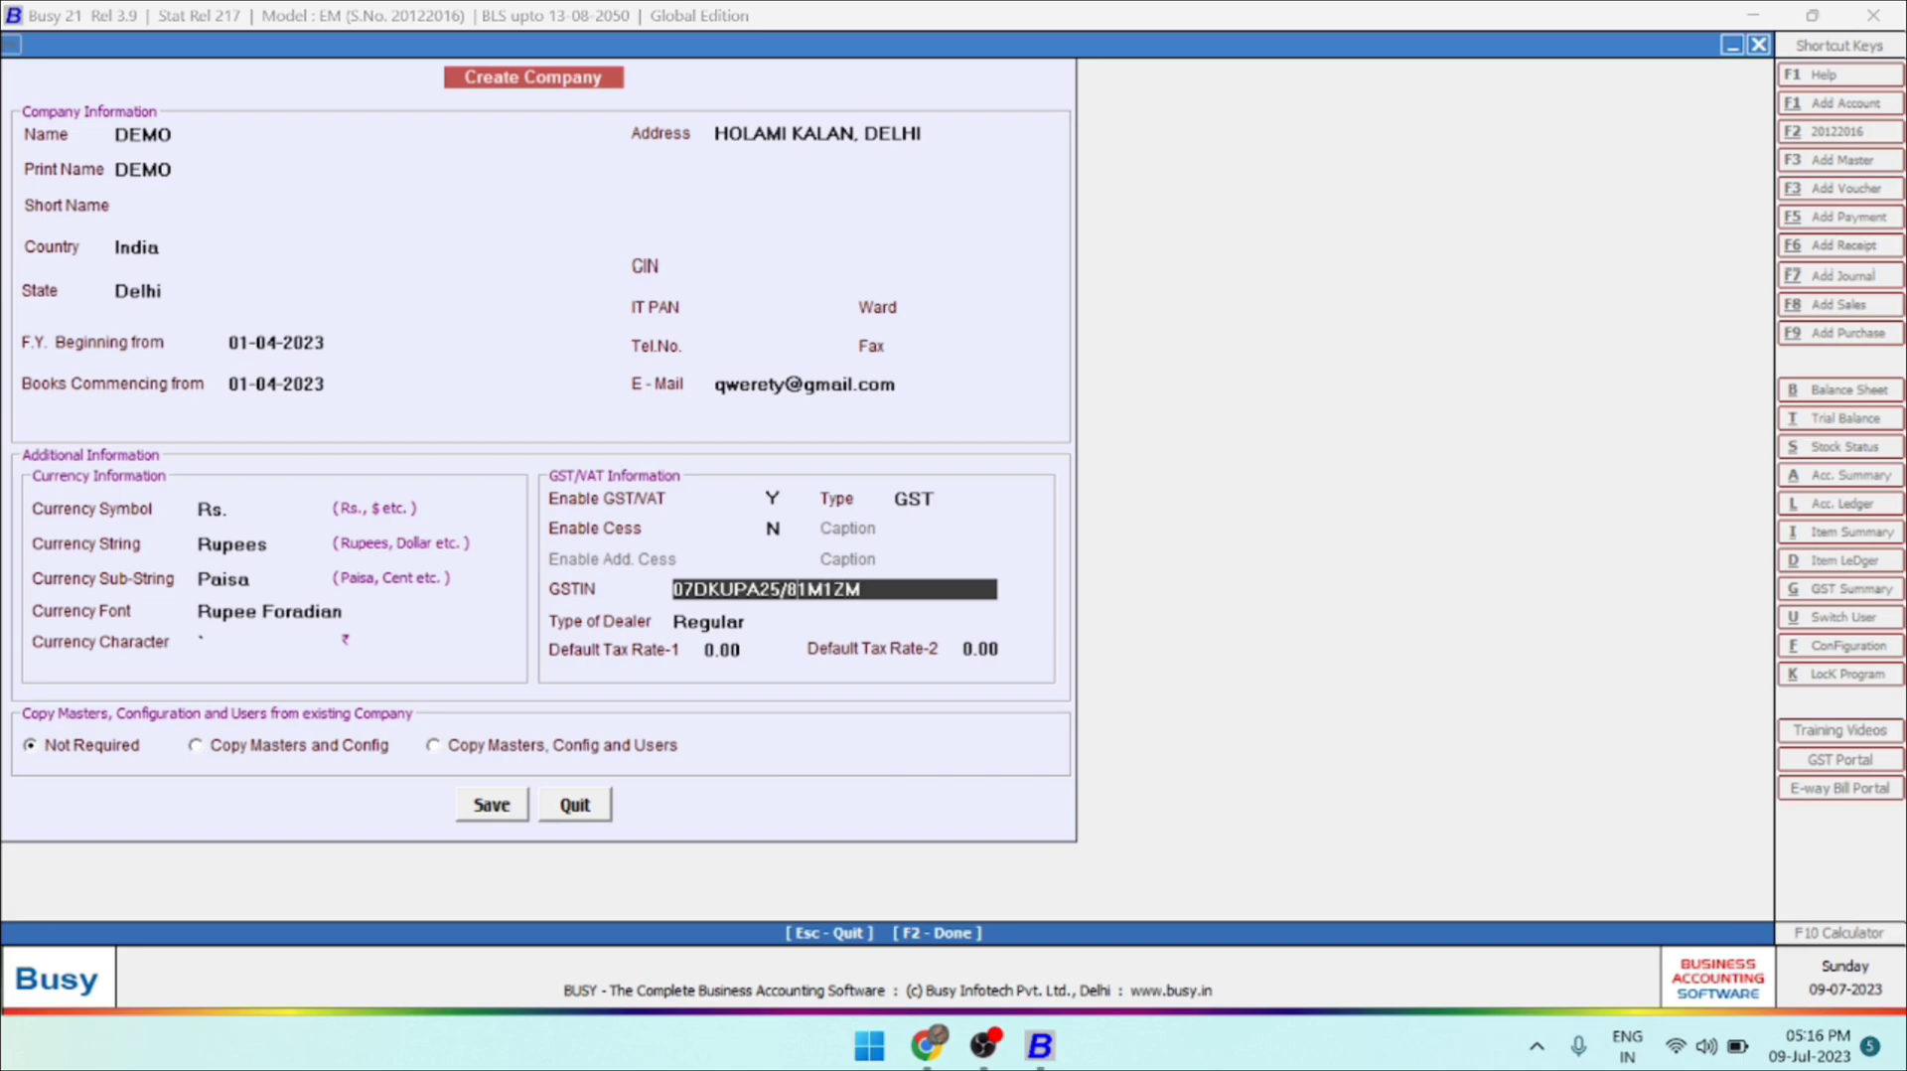
Enter the company's GSTIN, removing the stray slash from the number.
{"action": "key", "text": "Left"}
{"action": "key", "text": "BackSpace"}
{"action": "key", "text": "Return"}
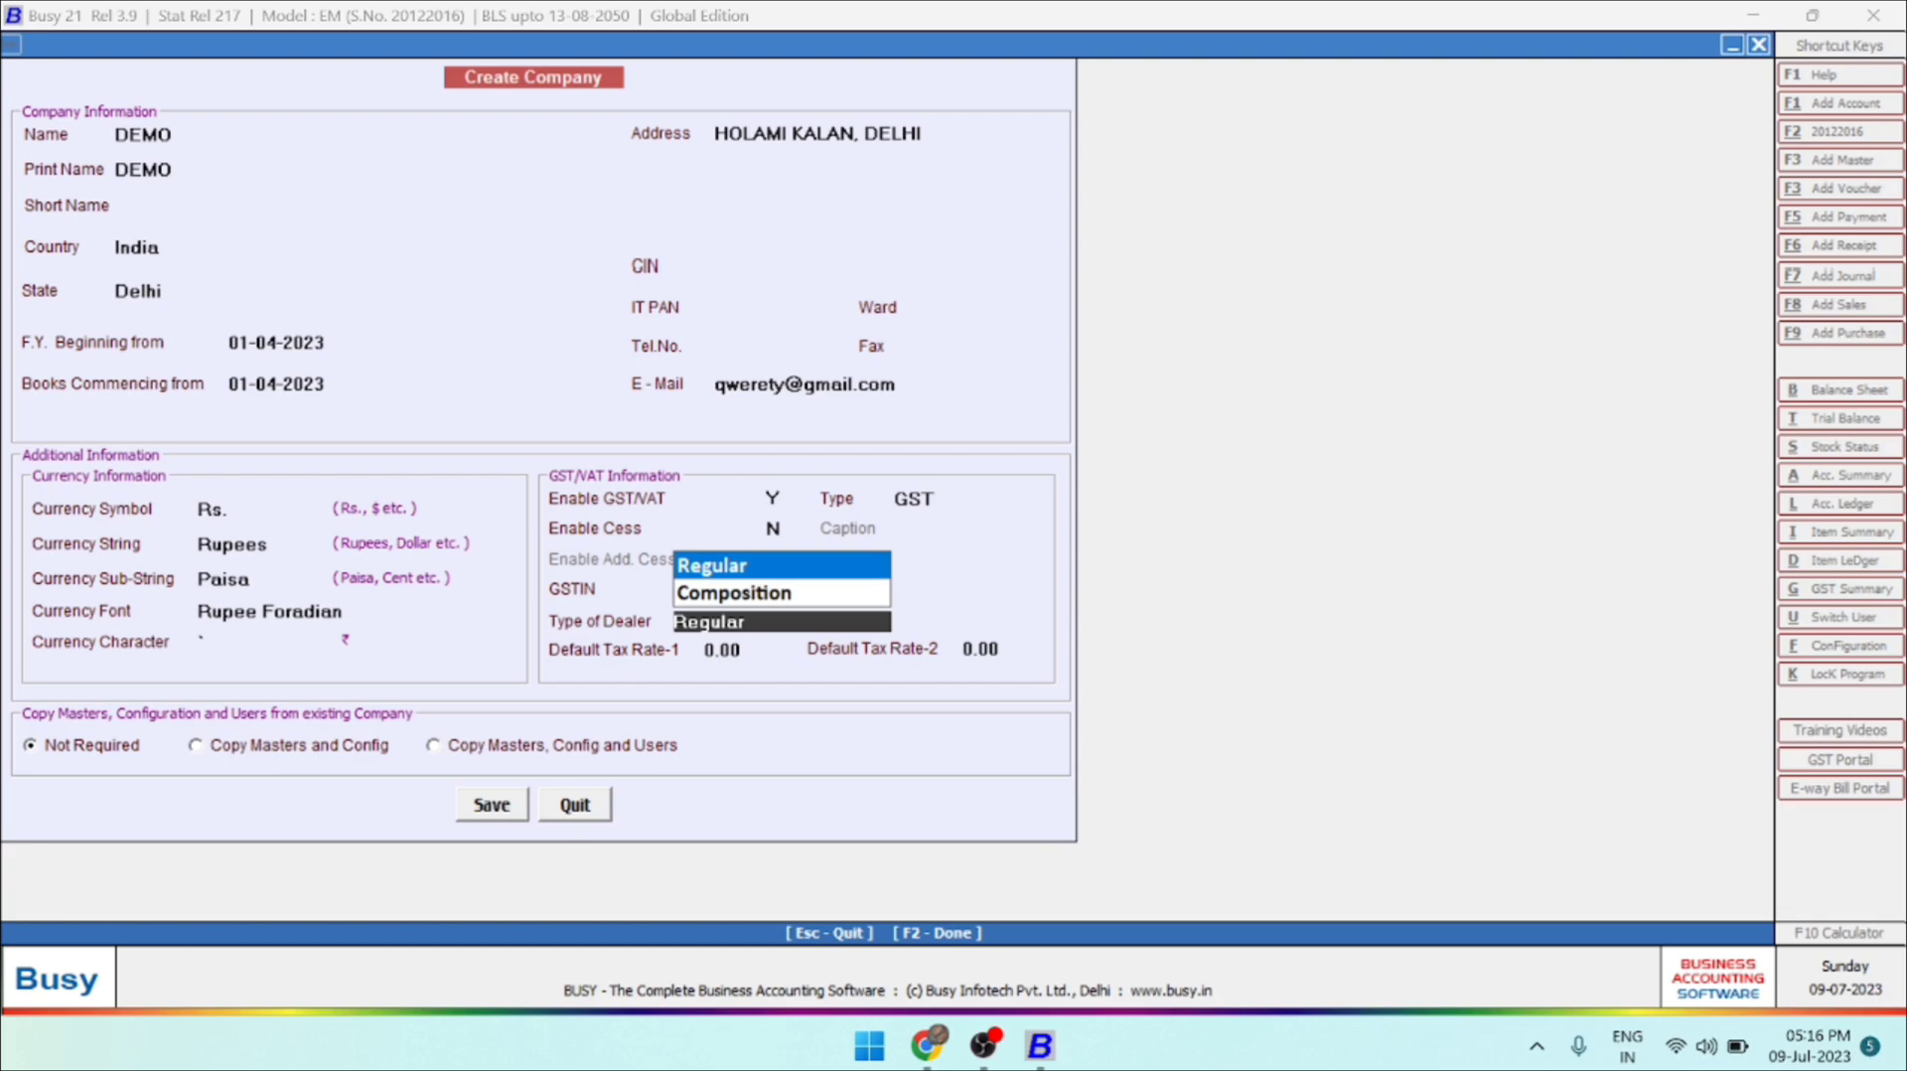
Accept Regular as the type of dealer and 0.00 for both default tax rates.
{"action": "key", "text": "Return"}
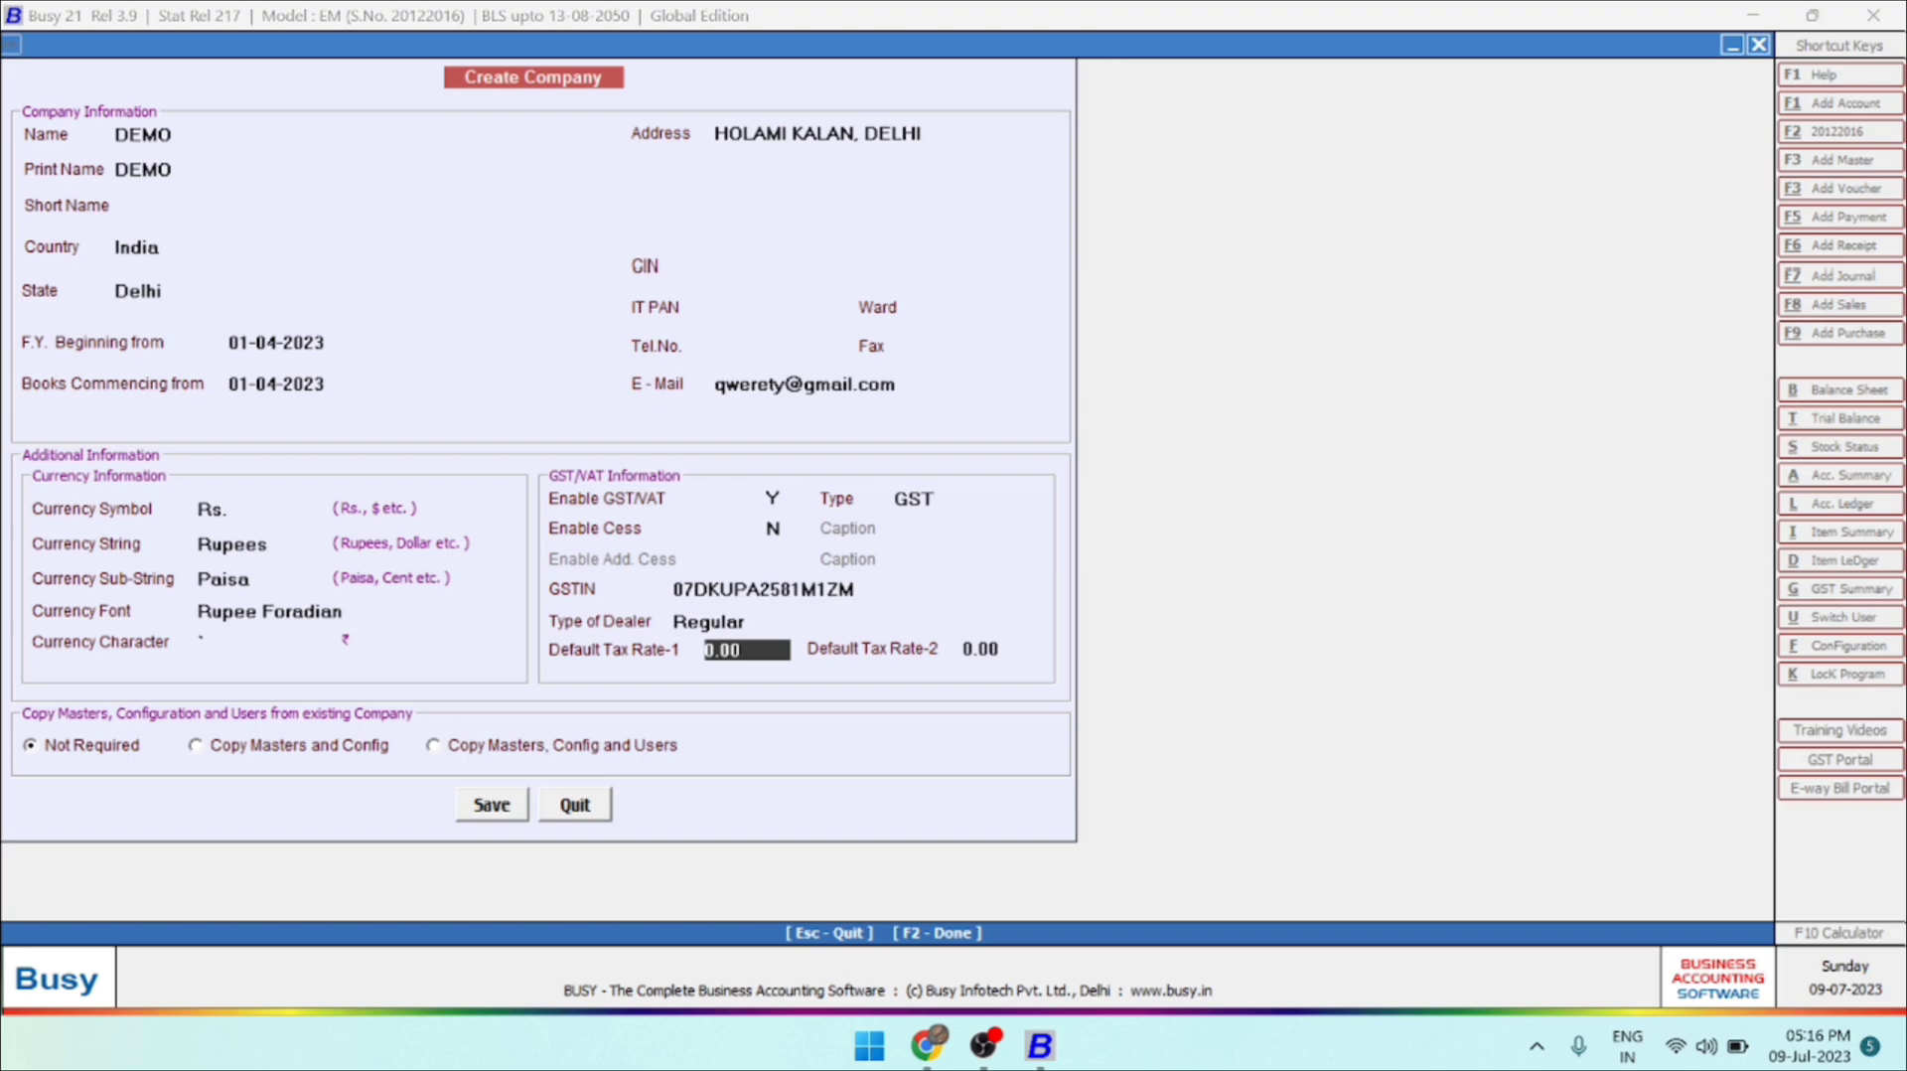
{"action": "key", "text": "Return"}
{"action": "key", "text": "Return"}
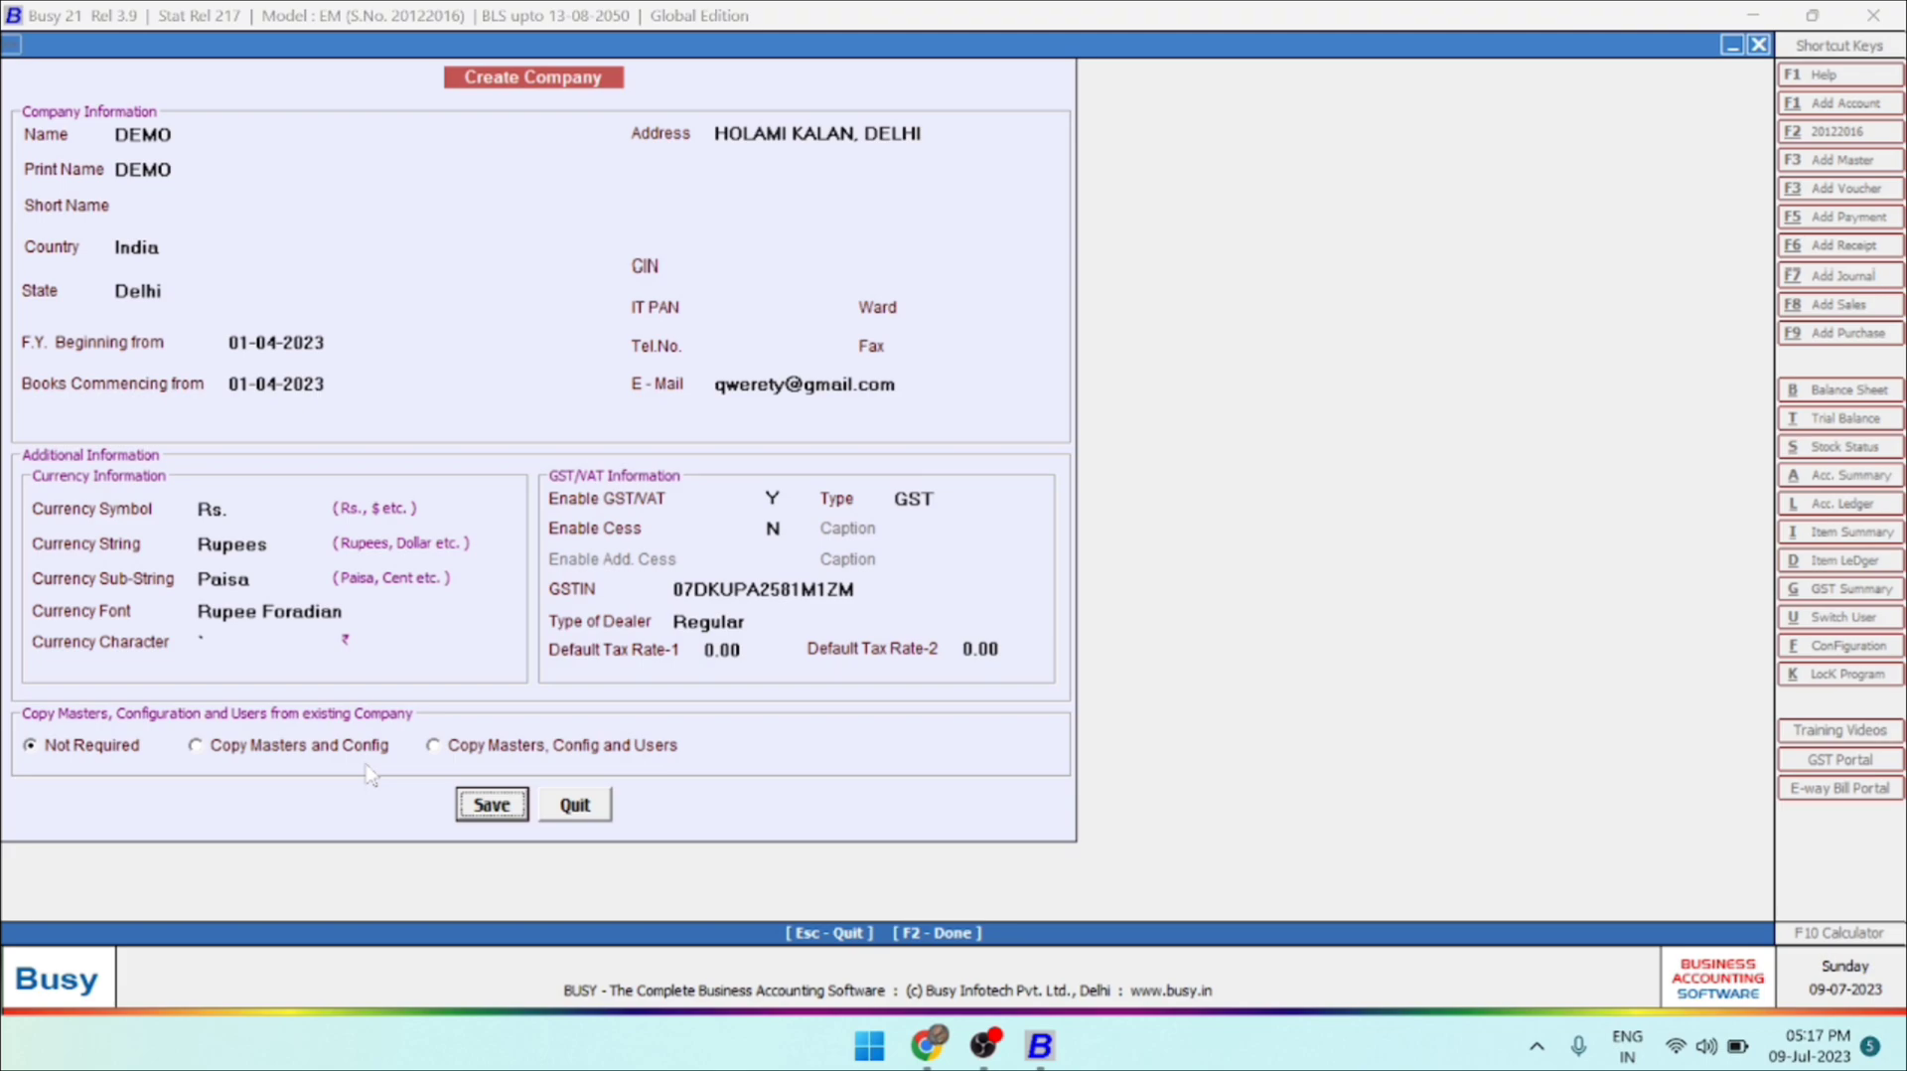
Save the DEMO company's information and proceed to the creation of its SuperUser.
{"action": "left_click", "coordinate": [488, 809]}
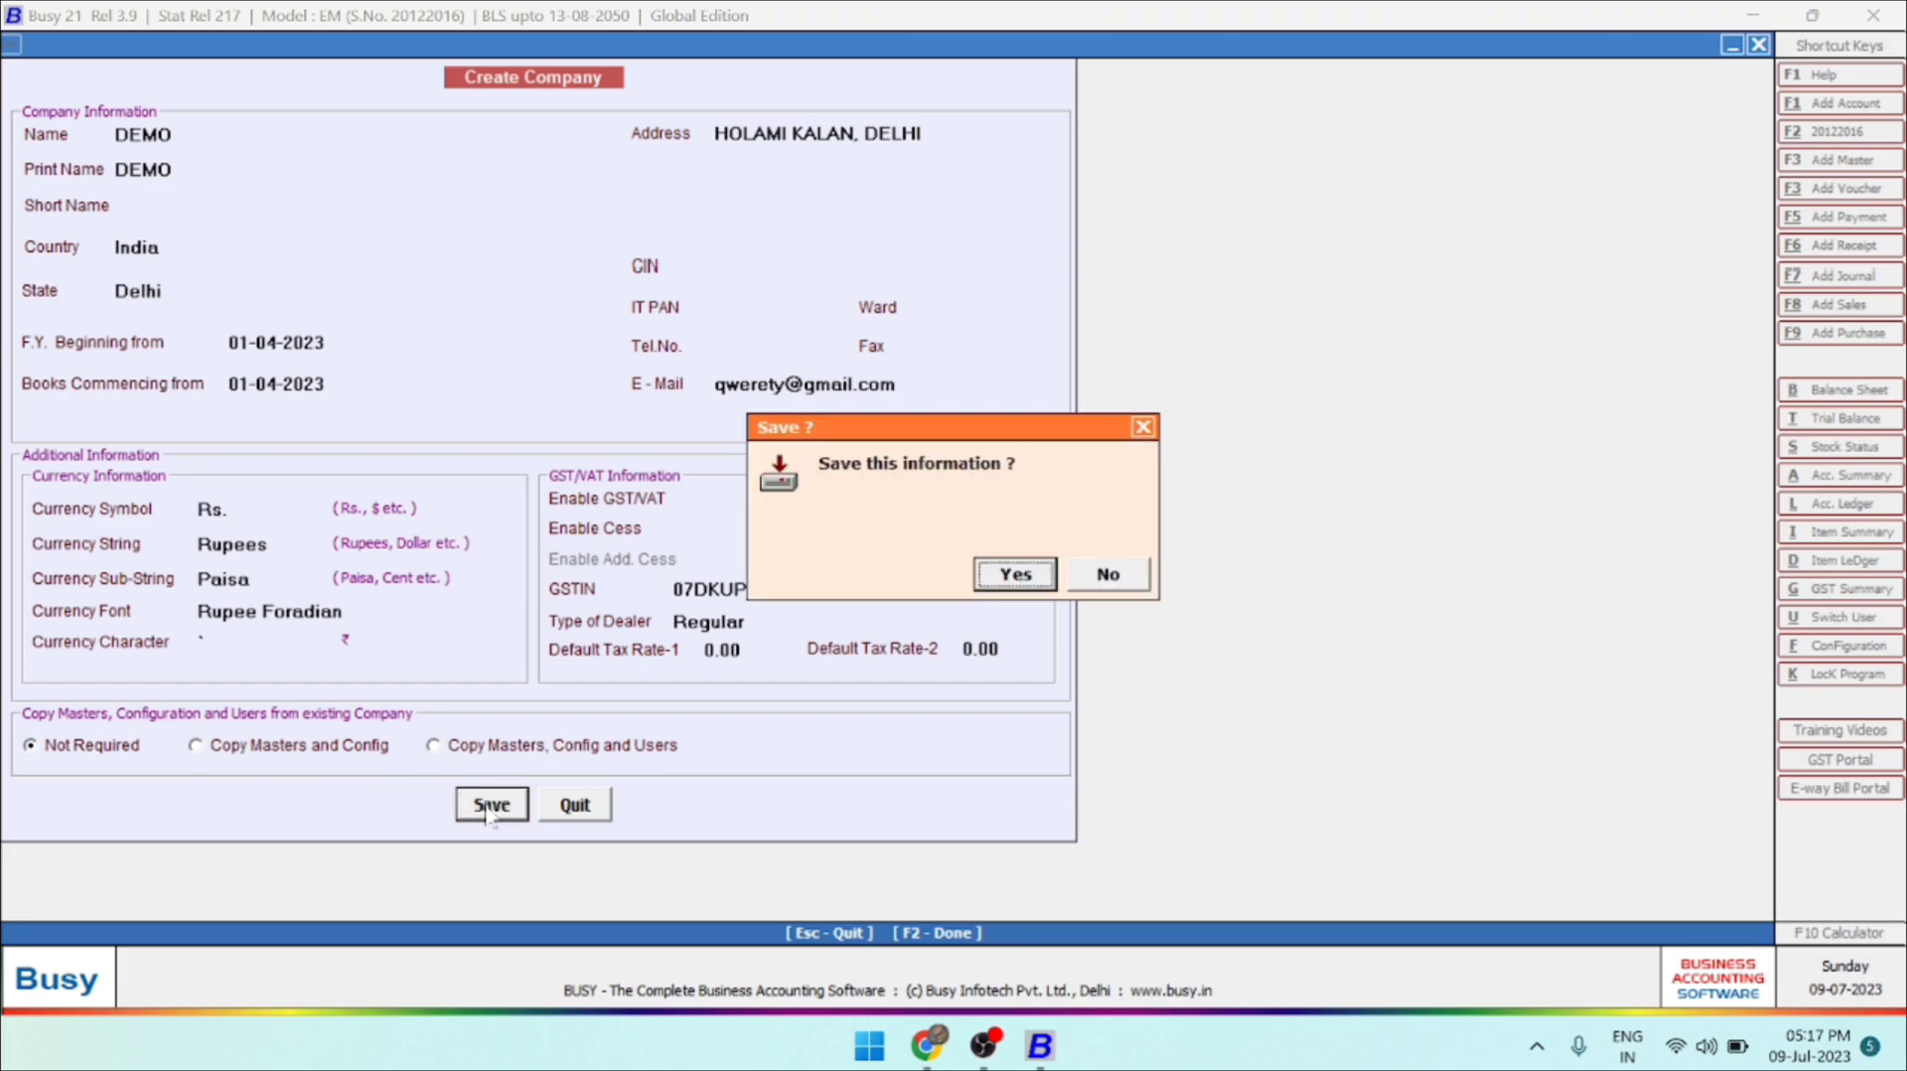
{"action": "key", "text": "Return"}
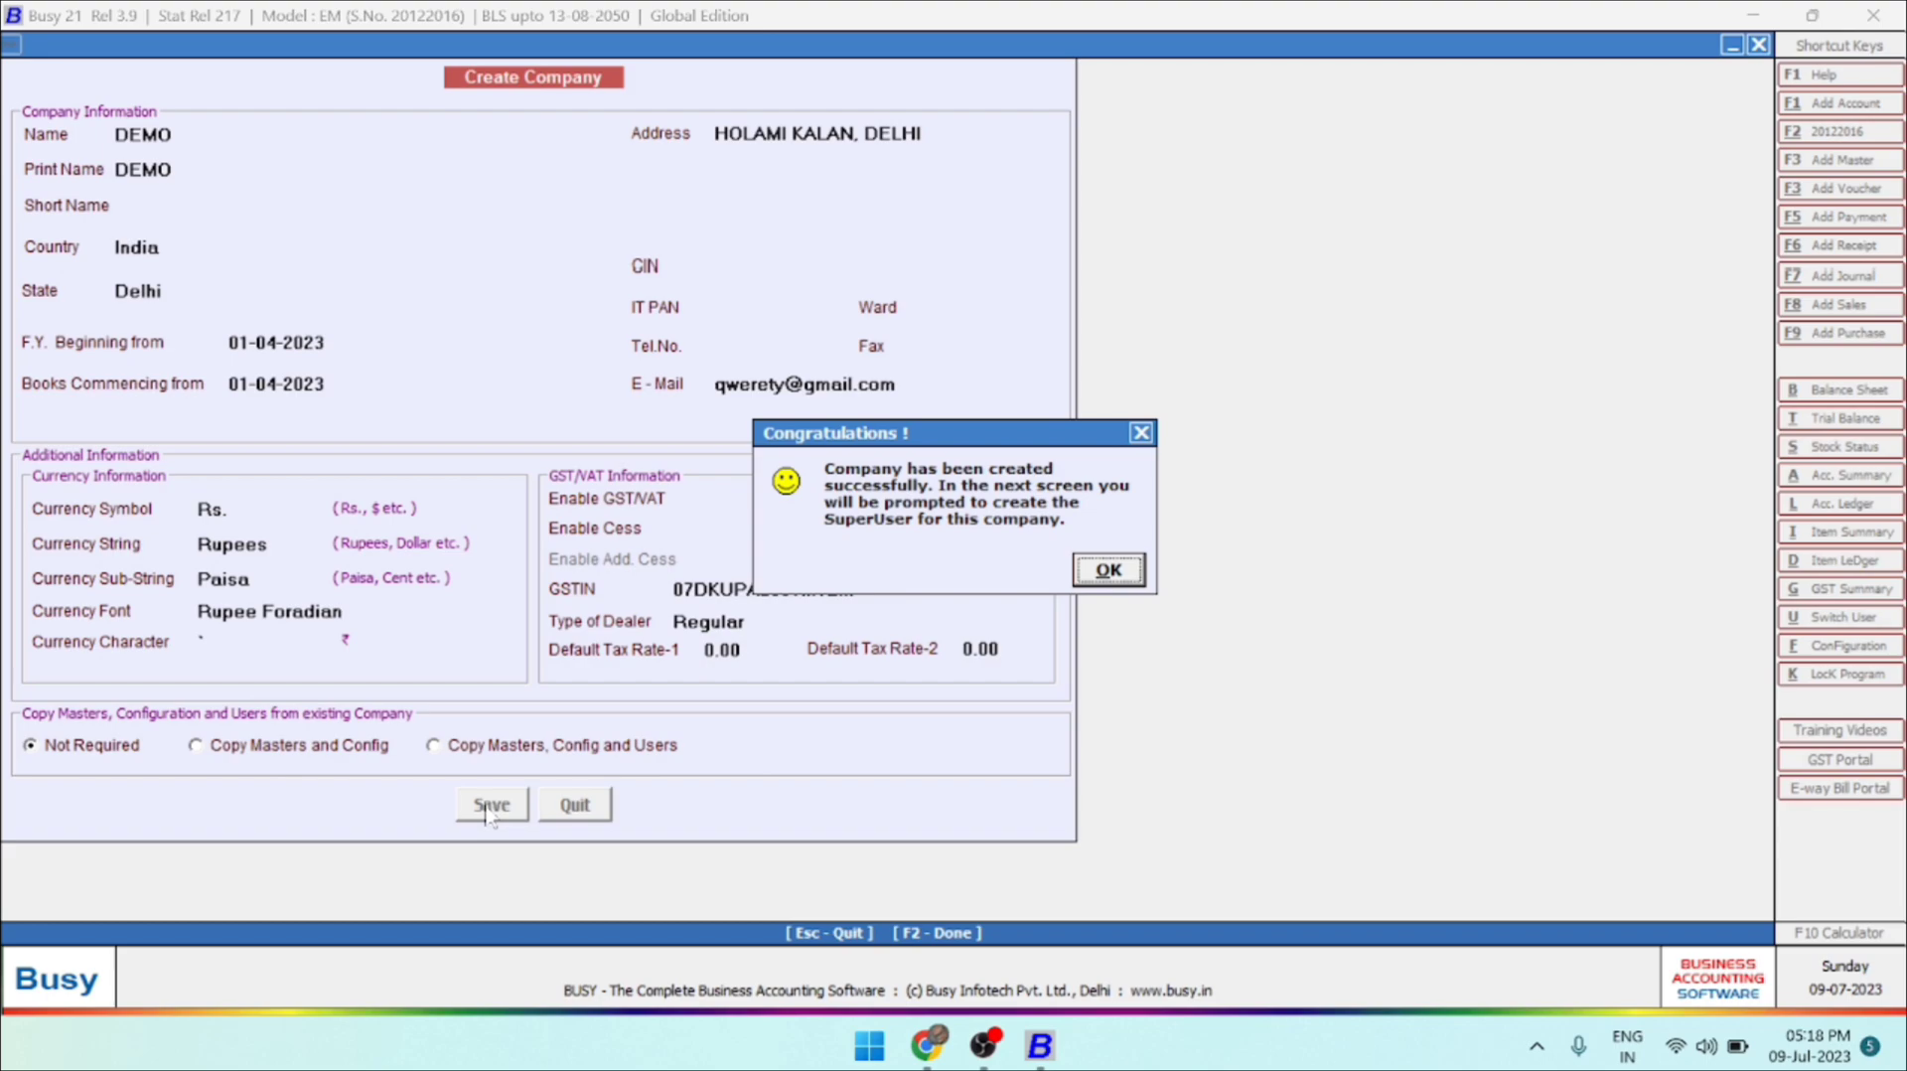
{"action": "key", "text": "Return"}
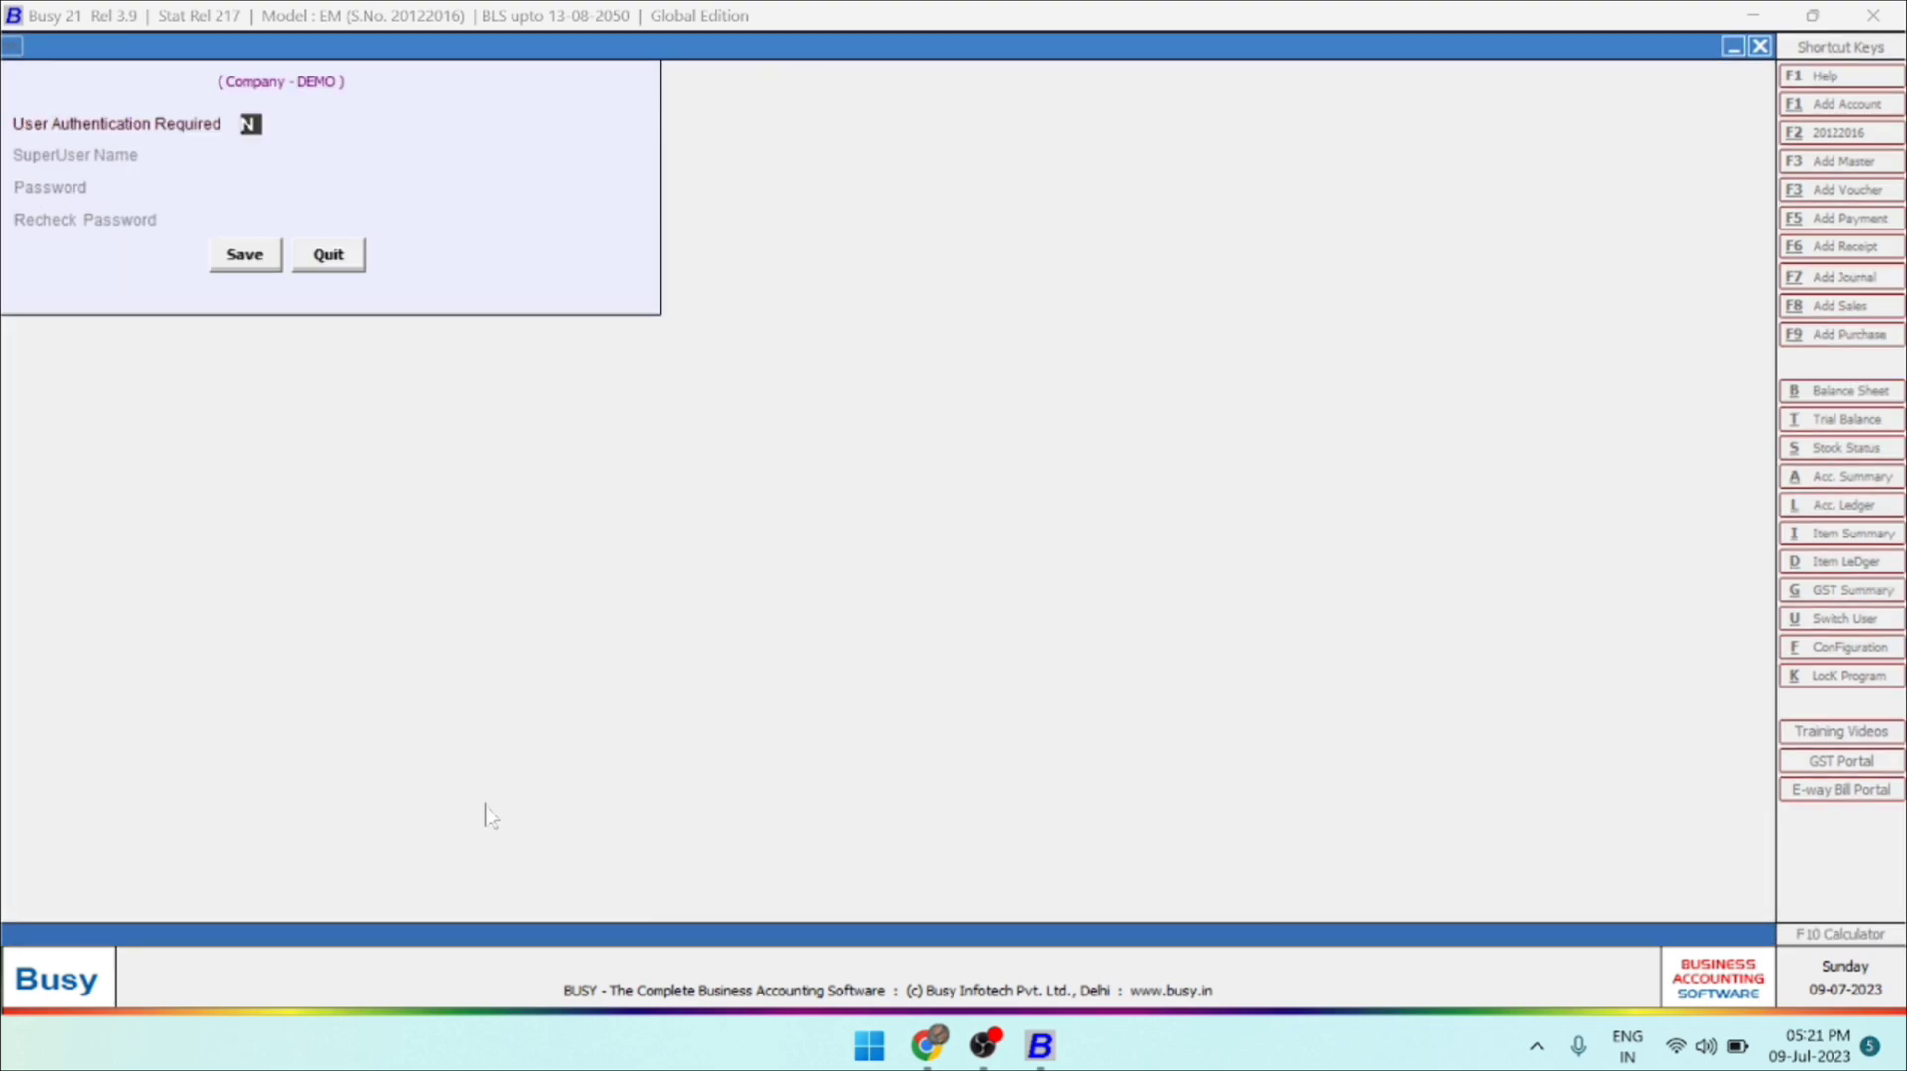
Require user authentication for the DEMO company and set the SuperUser name to QWERT.
{"action": "key", "text": "y"}
{"action": "key", "text": "Return"}
{"action": "type", "text": "Busy"}
{"action": "key", "text": "Return"}
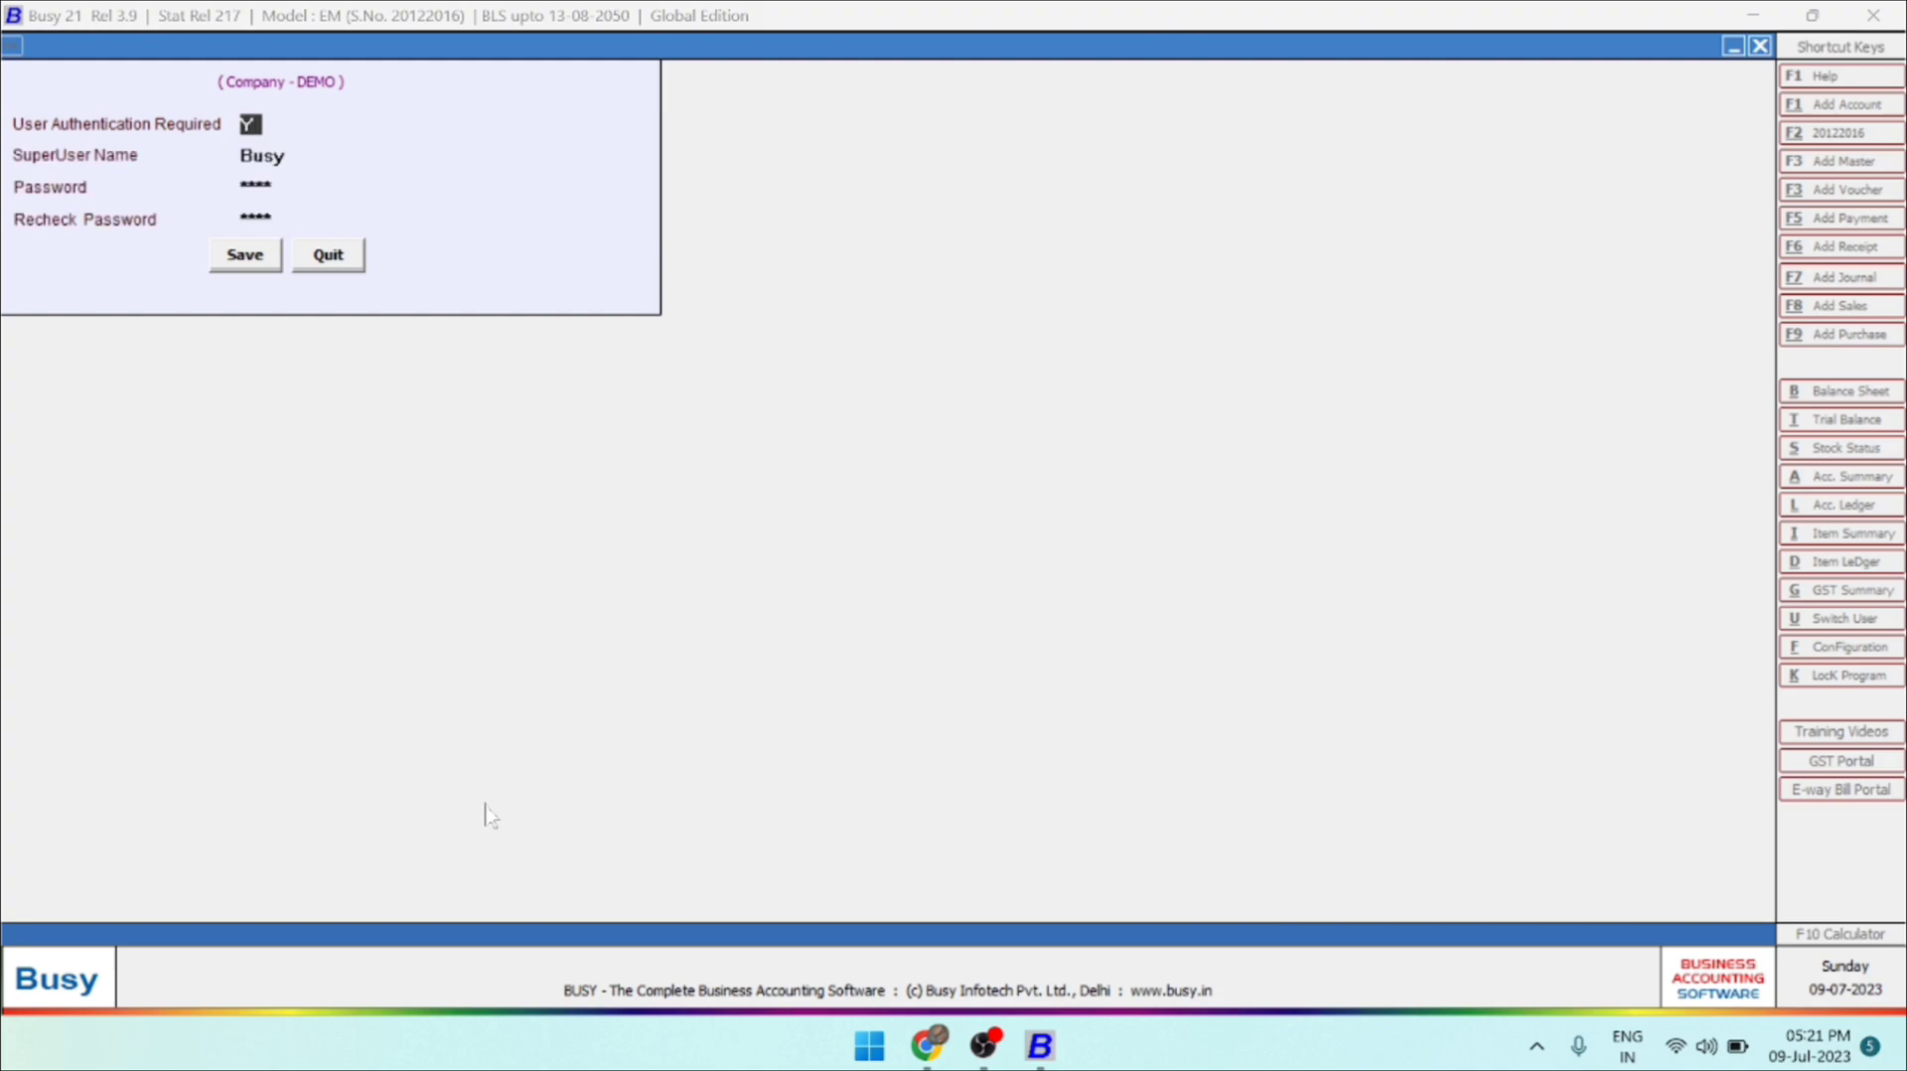
{"action": "key", "text": "Return"}
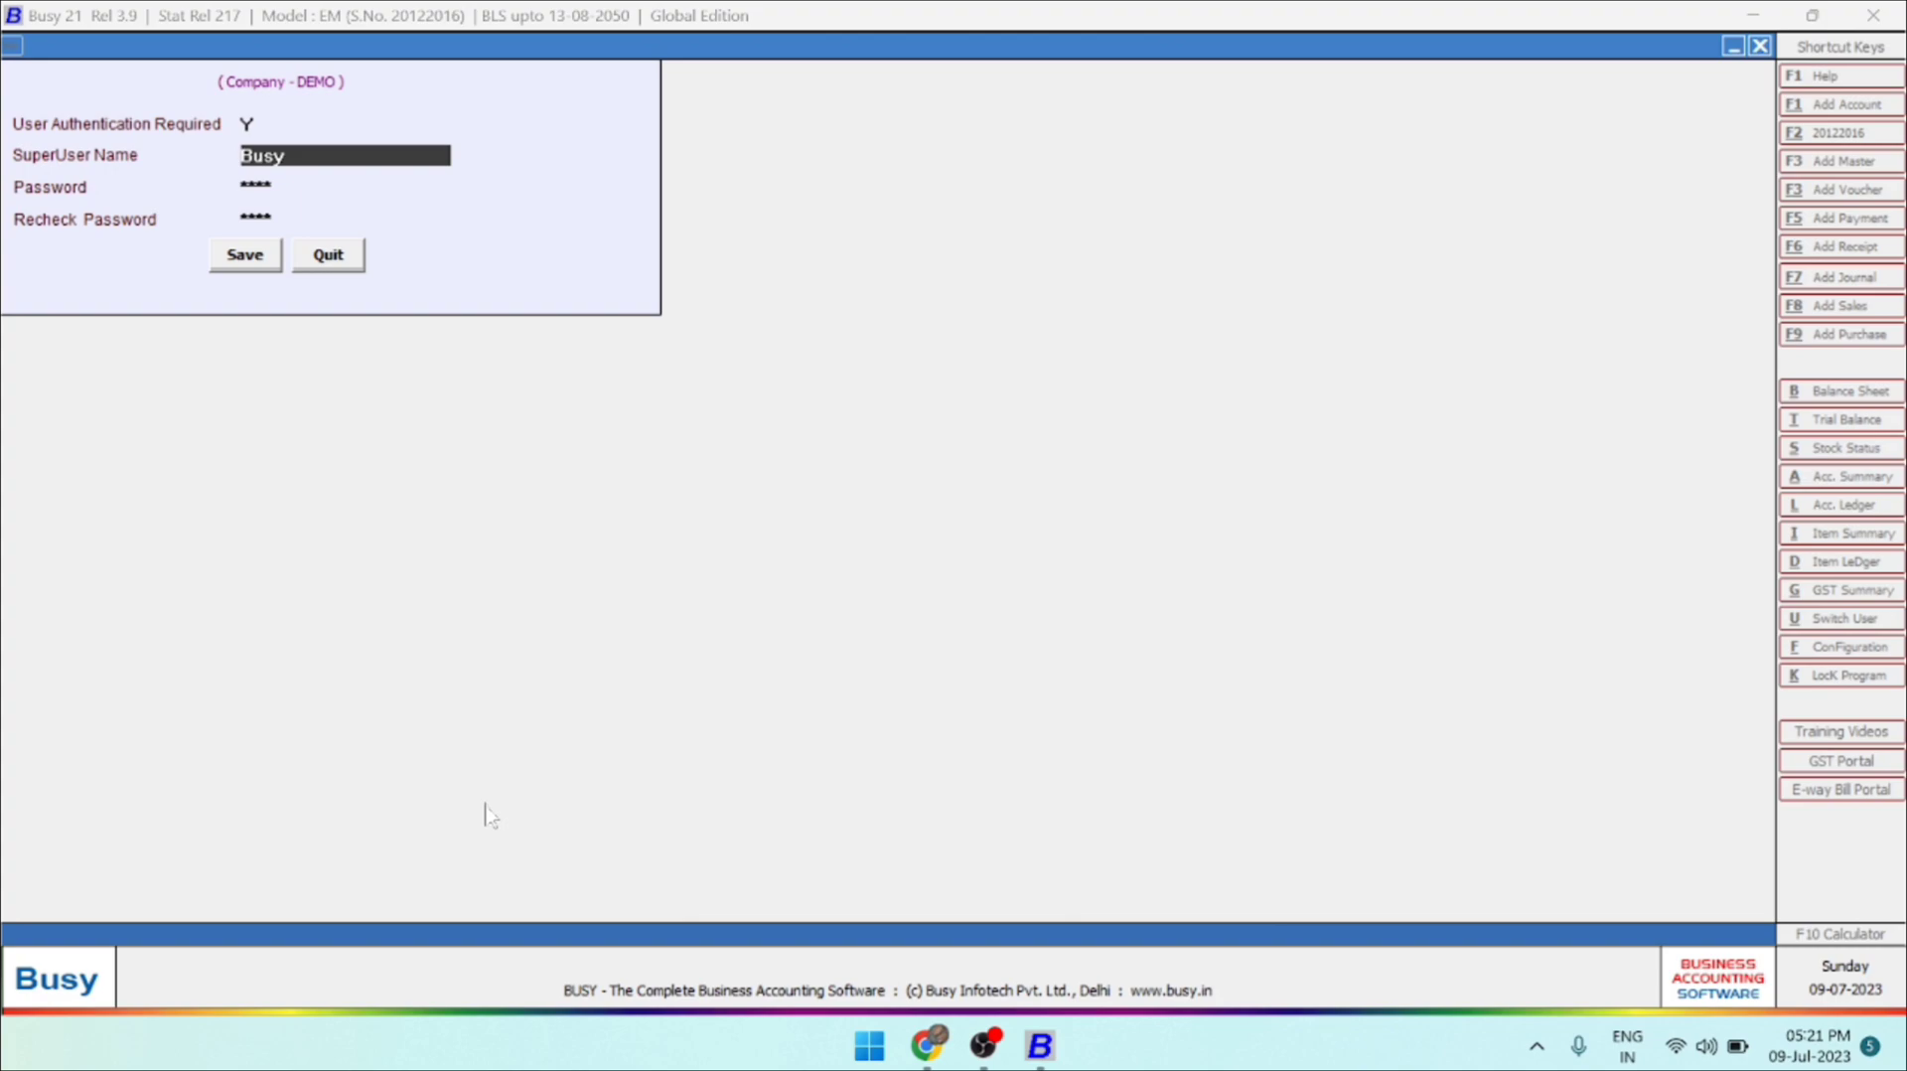
{"action": "type", "text": "QWERT"}
{"action": "key", "text": "Return"}
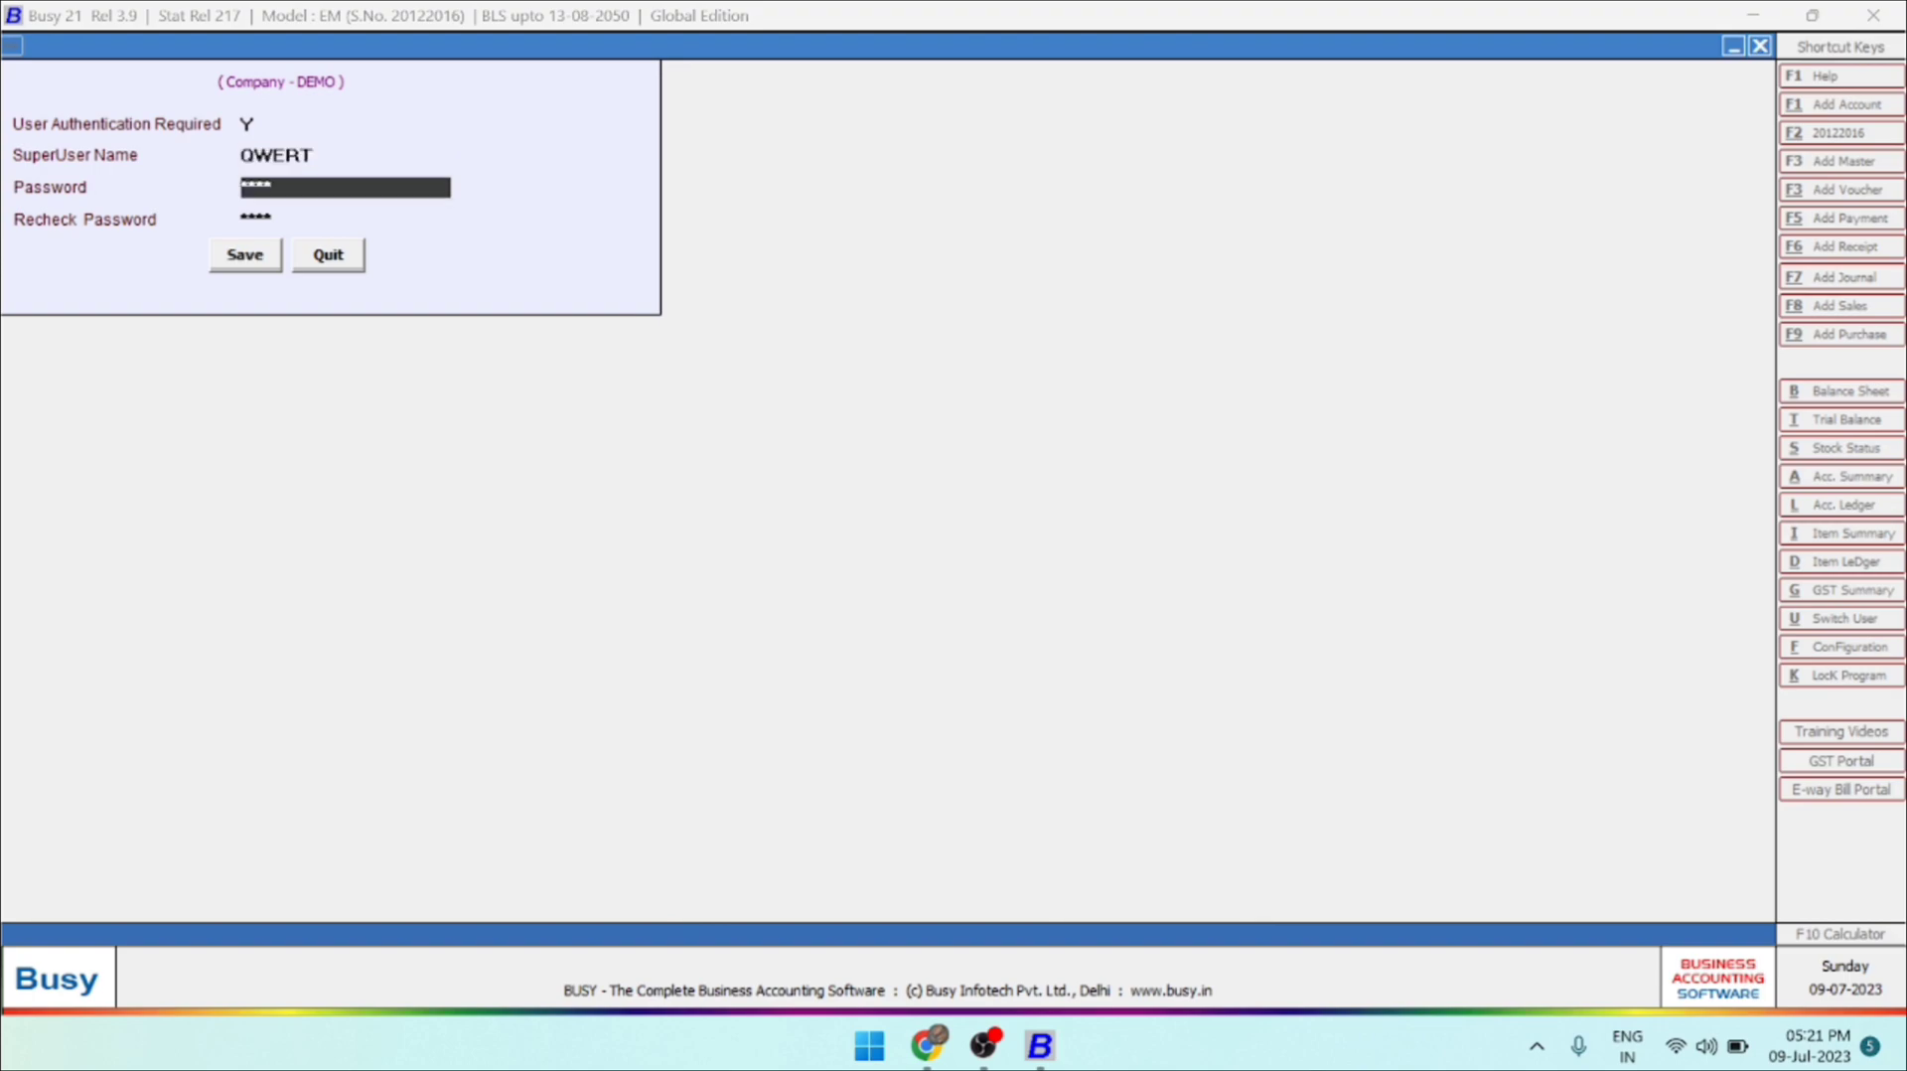
Enter the SuperUser password in both password fields, save the user, and exit the Features / Options configuration.
{"action": "type", "text": "*****"}
{"action": "key", "text": "Return"}
{"action": "type", "text": "*****"}
{"action": "key", "text": "Return"}
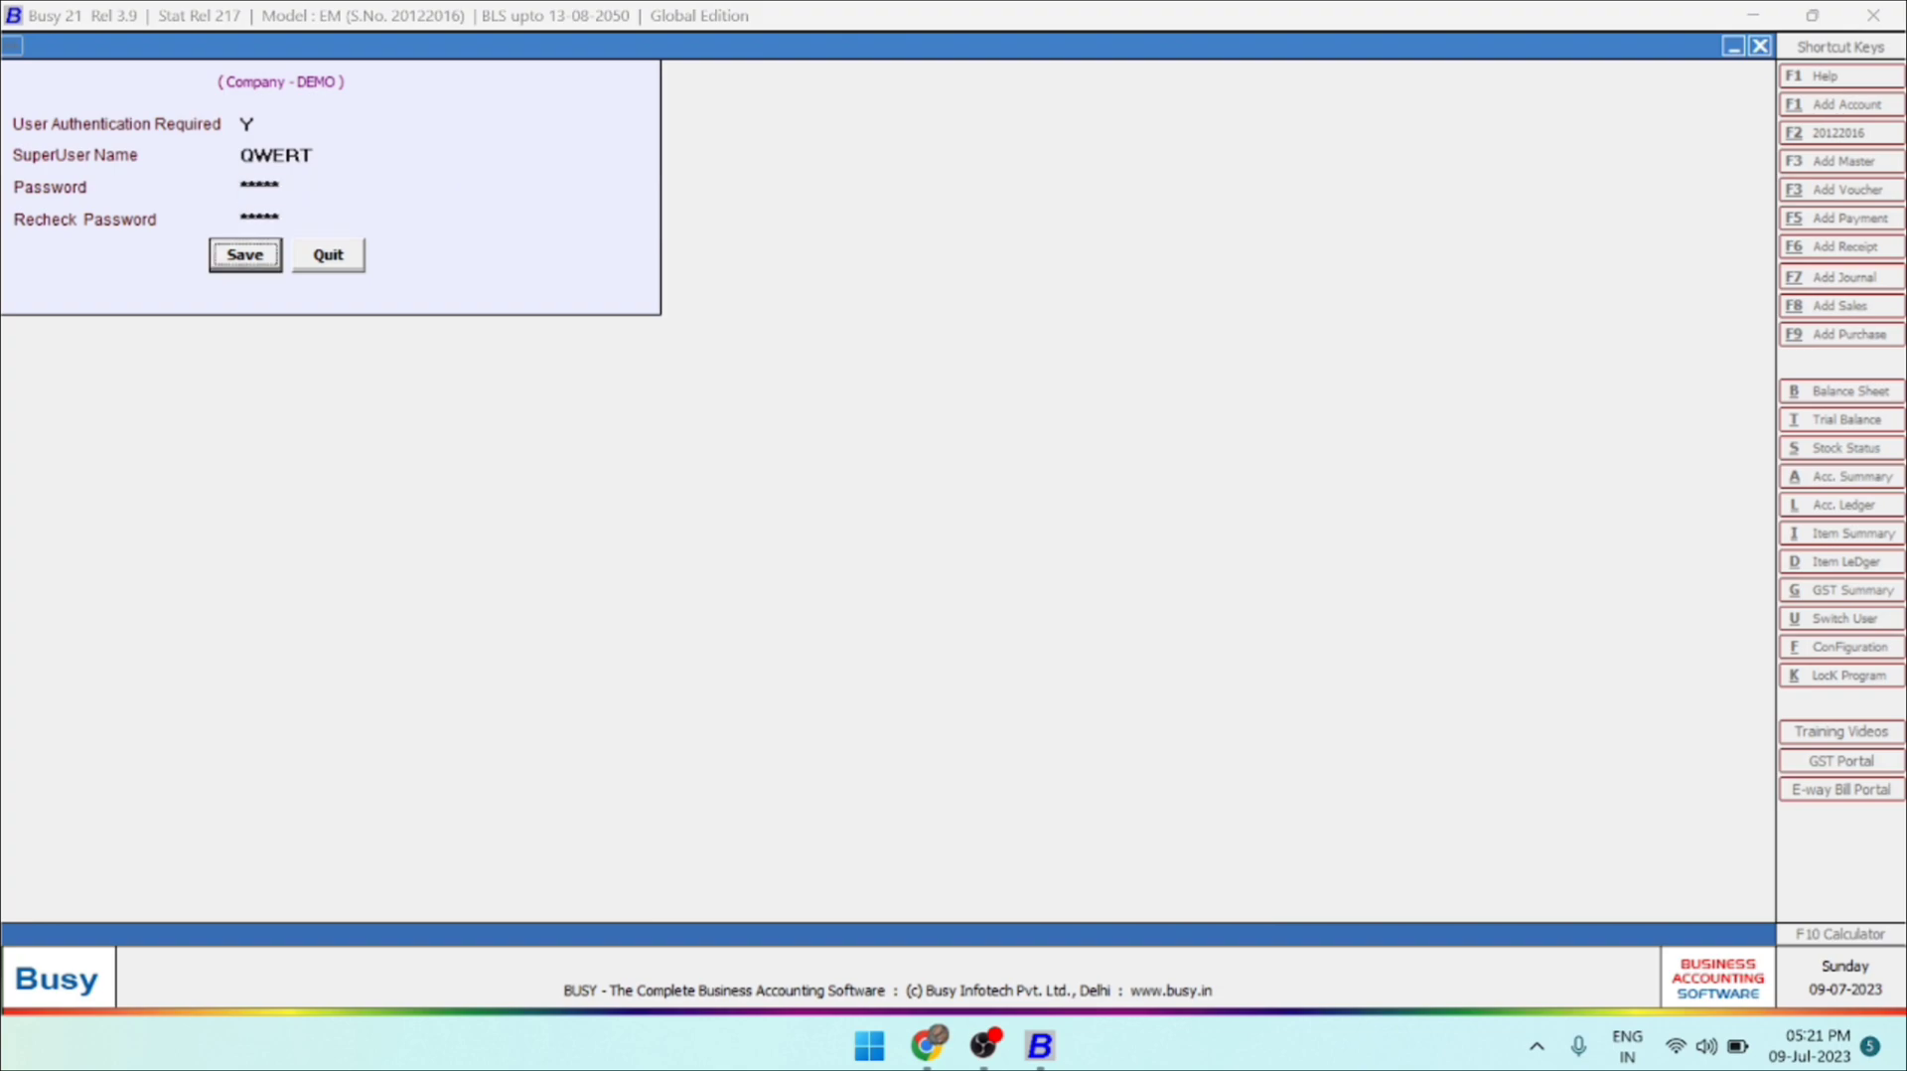
{"action": "key", "text": "Return"}
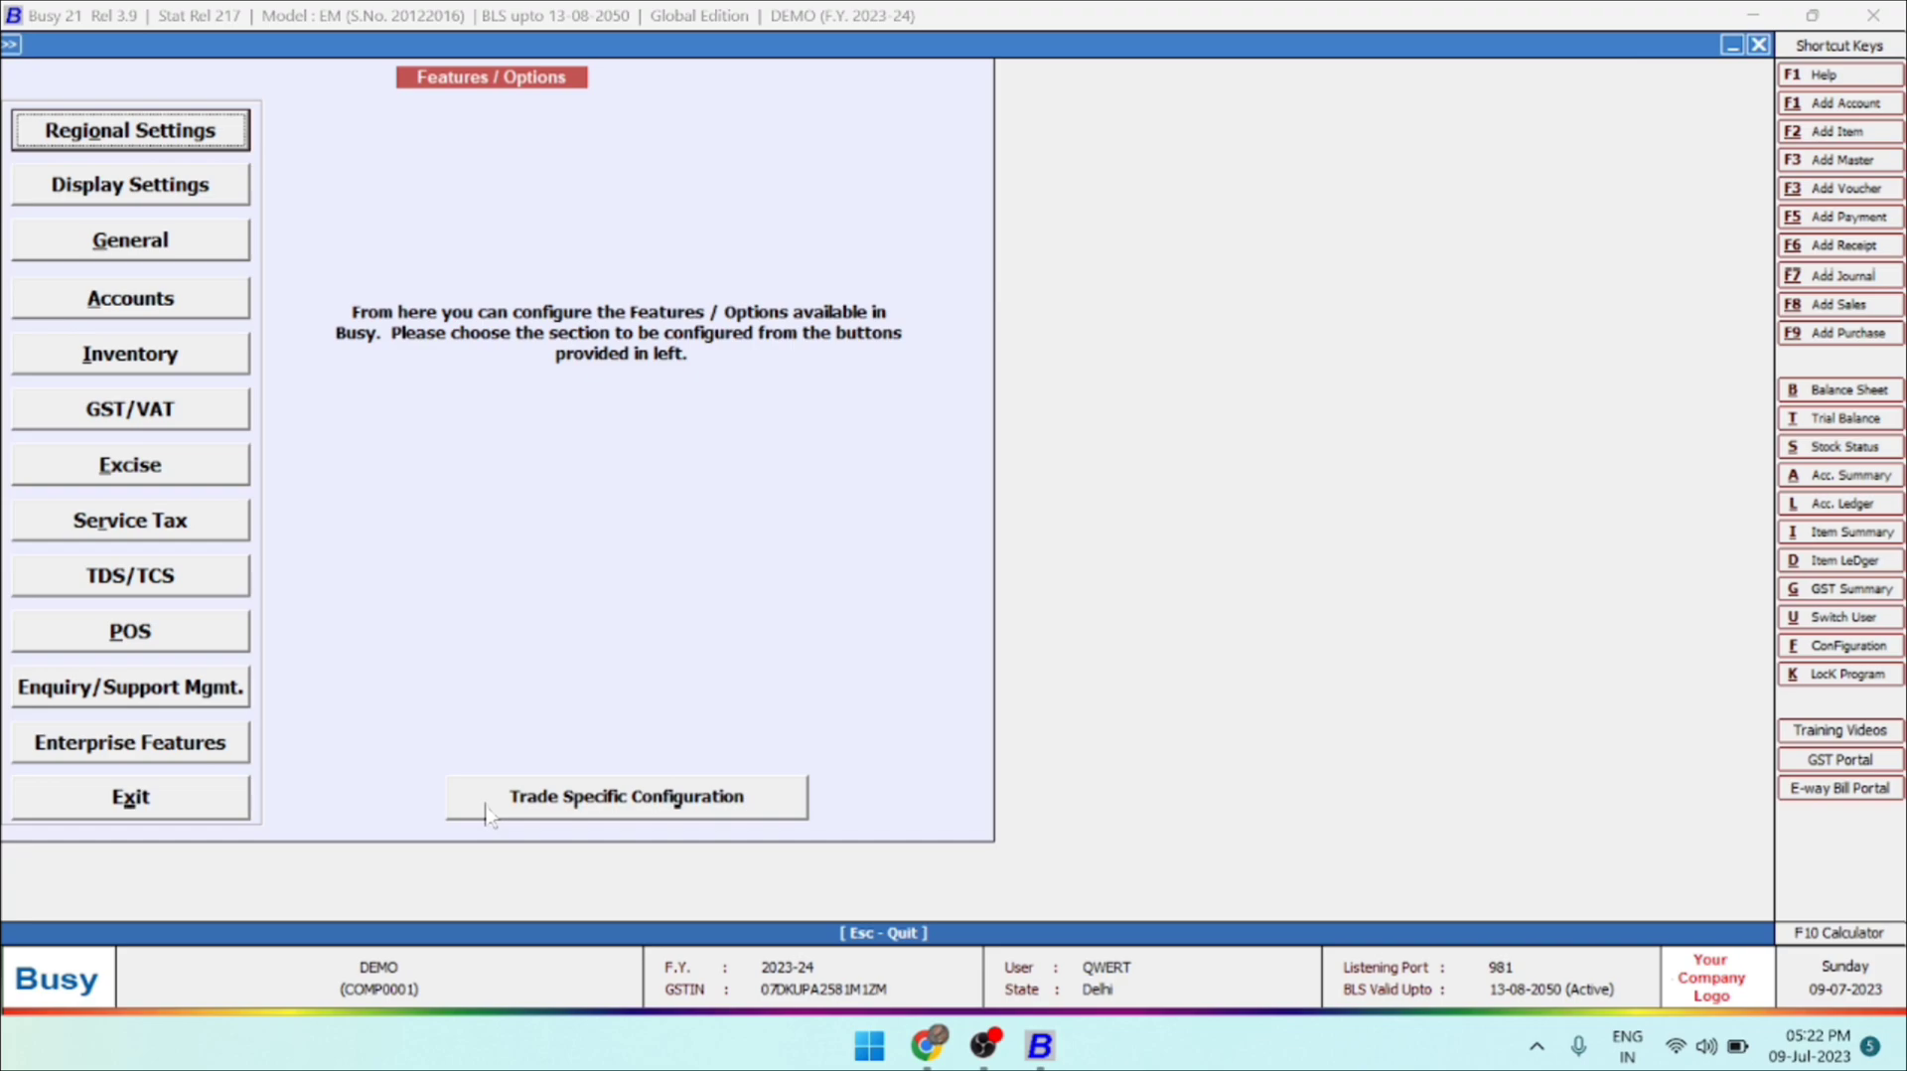
{"action": "left_click", "coordinate": [127, 808]}
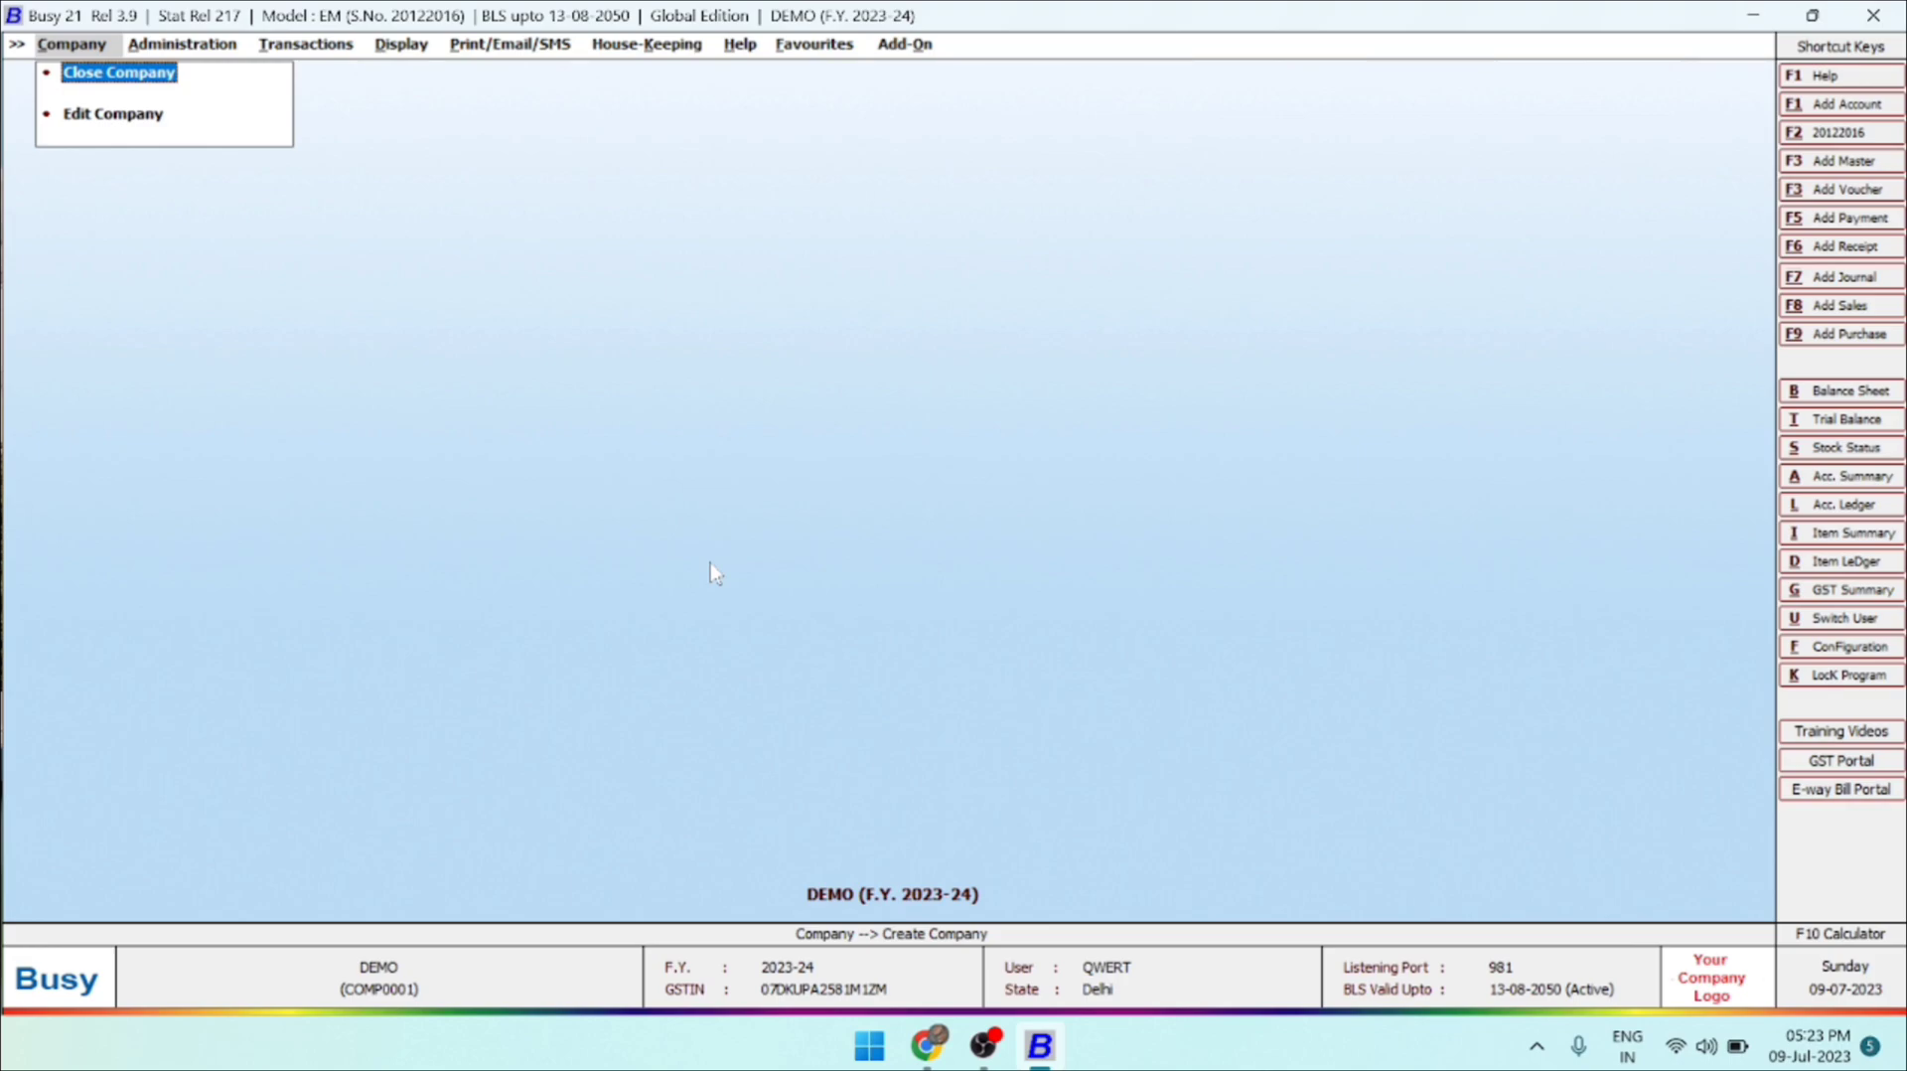
{"action": "key", "text": "Right"}
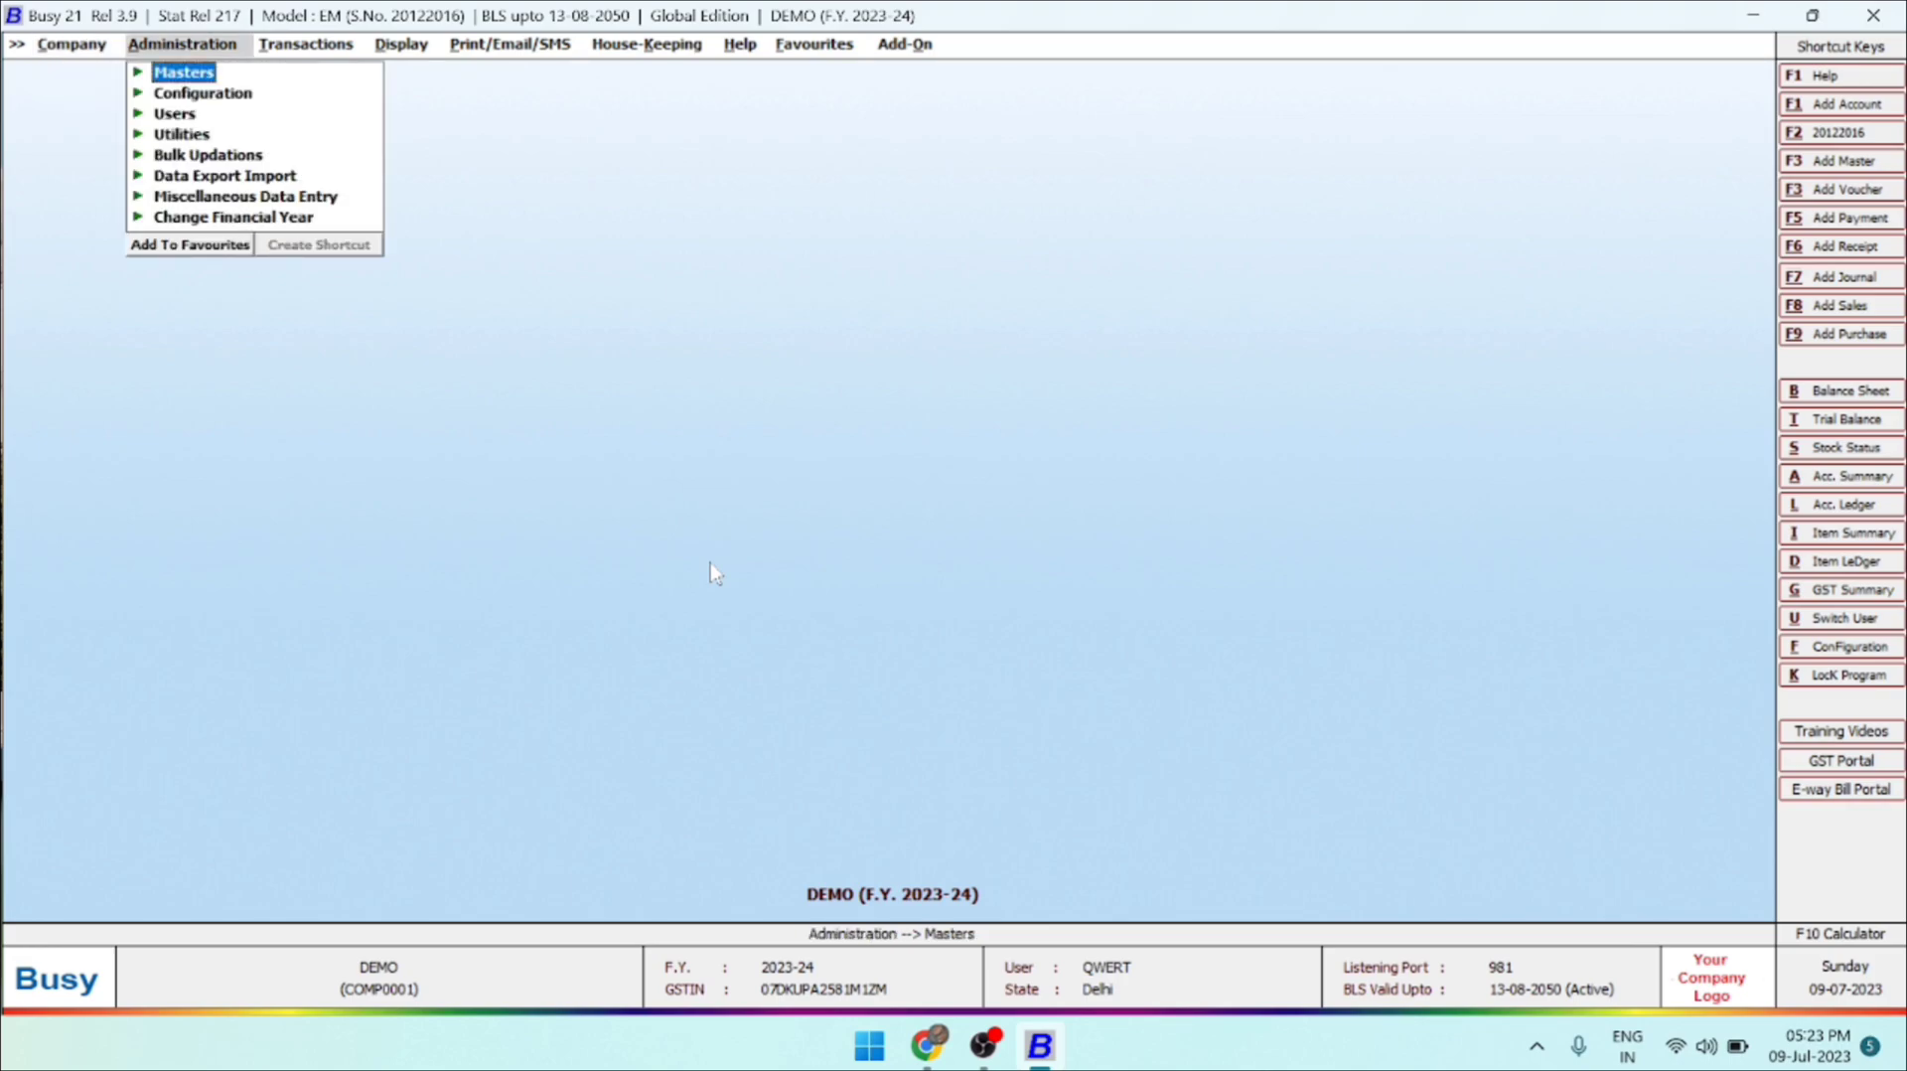
{"action": "key", "text": "Right"}
{"action": "key", "text": "Left"}
{"action": "key", "text": "Right"}
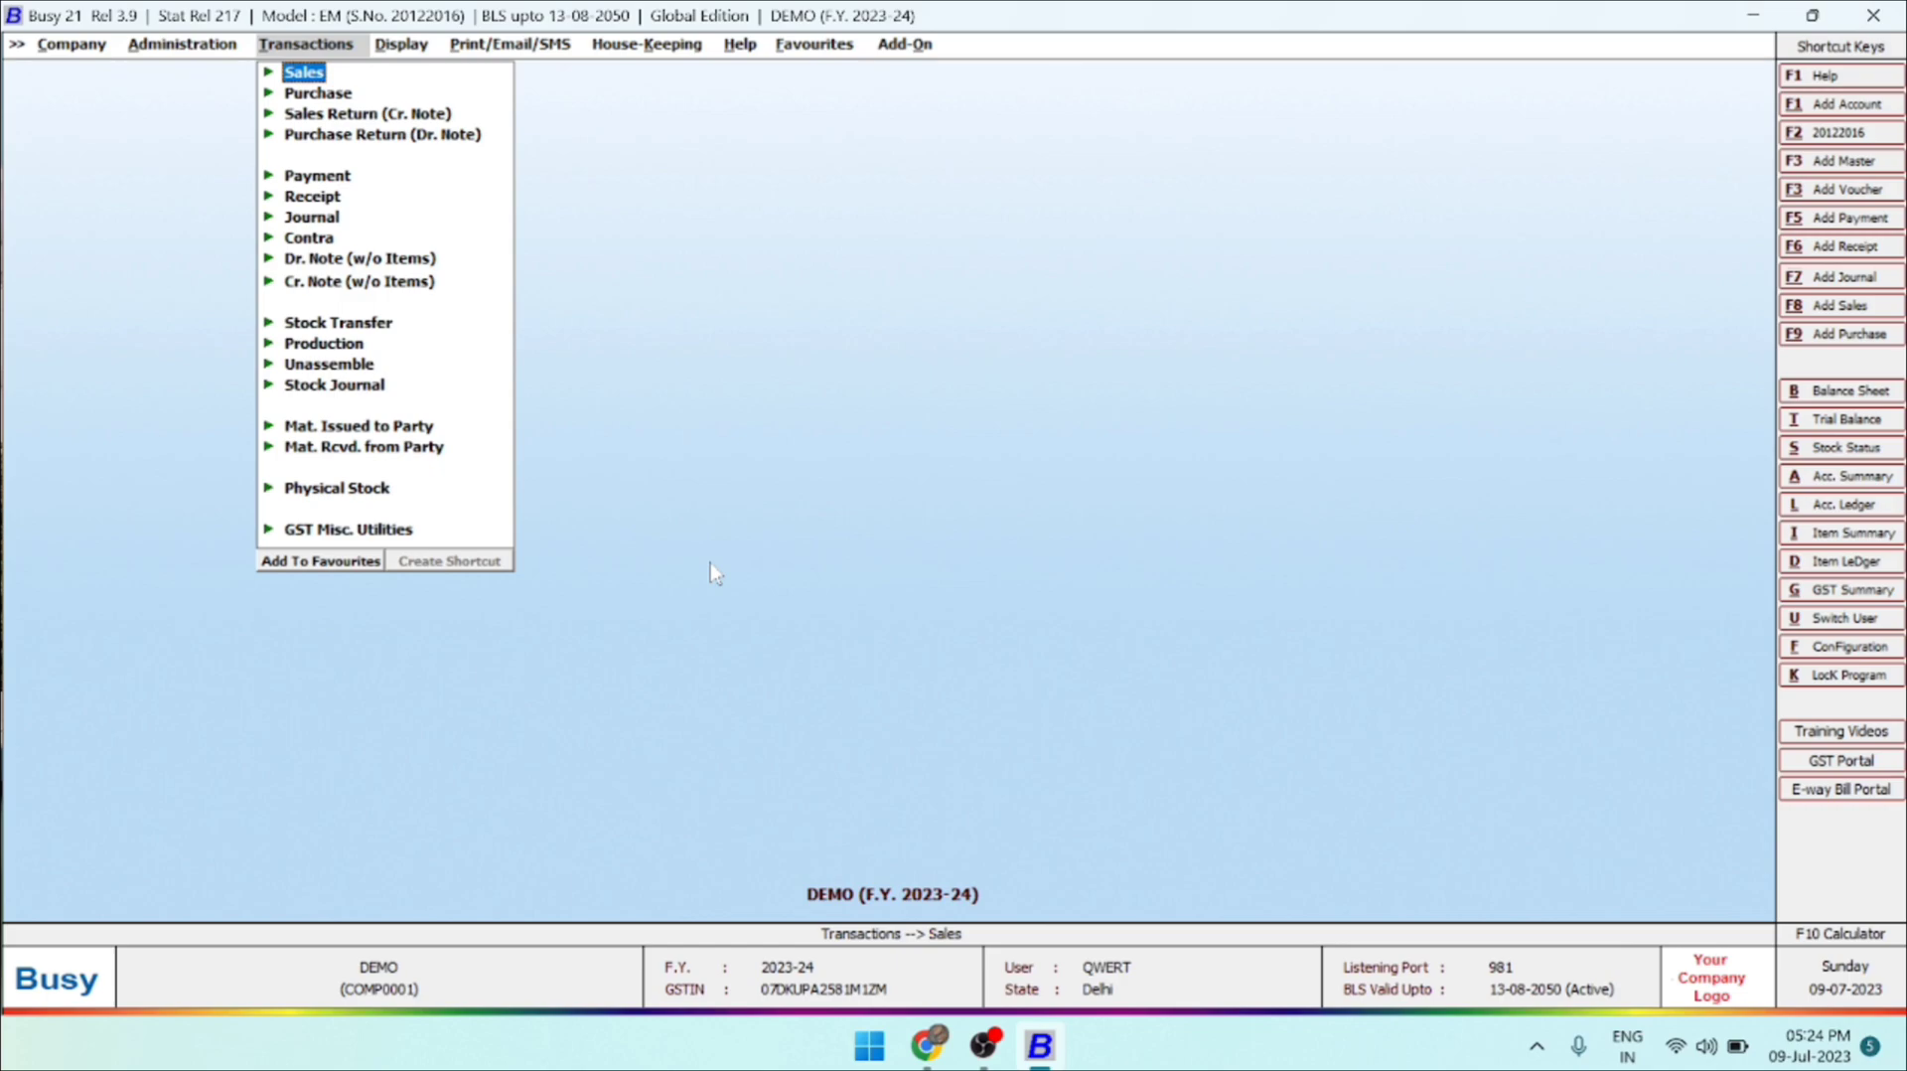
{"action": "key", "text": "Right"}
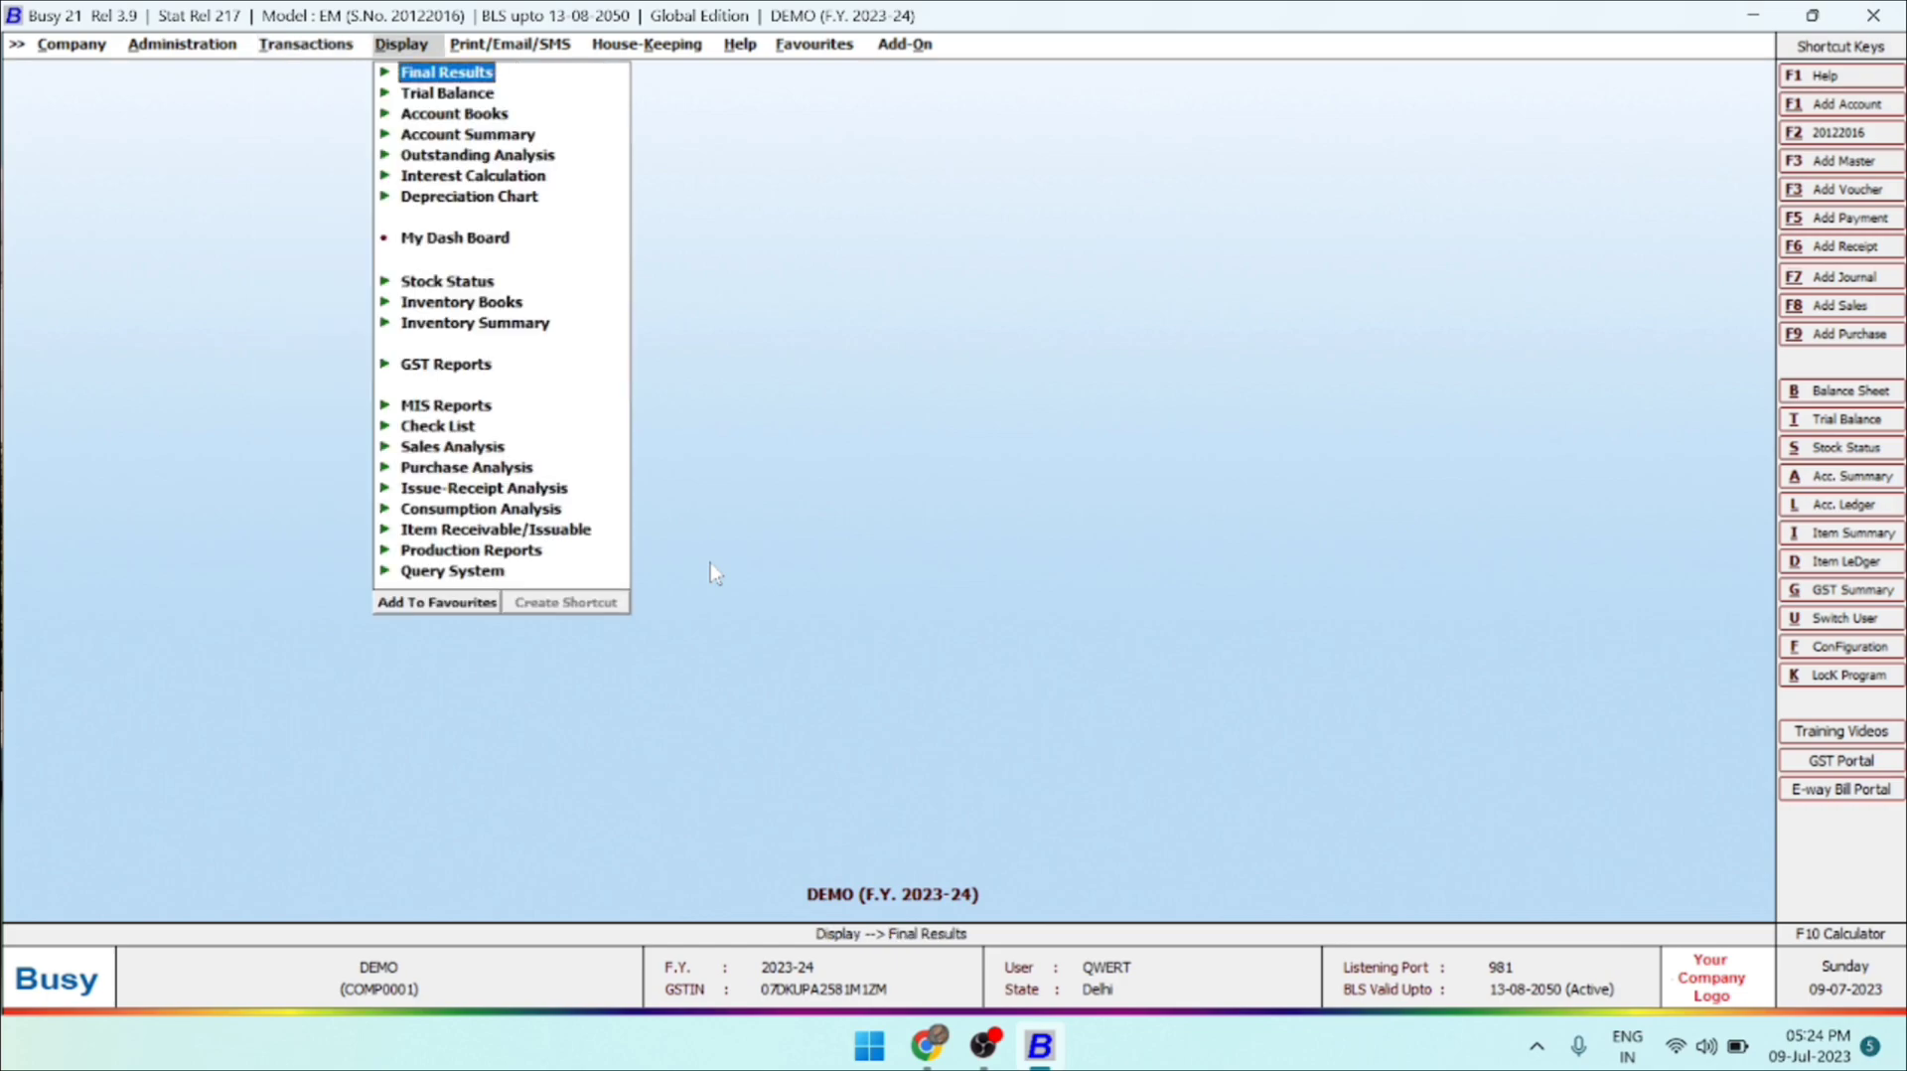
{"action": "key", "text": "Escape"}
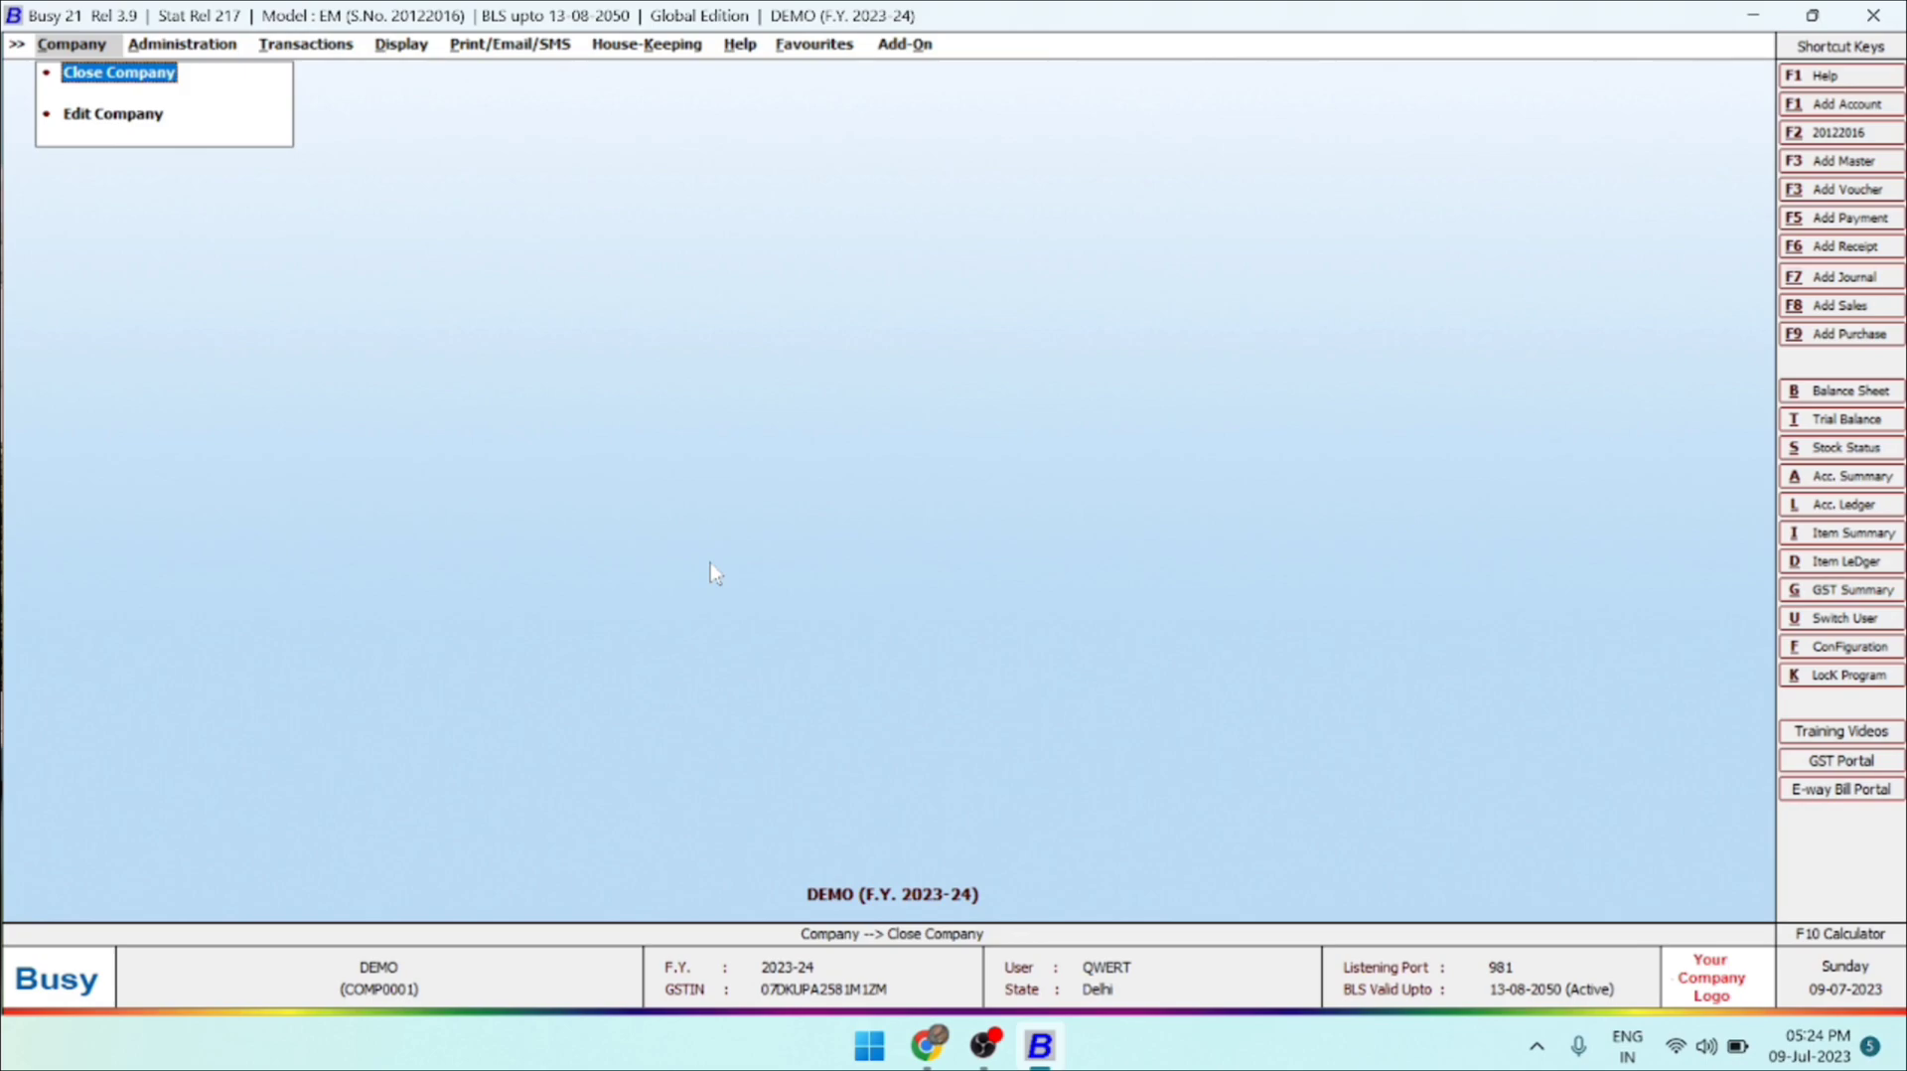
Open the DEMO company's details for editing, review them, and close the form without changes.
{"action": "key", "text": "Down"}
{"action": "key", "text": "Return"}
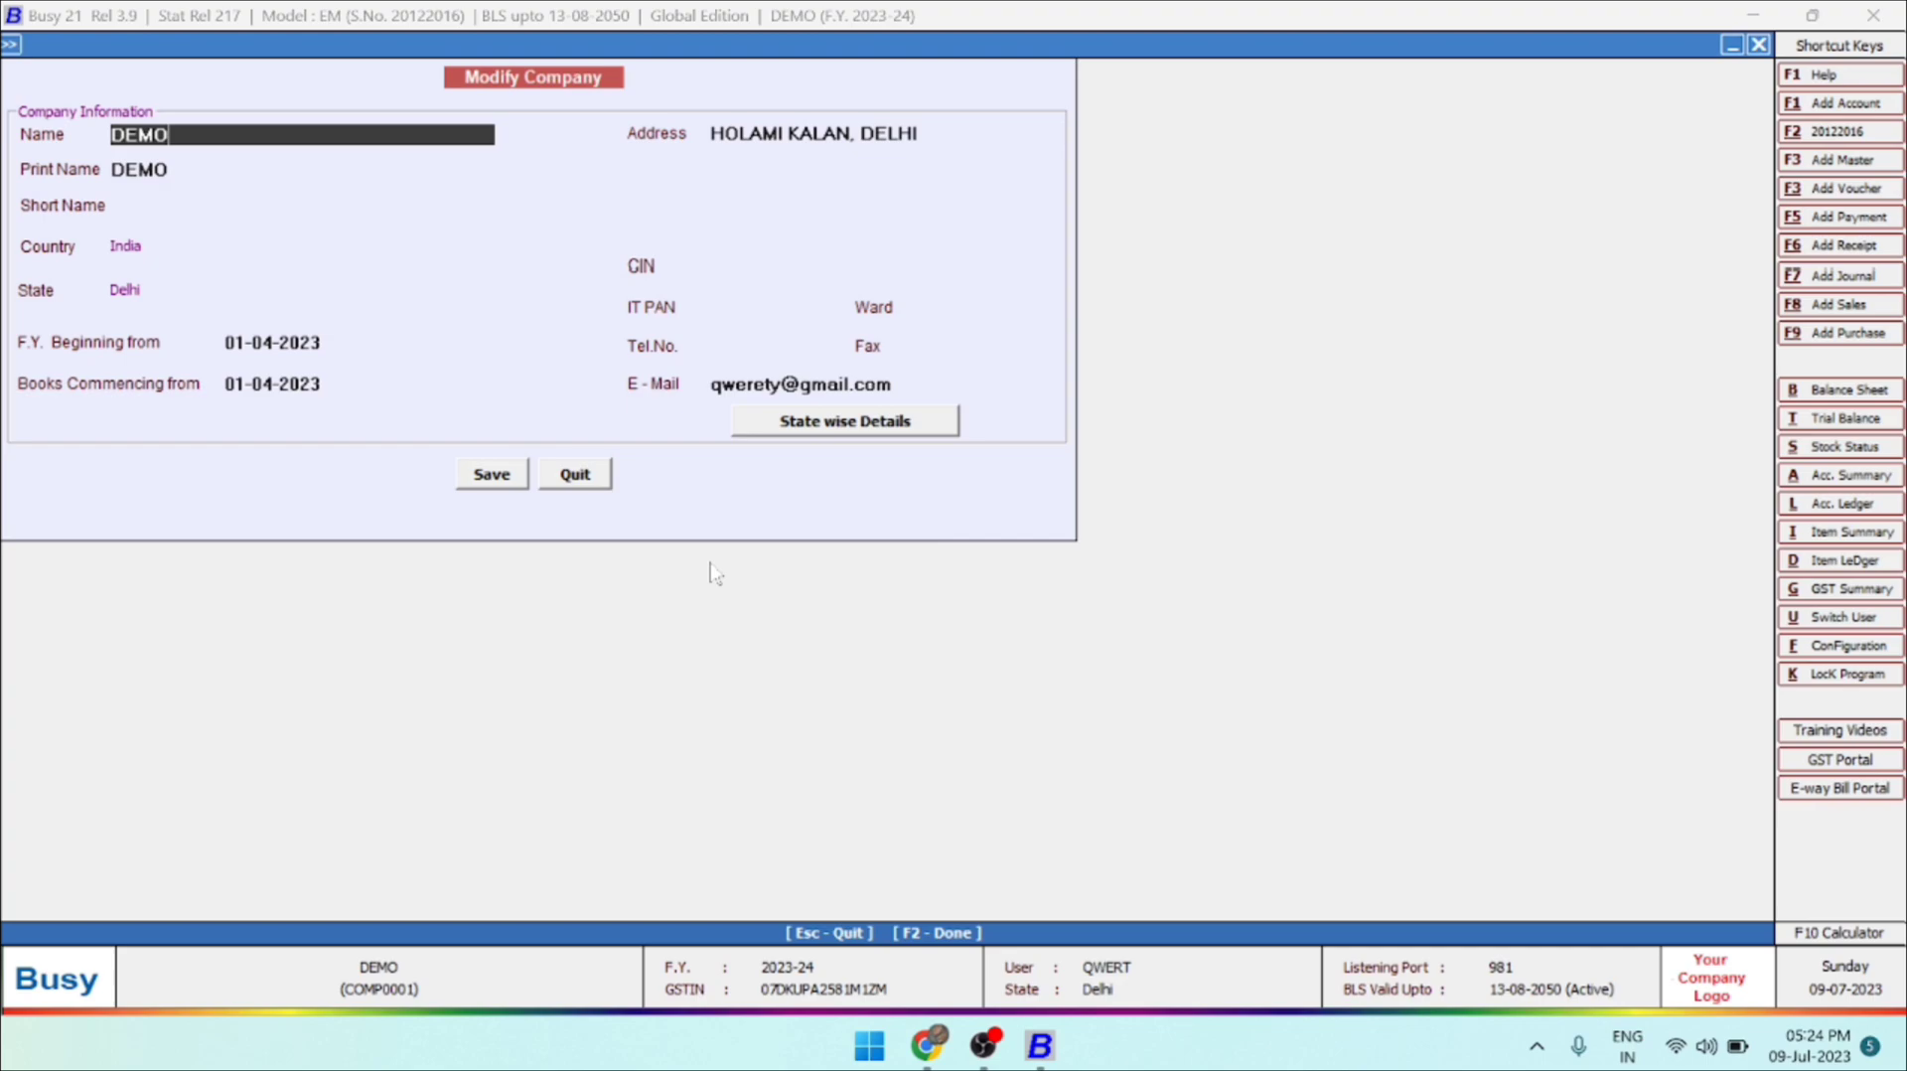
{"action": "key", "text": "Escape"}
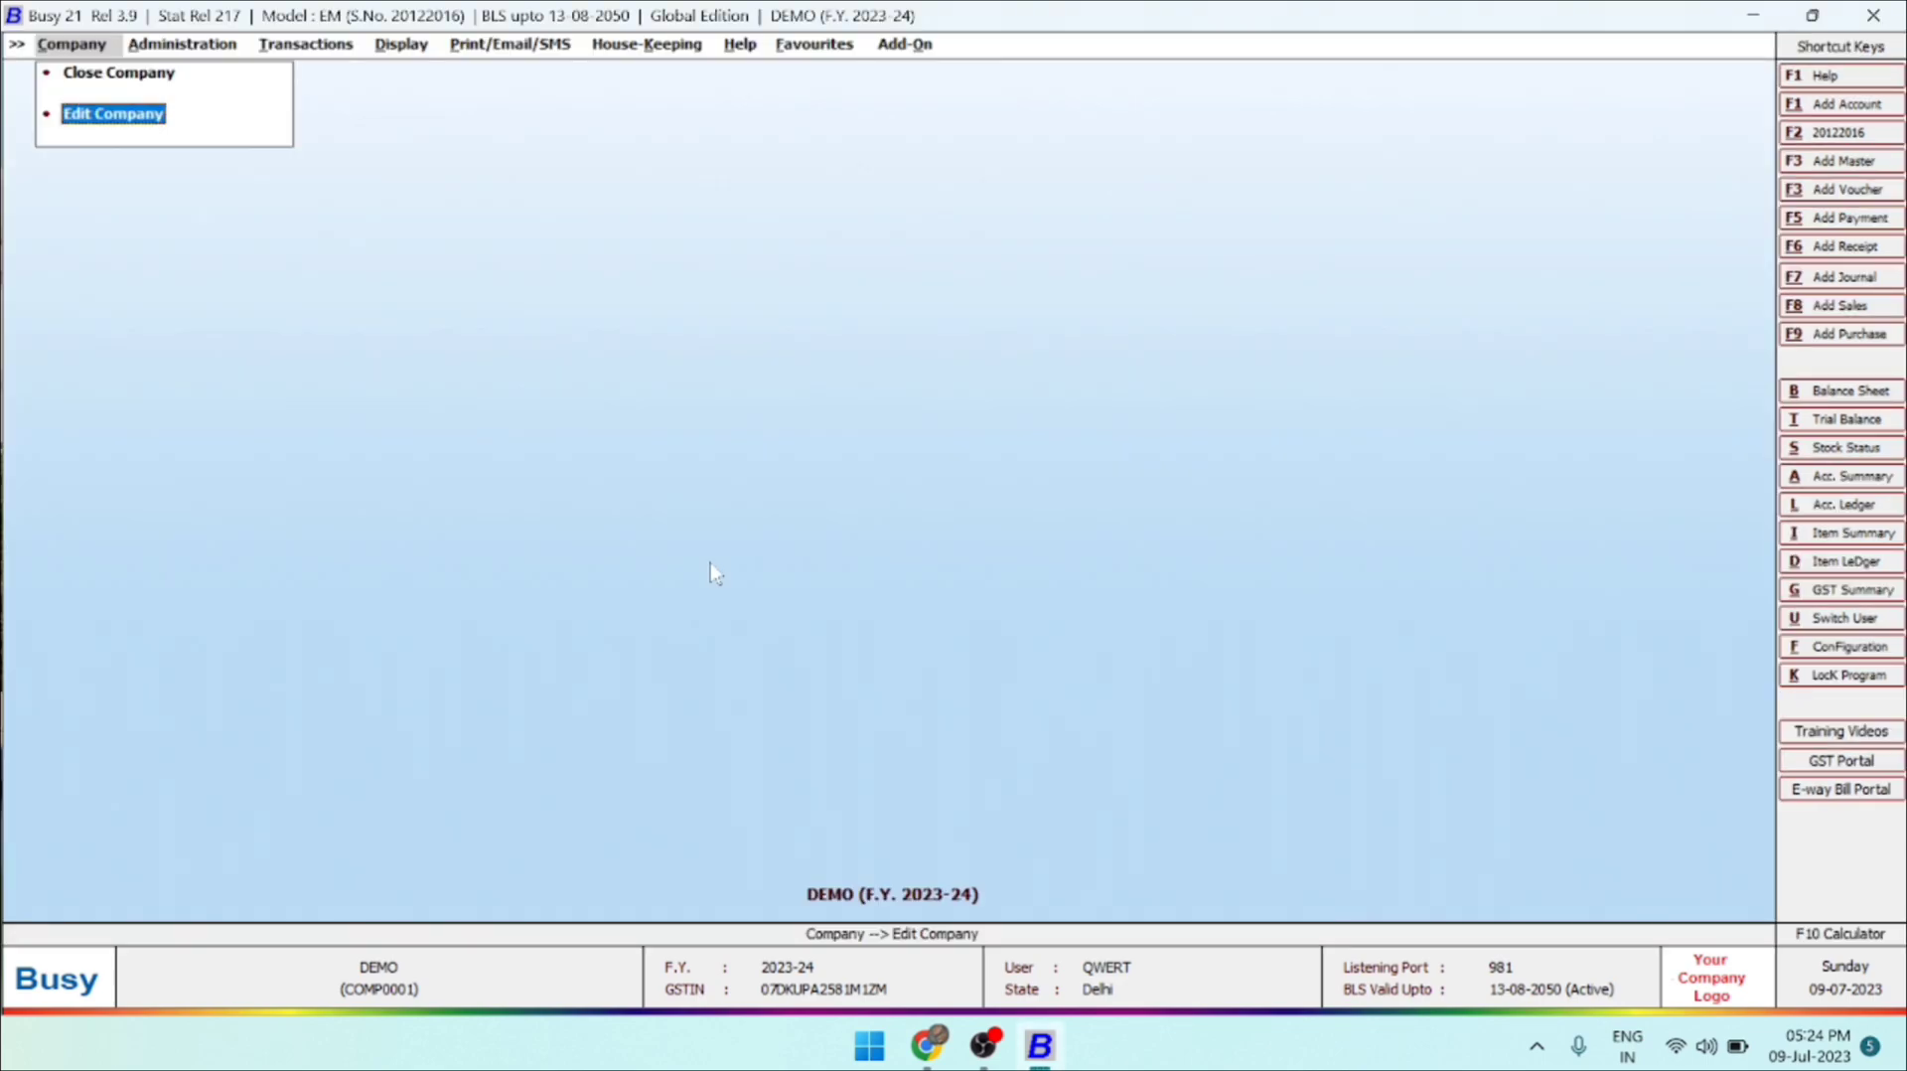
Expand the administration masters and show the operations available for account masters.
{"action": "key", "text": "Right"}
{"action": "key", "text": "Down"}
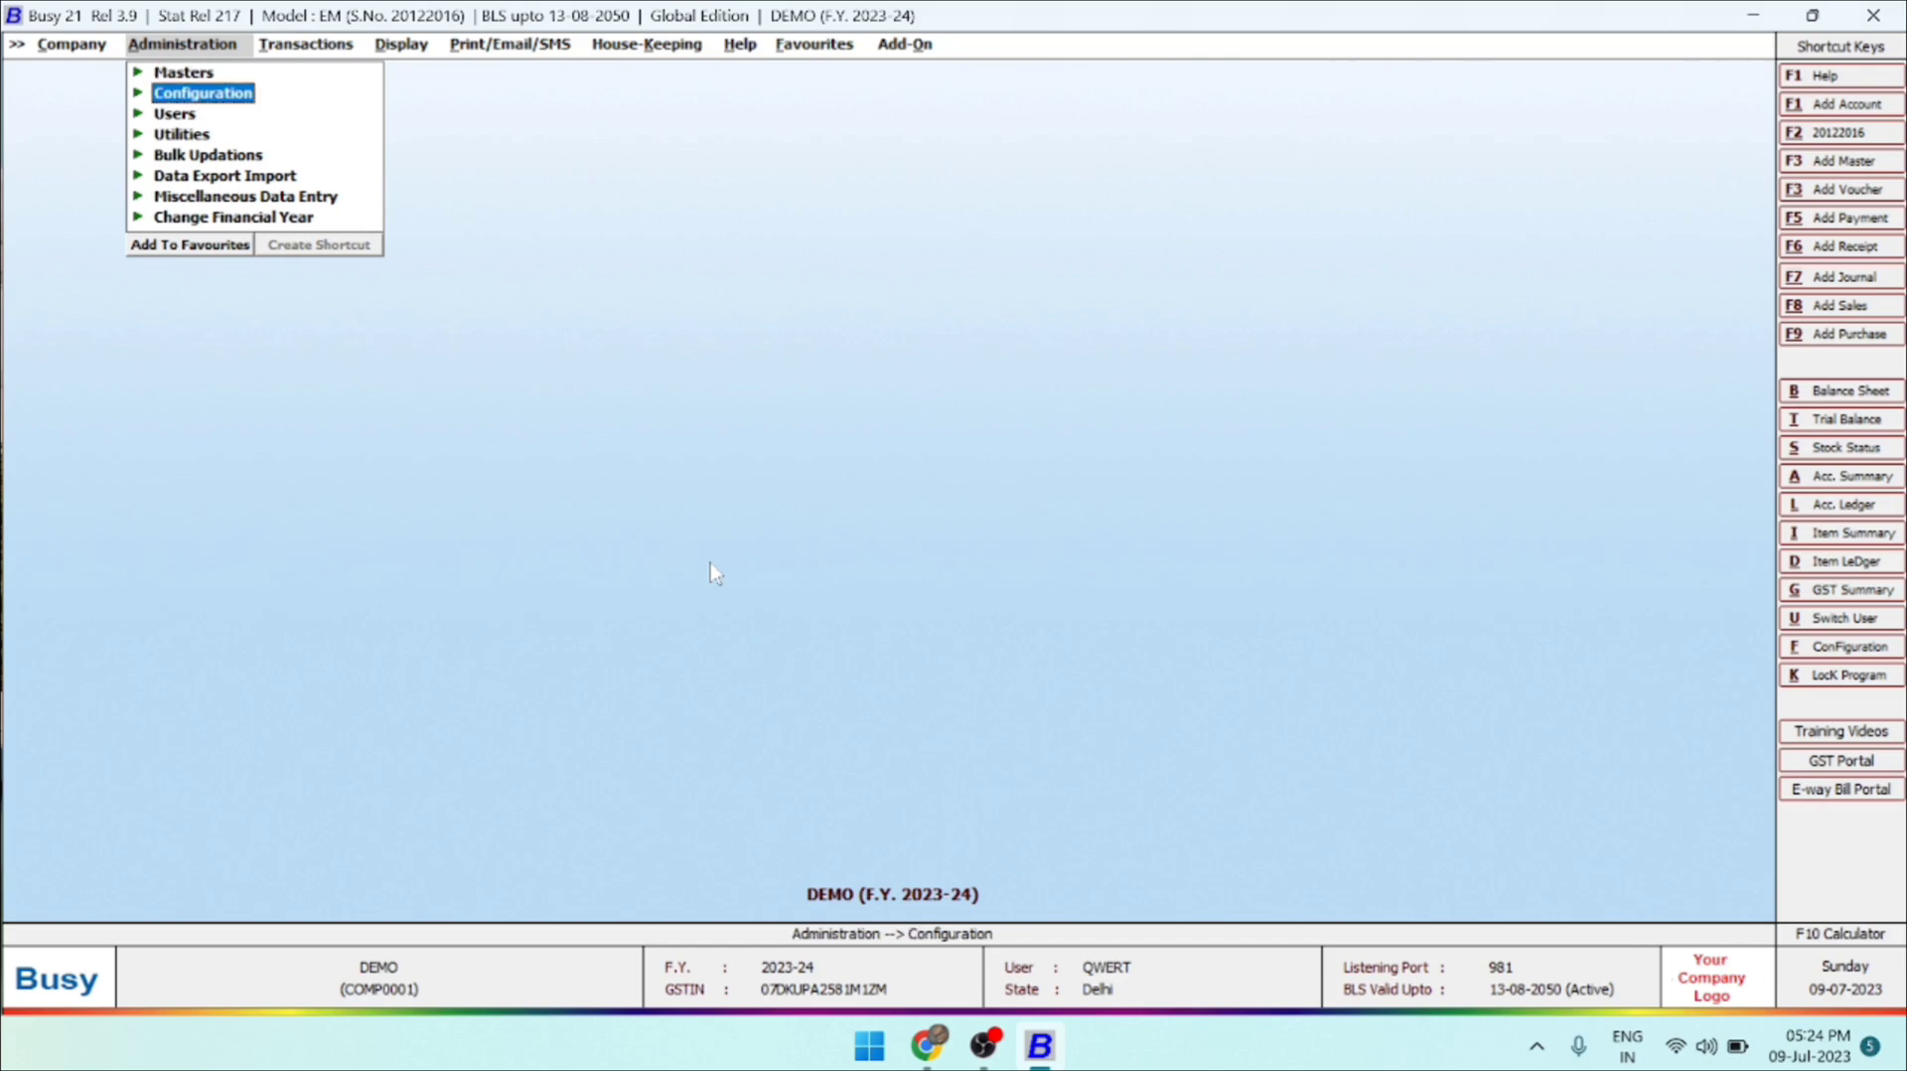
{"action": "key", "text": "Up"}
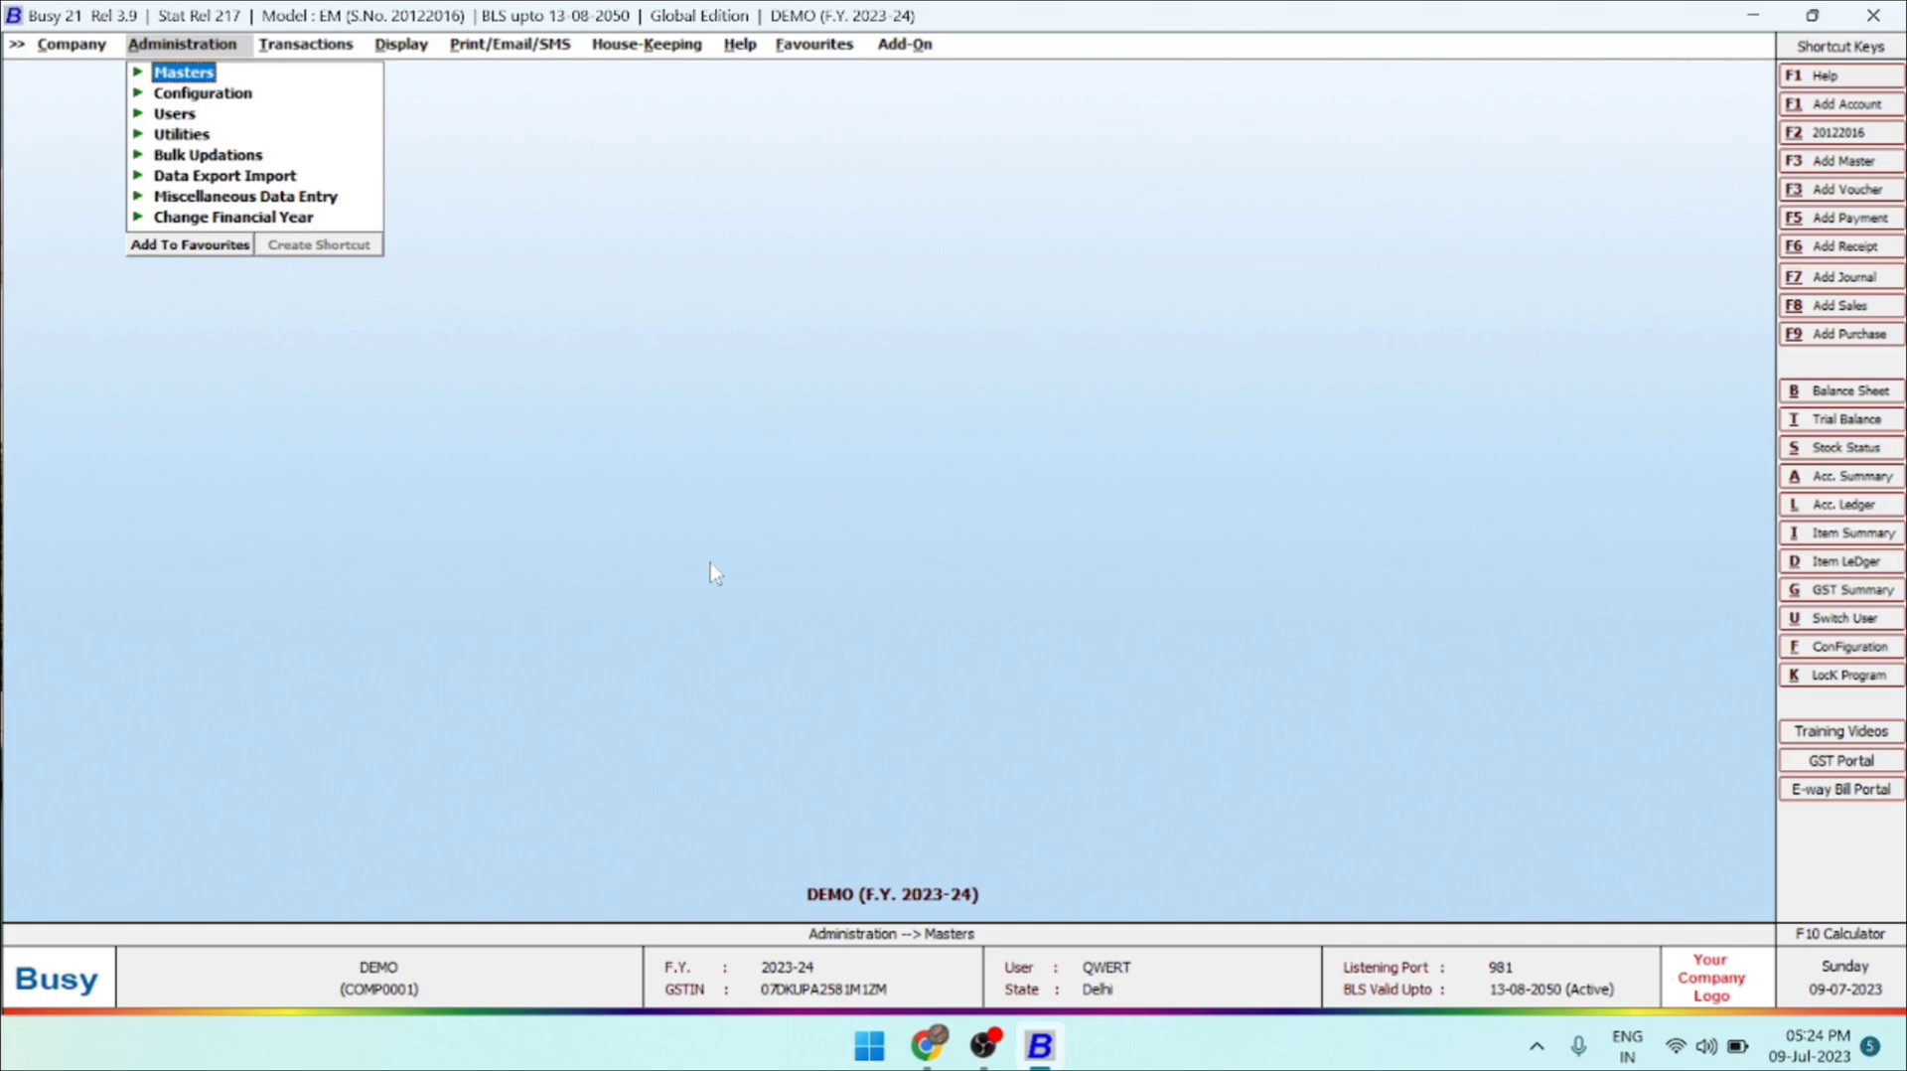
{"action": "key", "text": "Return"}
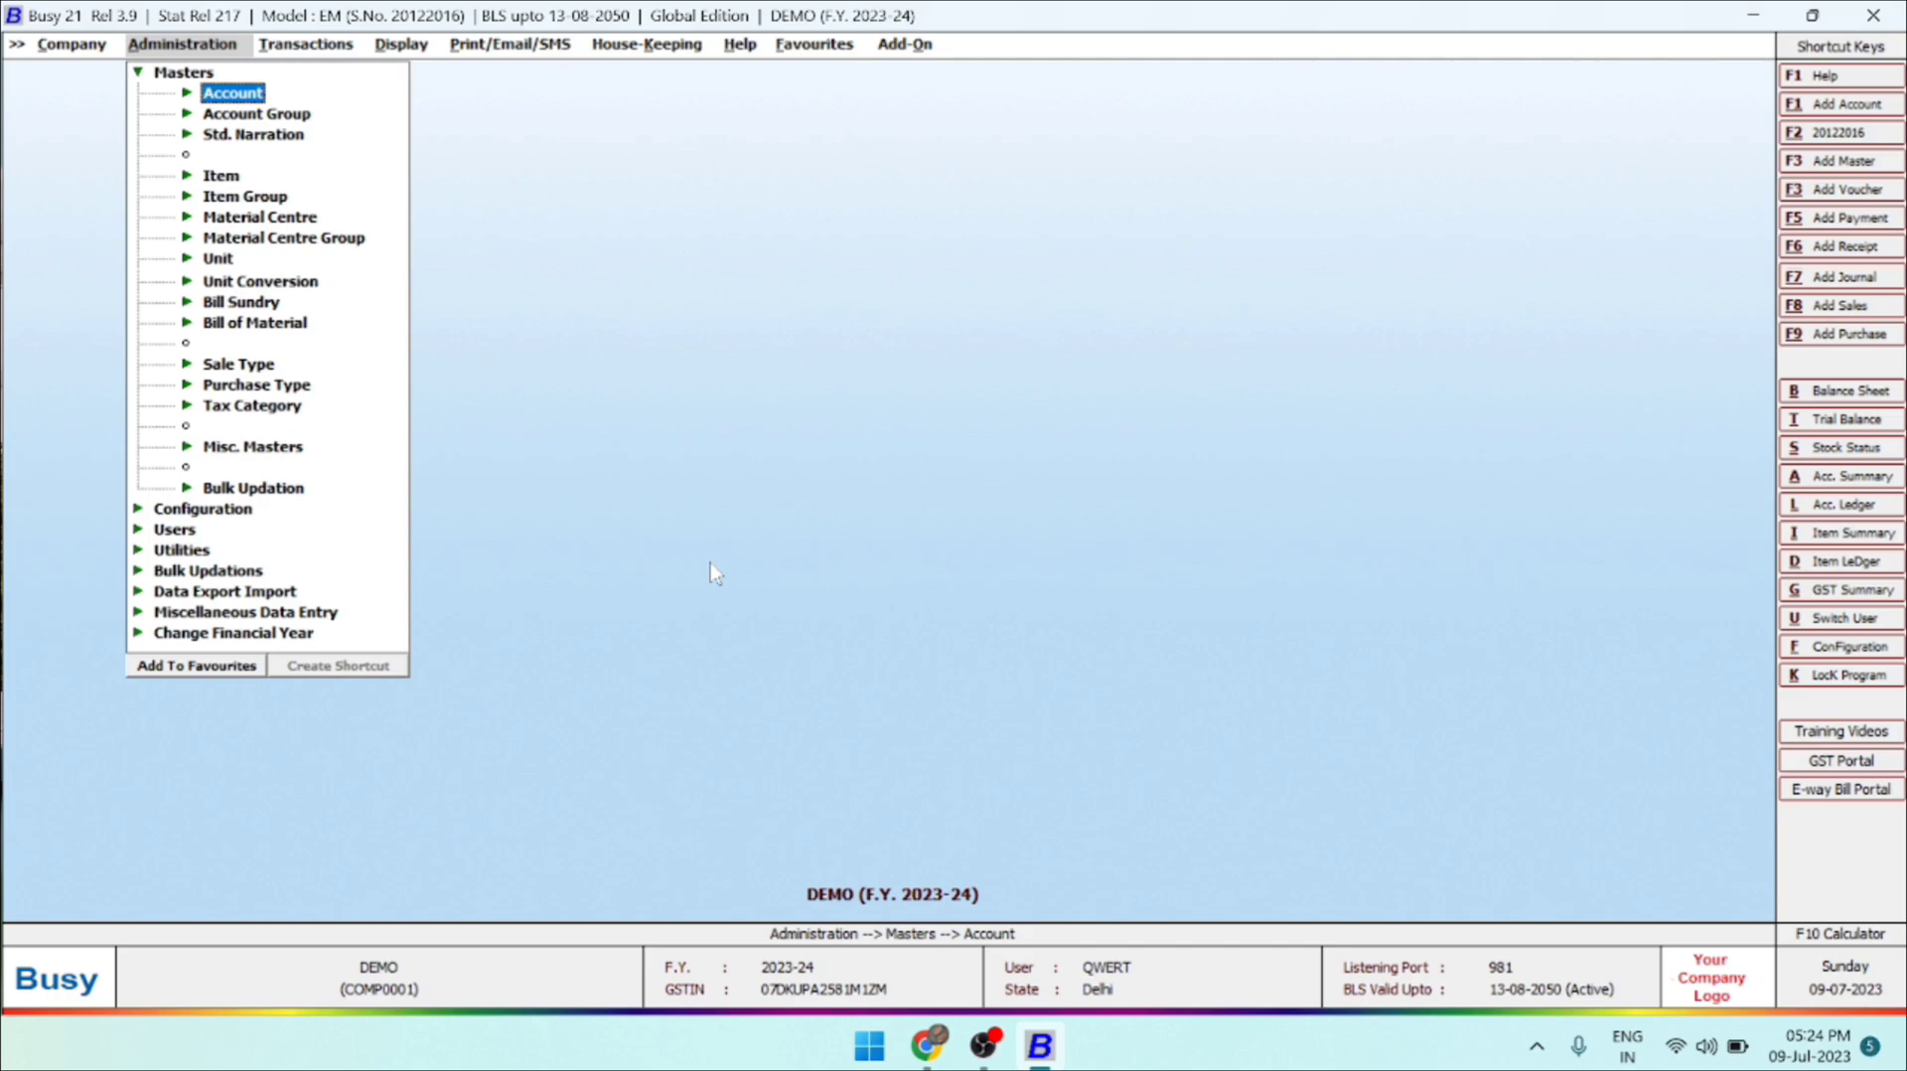
{"action": "key", "text": "Down"}
{"action": "key", "text": "Down"}
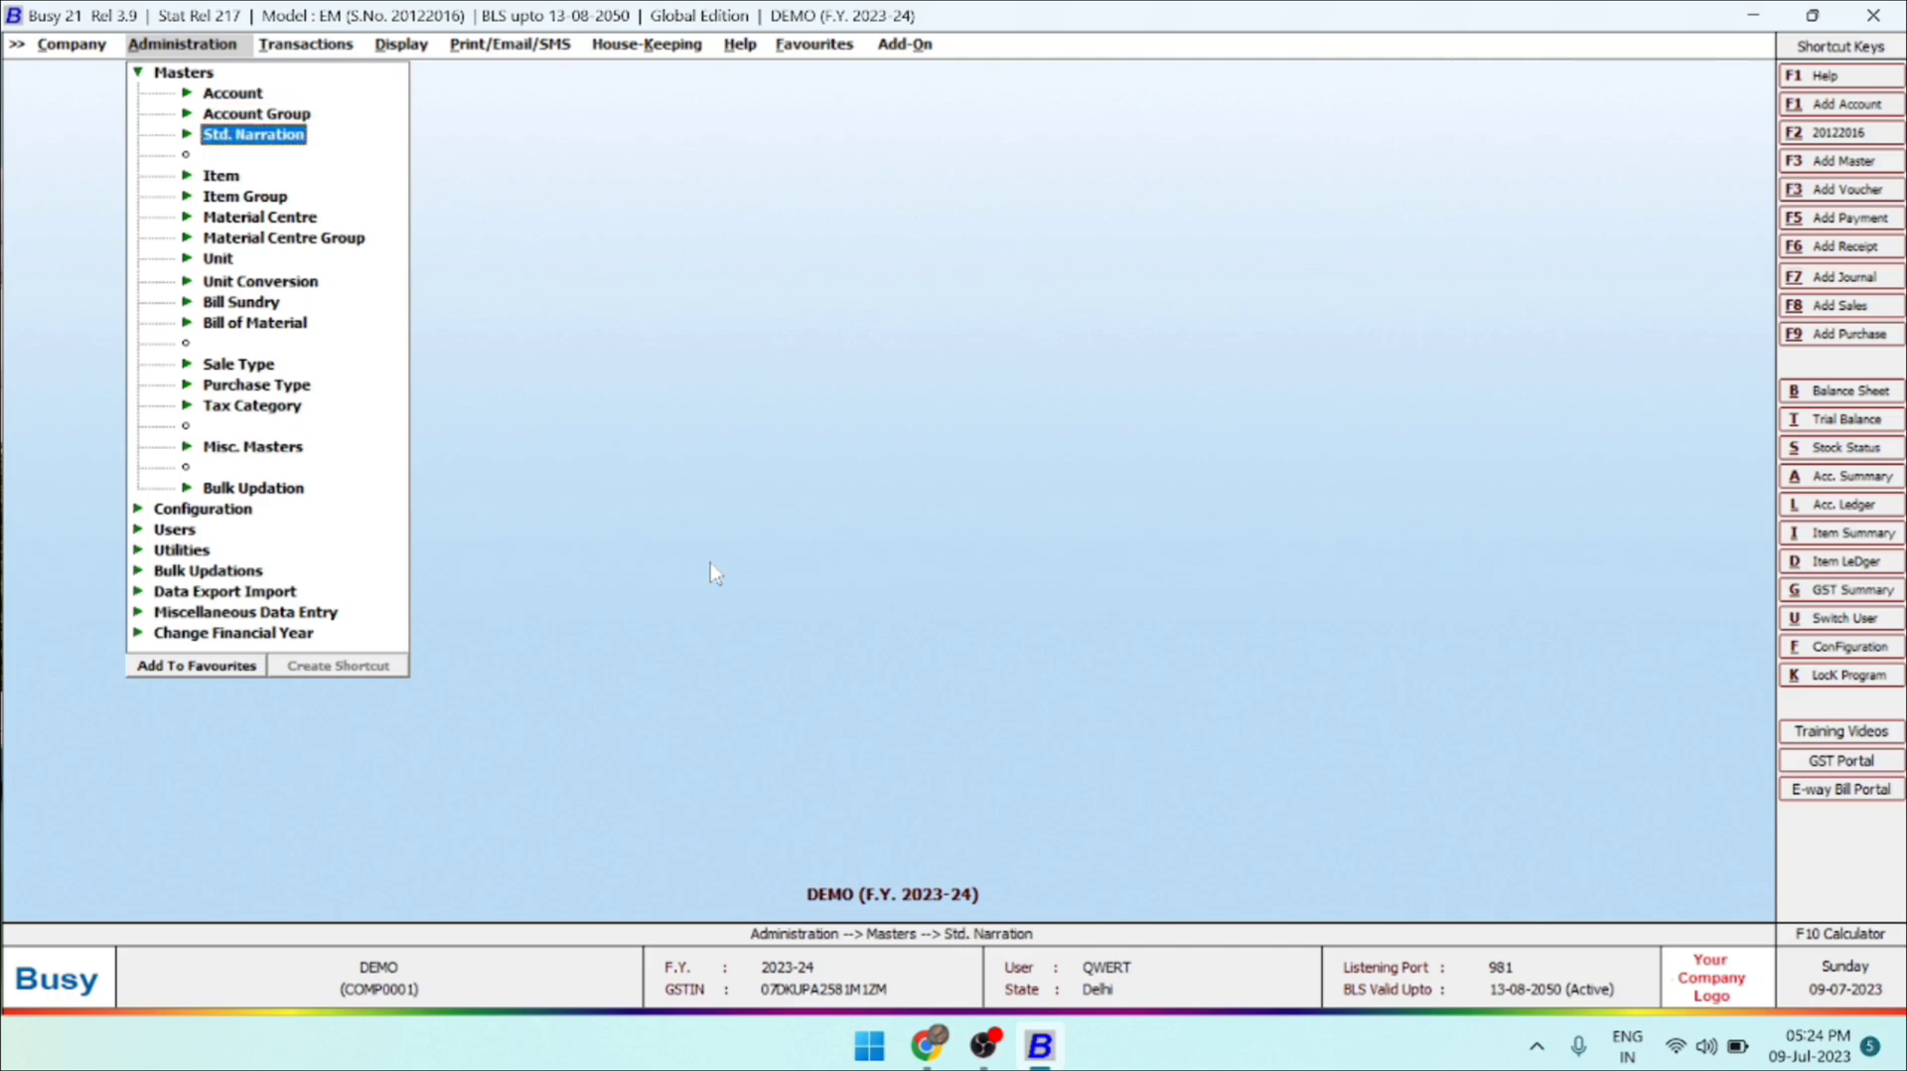
{"action": "key", "text": "Down"}
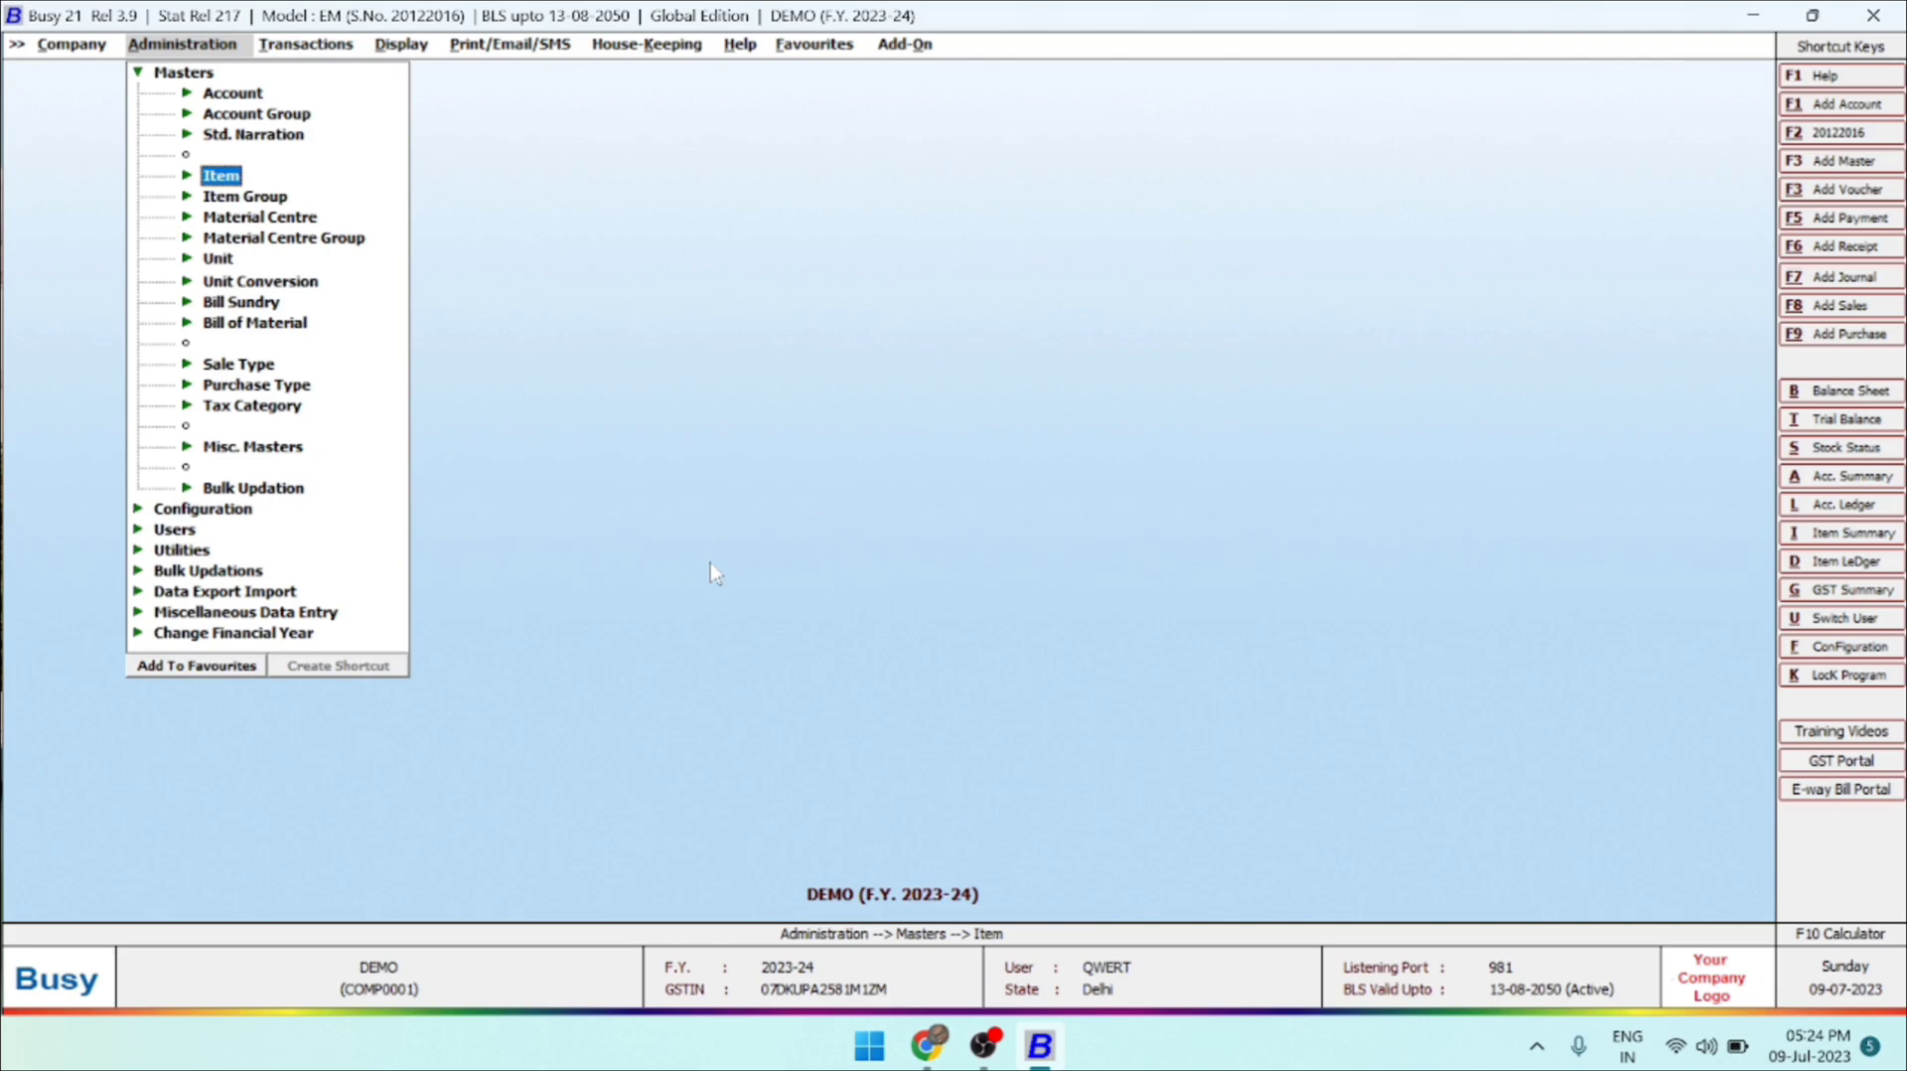
{"action": "key", "text": "Up"}
{"action": "key", "text": "Up"}
{"action": "key", "text": "Up"}
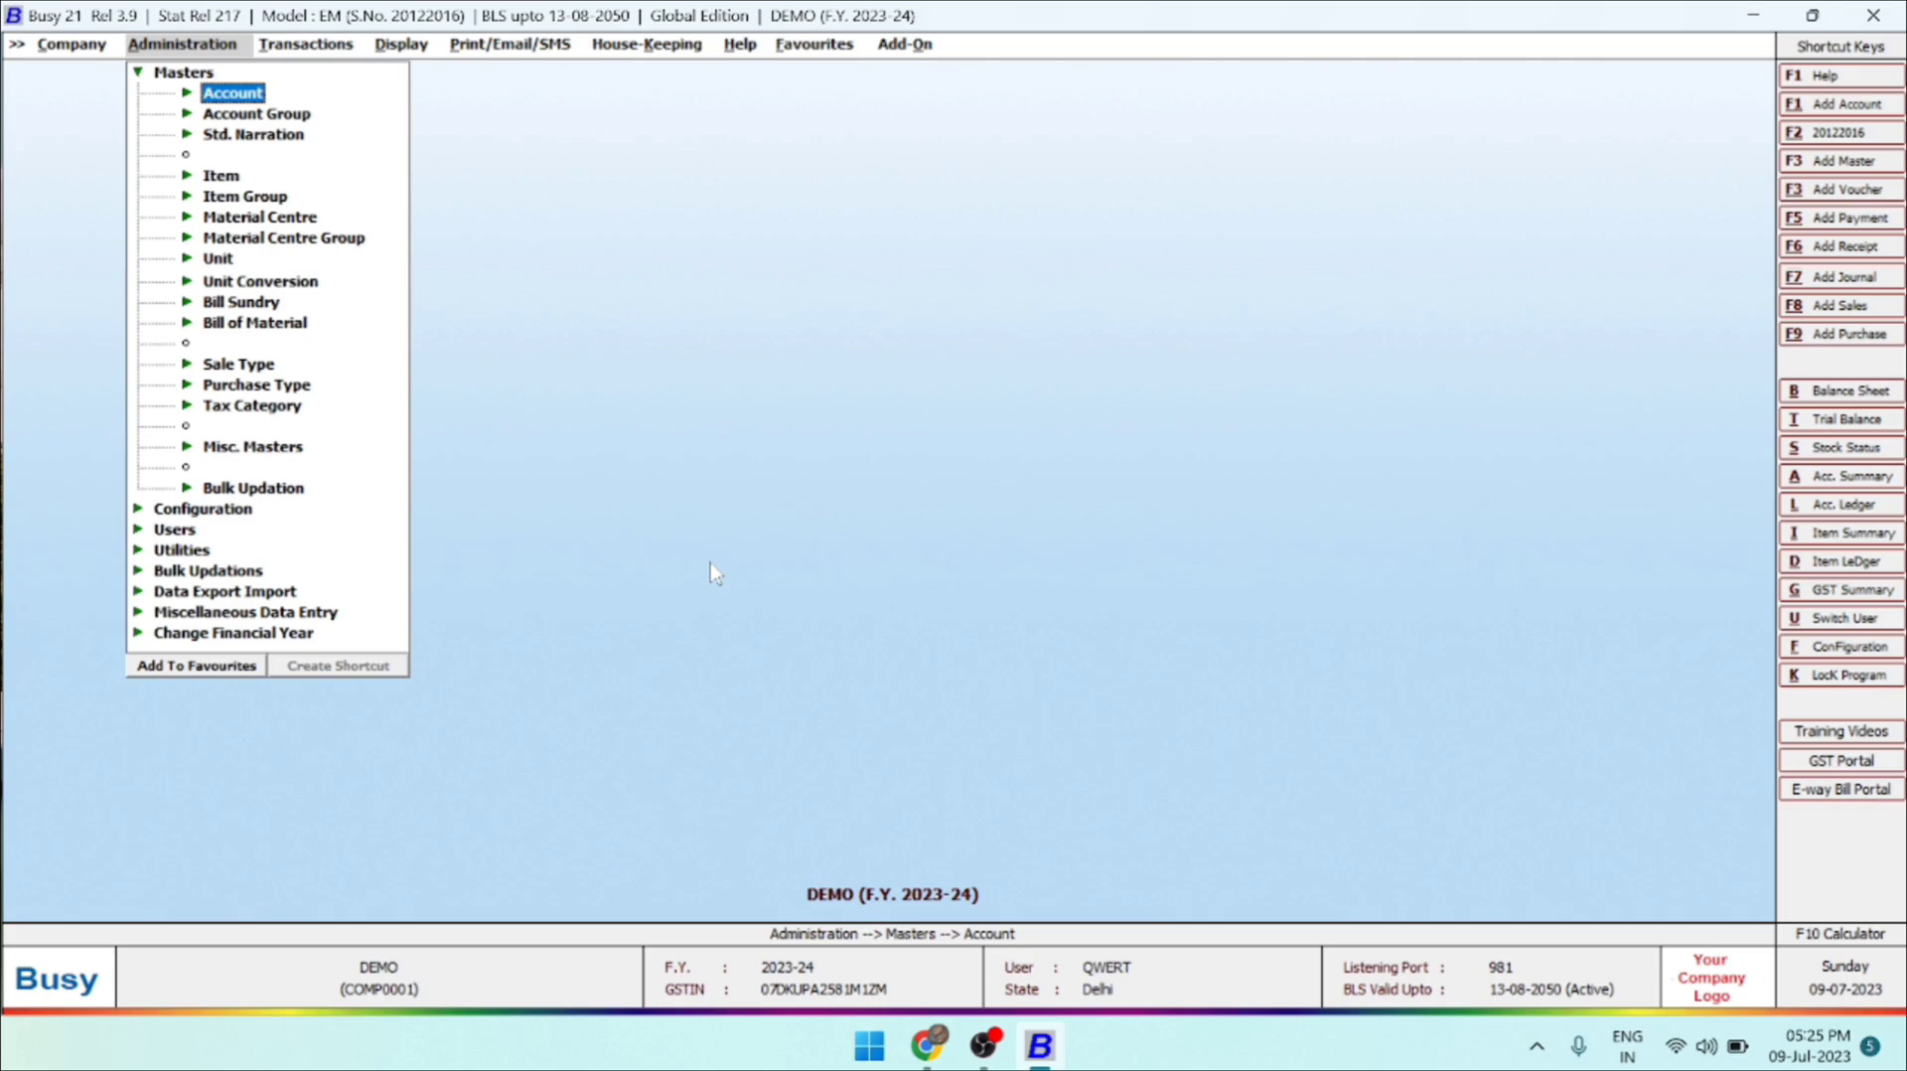
{"action": "key", "text": "Return"}
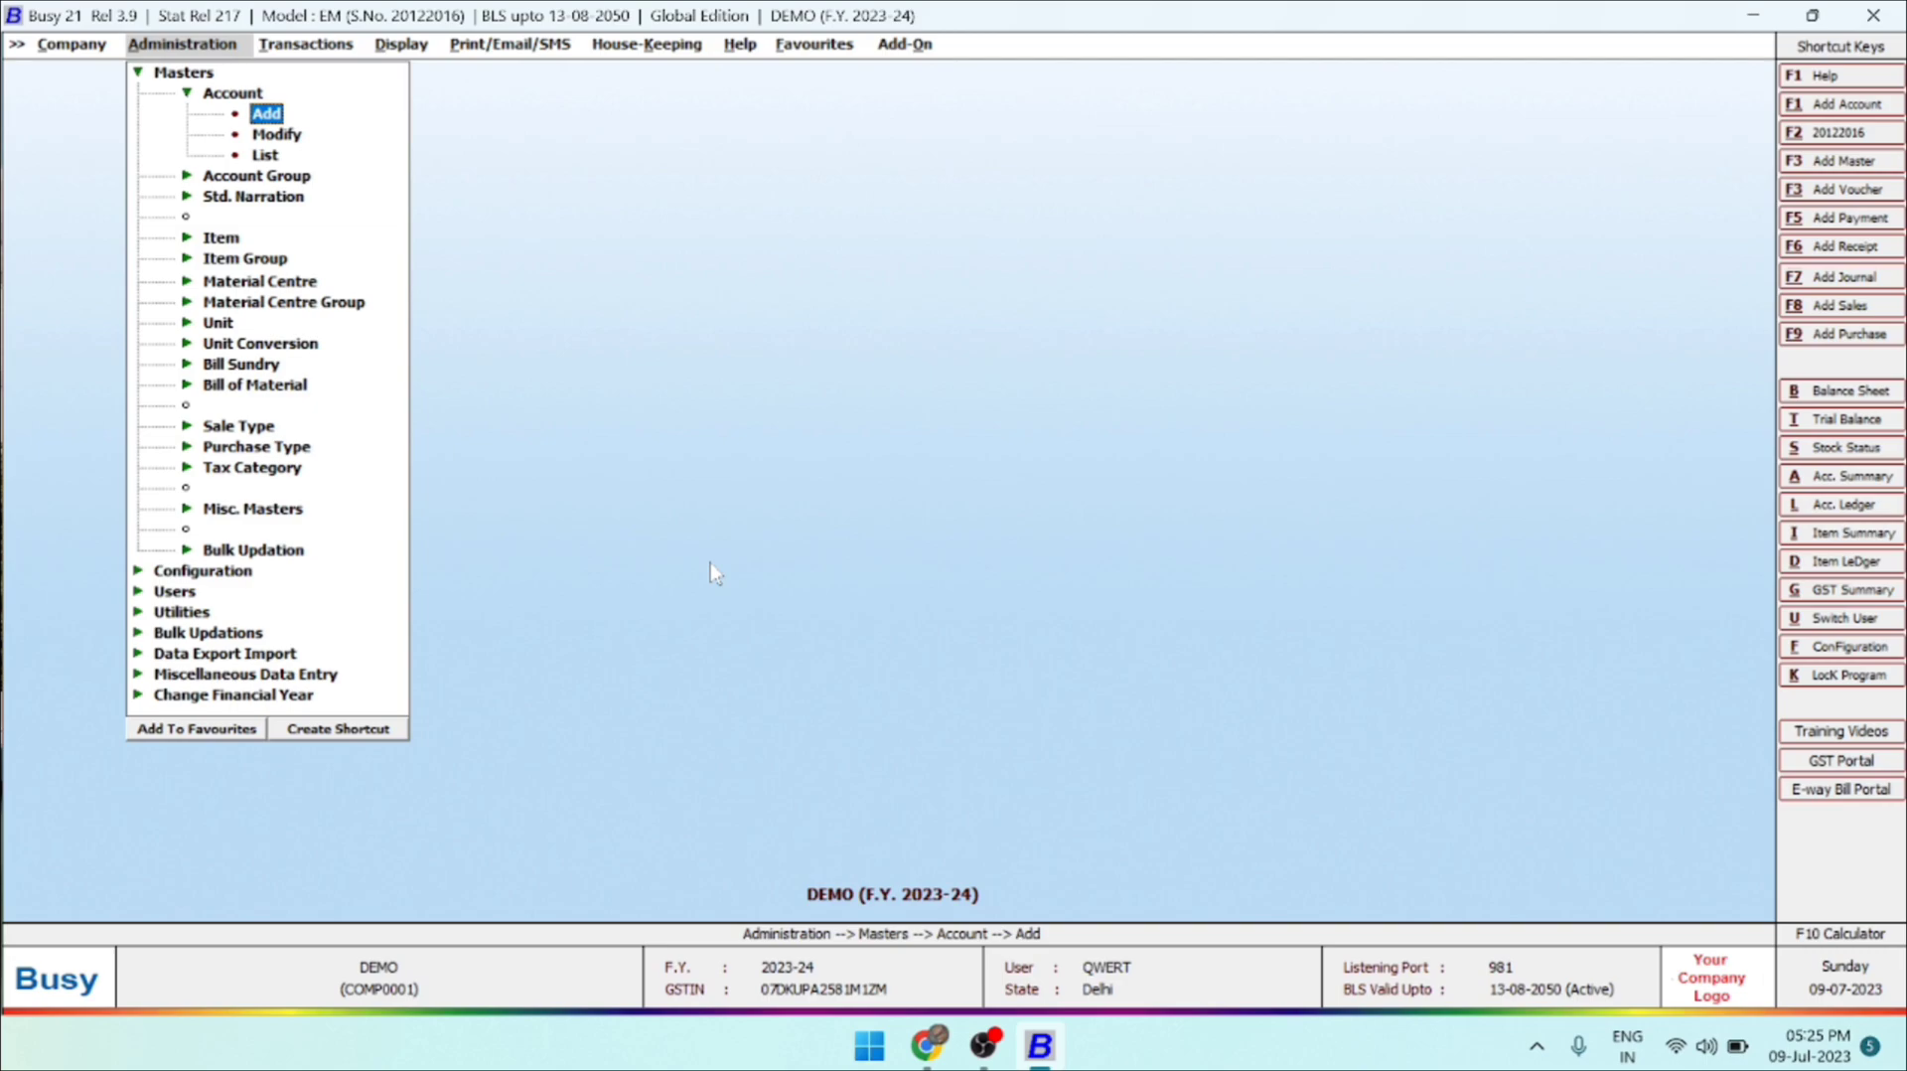
{"action": "key", "text": "Down"}
{"action": "key", "text": "Down"}
{"action": "key", "text": "Up"}
{"action": "key", "text": "Up"}
{"action": "key", "text": "Down"}
{"action": "key", "text": "Down"}
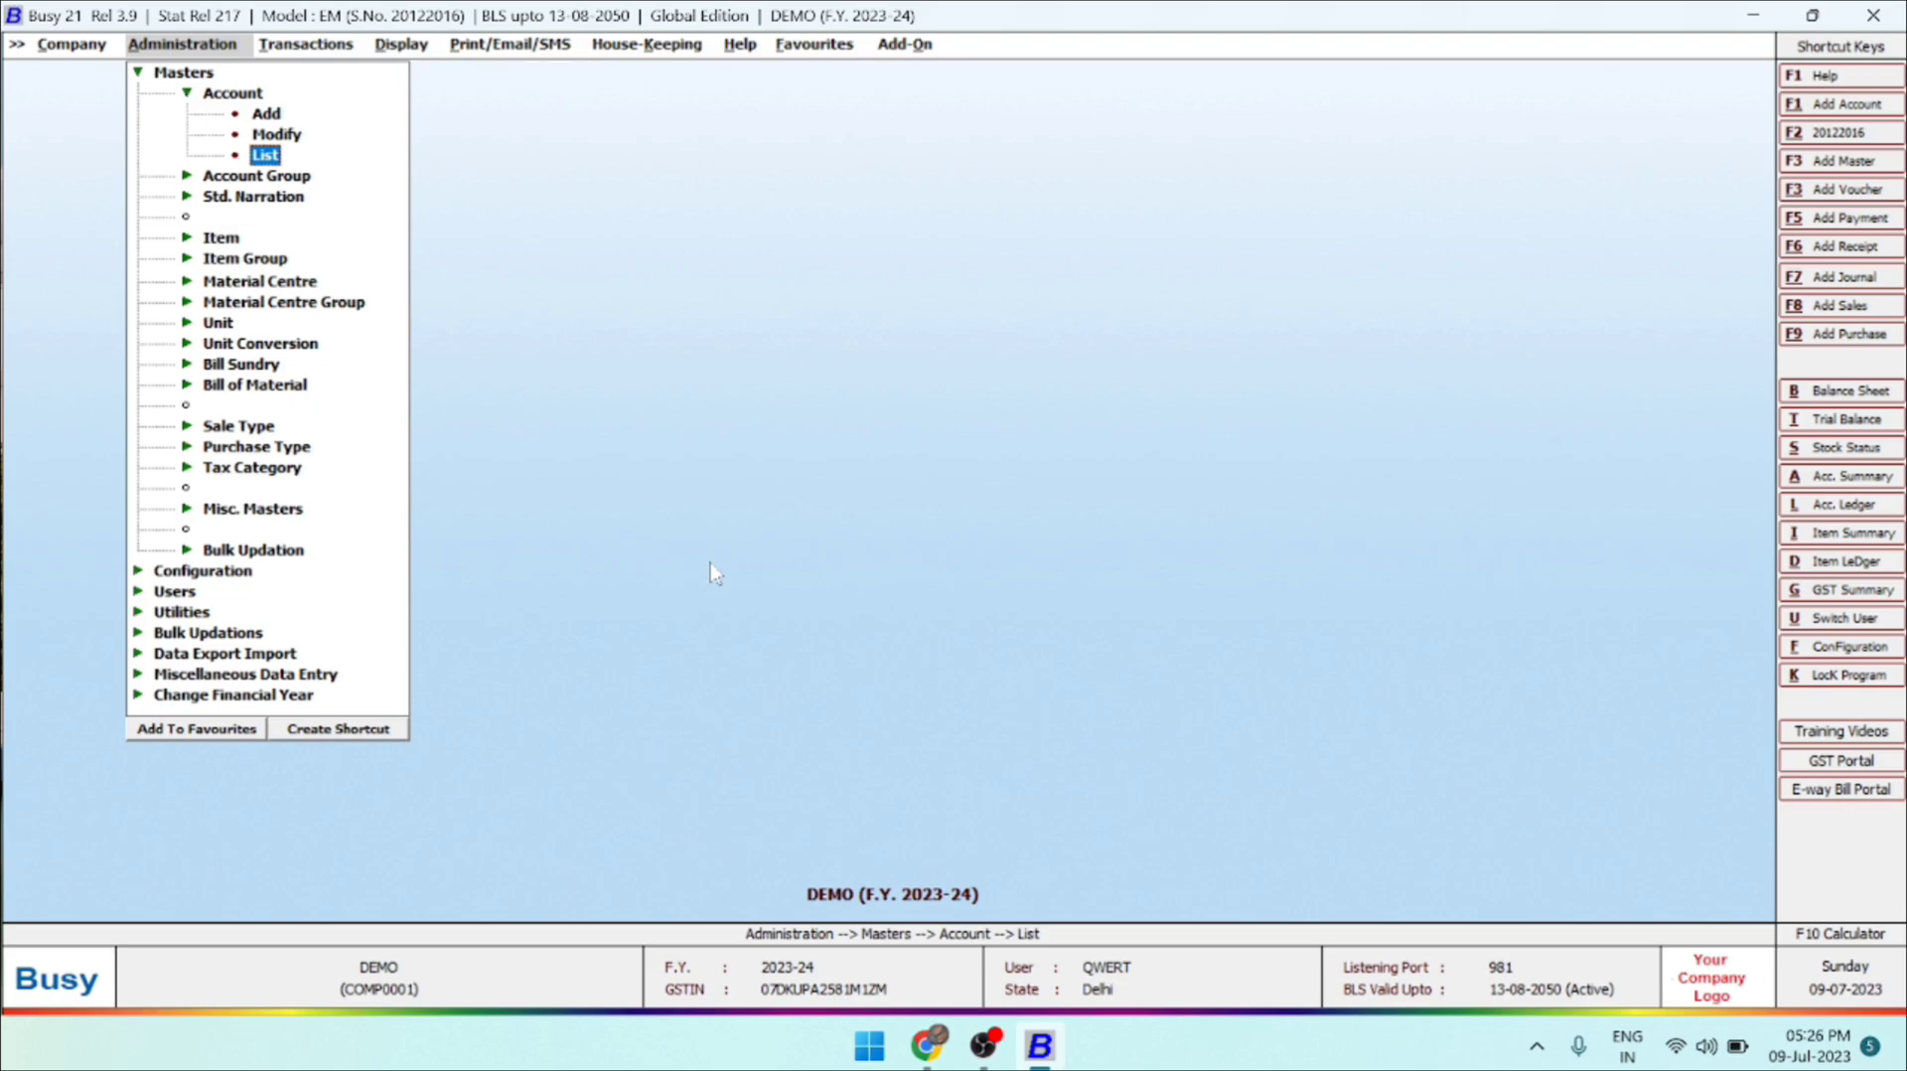
{"action": "key", "text": "Up"}
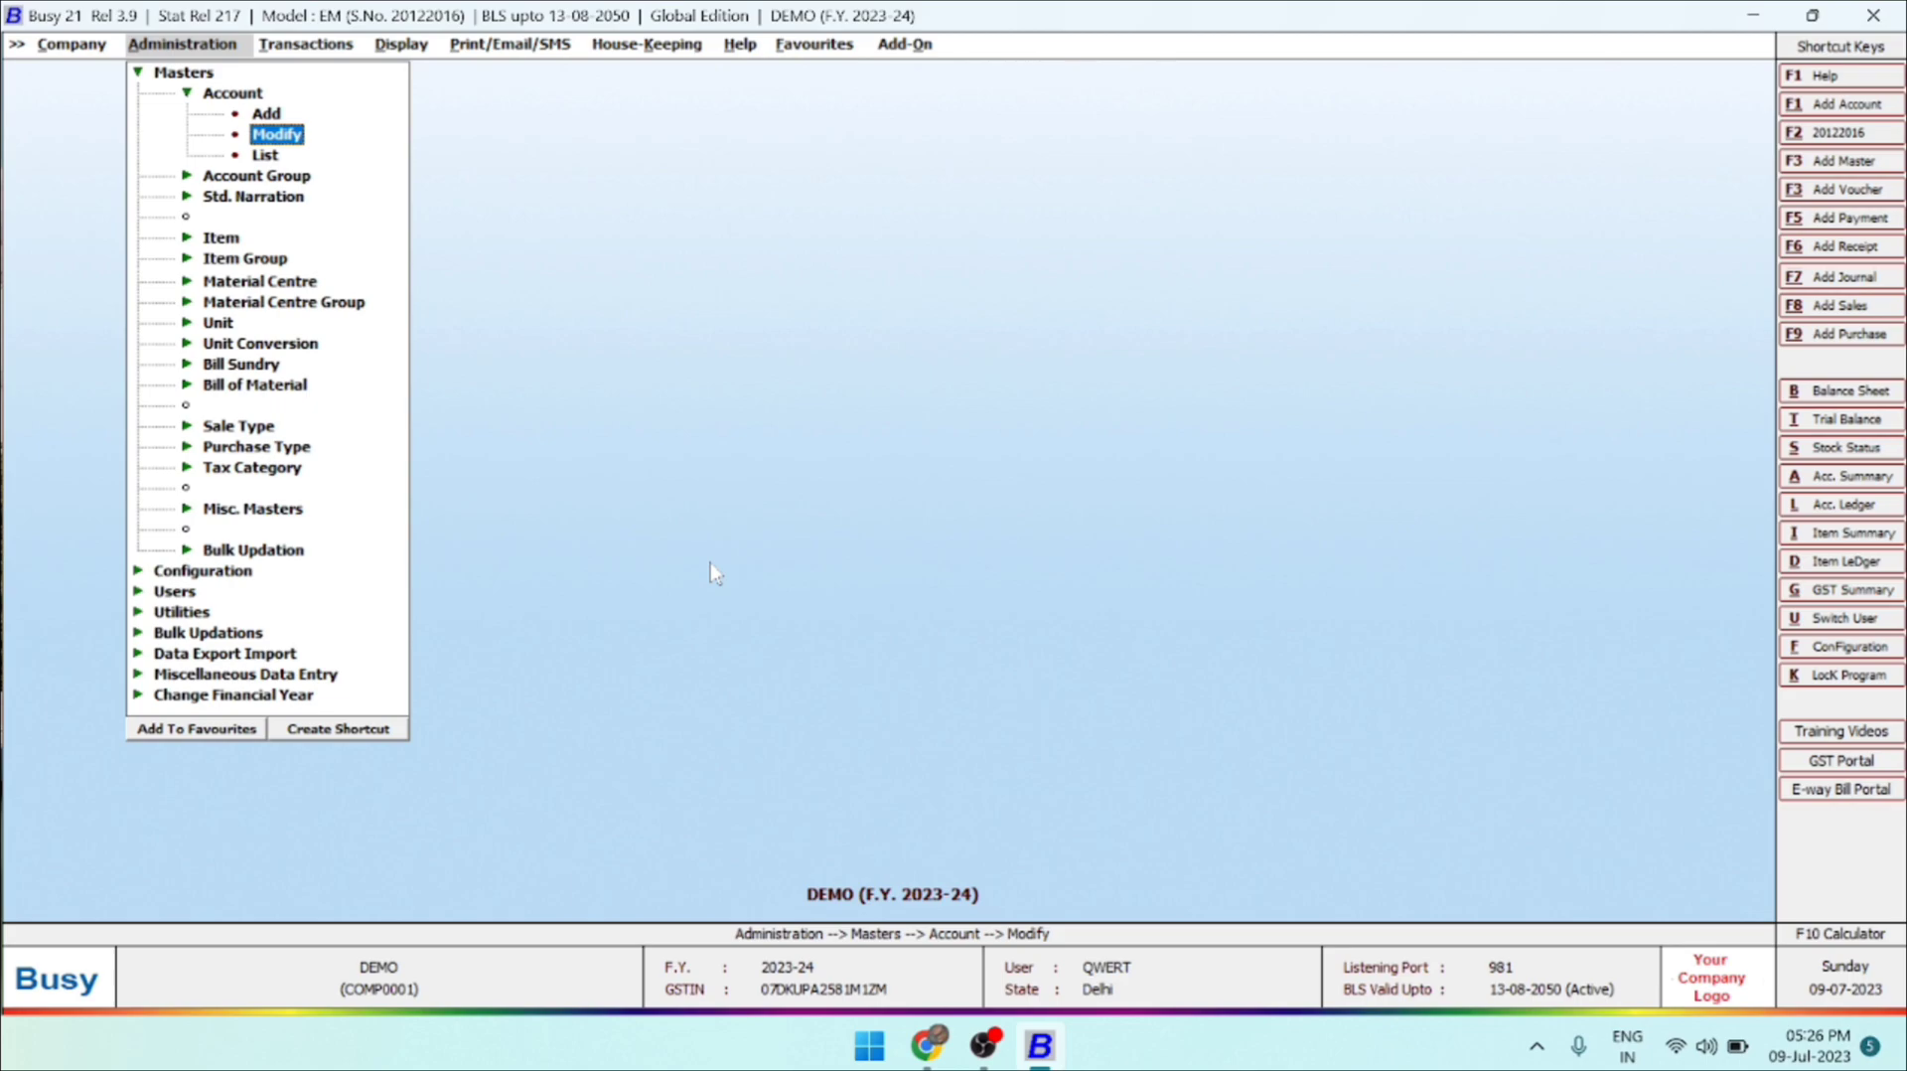
{"action": "key", "text": "Up"}
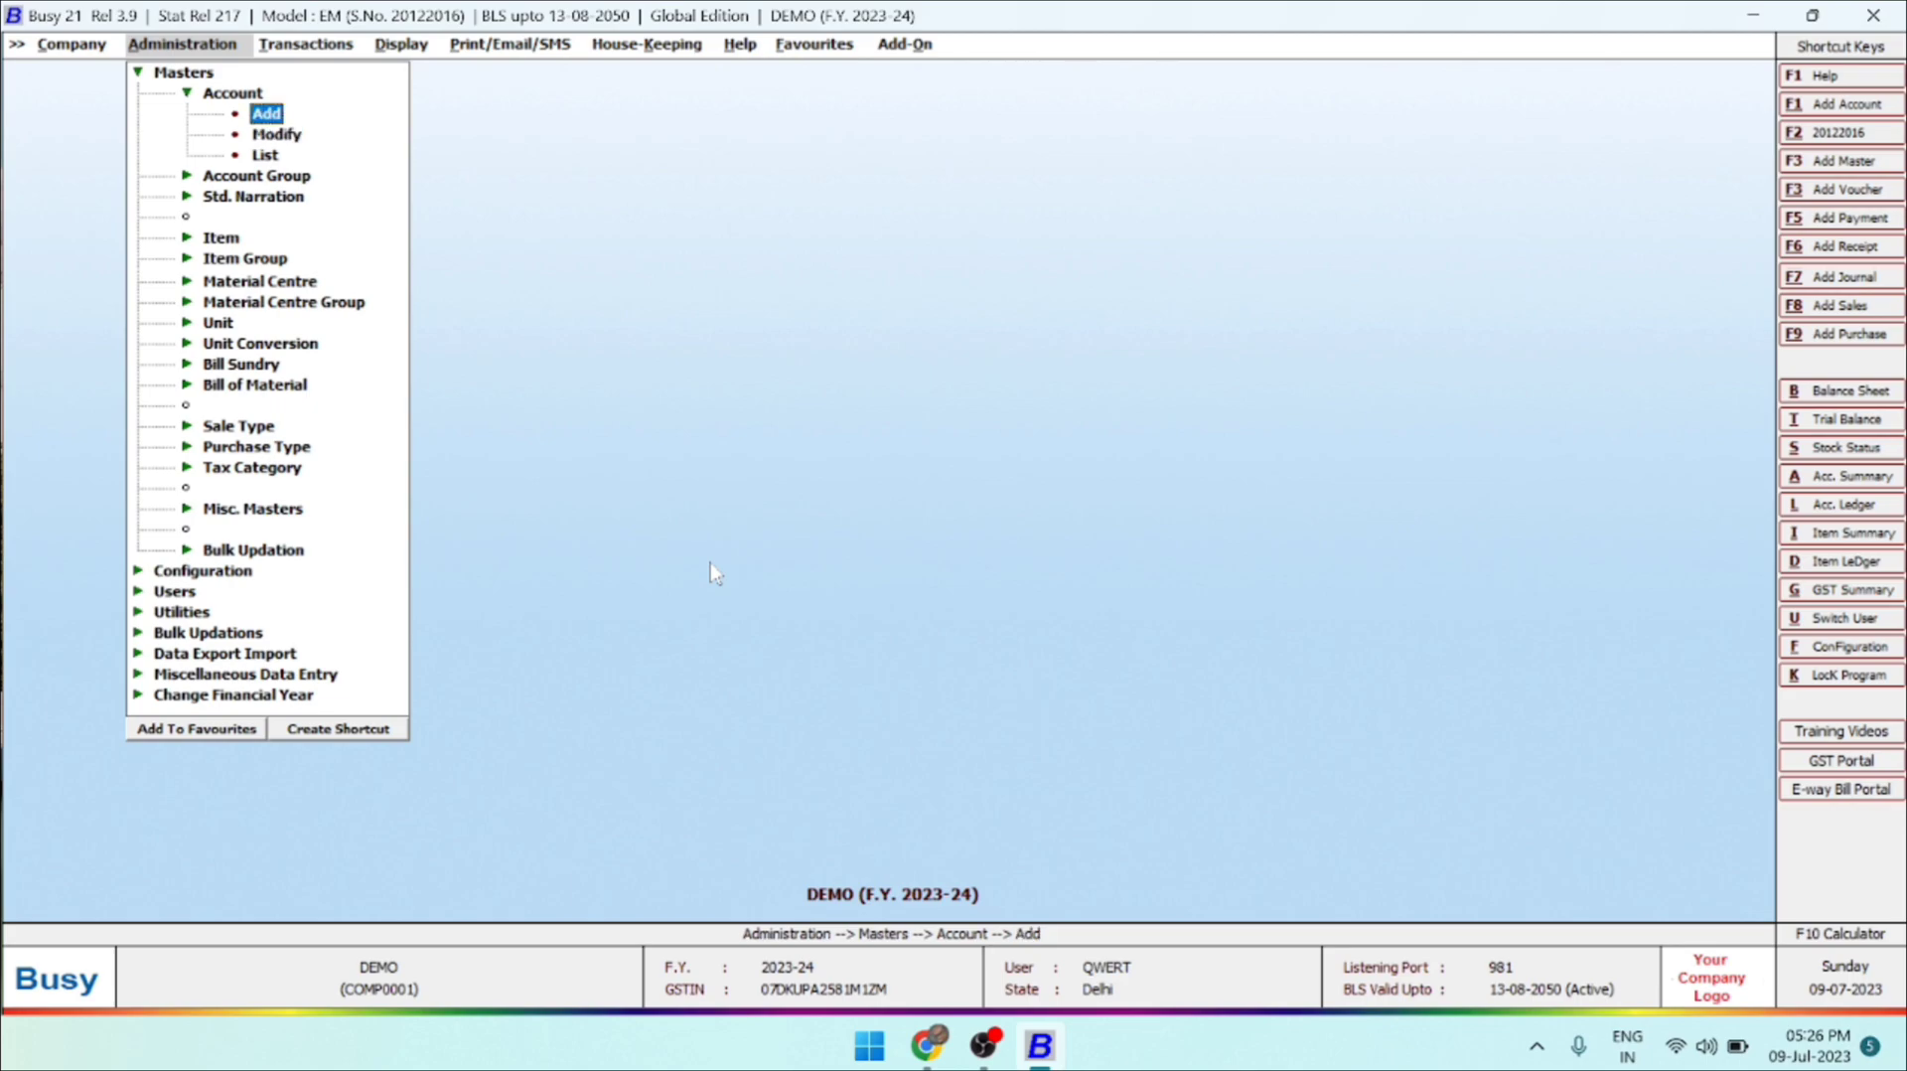
Start a new account master and name it REALTEK (INDIA).
{"action": "key", "text": "Return"}
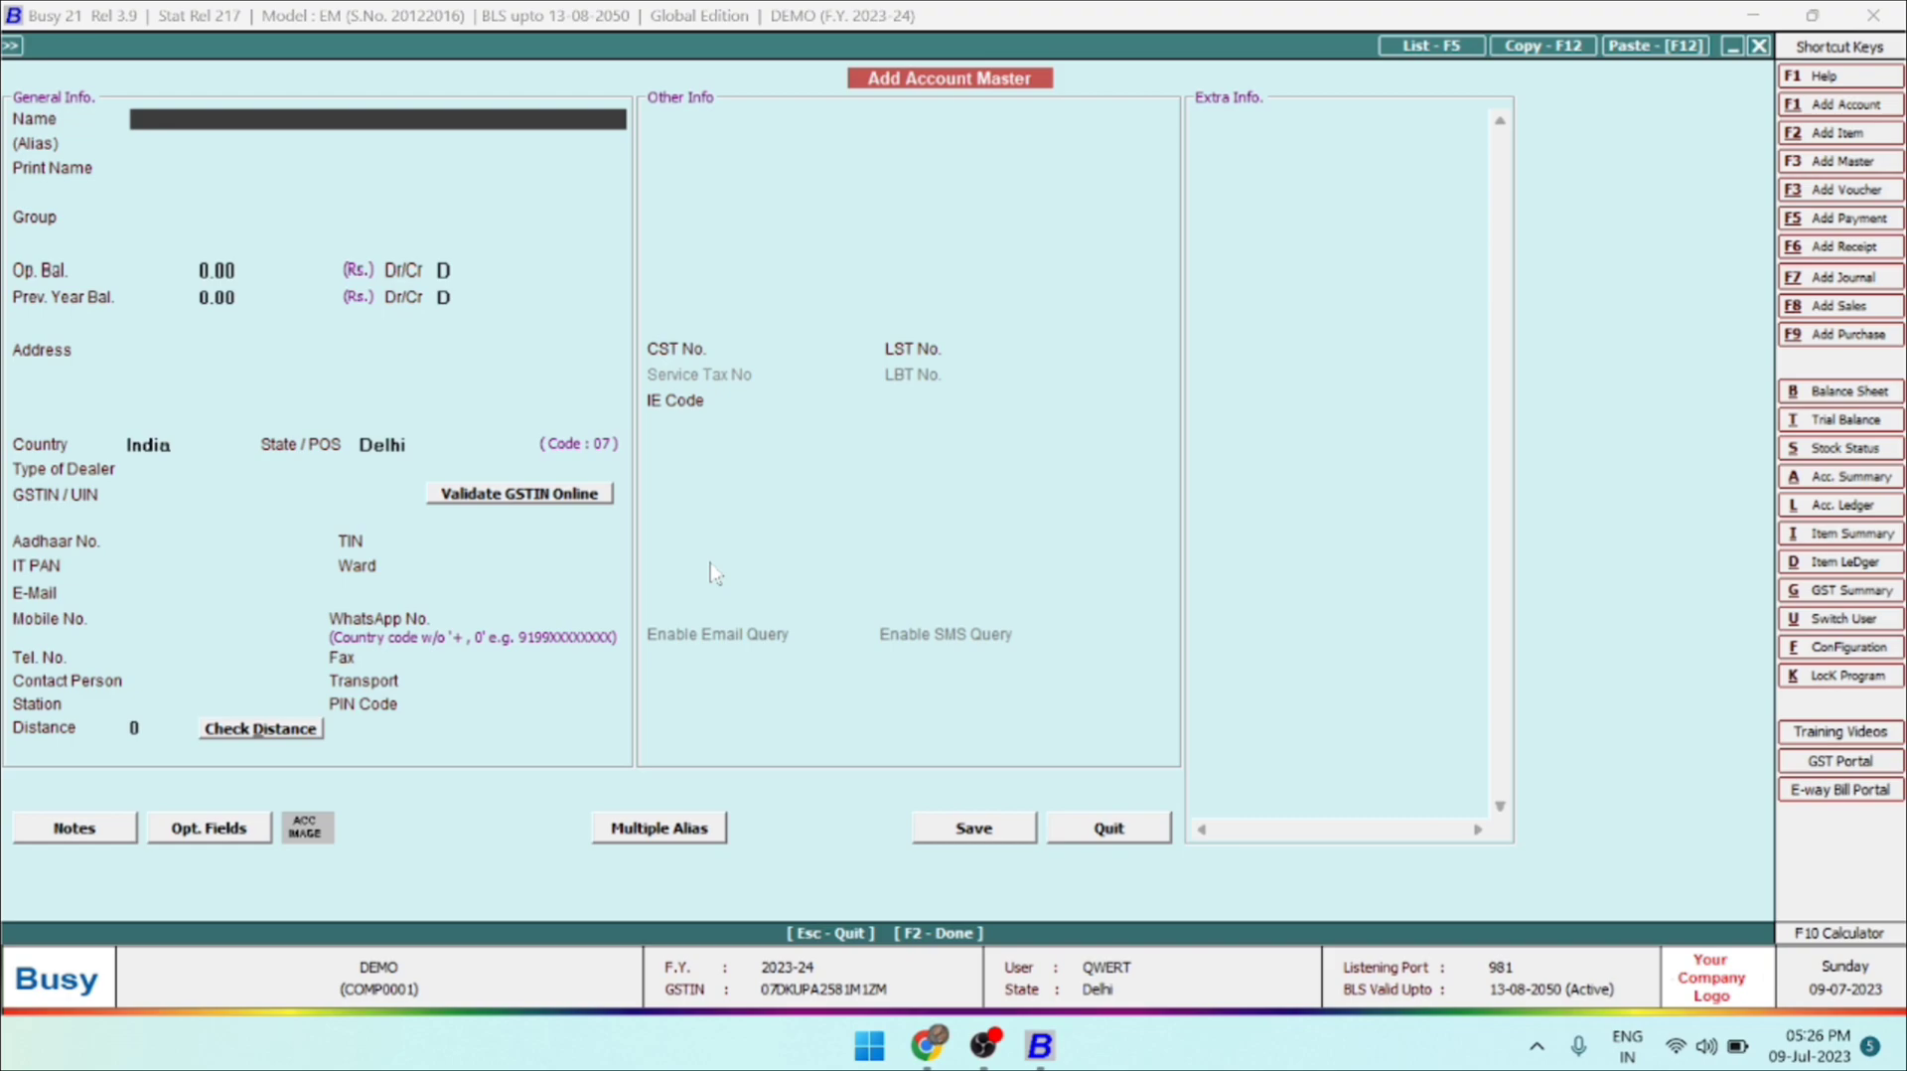
{"action": "type", "text": "REALTEK (INDIA)"}
{"action": "key", "text": "Return"}
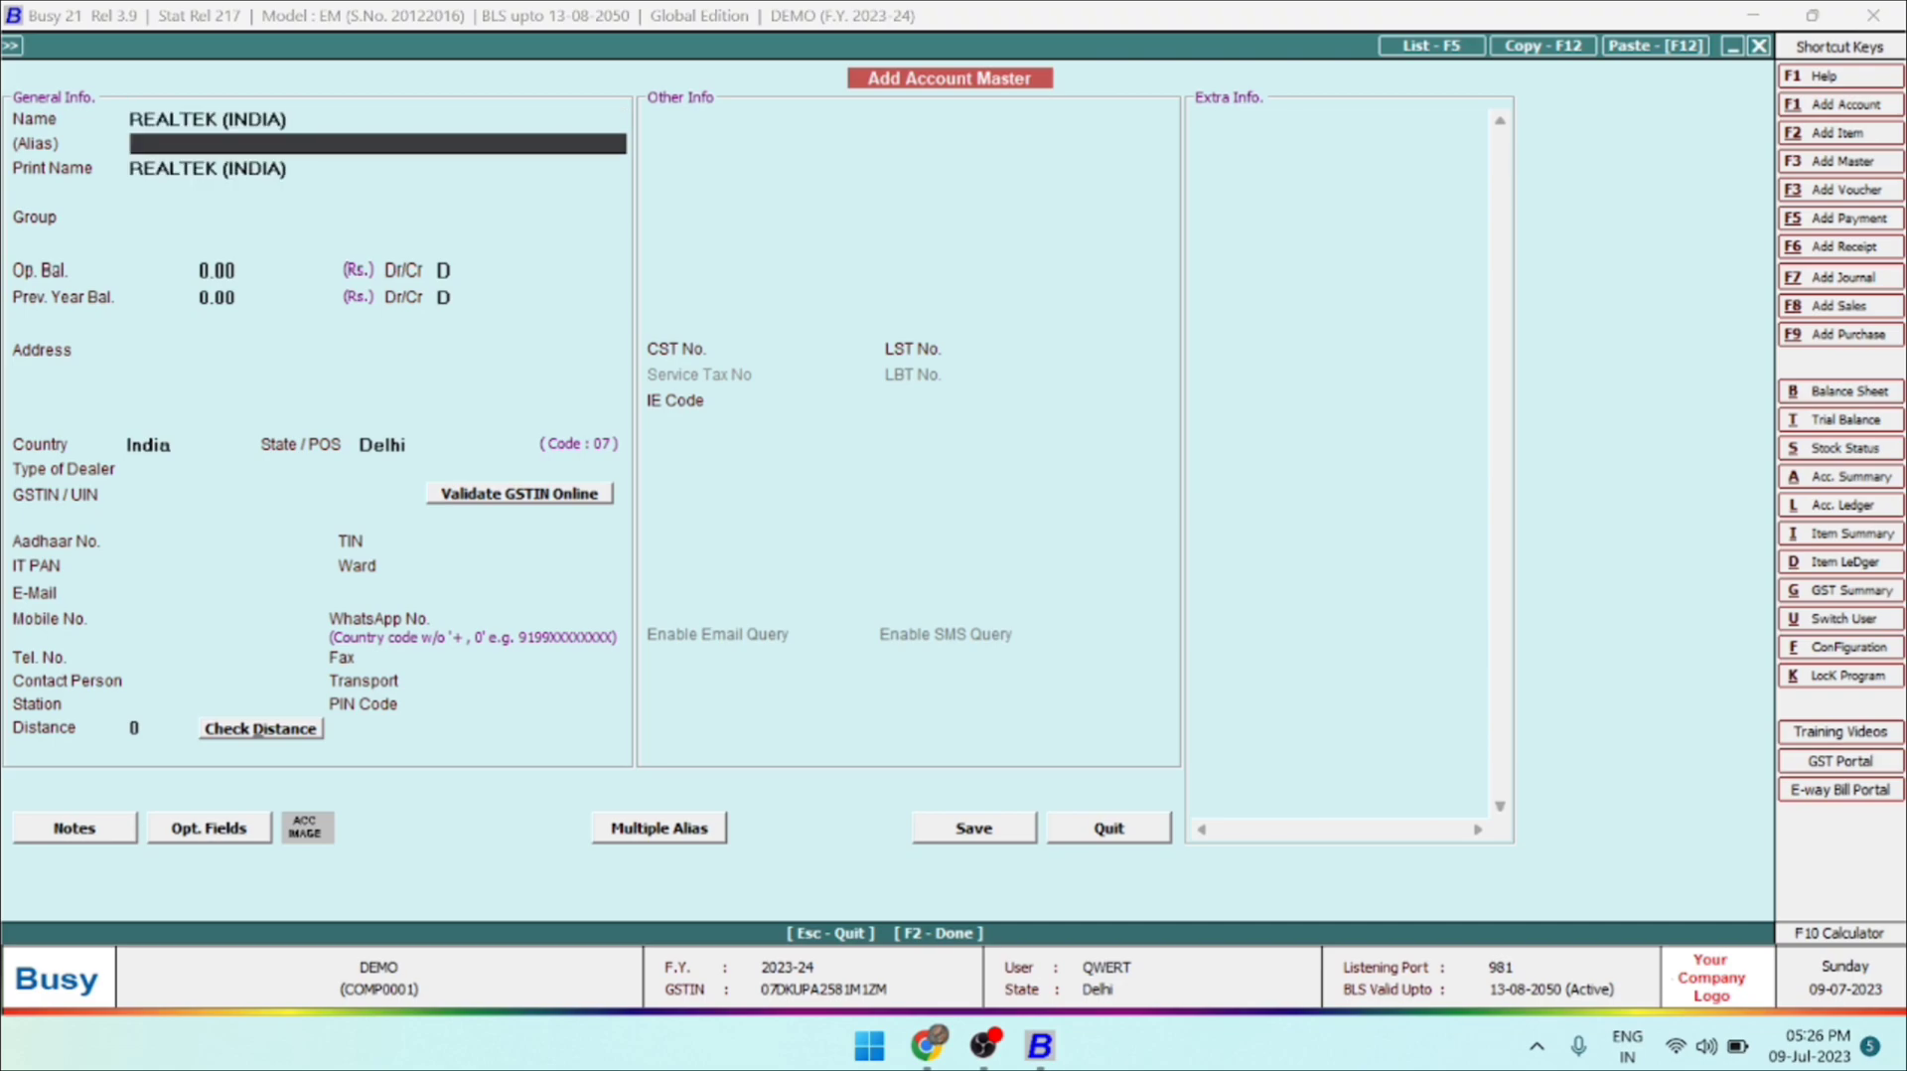
Leave the account's alias blank, keep REALTEK (INDIA) as the print name, and move on to the account group.
{"action": "key", "text": "Return"}
{"action": "key", "text": "Up"}
{"action": "key", "text": "Up"}
{"action": "key", "text": "Down"}
{"action": "key", "text": "Return"}
{"action": "key", "text": "Return"}
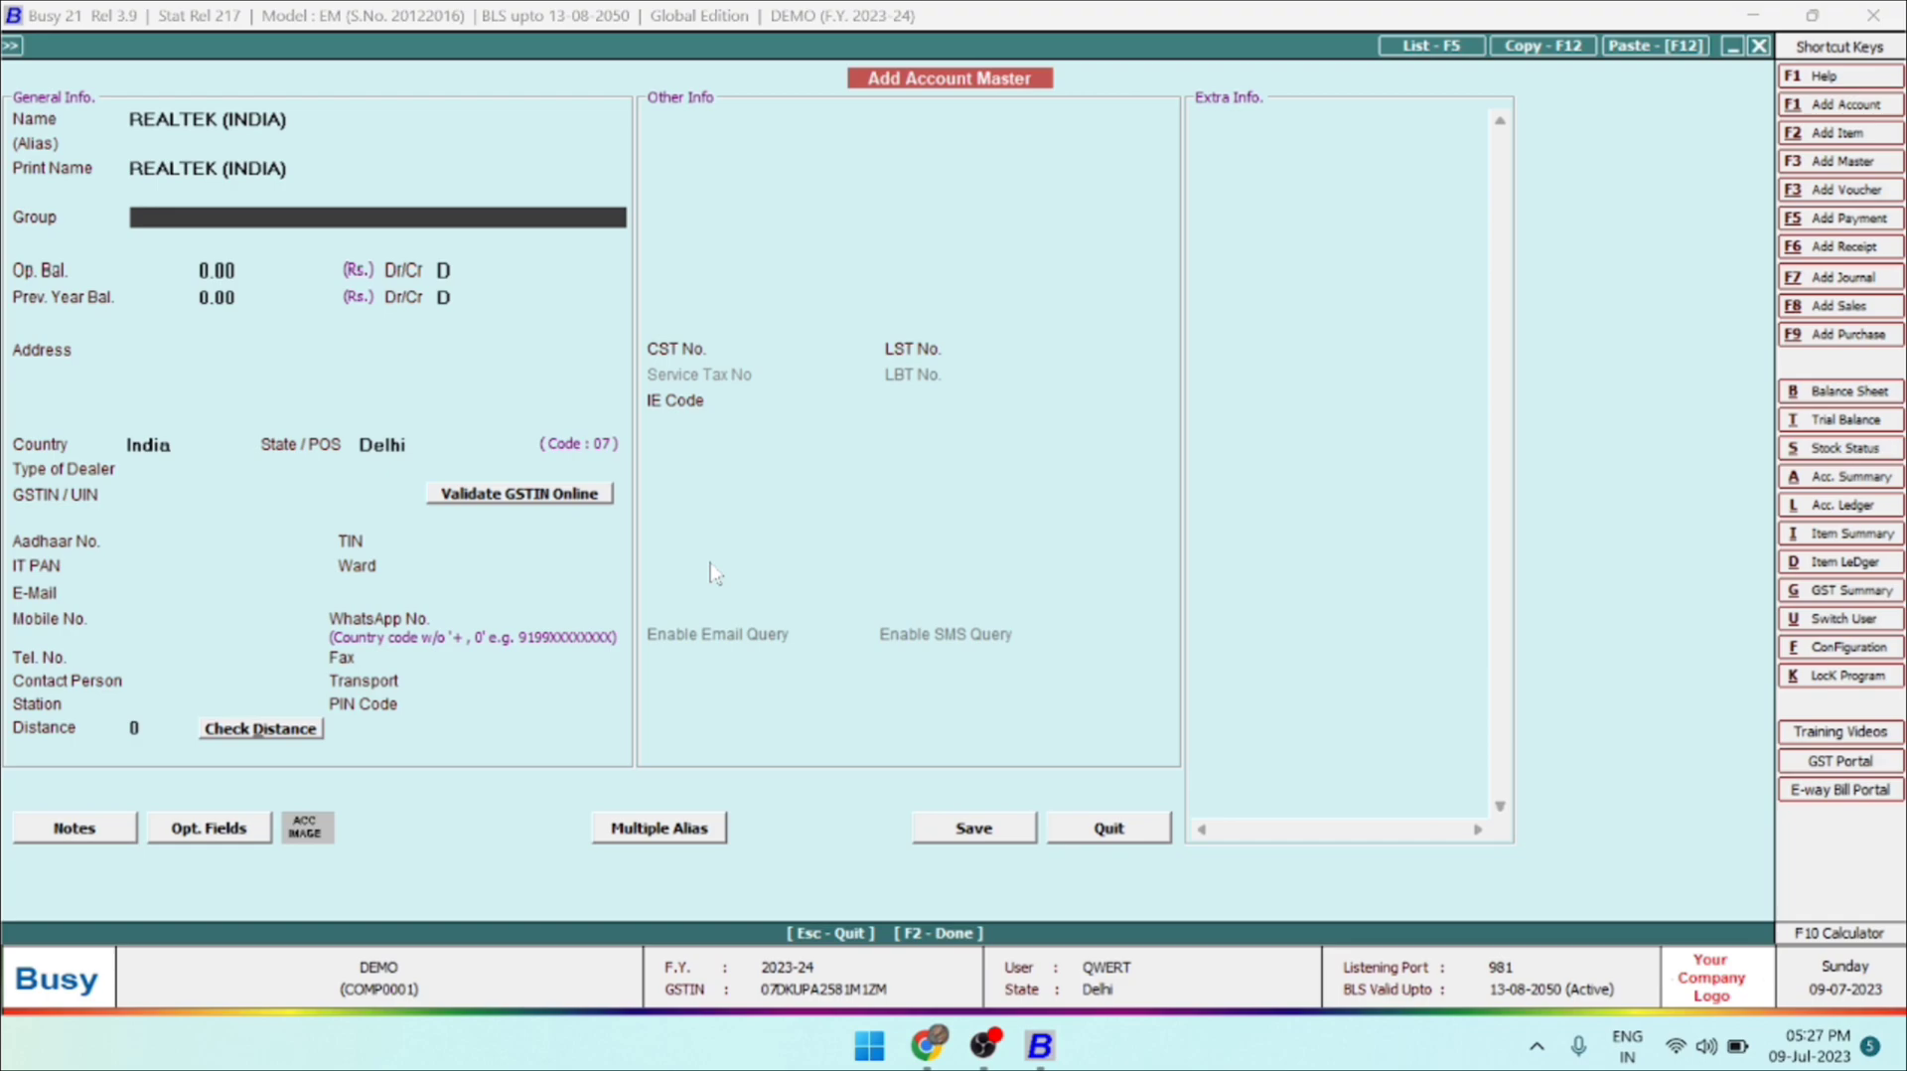
Assign the account to the Sundry Debtors group and keep its opening and previous year balances at 0.00.
{"action": "type", "text": "DEBT"}
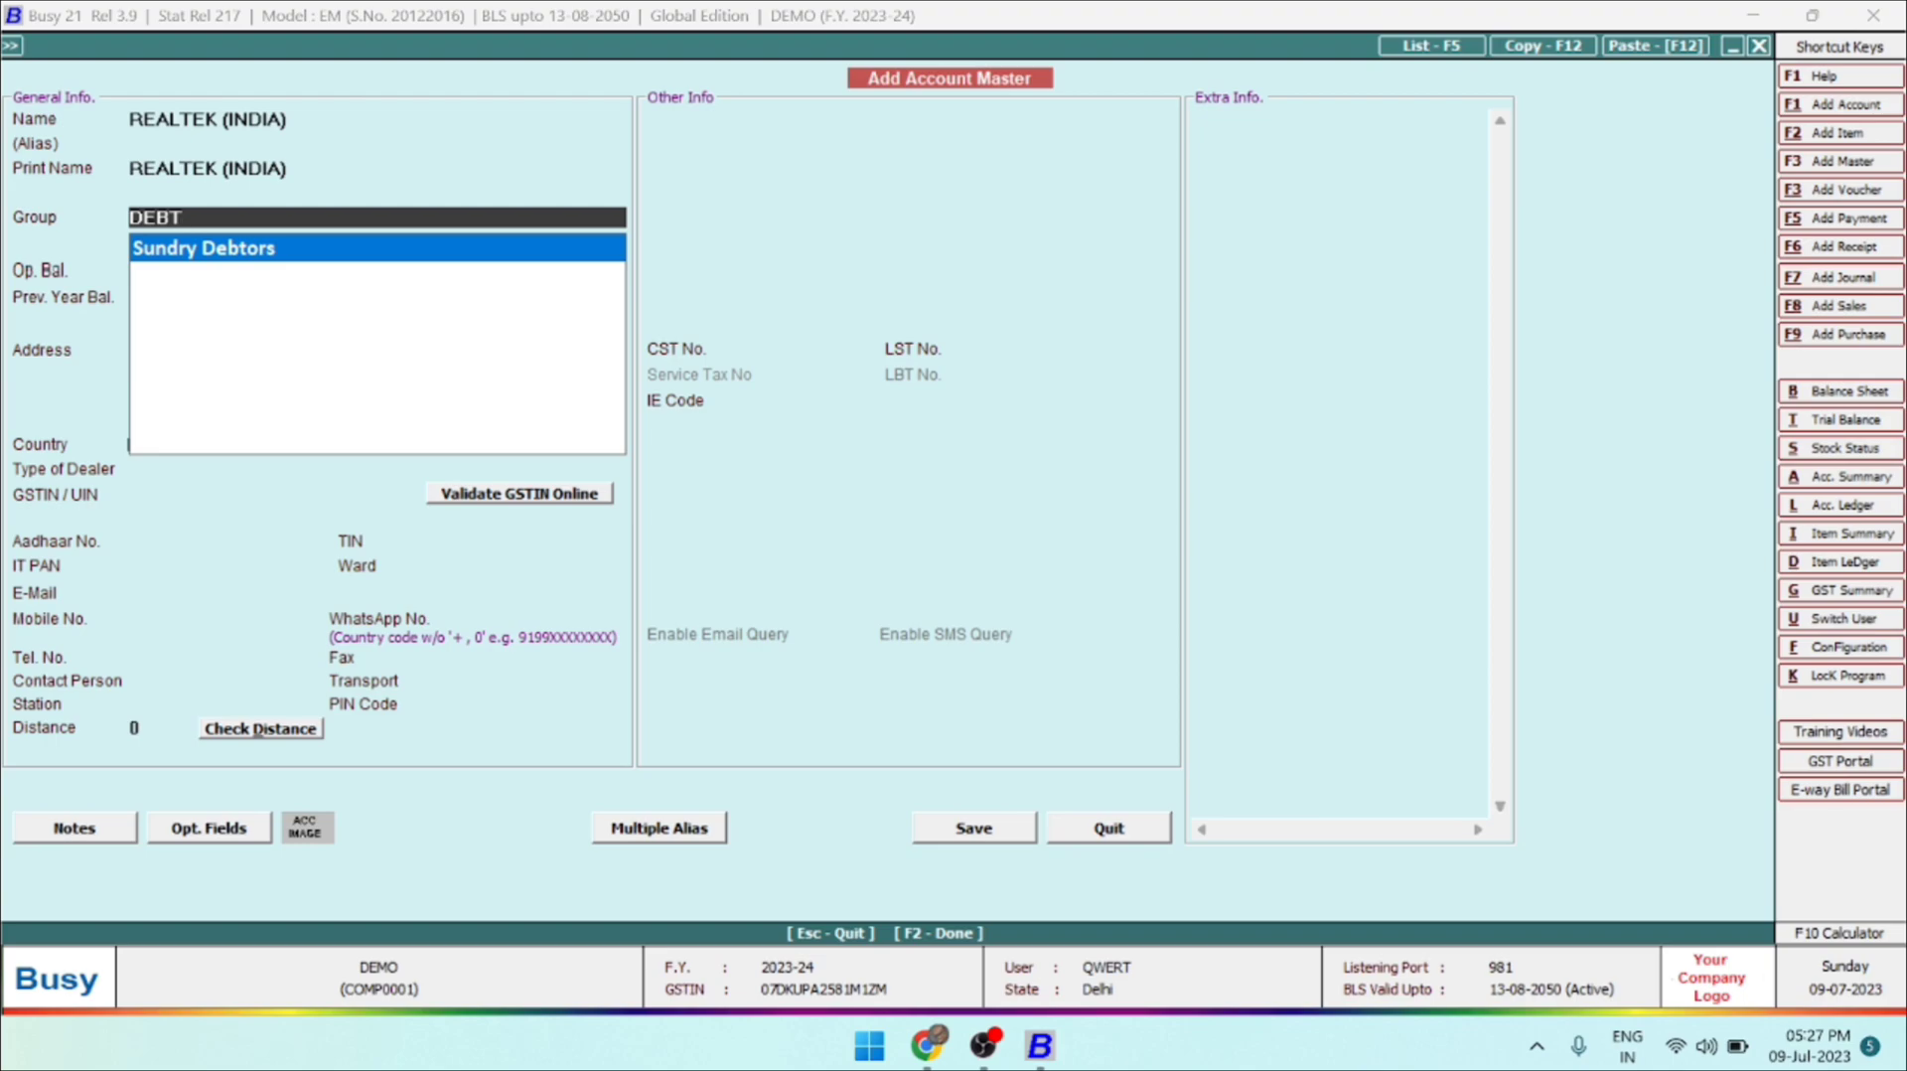
{"action": "key", "text": "Return"}
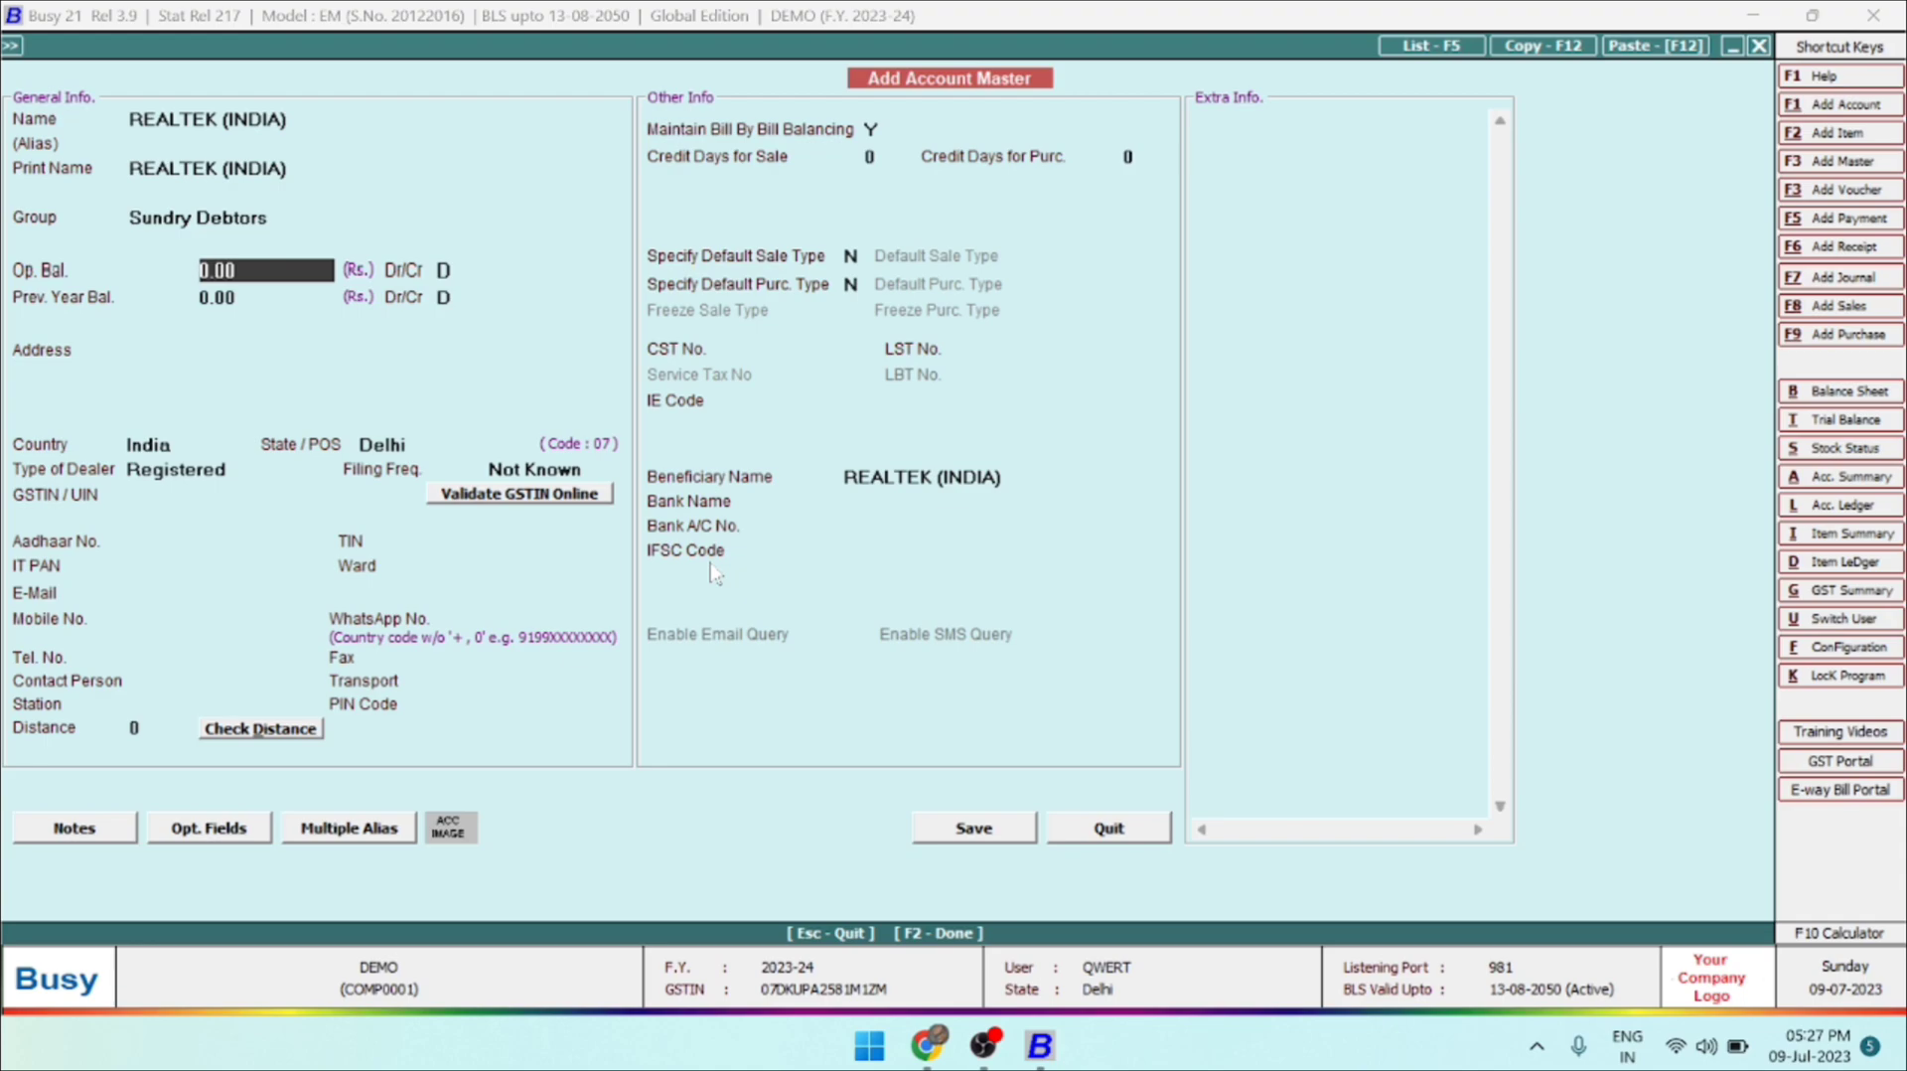
{"action": "key", "text": "Return"}
{"action": "key", "text": "Return"}
{"action": "key", "text": "Return"}
{"action": "key", "text": "Return"}
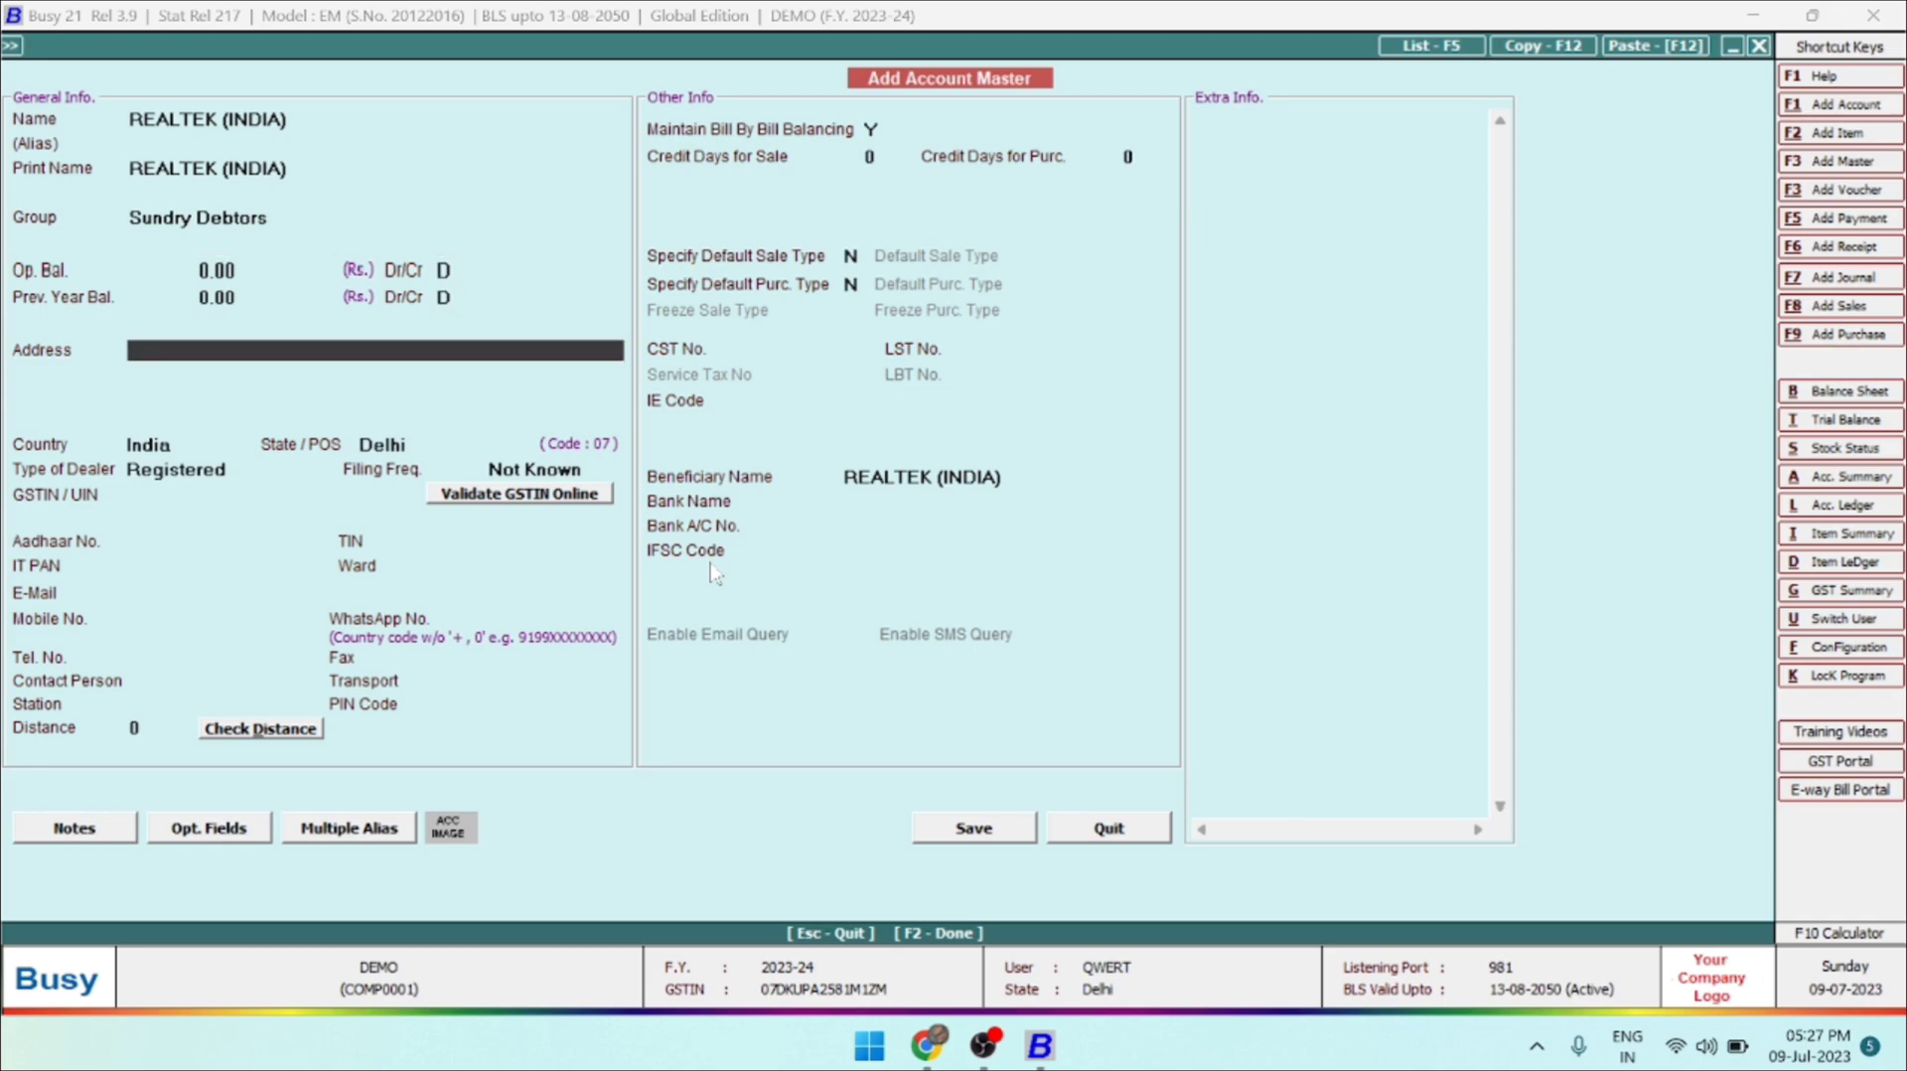
Enter the account's address and keep India as the country and Delhi as the state.
{"action": "type", "text": "NEARLA, DELHI"}
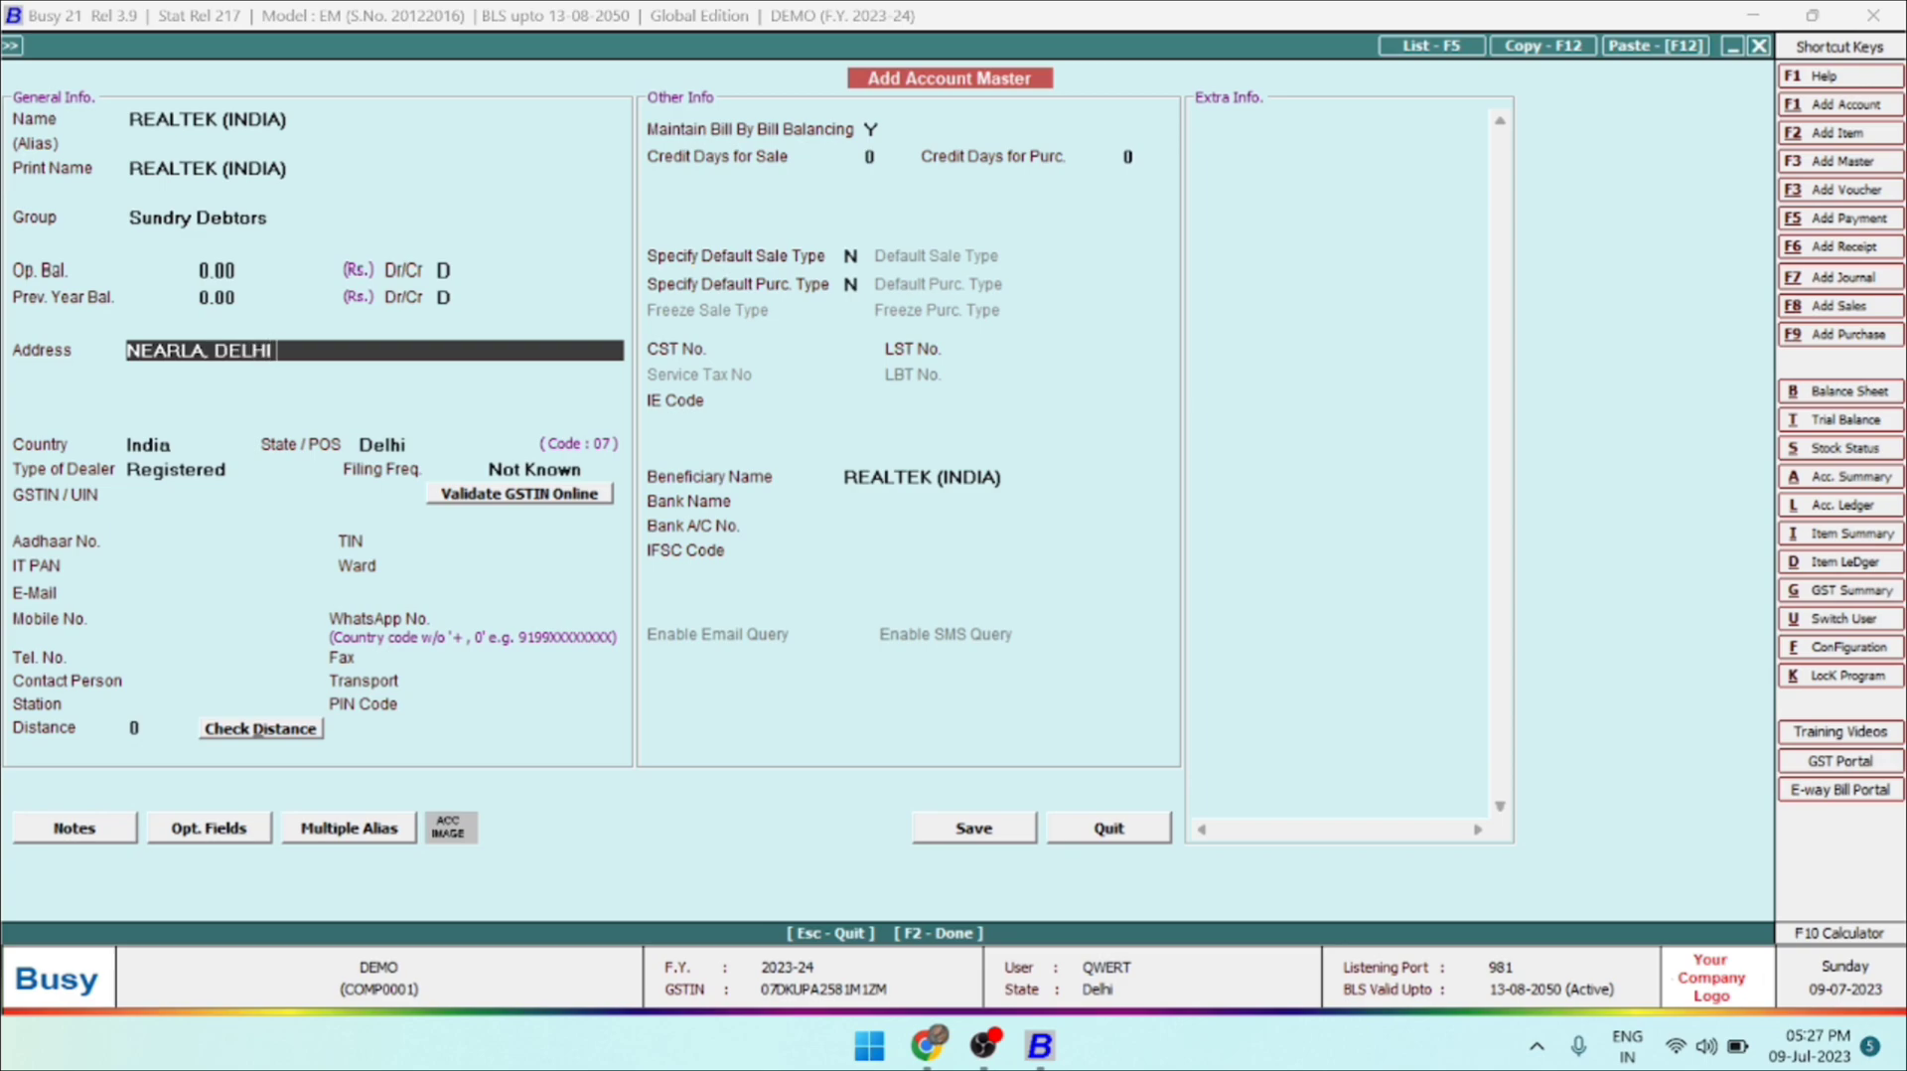
{"action": "key", "text": "Return"}
{"action": "key", "text": "Return"}
{"action": "key", "text": "Return"}
{"action": "key", "text": "Return"}
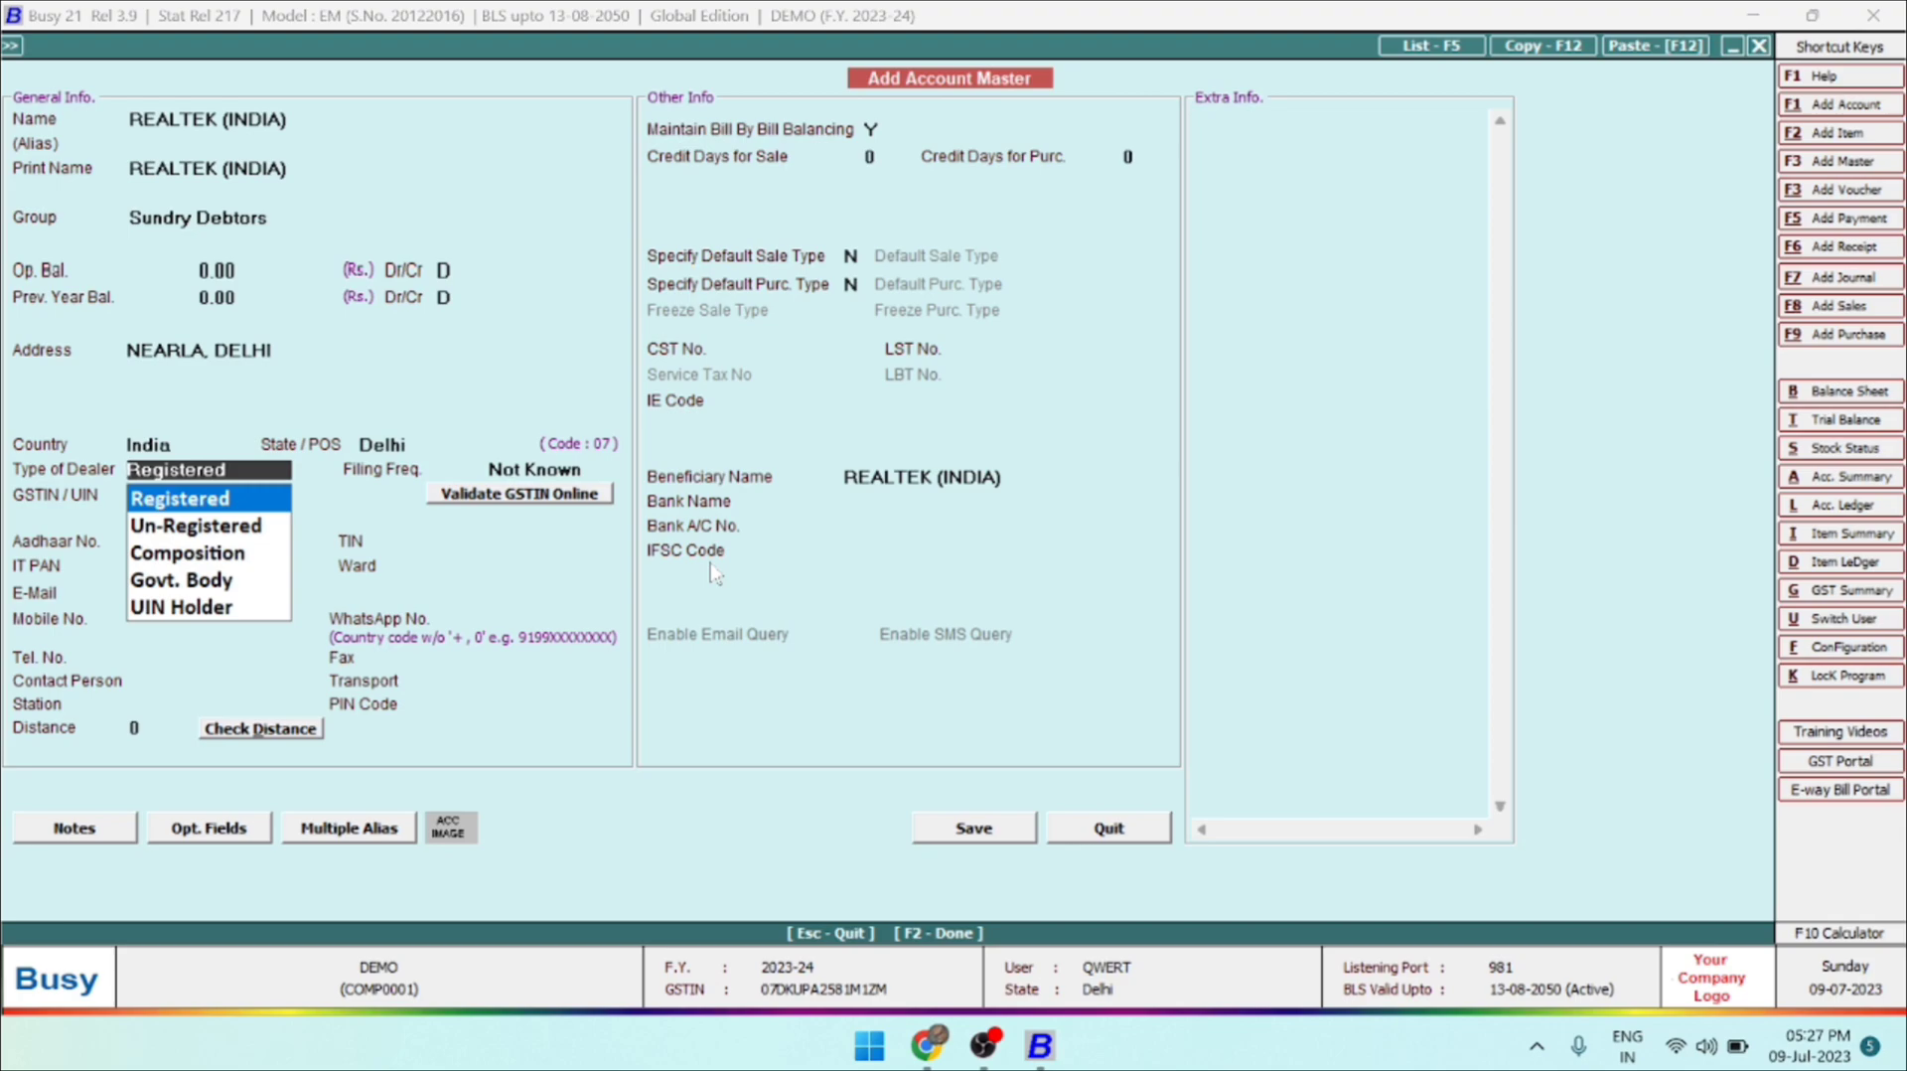
Look through the dealer types, choose Registered, and keep the filing frequency as Not Known.
{"action": "key", "text": "Down"}
{"action": "key", "text": "Down"}
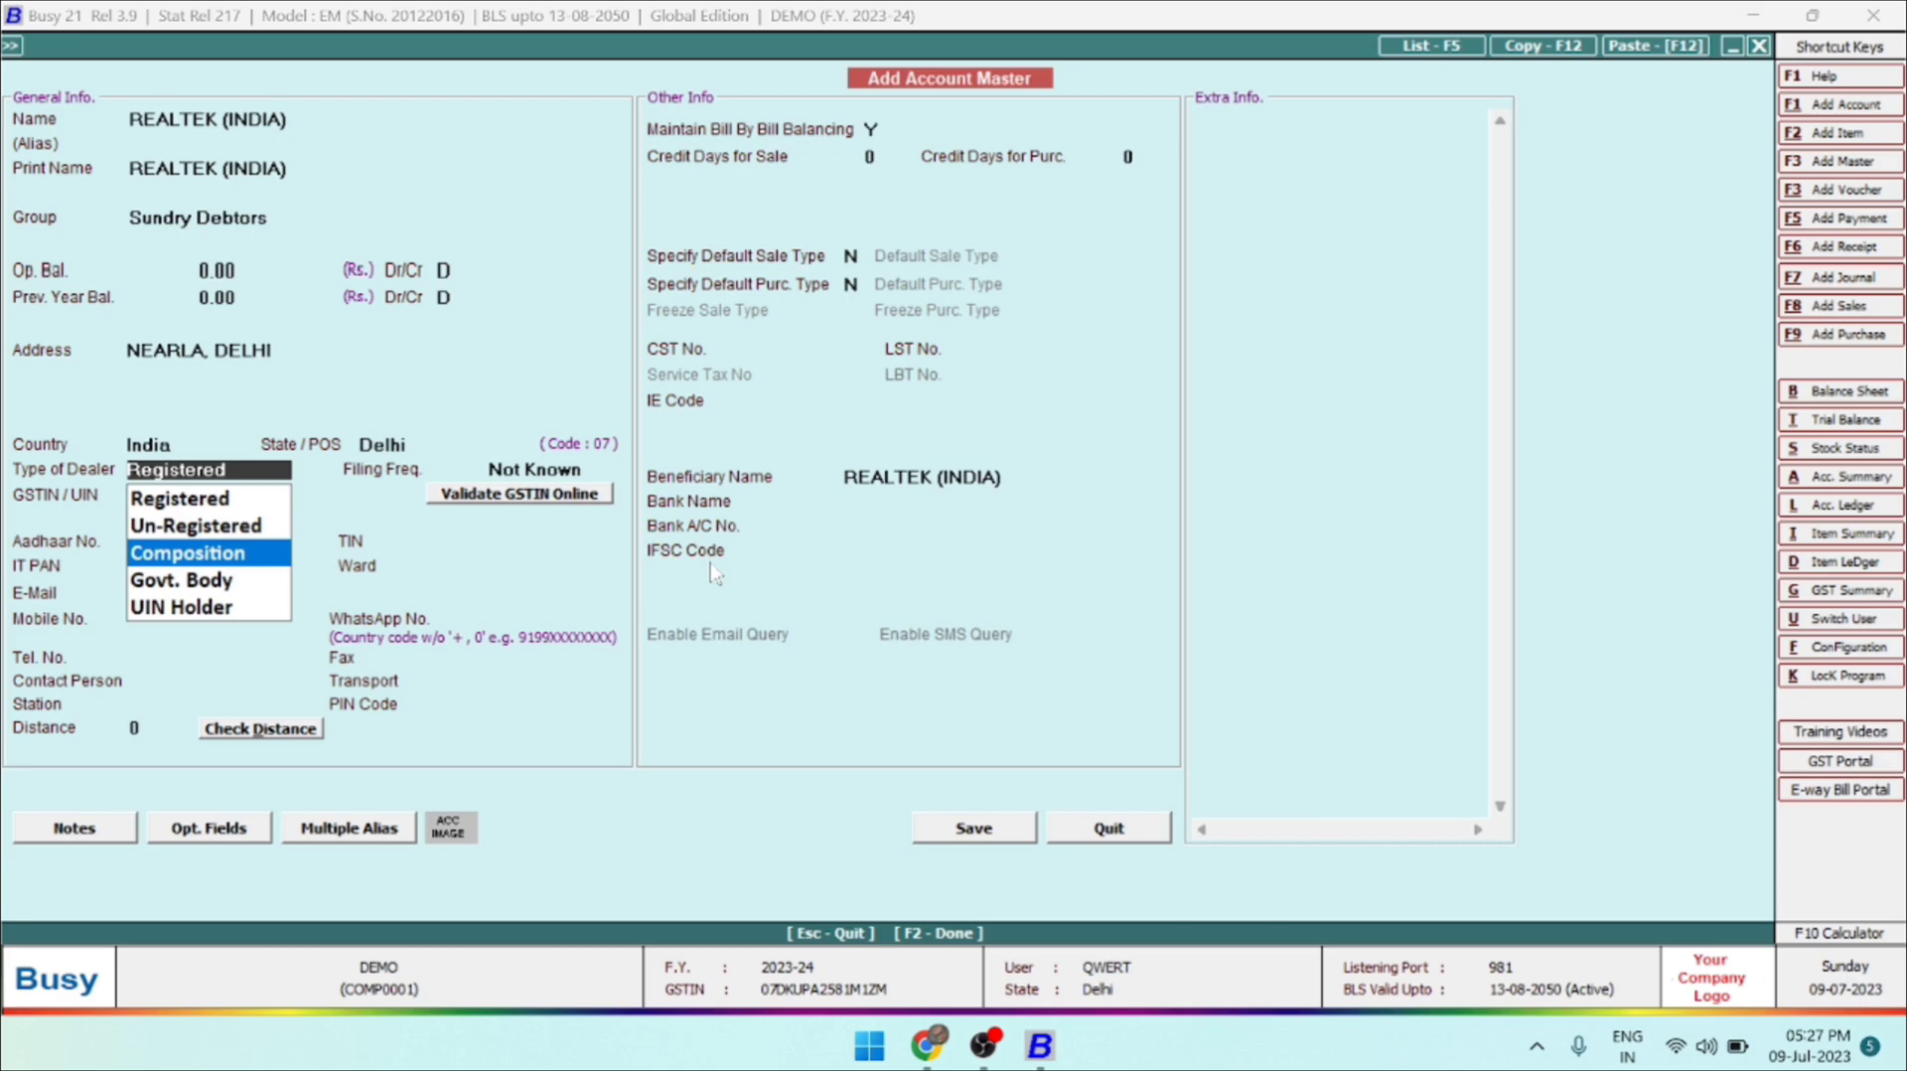
{"action": "key", "text": "Down"}
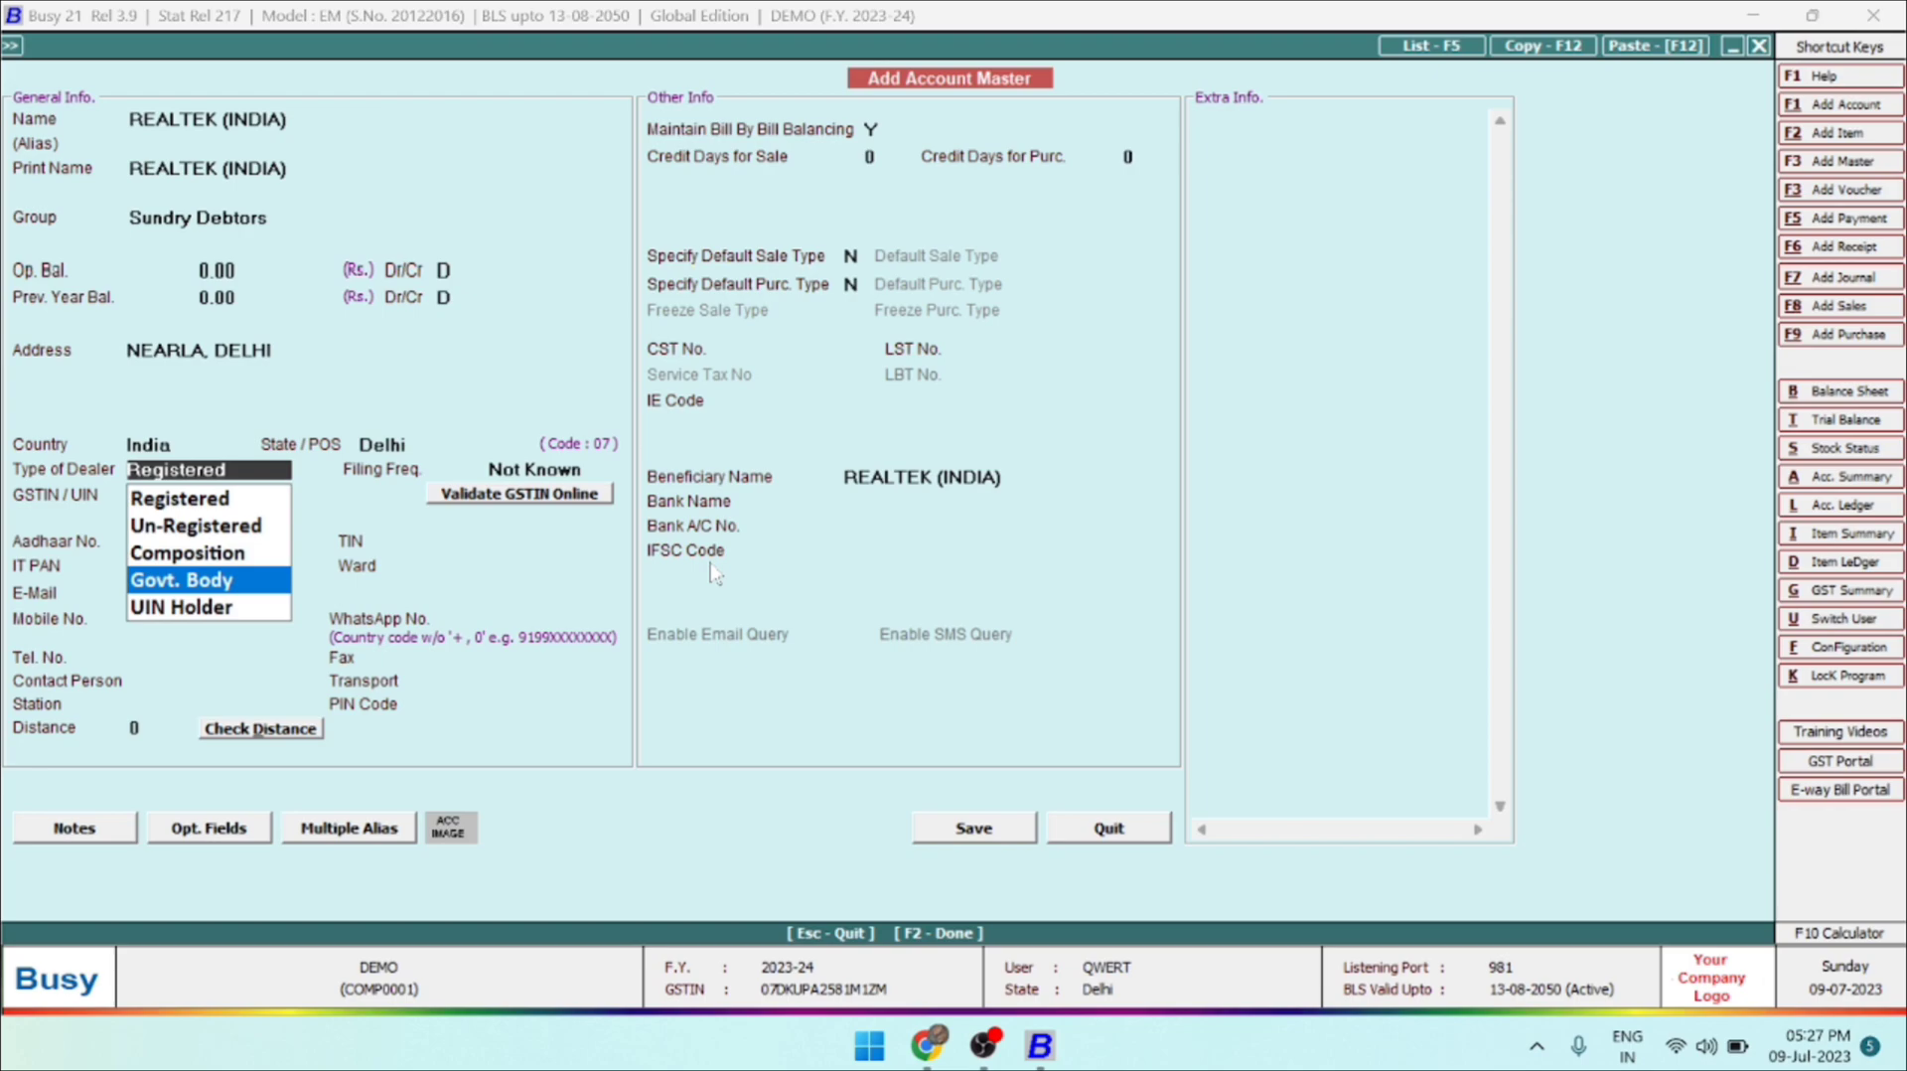
{"action": "key", "text": "Down"}
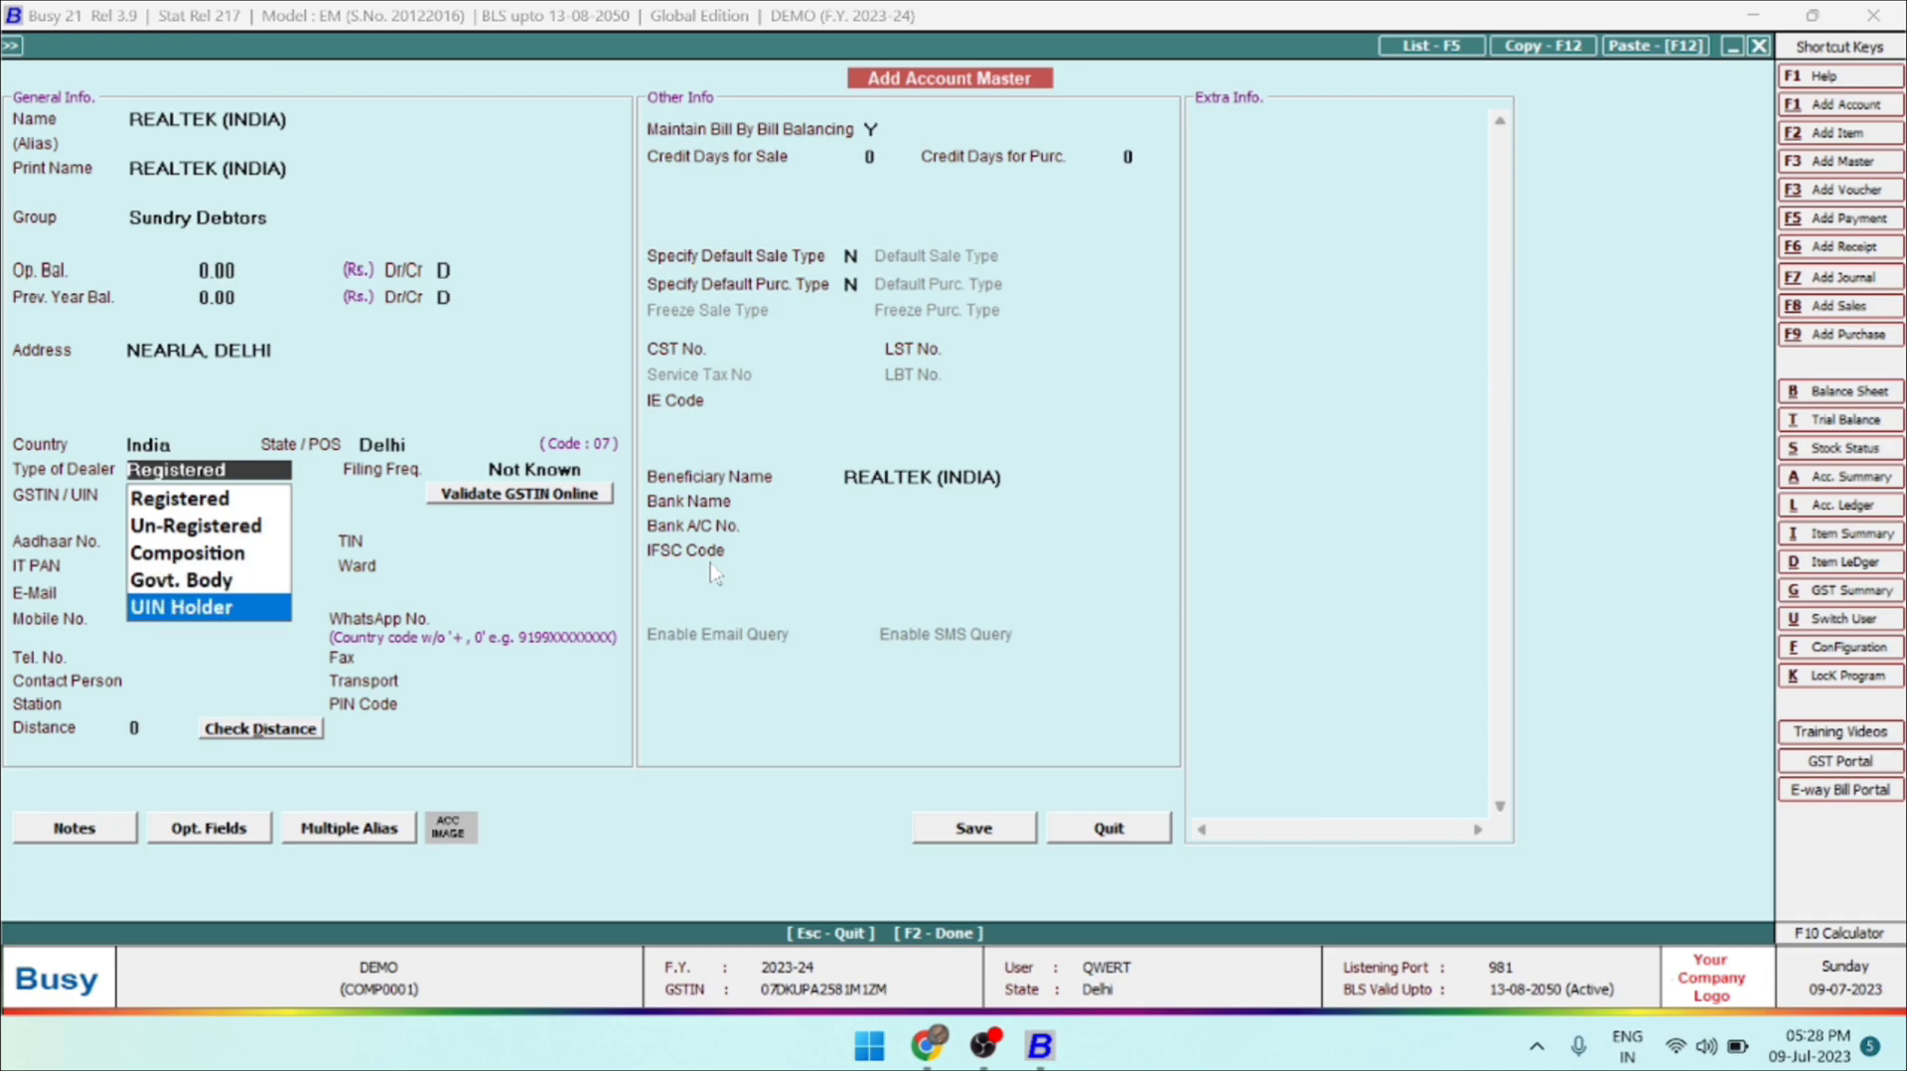
{"action": "key", "text": "Up"}
{"action": "key", "text": "Up"}
{"action": "key", "text": "Up"}
{"action": "key", "text": "Up"}
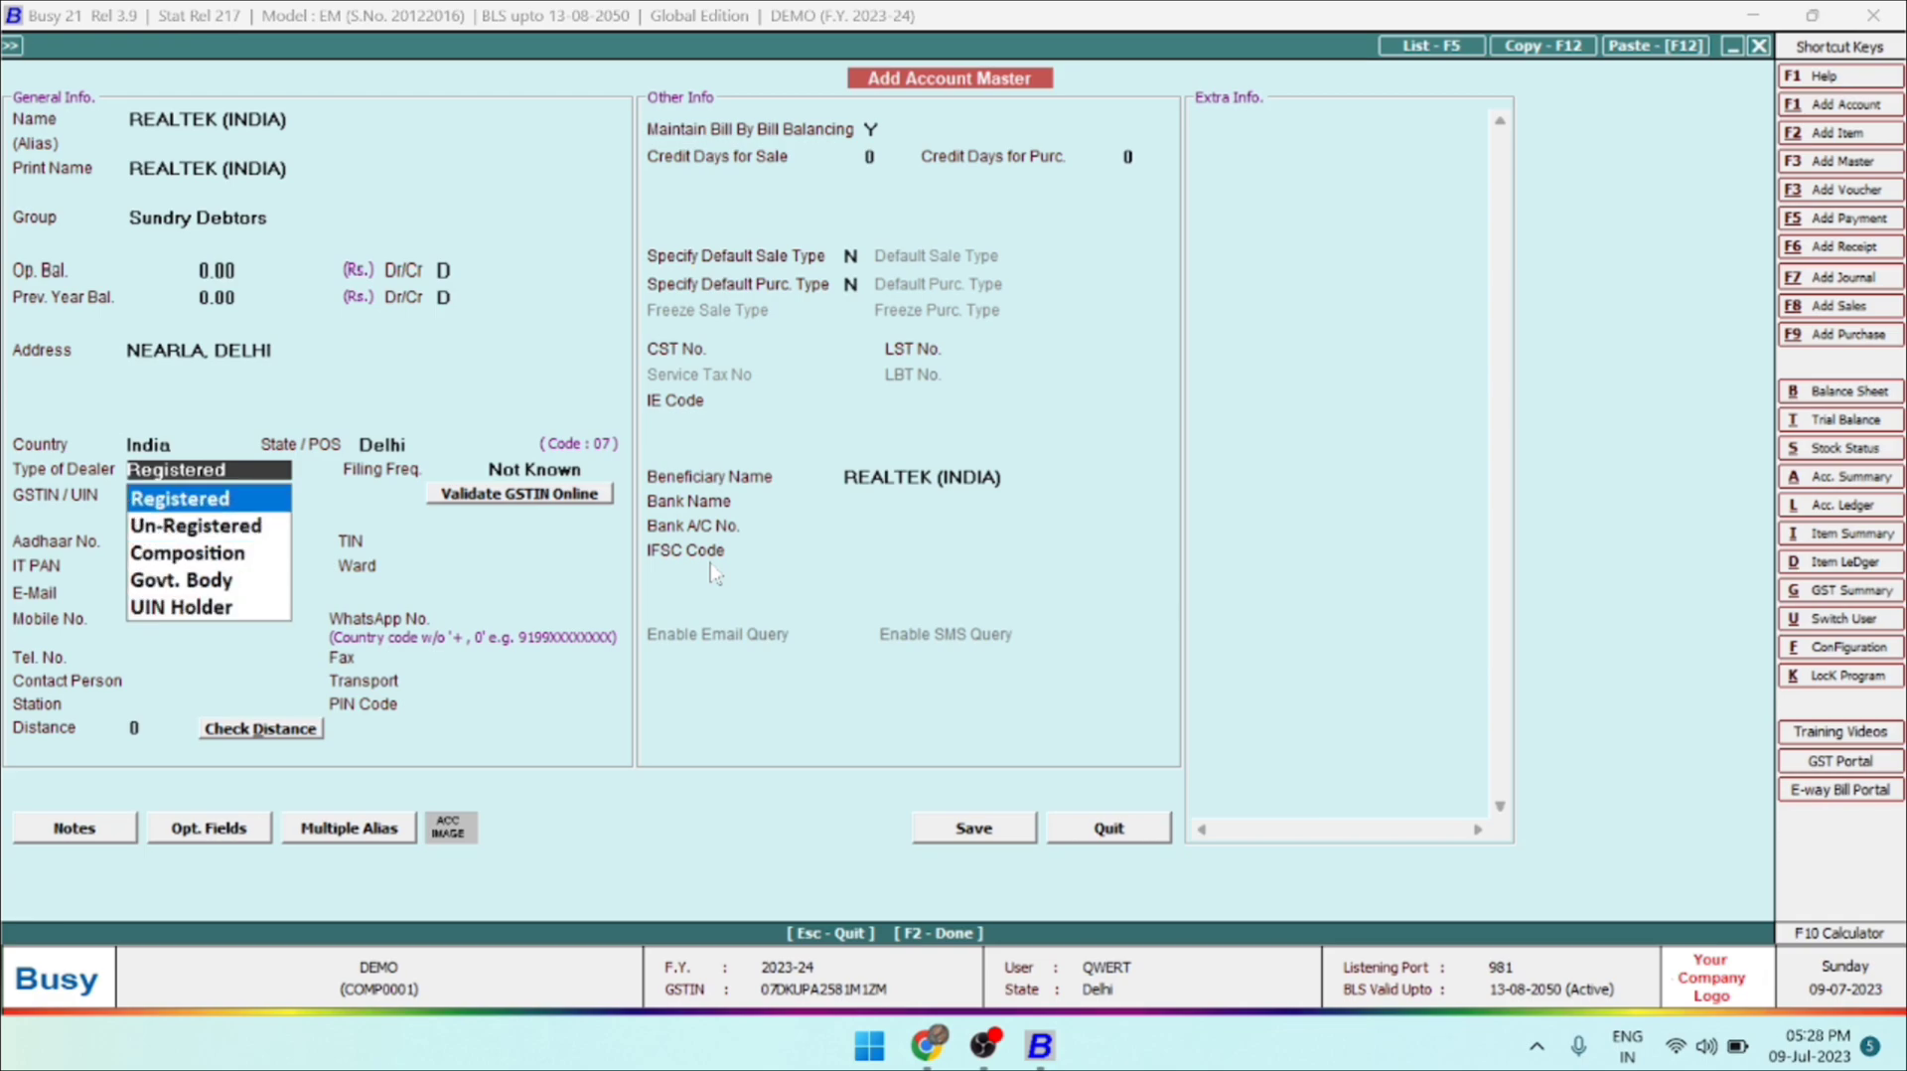
{"action": "key", "text": "Return"}
{"action": "key", "text": "Return"}
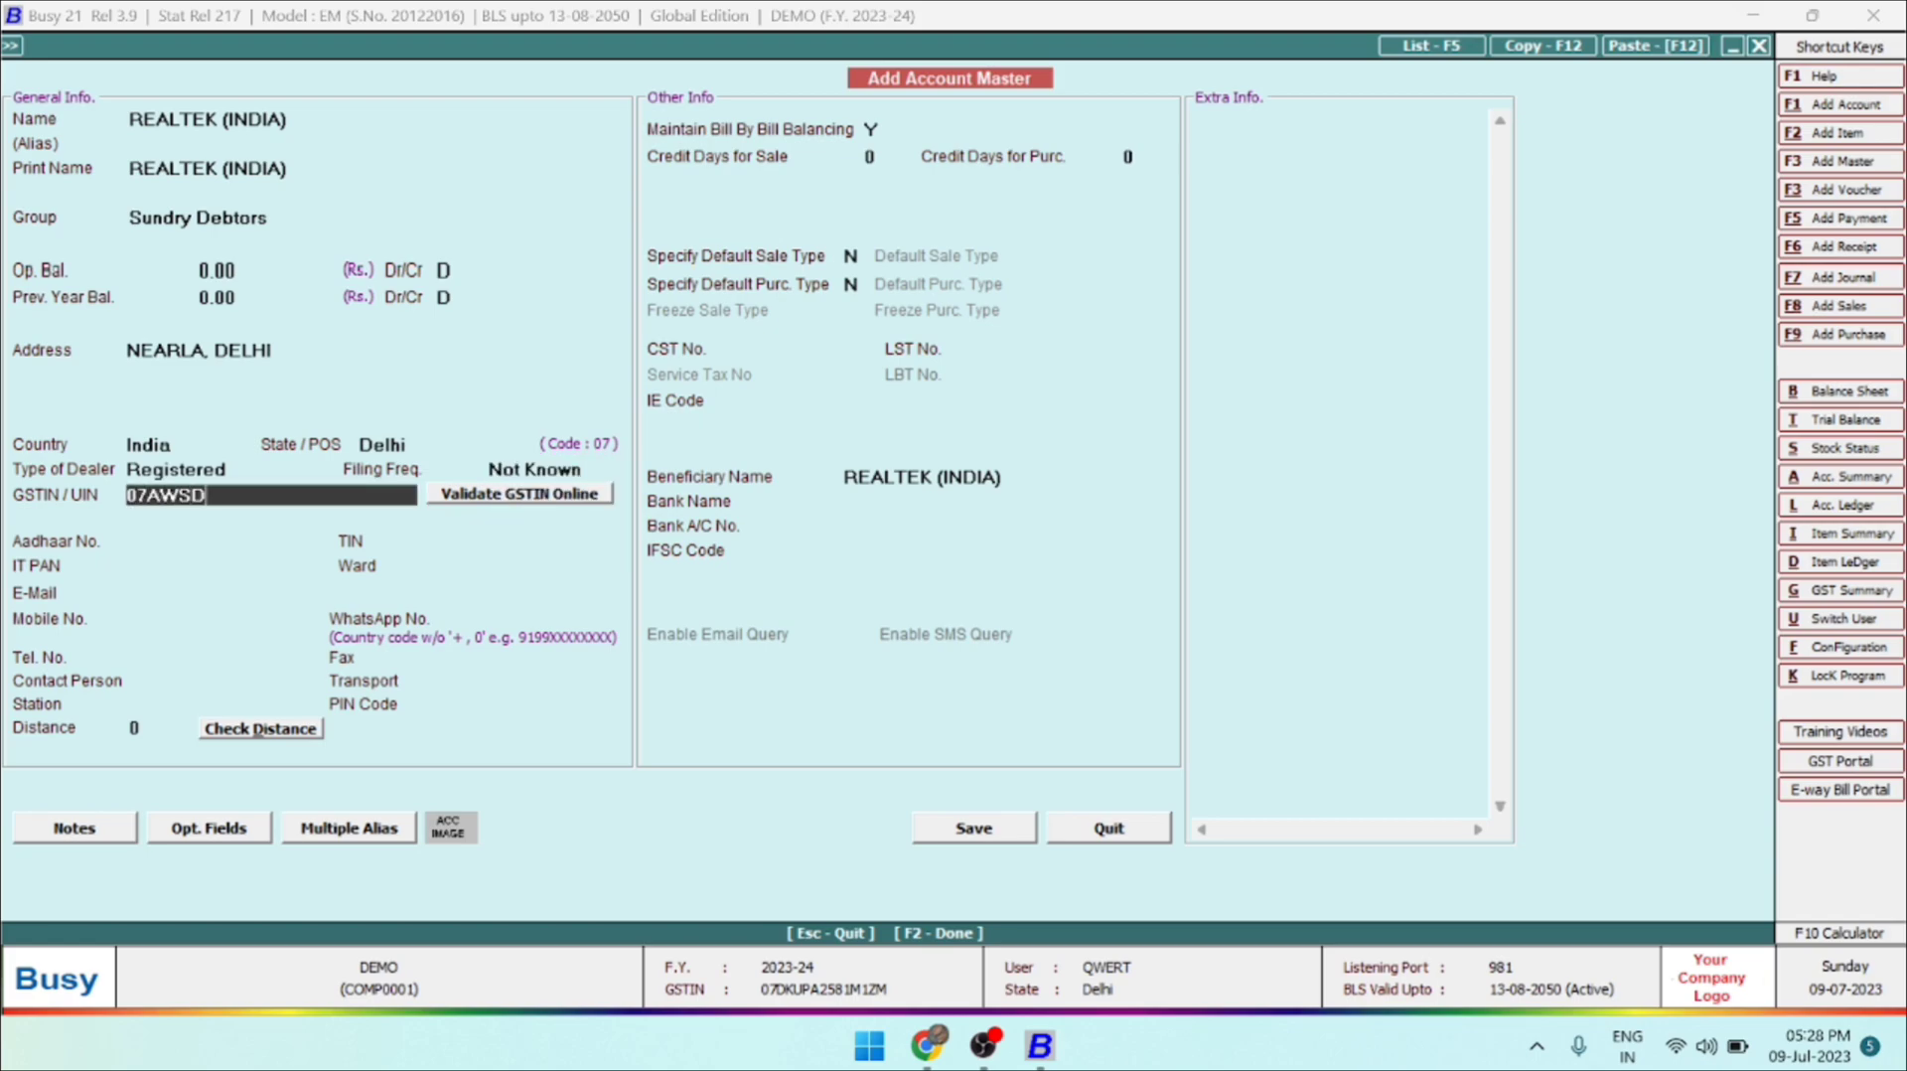
Enter the account's GSTIN and decline to continue with the number as entered.
{"action": "key", "text": "Return"}
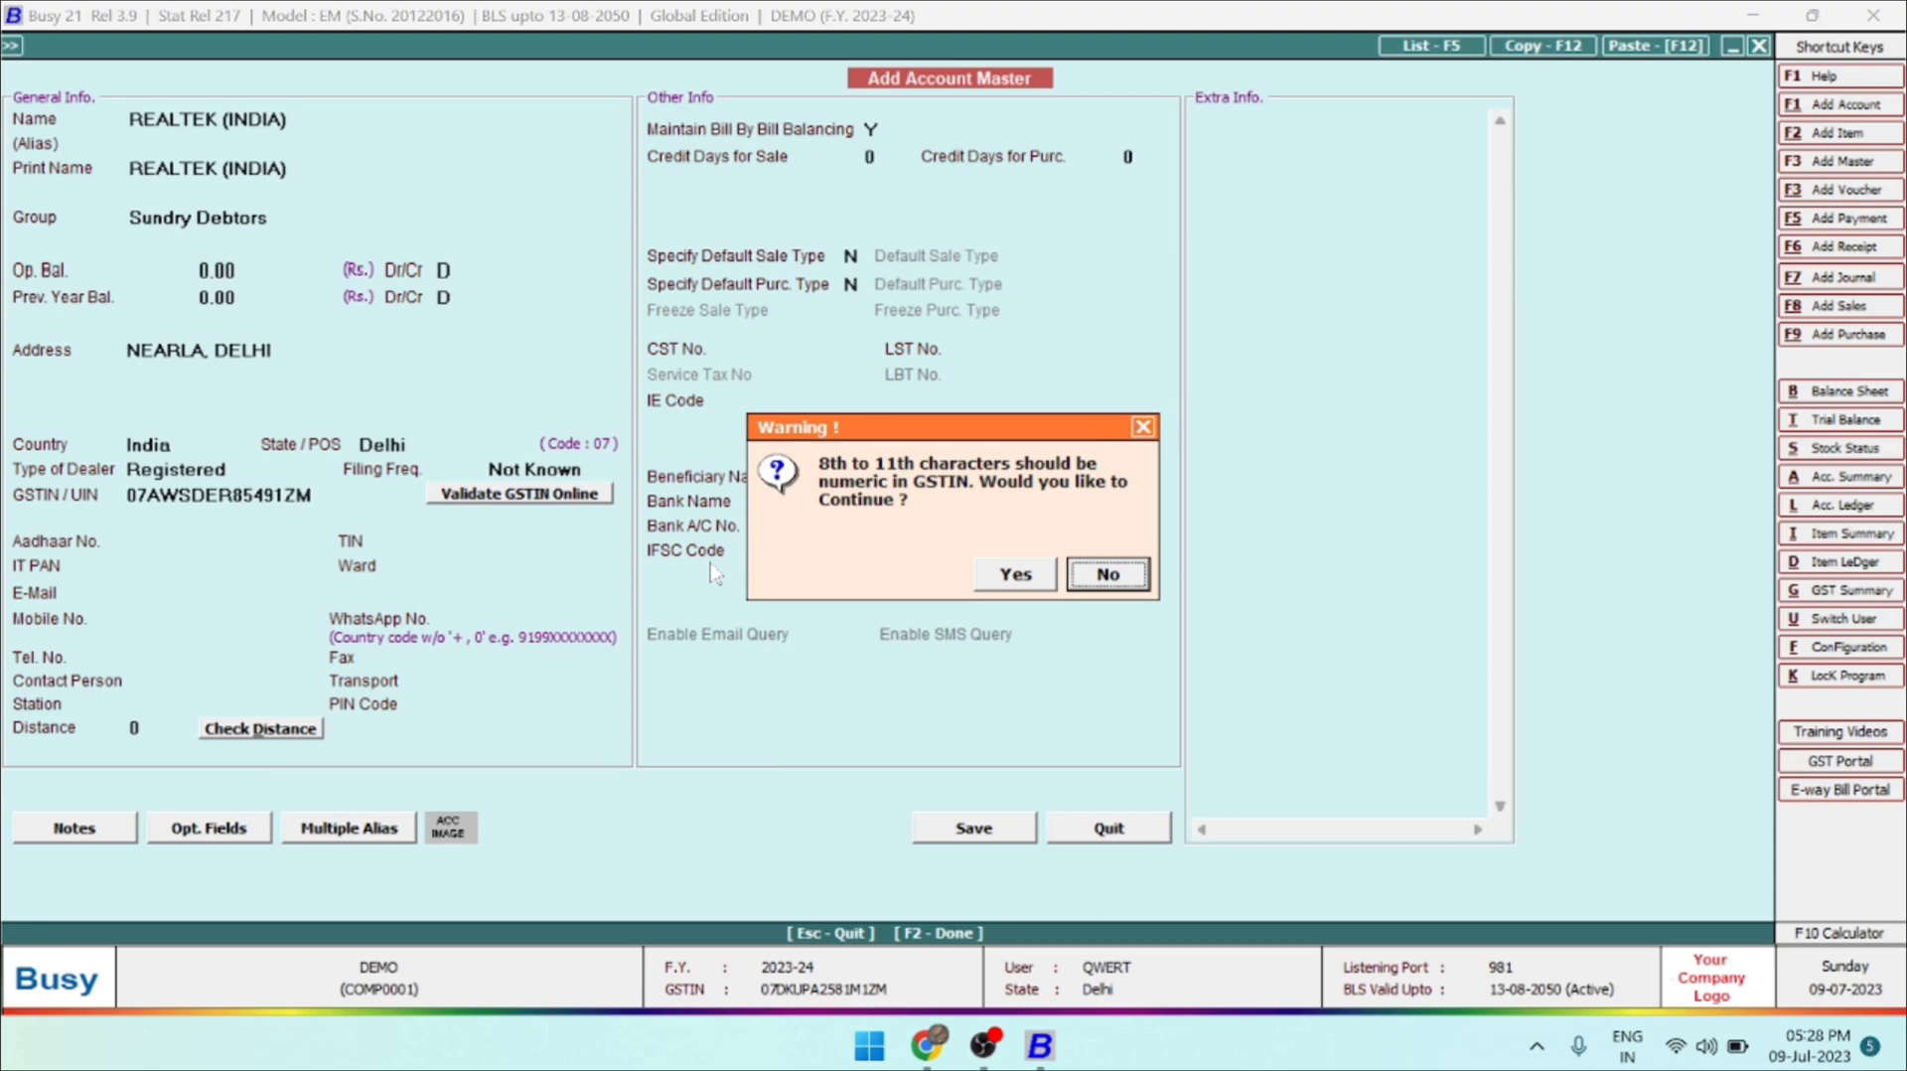
{"action": "key", "text": "Return"}
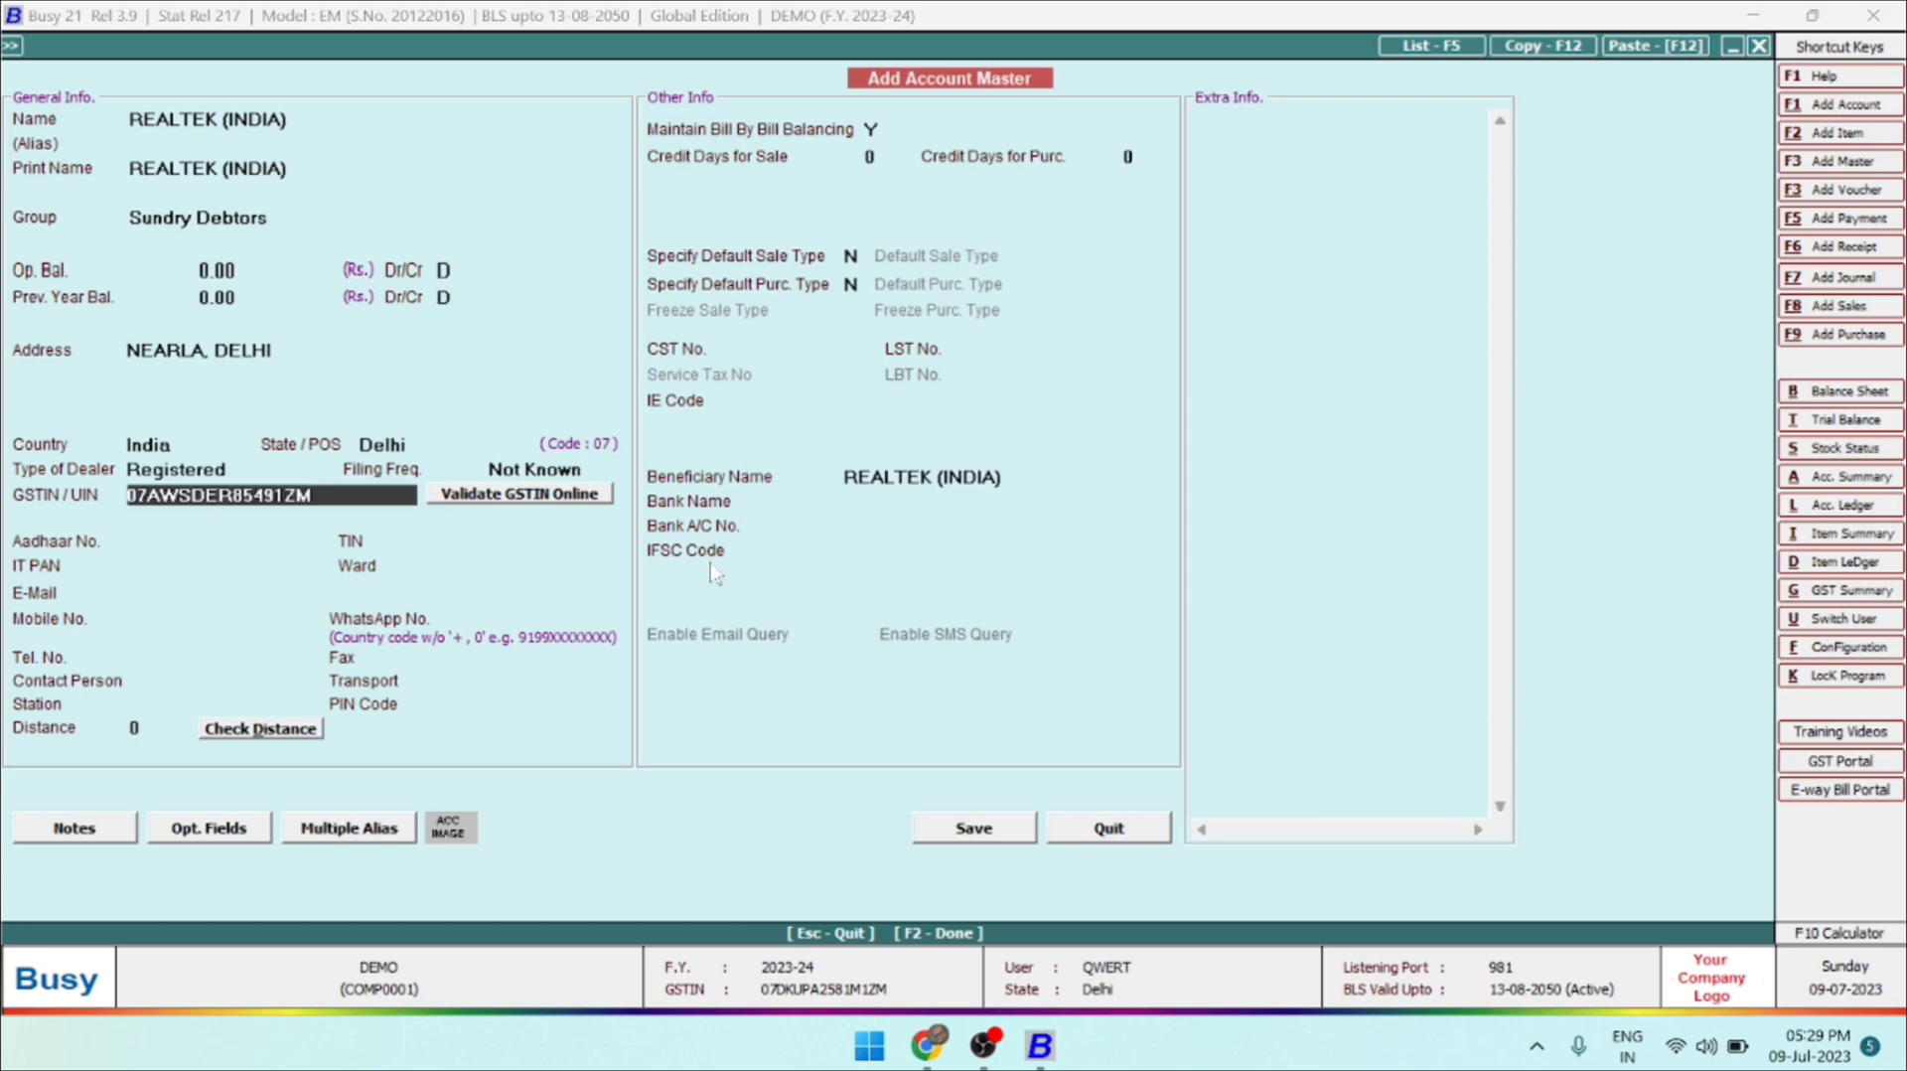
Insert the missing letter after the four digits of the GSTIN and accept the number despite its length.
{"action": "key", "text": "Right"}
{"action": "key", "text": "Right"}
{"action": "key", "text": "Right"}
{"action": "key", "text": "Right"}
{"action": "key", "text": "Right"}
{"action": "key", "text": "Right"}
{"action": "key", "text": "Right"}
{"action": "key", "text": "Right"}
{"action": "key", "text": "Right"}
{"action": "key", "text": "Right"}
{"action": "type", "text": "R"}
{"action": "key", "text": "Return"}
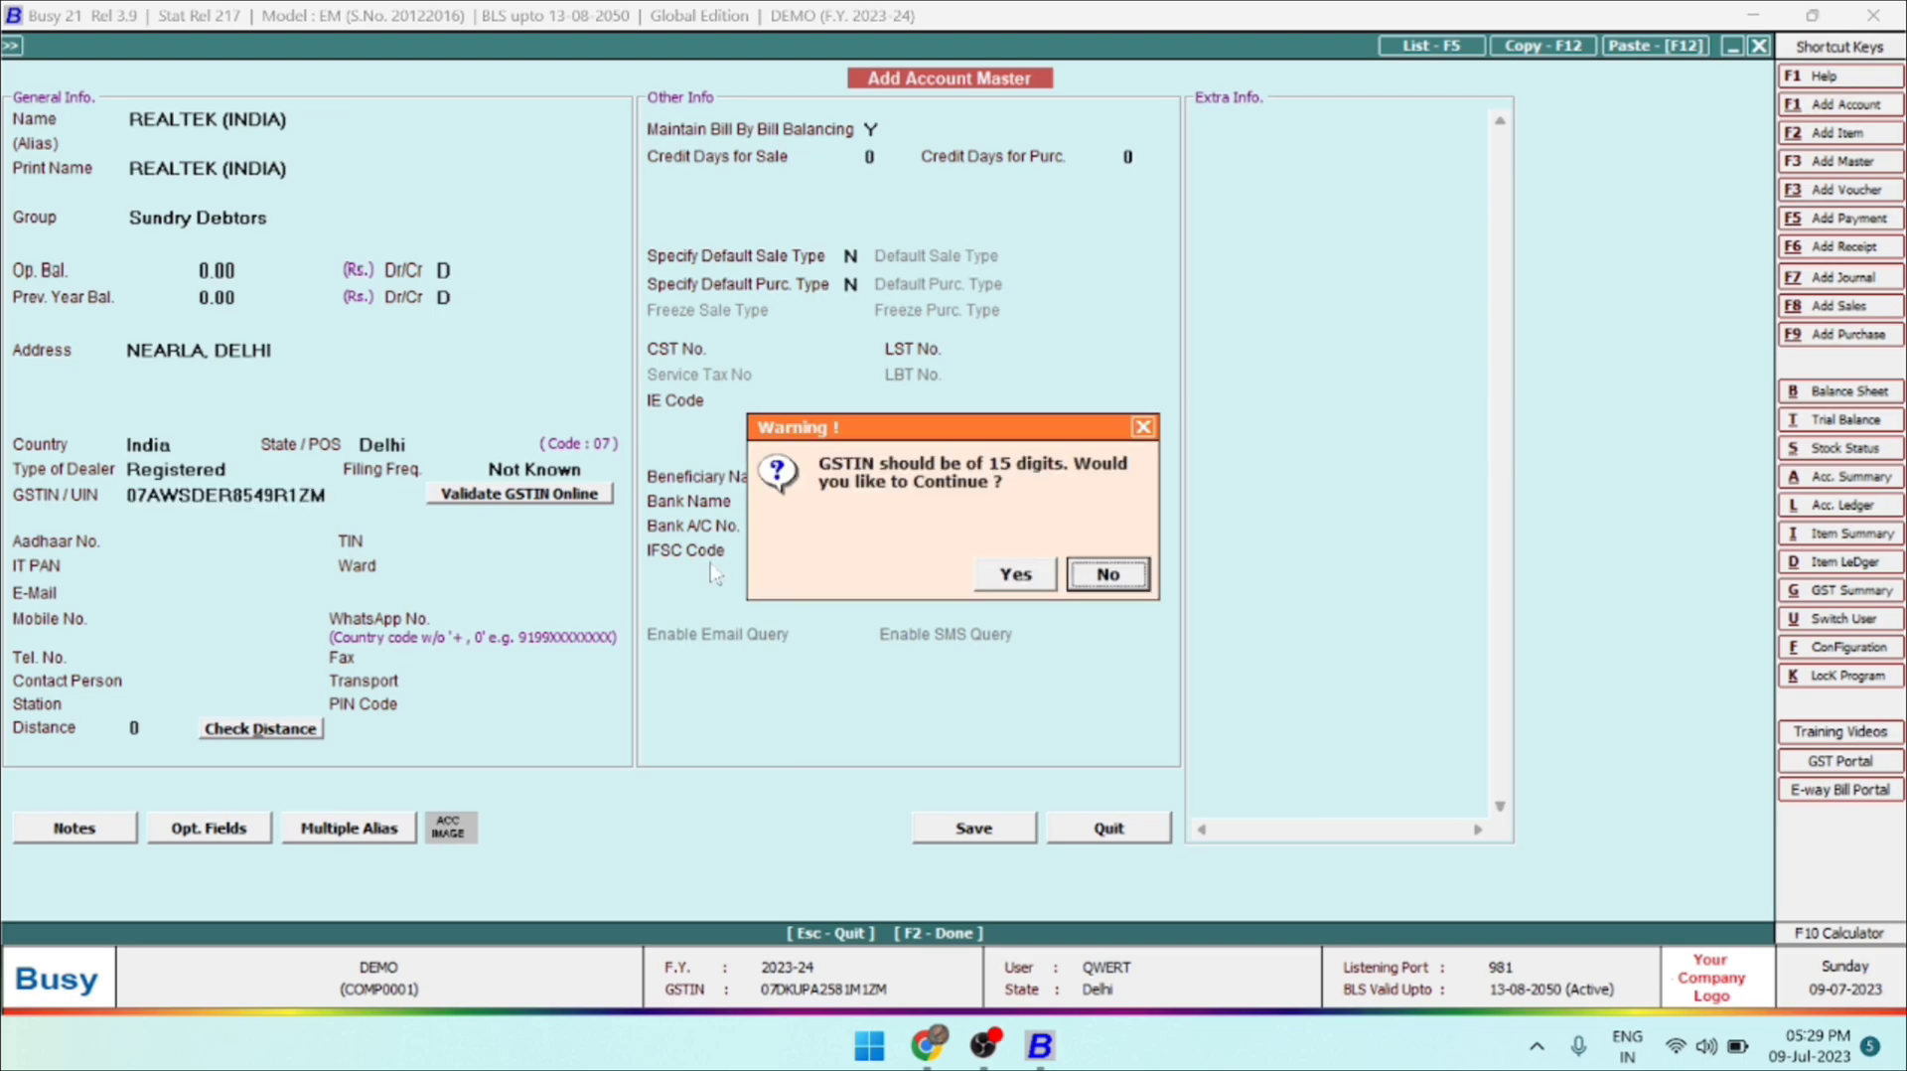
{"action": "key", "text": "Left"}
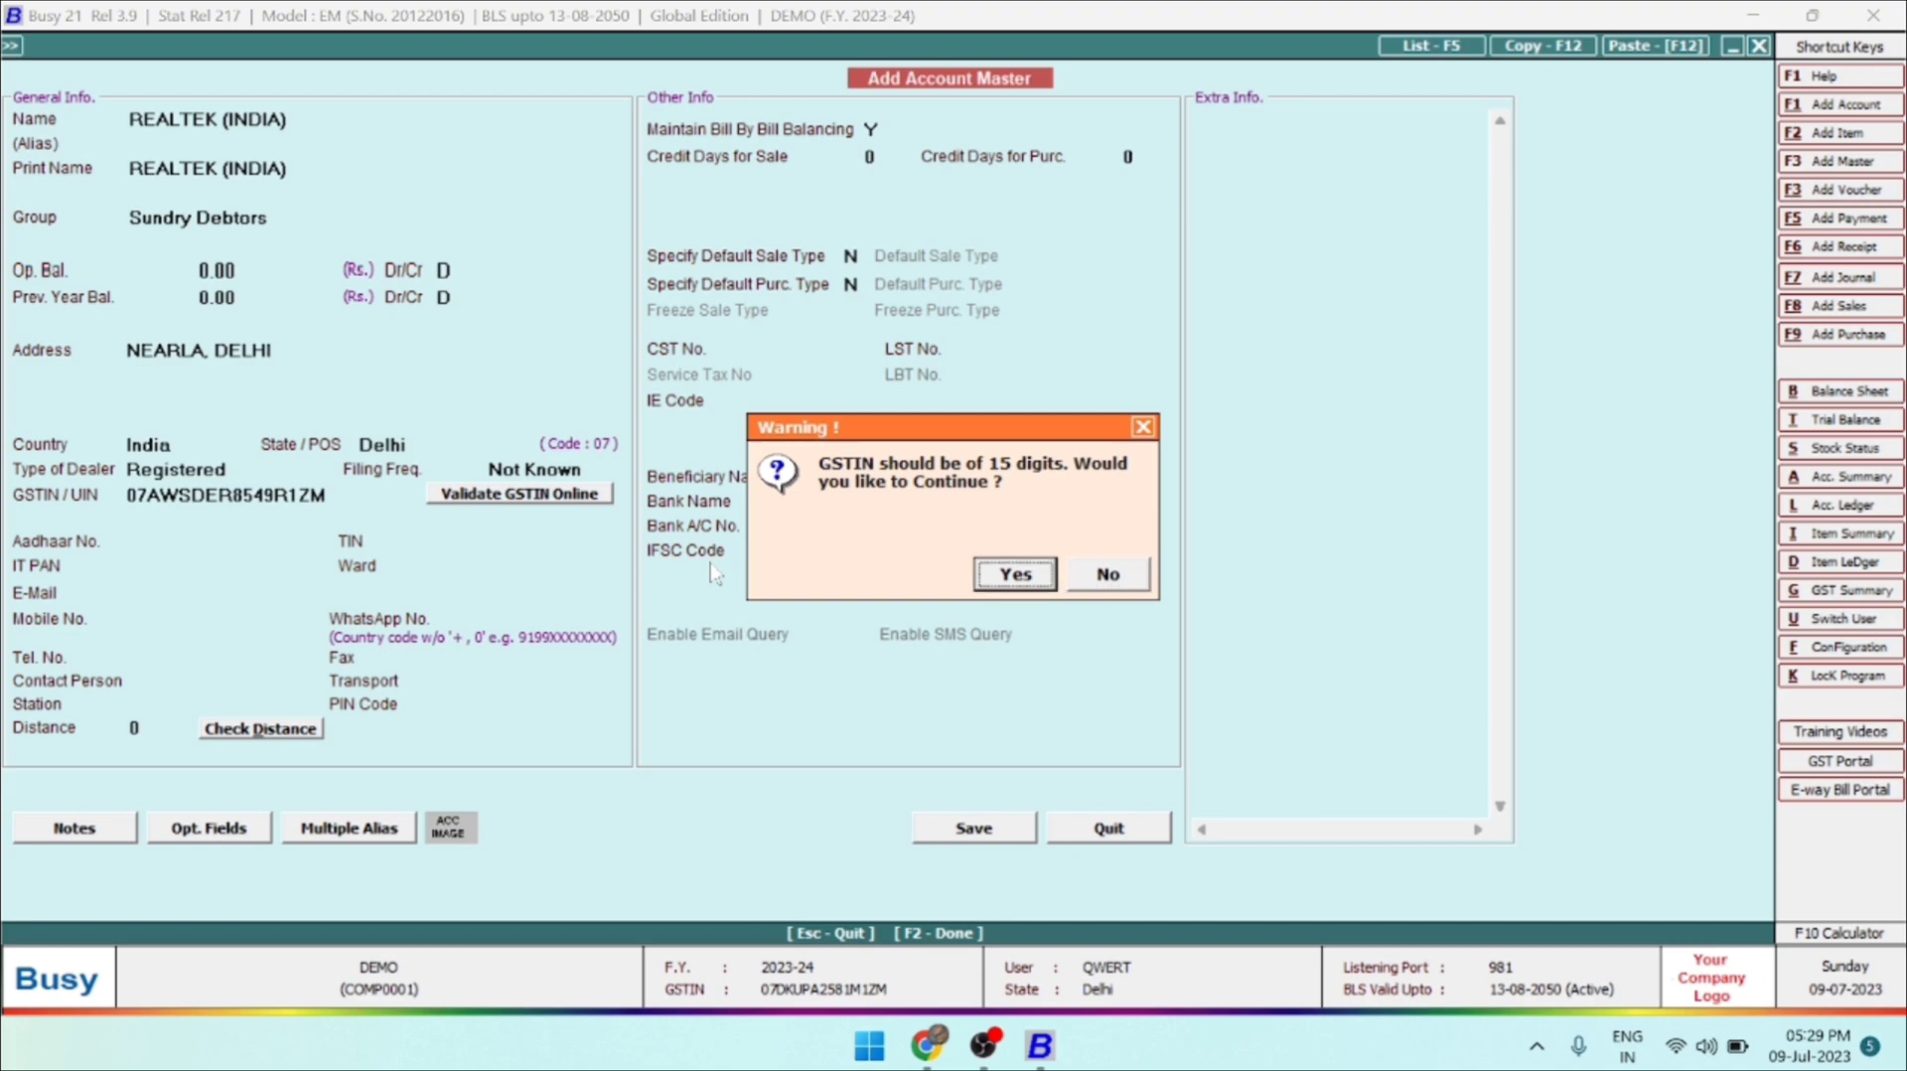
{"action": "key", "text": "Return"}
Leave the Aadhaar number blank, keep the IT PAN derived from the GSTIN, and enter the account's e-mail address.
{"action": "key", "text": "Up"}
{"action": "key", "text": "Down"}
{"action": "key", "text": "Return"}
{"action": "key", "text": "Return"}
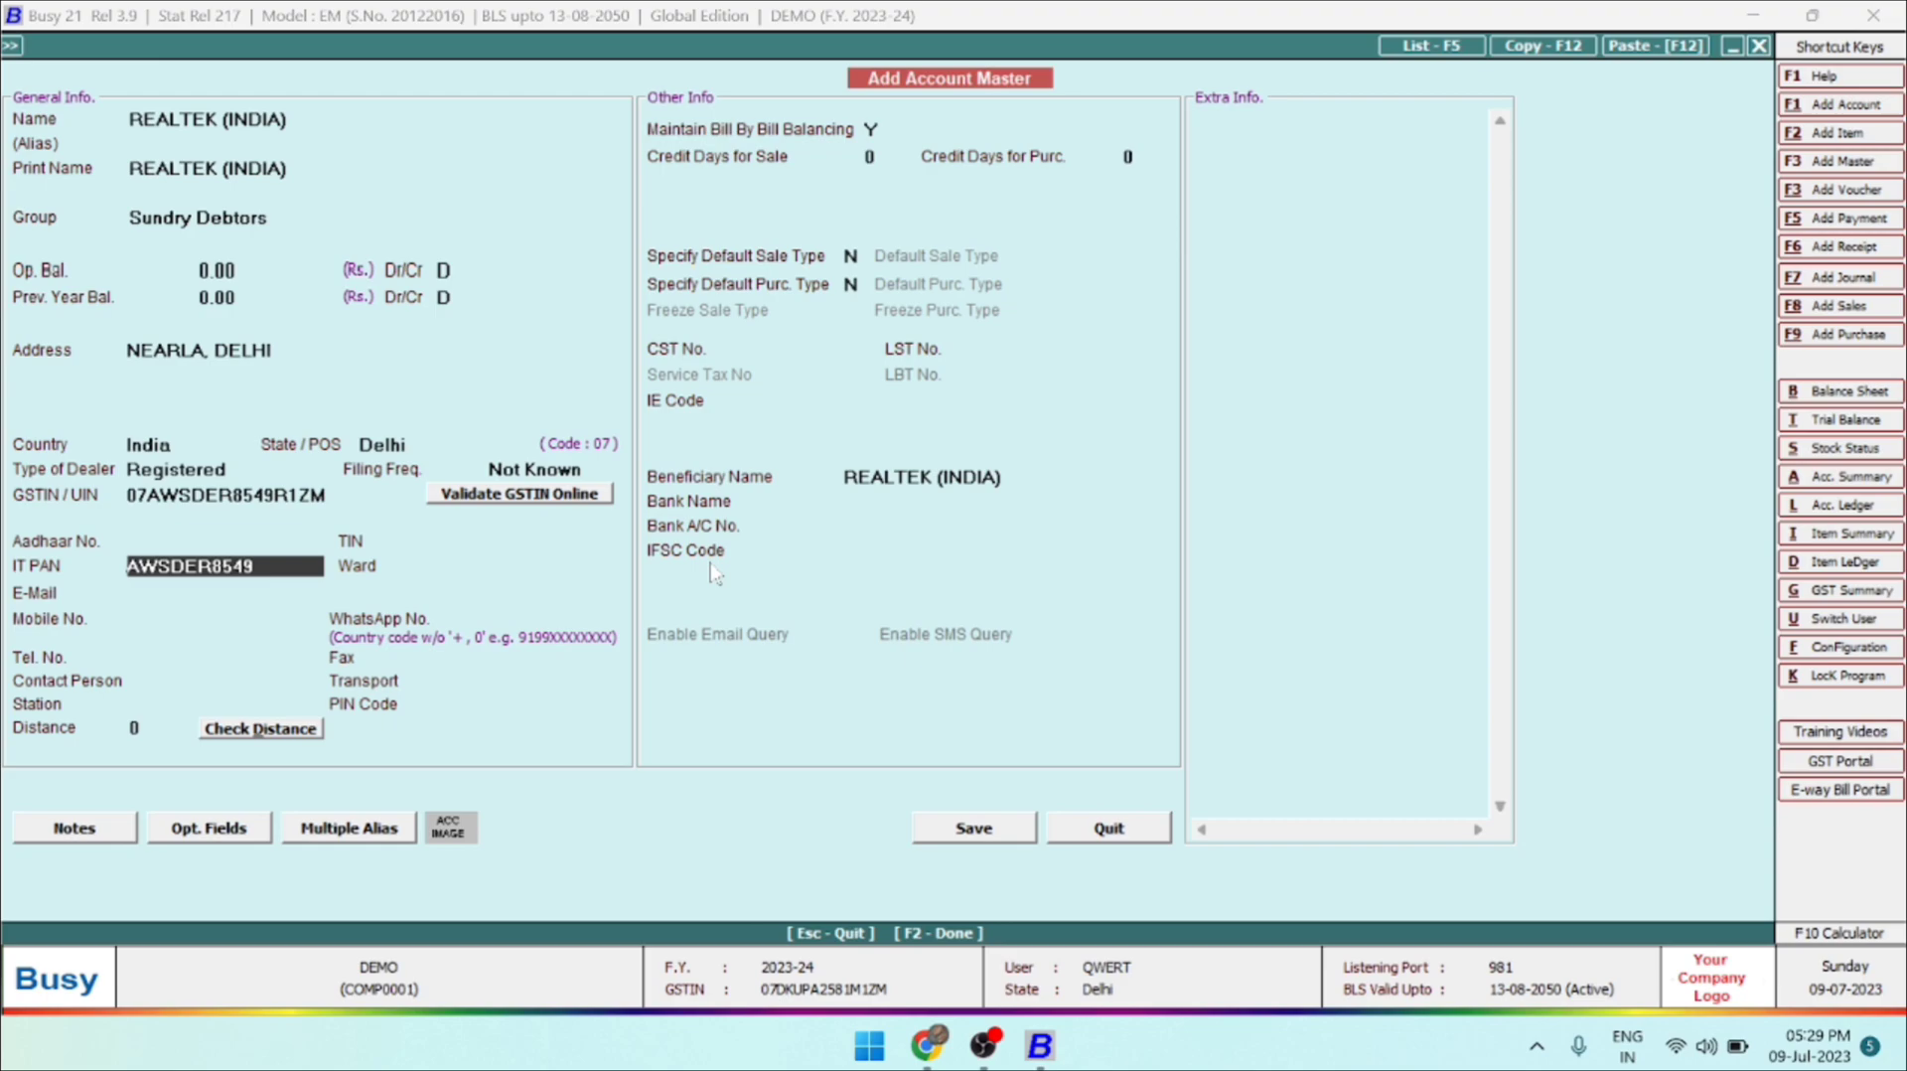
{"action": "key", "text": "Return"}
{"action": "key", "text": "Return"}
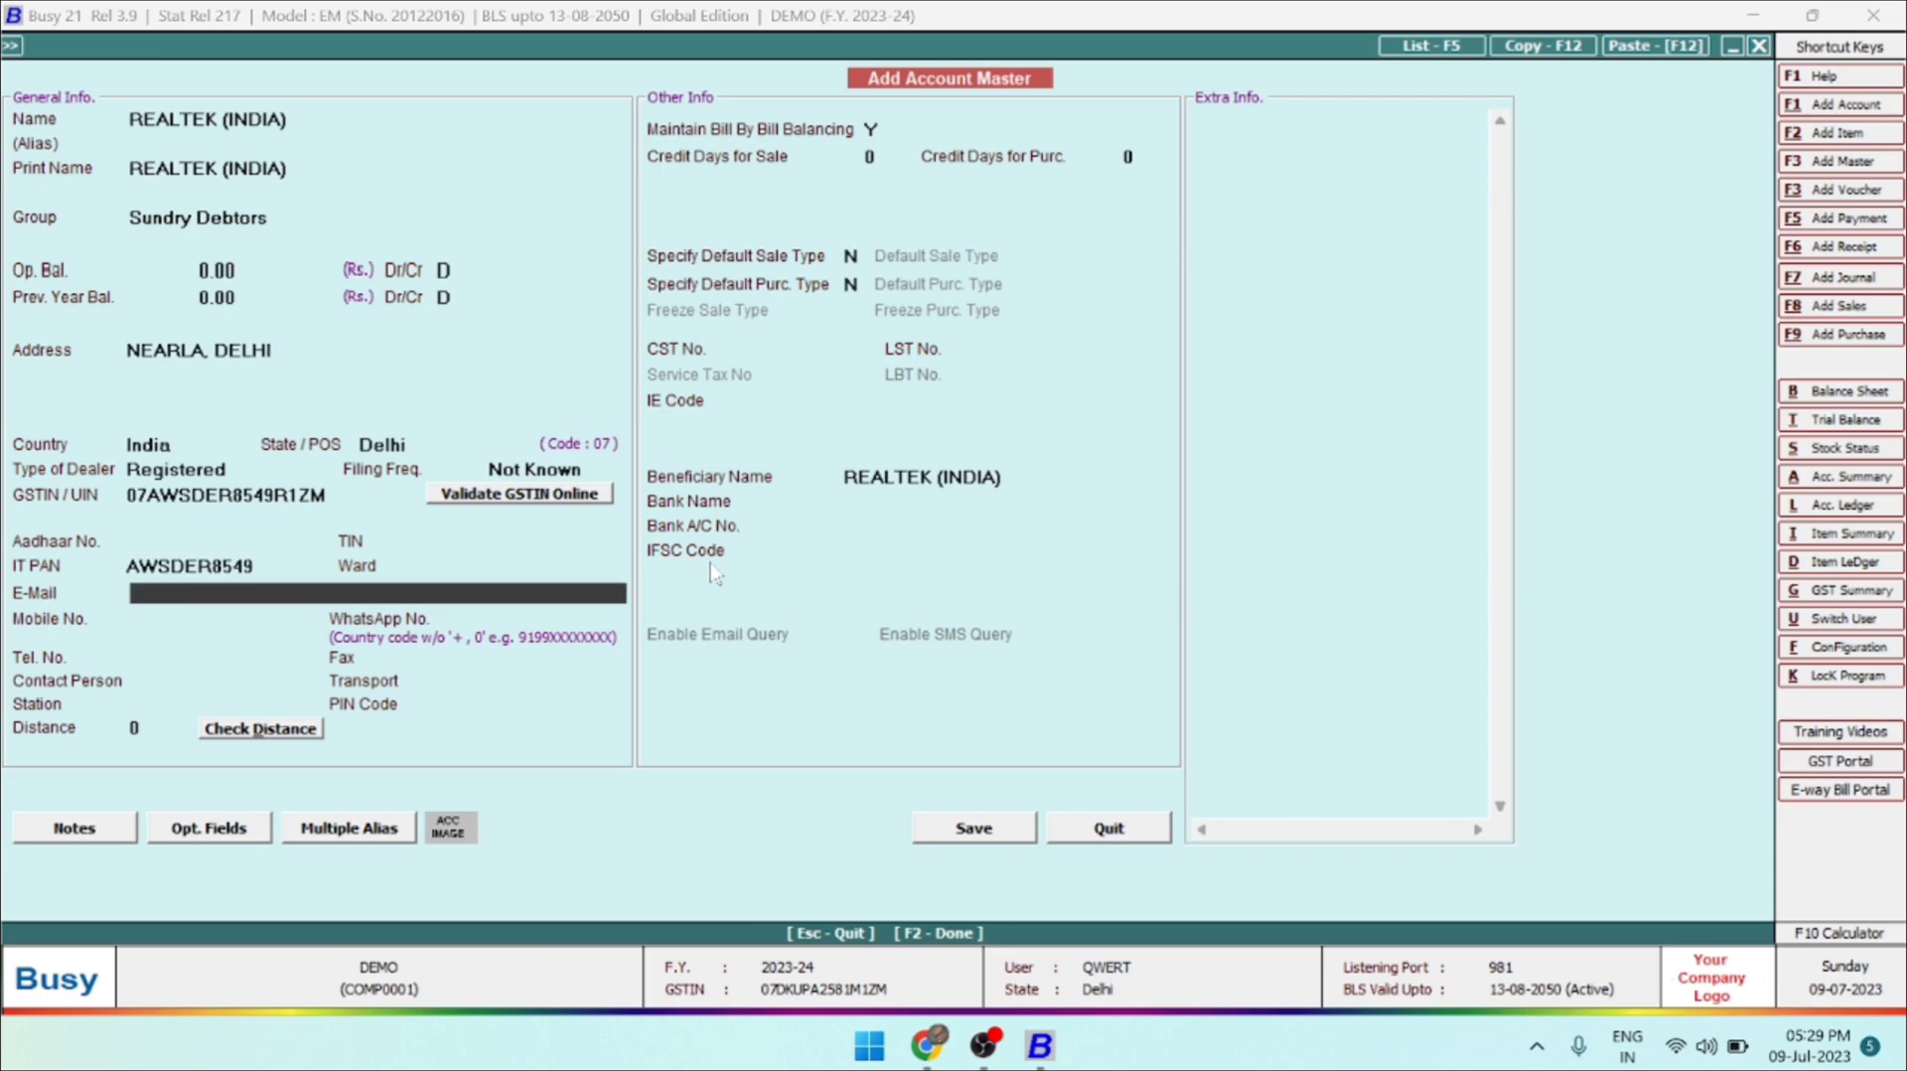
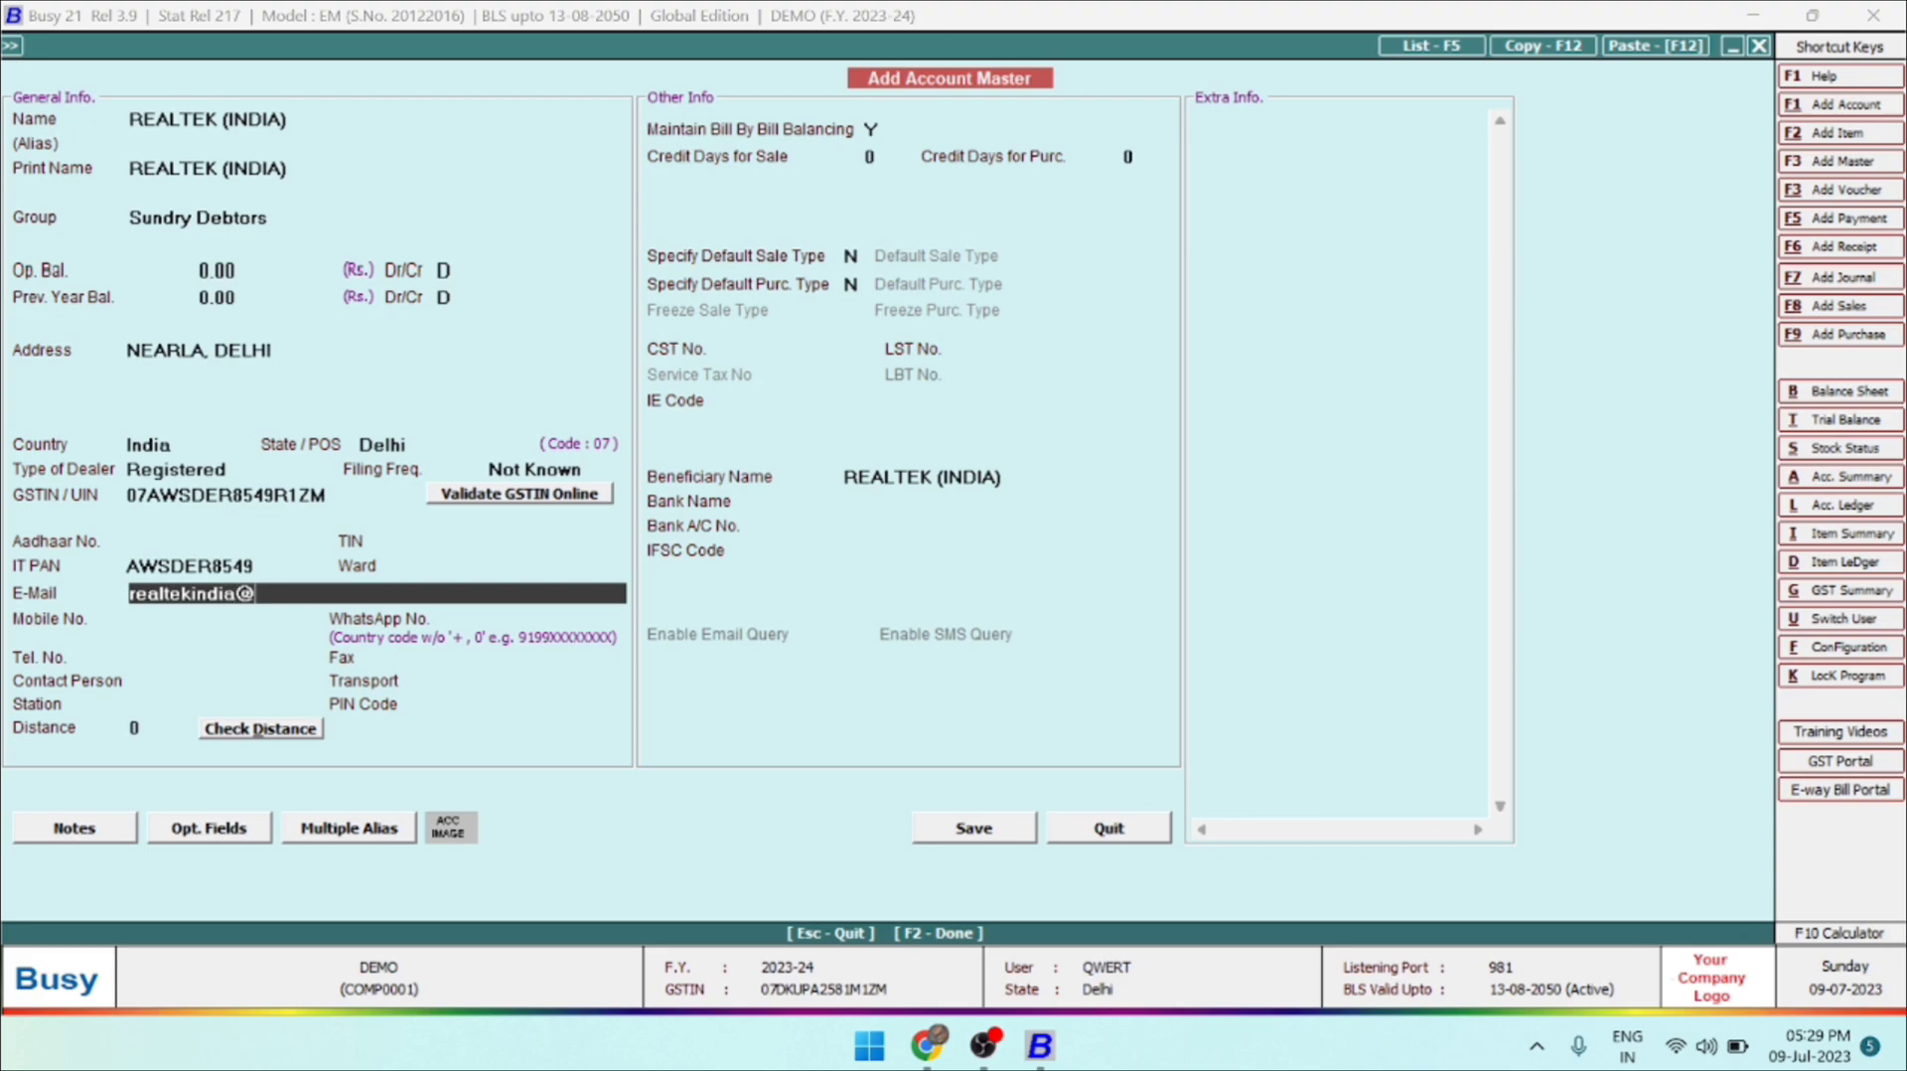
{"action": "key", "text": "Return"}
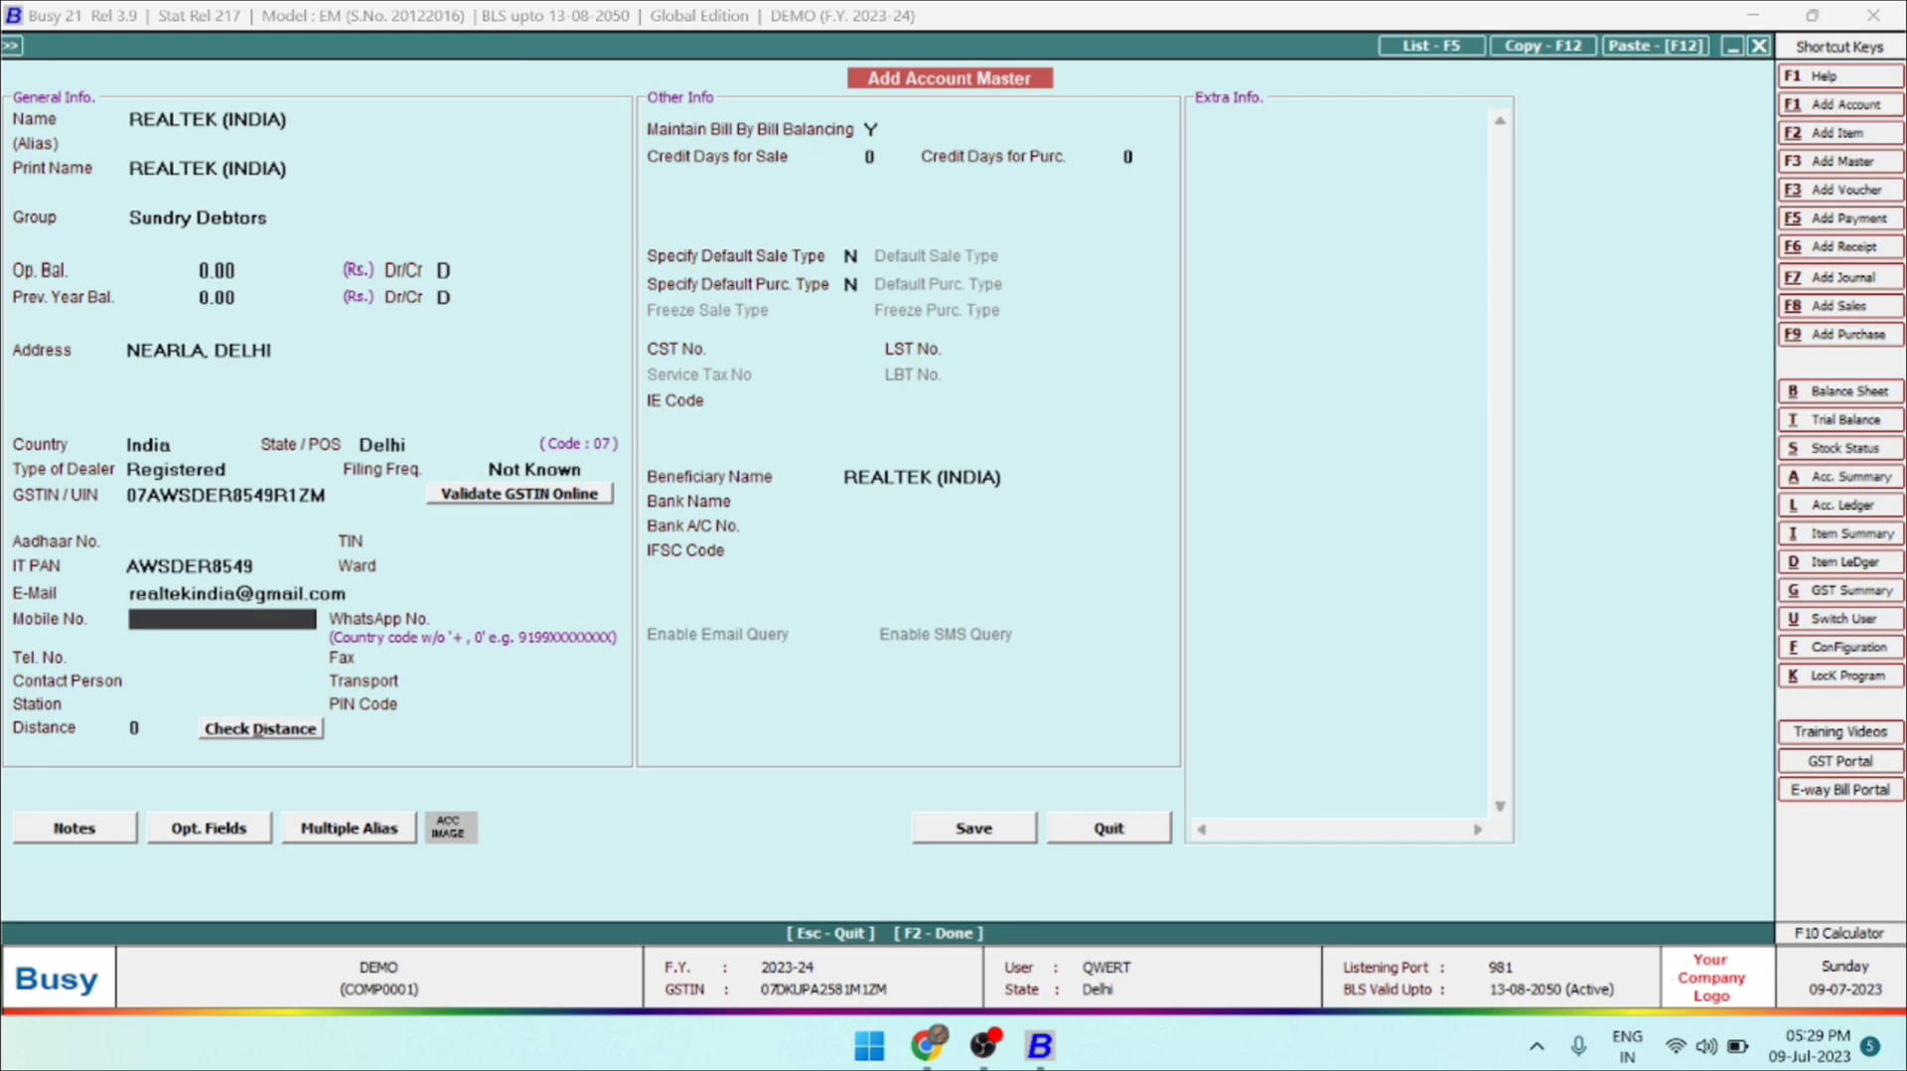
Leave the mobile, WhatsApp and remaining contact fields blank and keep the distance at 0.
{"action": "key", "text": "Return"}
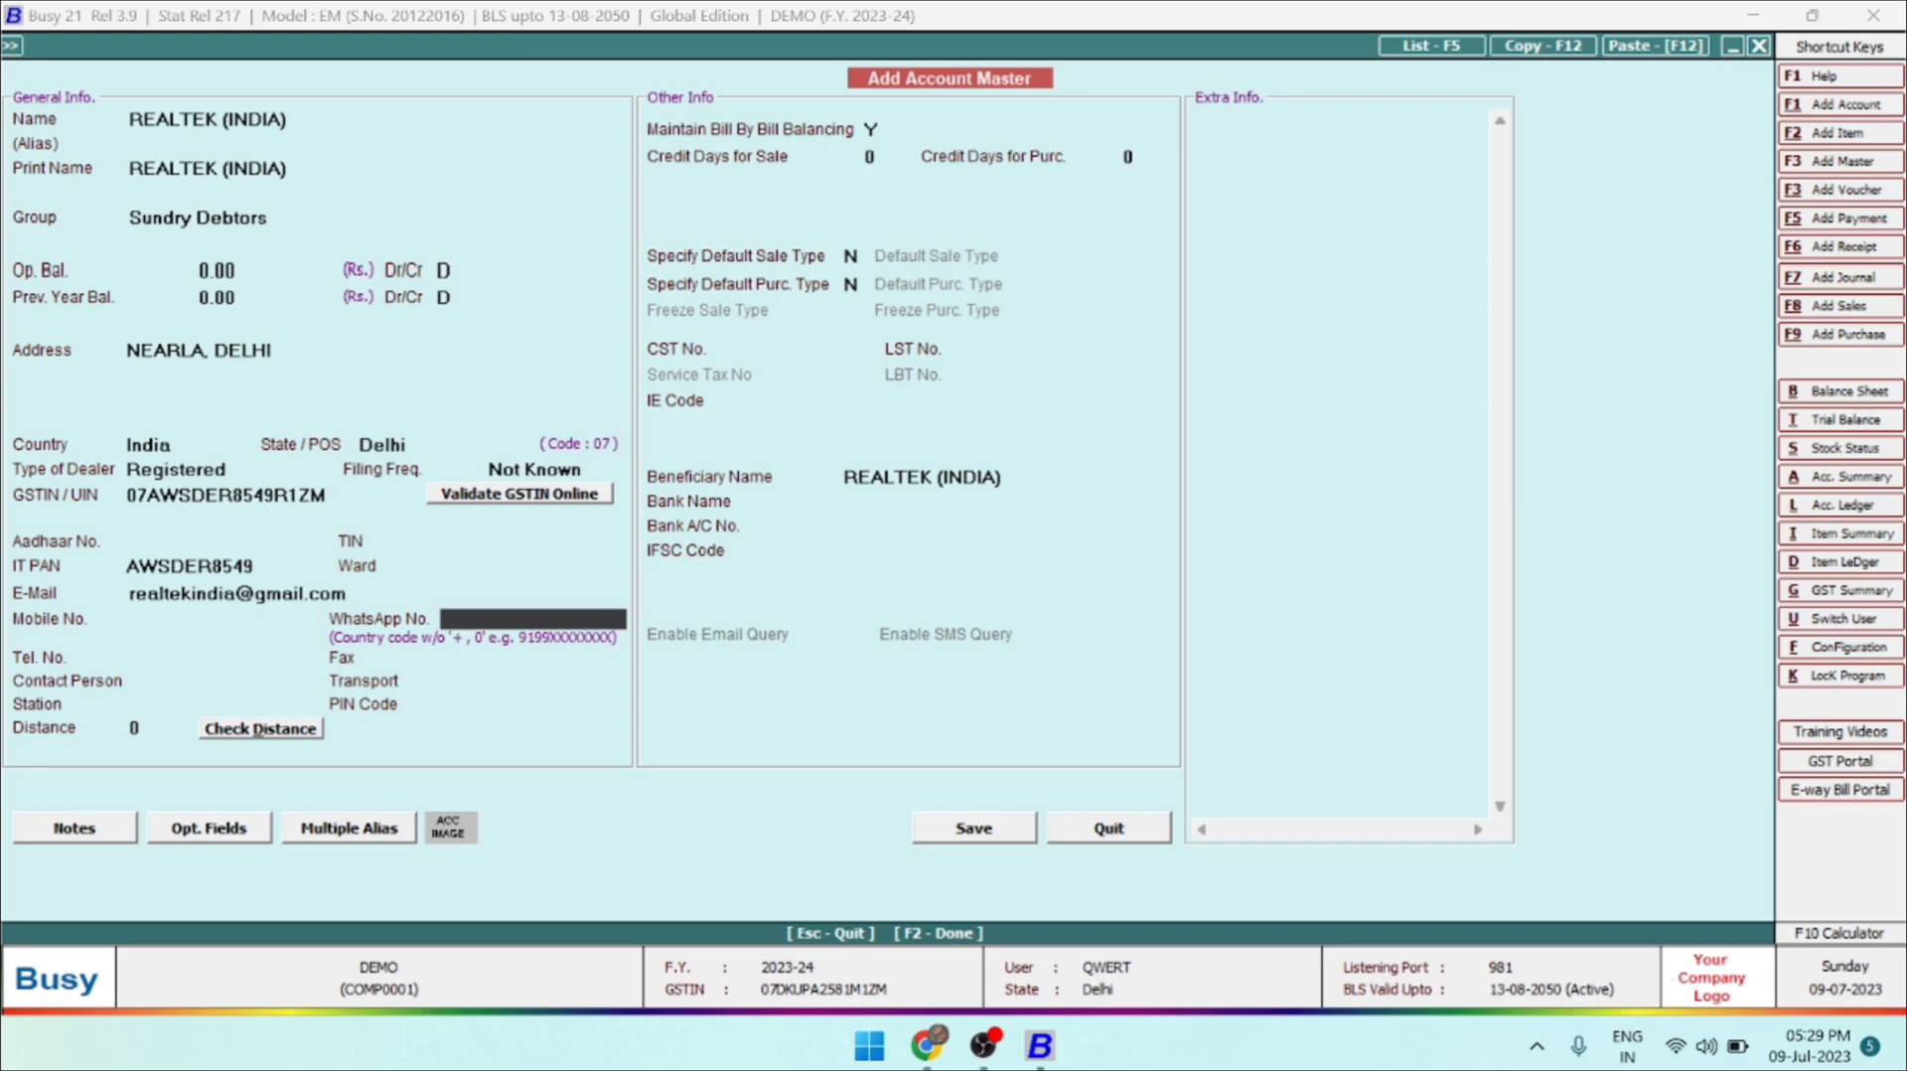
{"action": "key", "text": "Return"}
{"action": "key", "text": "Return"}
{"action": "key", "text": "Return"}
{"action": "key", "text": "Return"}
{"action": "key", "text": "Return"}
{"action": "key", "text": "Return"}
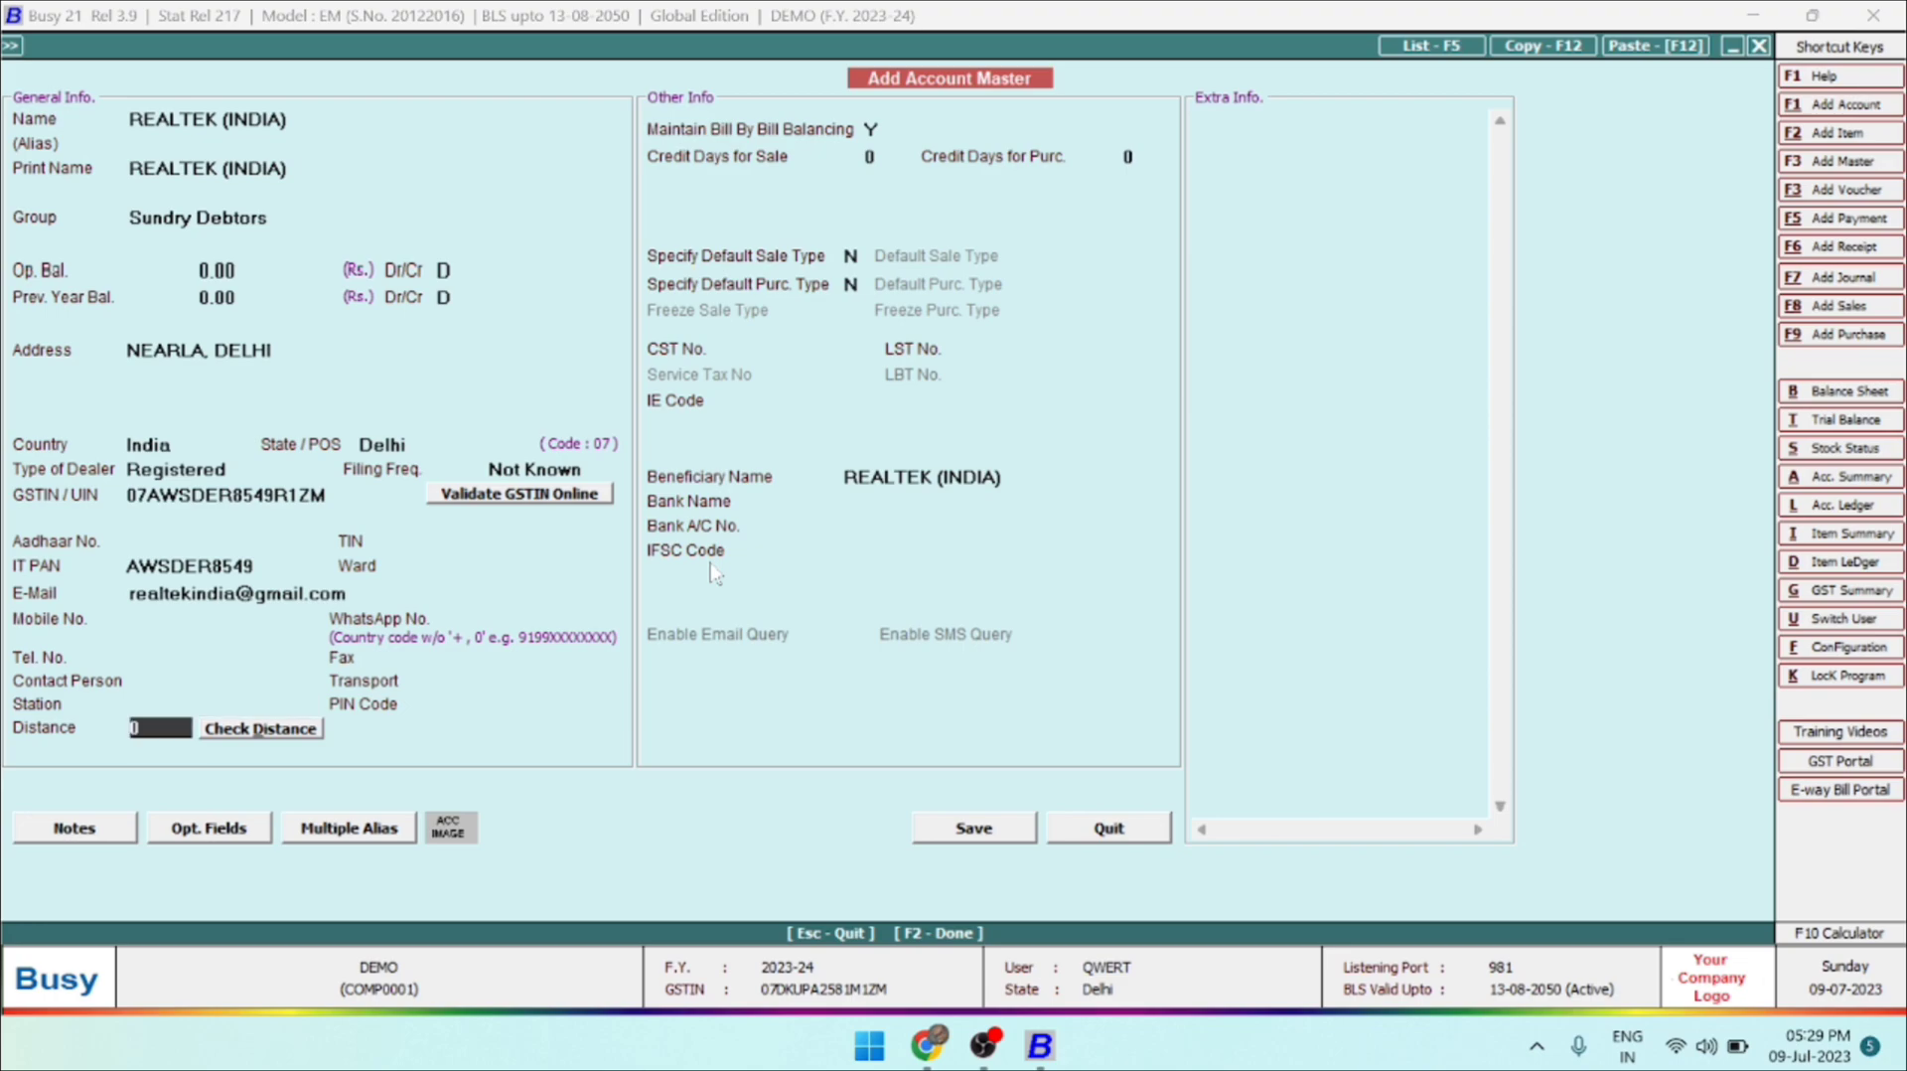
{"action": "key", "text": "Return"}
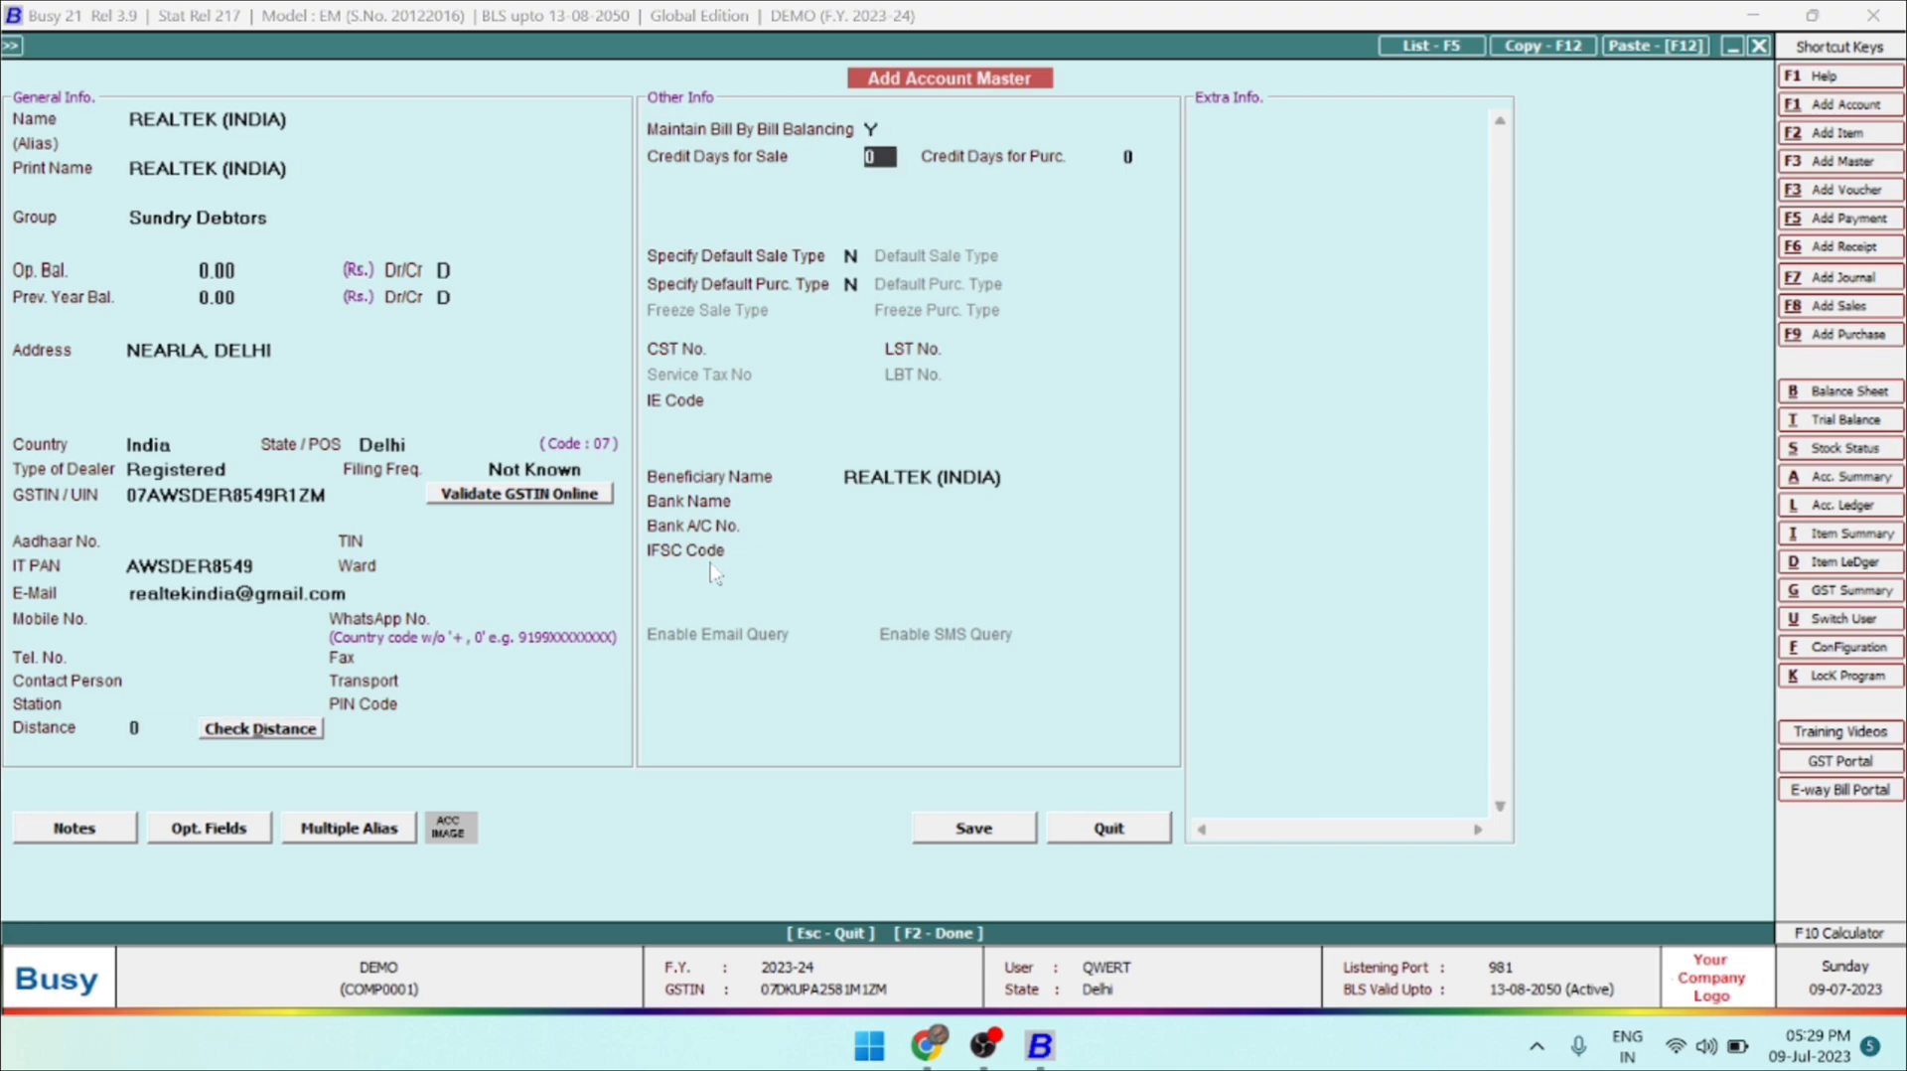
Keep the default credit, tax and bank details, save the REALTEK (INDIA) account, and close the blank account form.
{"action": "key", "text": "Return"}
{"action": "key", "text": "Return"}
{"action": "key", "text": "Return"}
{"action": "key", "text": "Return"}
{"action": "key", "text": "Return"}
{"action": "key", "text": "Return"}
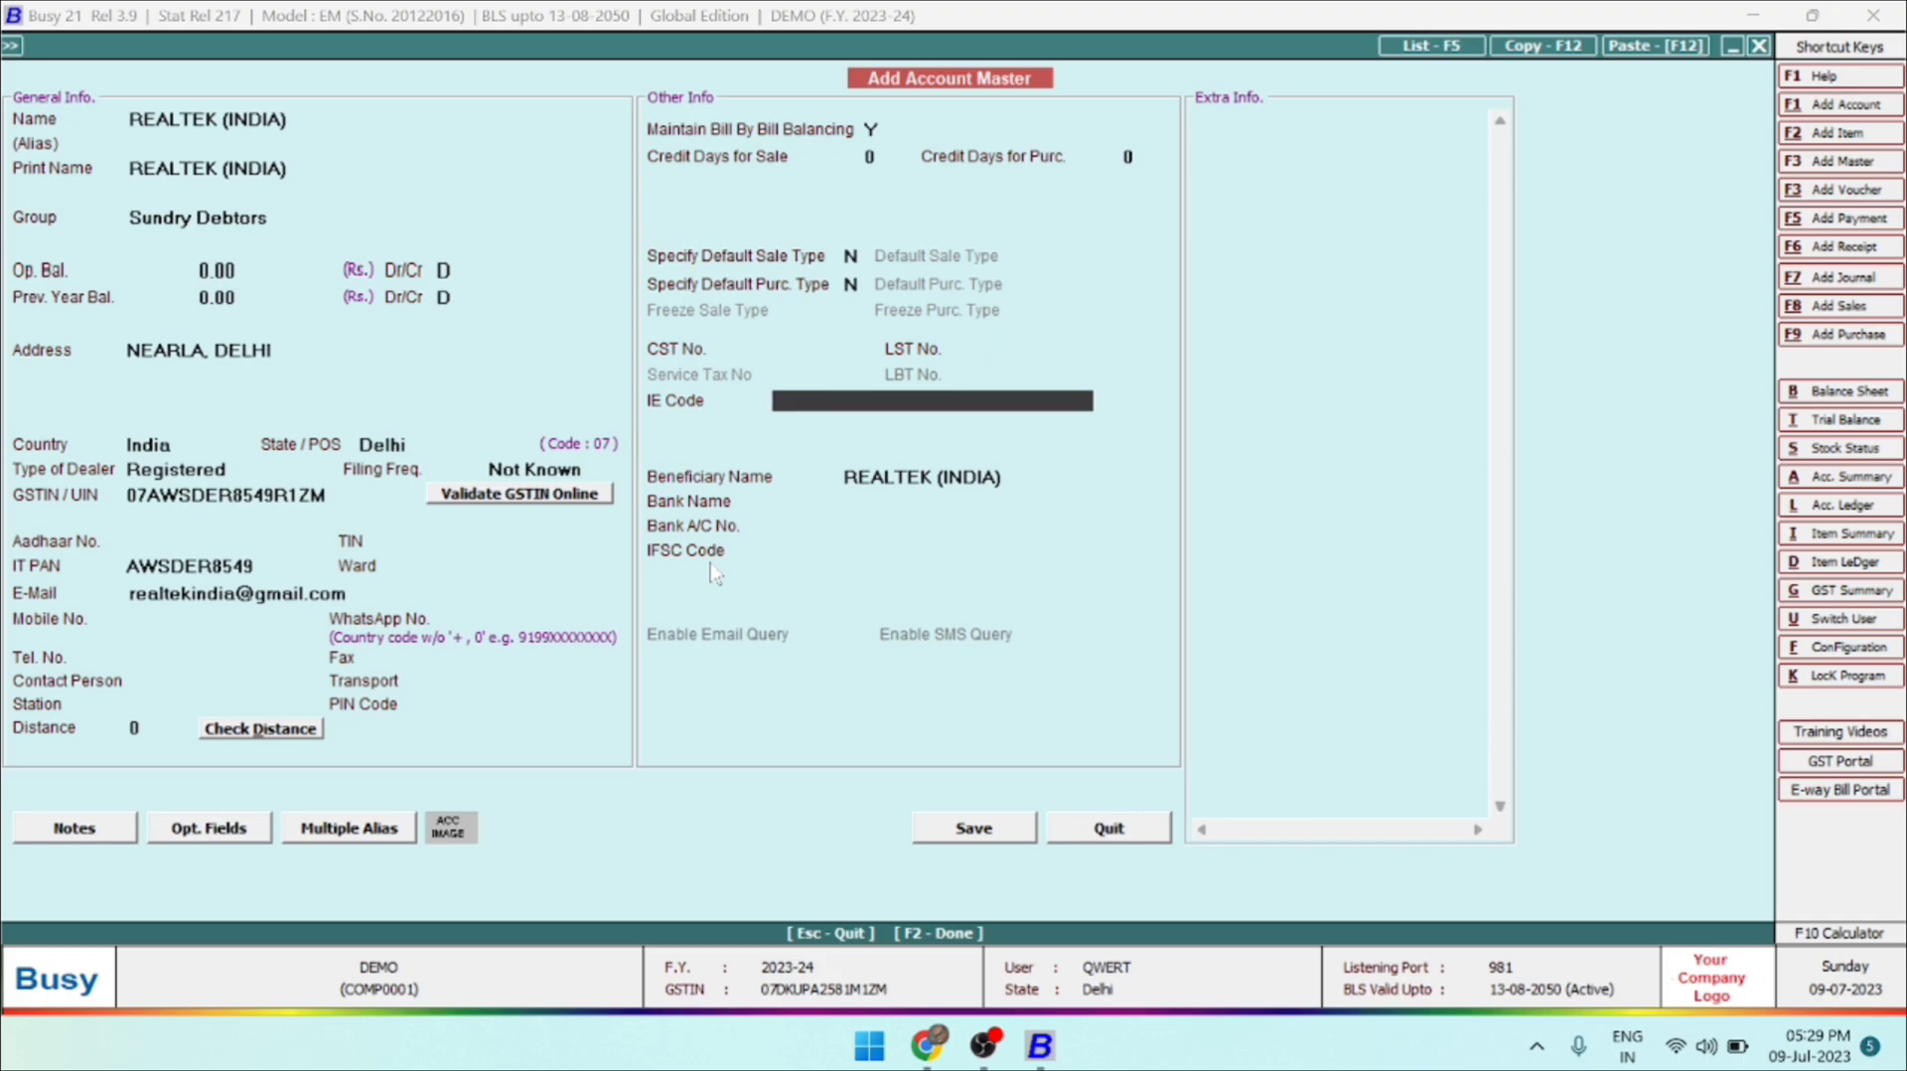
{"action": "key", "text": "Return"}
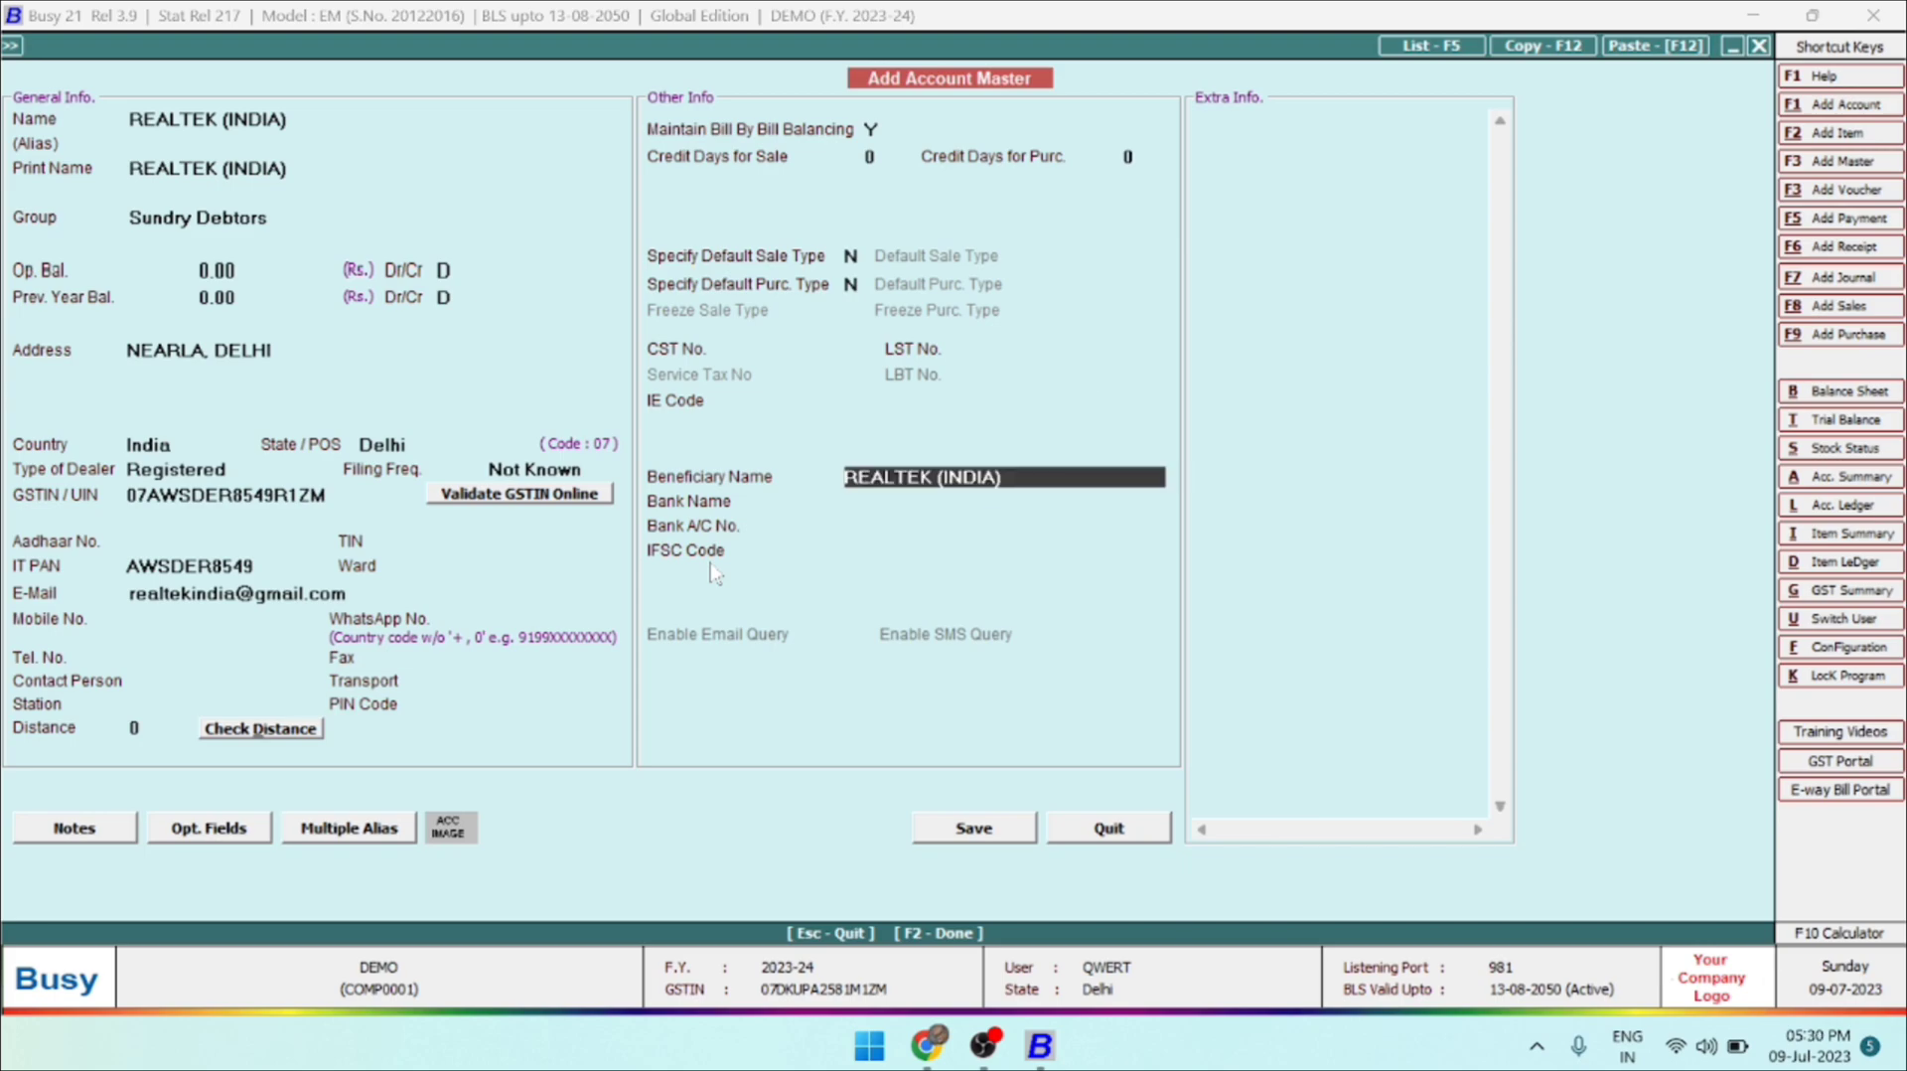
{"action": "key", "text": "Return"}
{"action": "key", "text": "Return"}
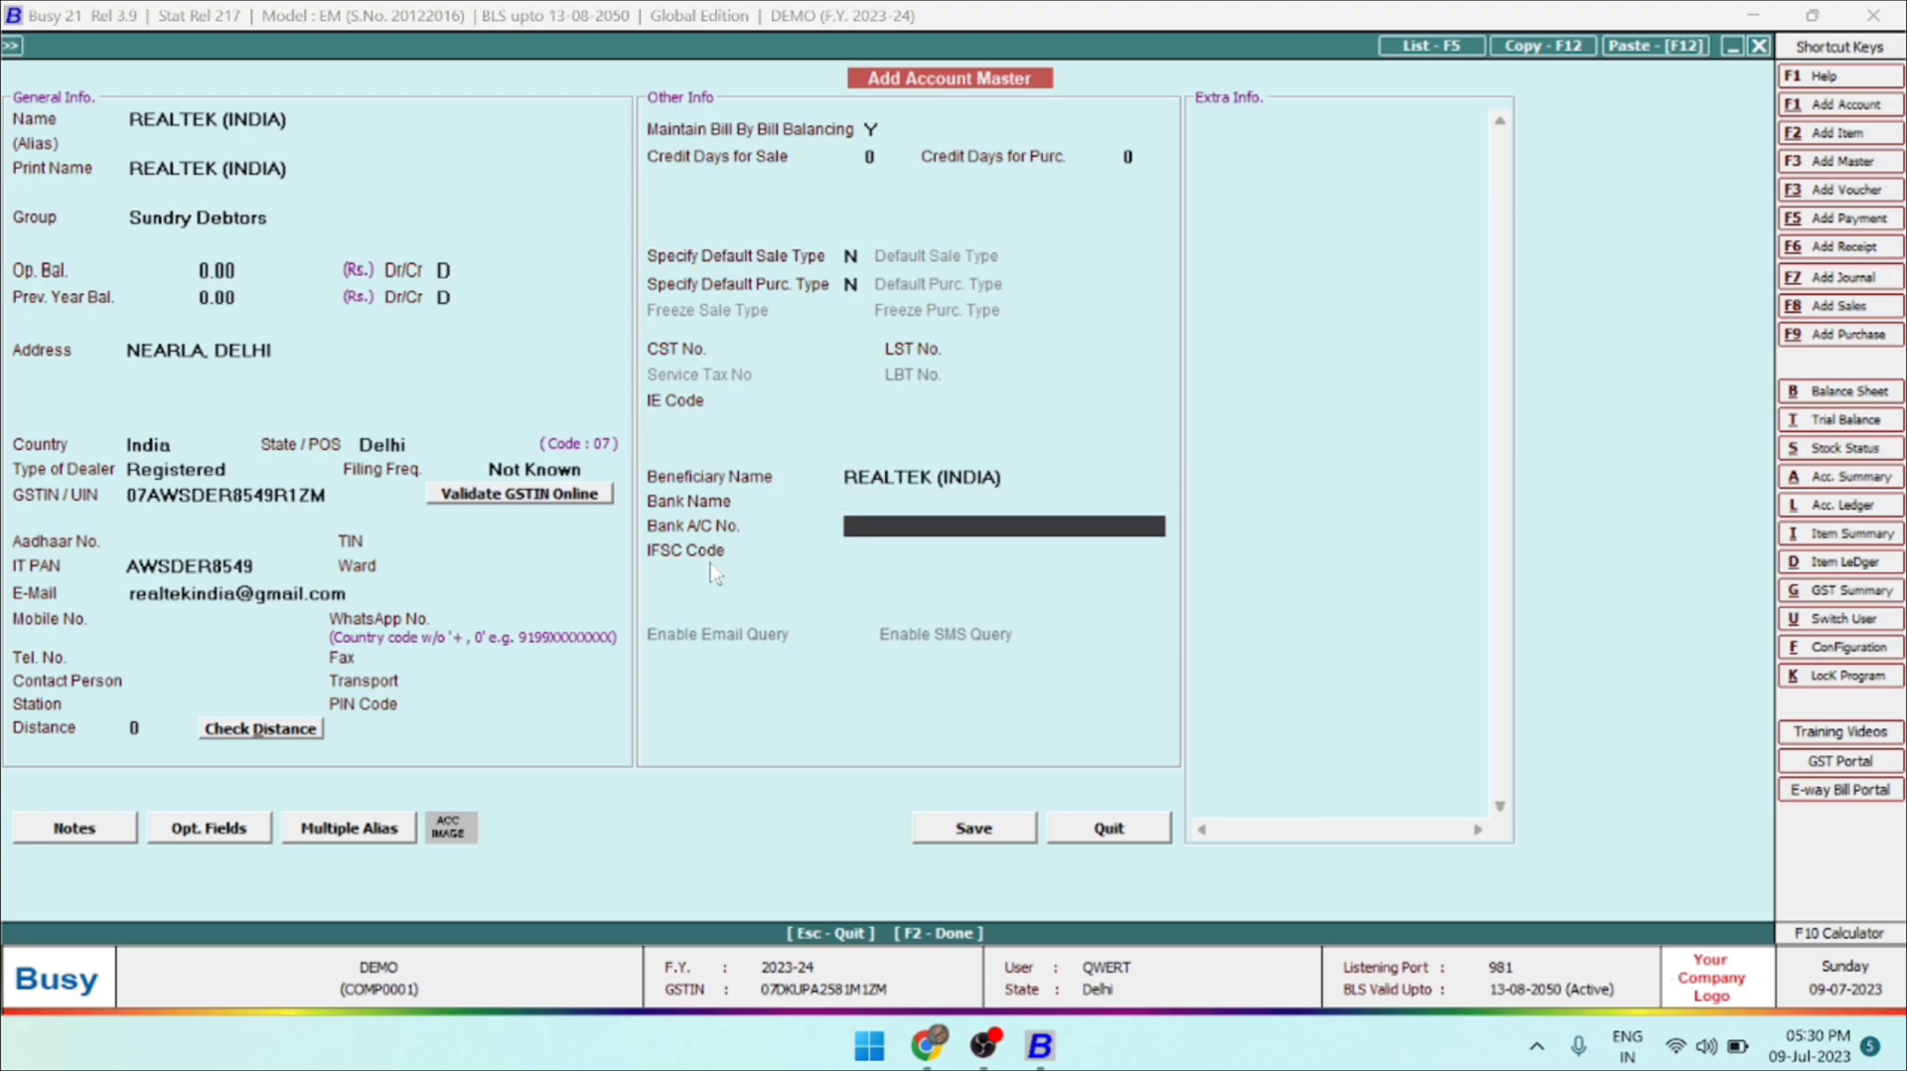
{"action": "key", "text": "Return"}
{"action": "key", "text": "F2"}
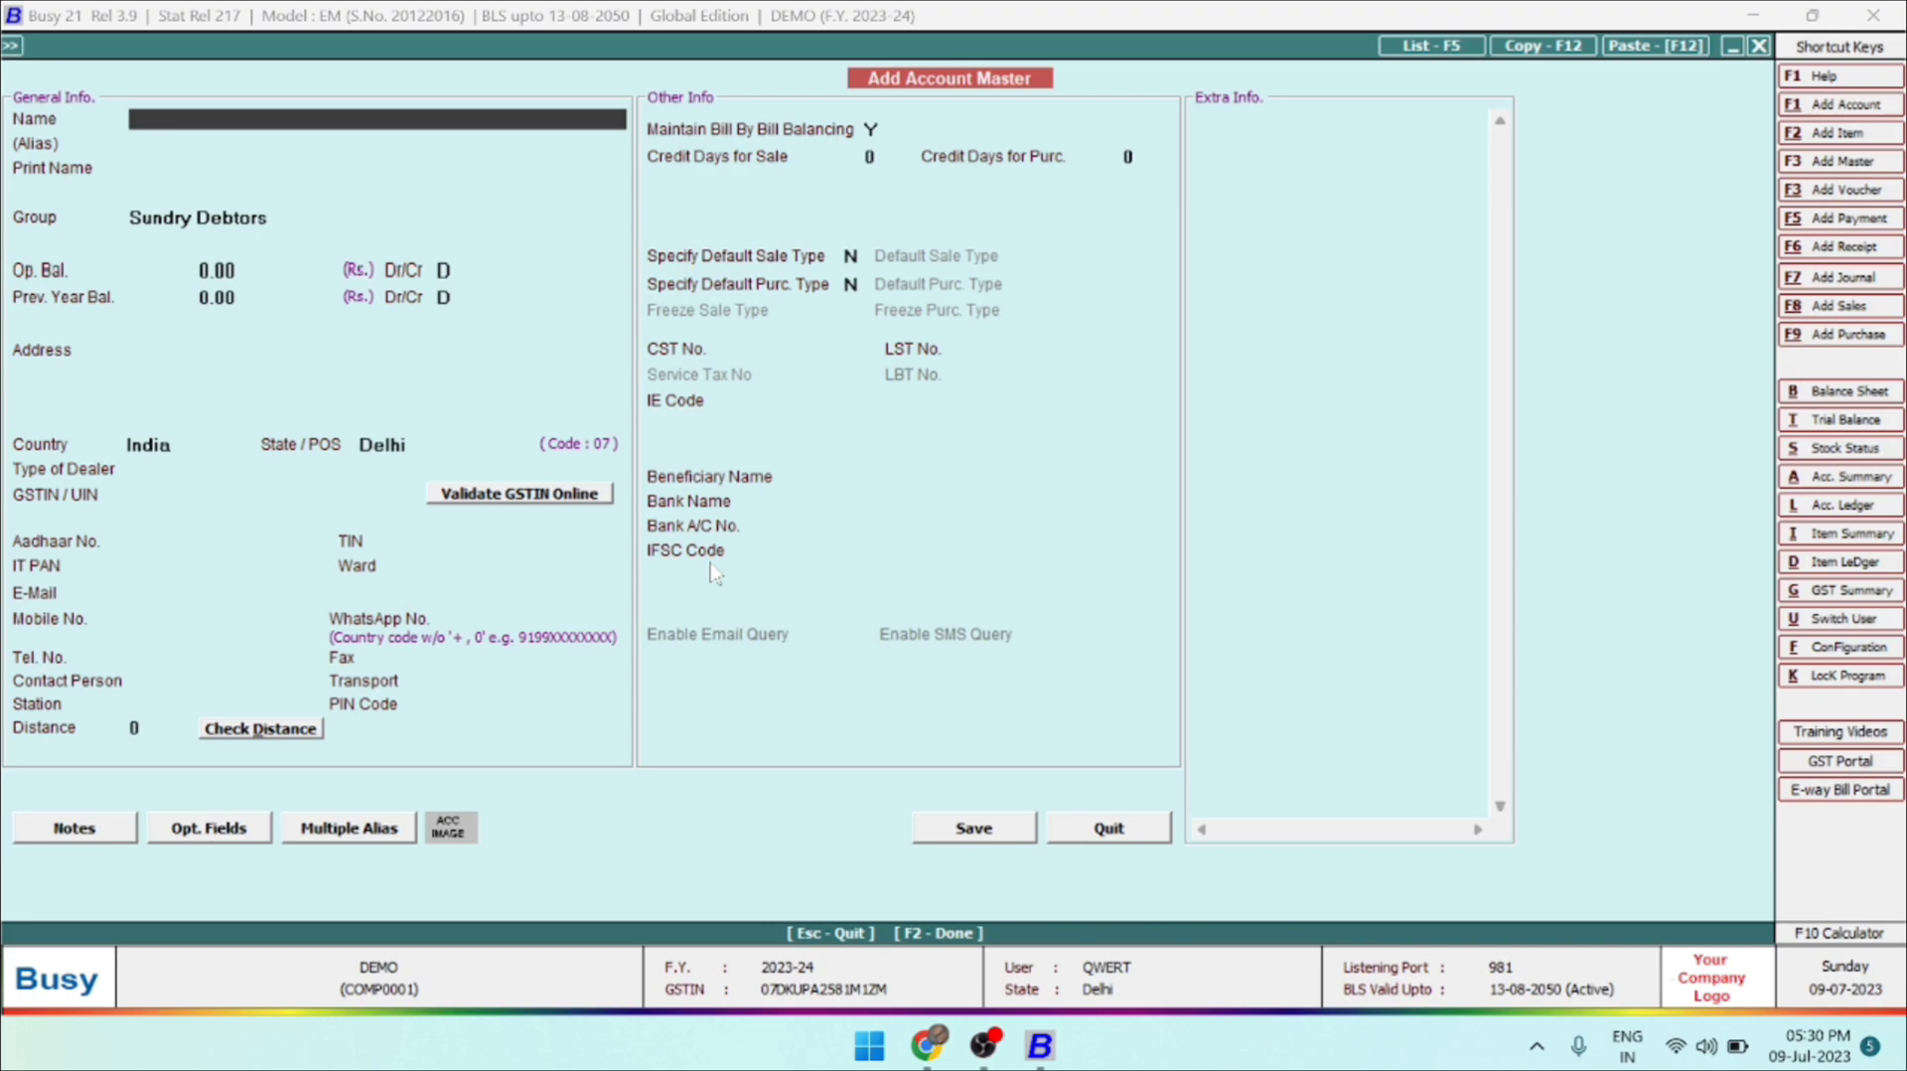
{"action": "key", "text": "Escape"}
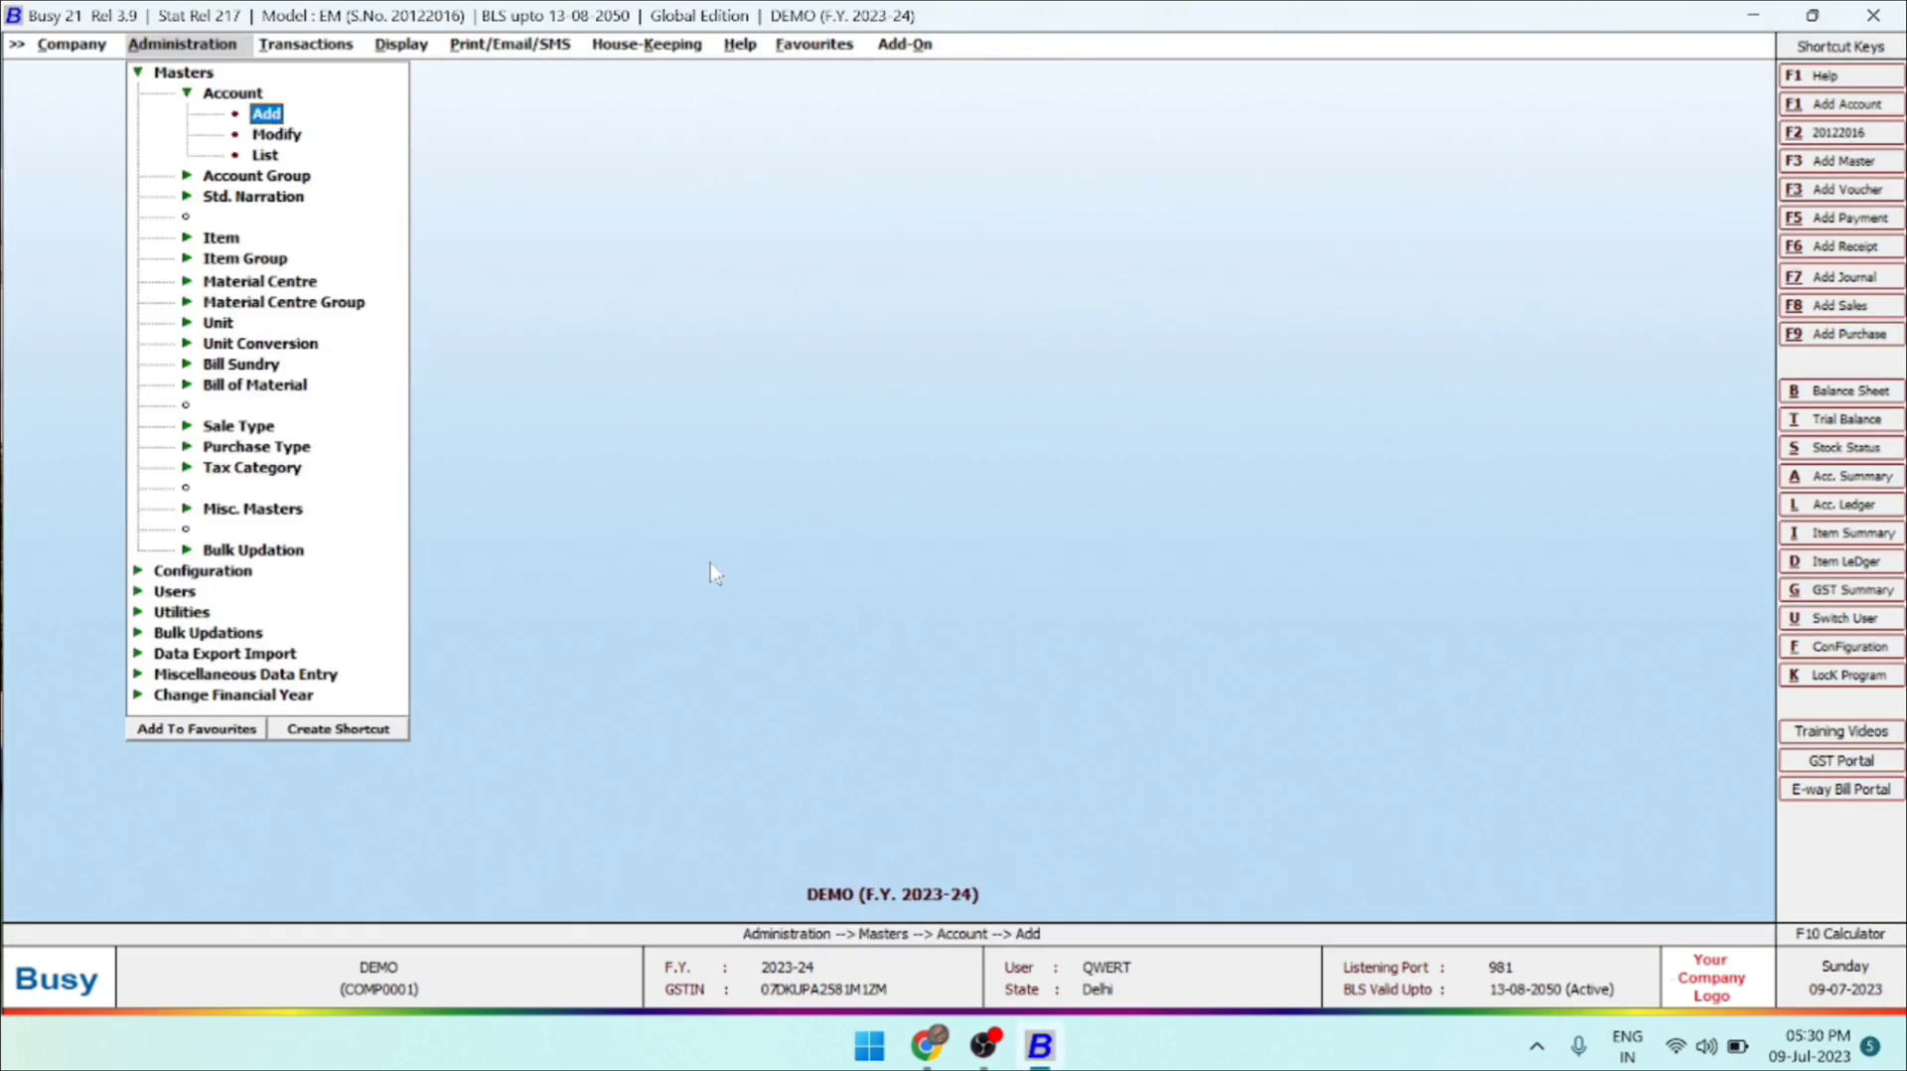
Open the REALTEK (INDIA) account master for modification, review its details, and close it without changes.
{"action": "key", "text": "Right"}
{"action": "key", "text": "Left"}
{"action": "key", "text": "Down"}
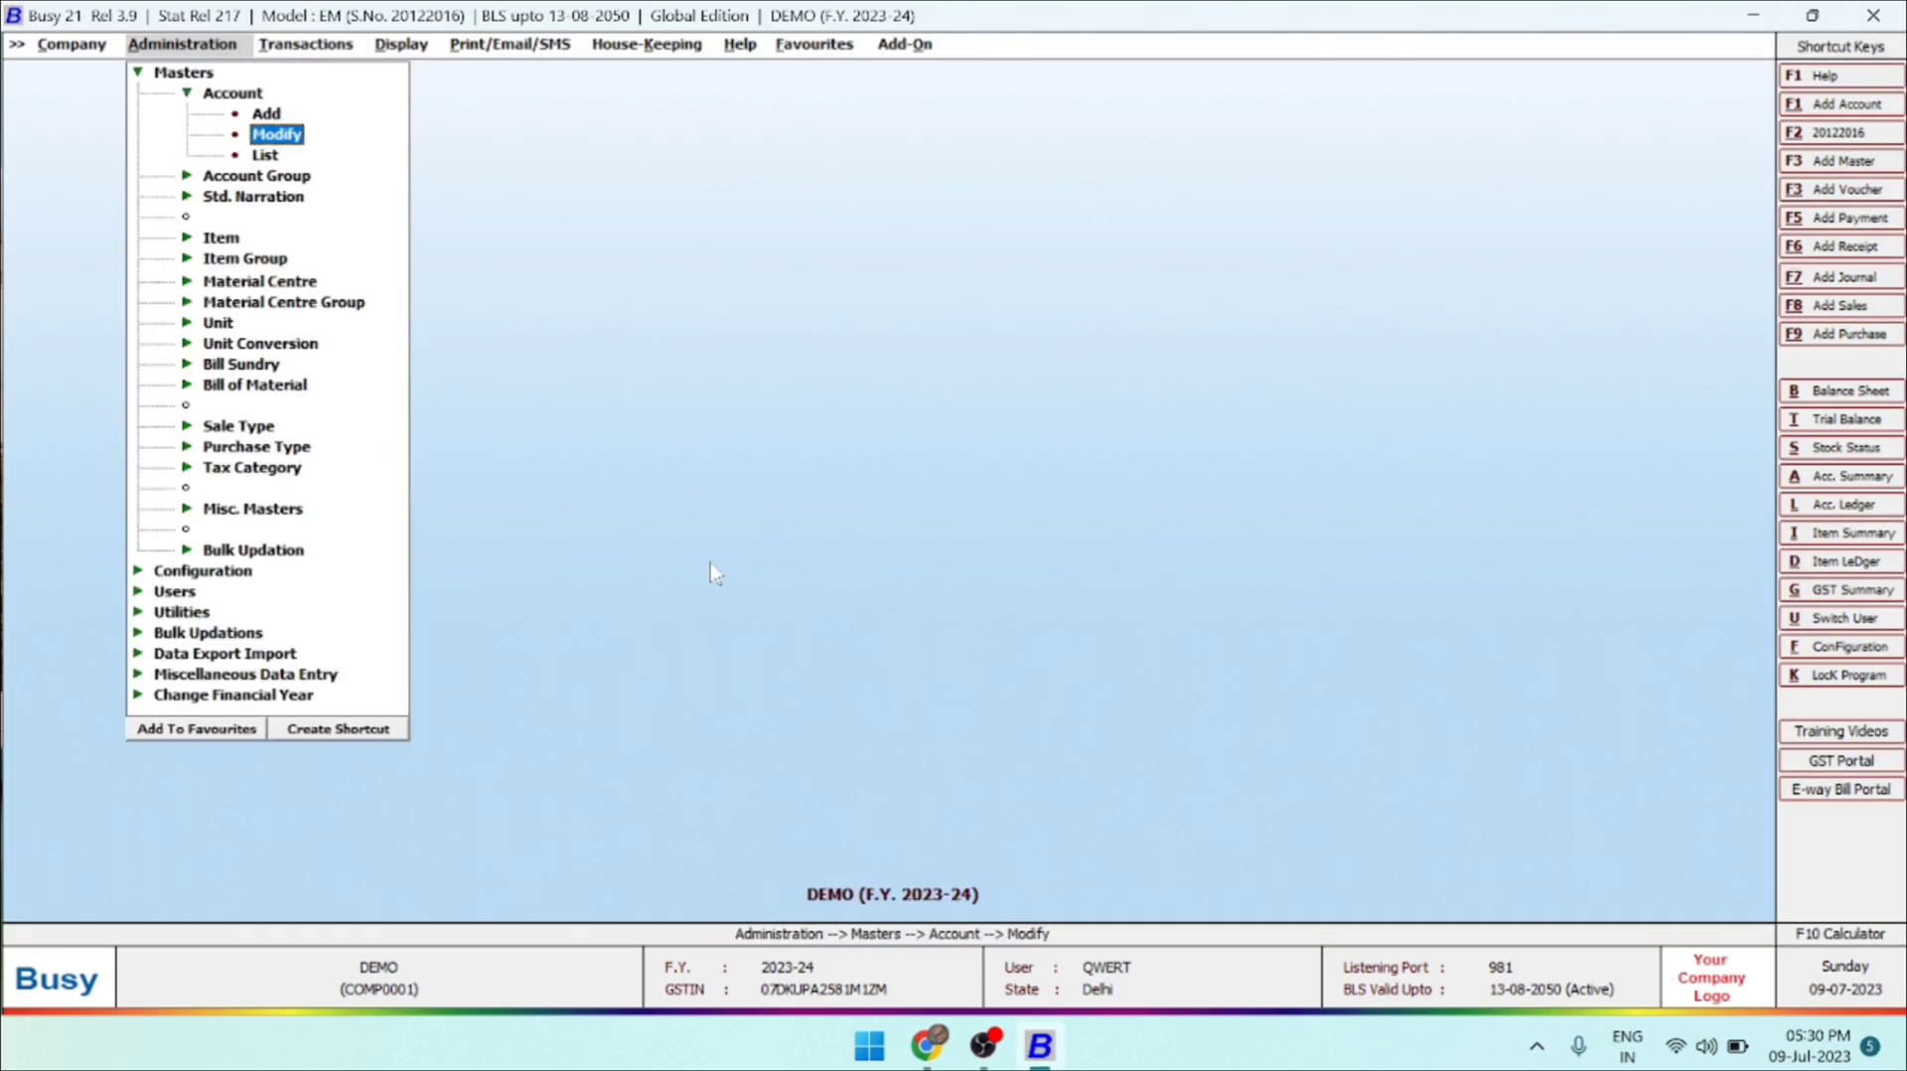
{"action": "key", "text": "Return"}
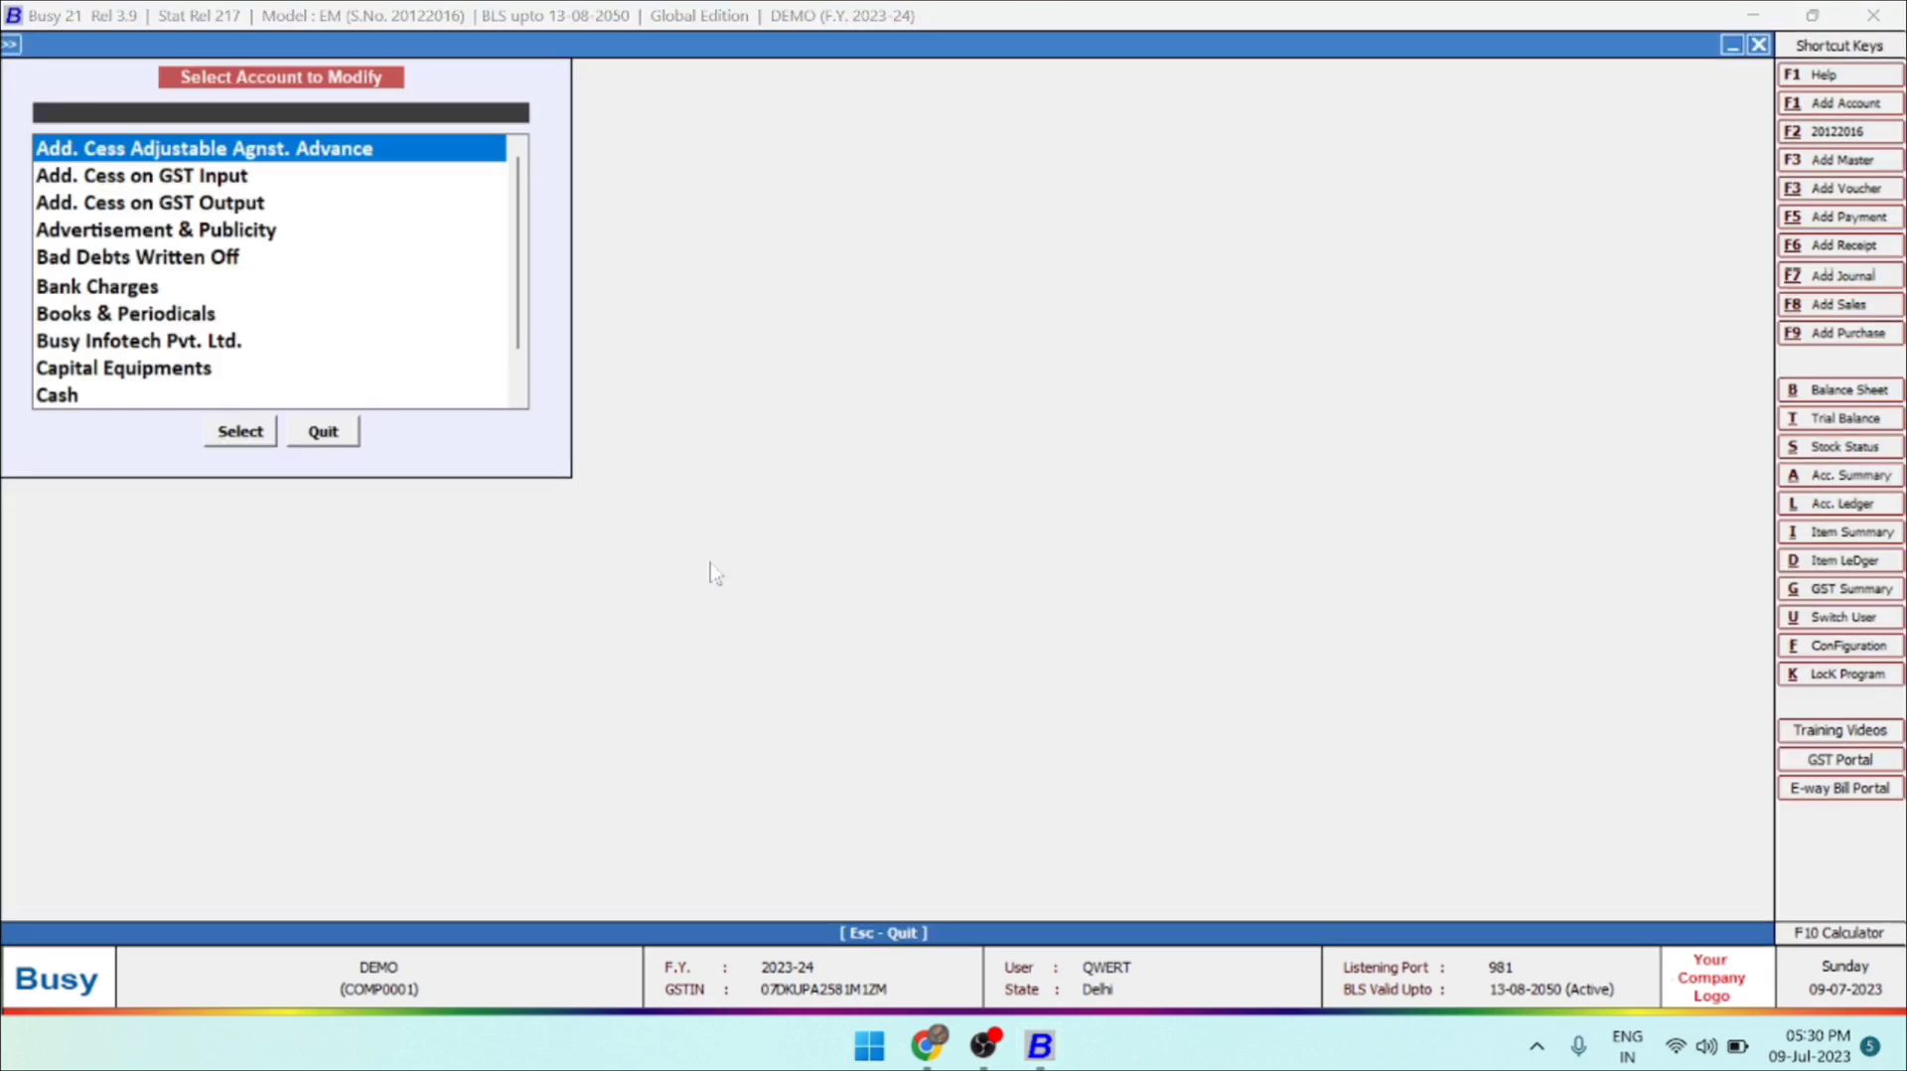
{"action": "type", "text": "REAL"}
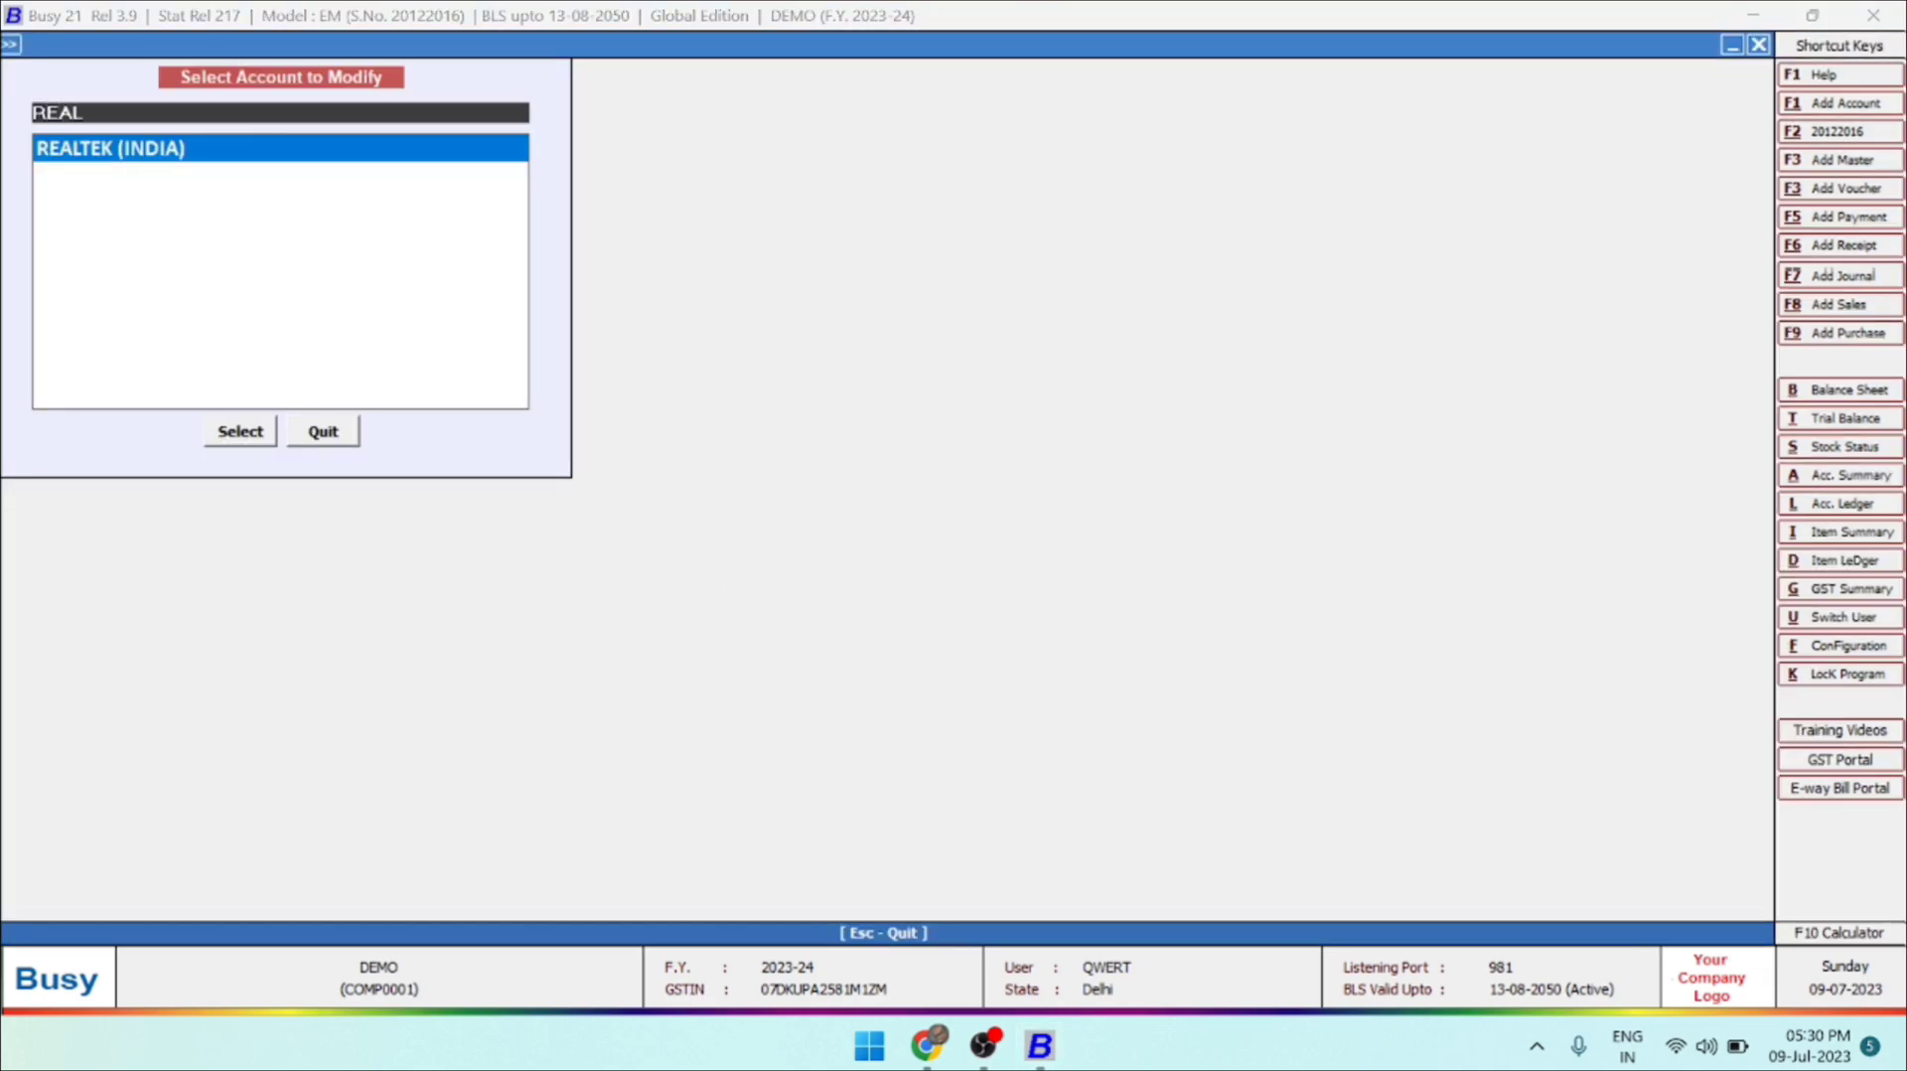
{"action": "key", "text": "Return"}
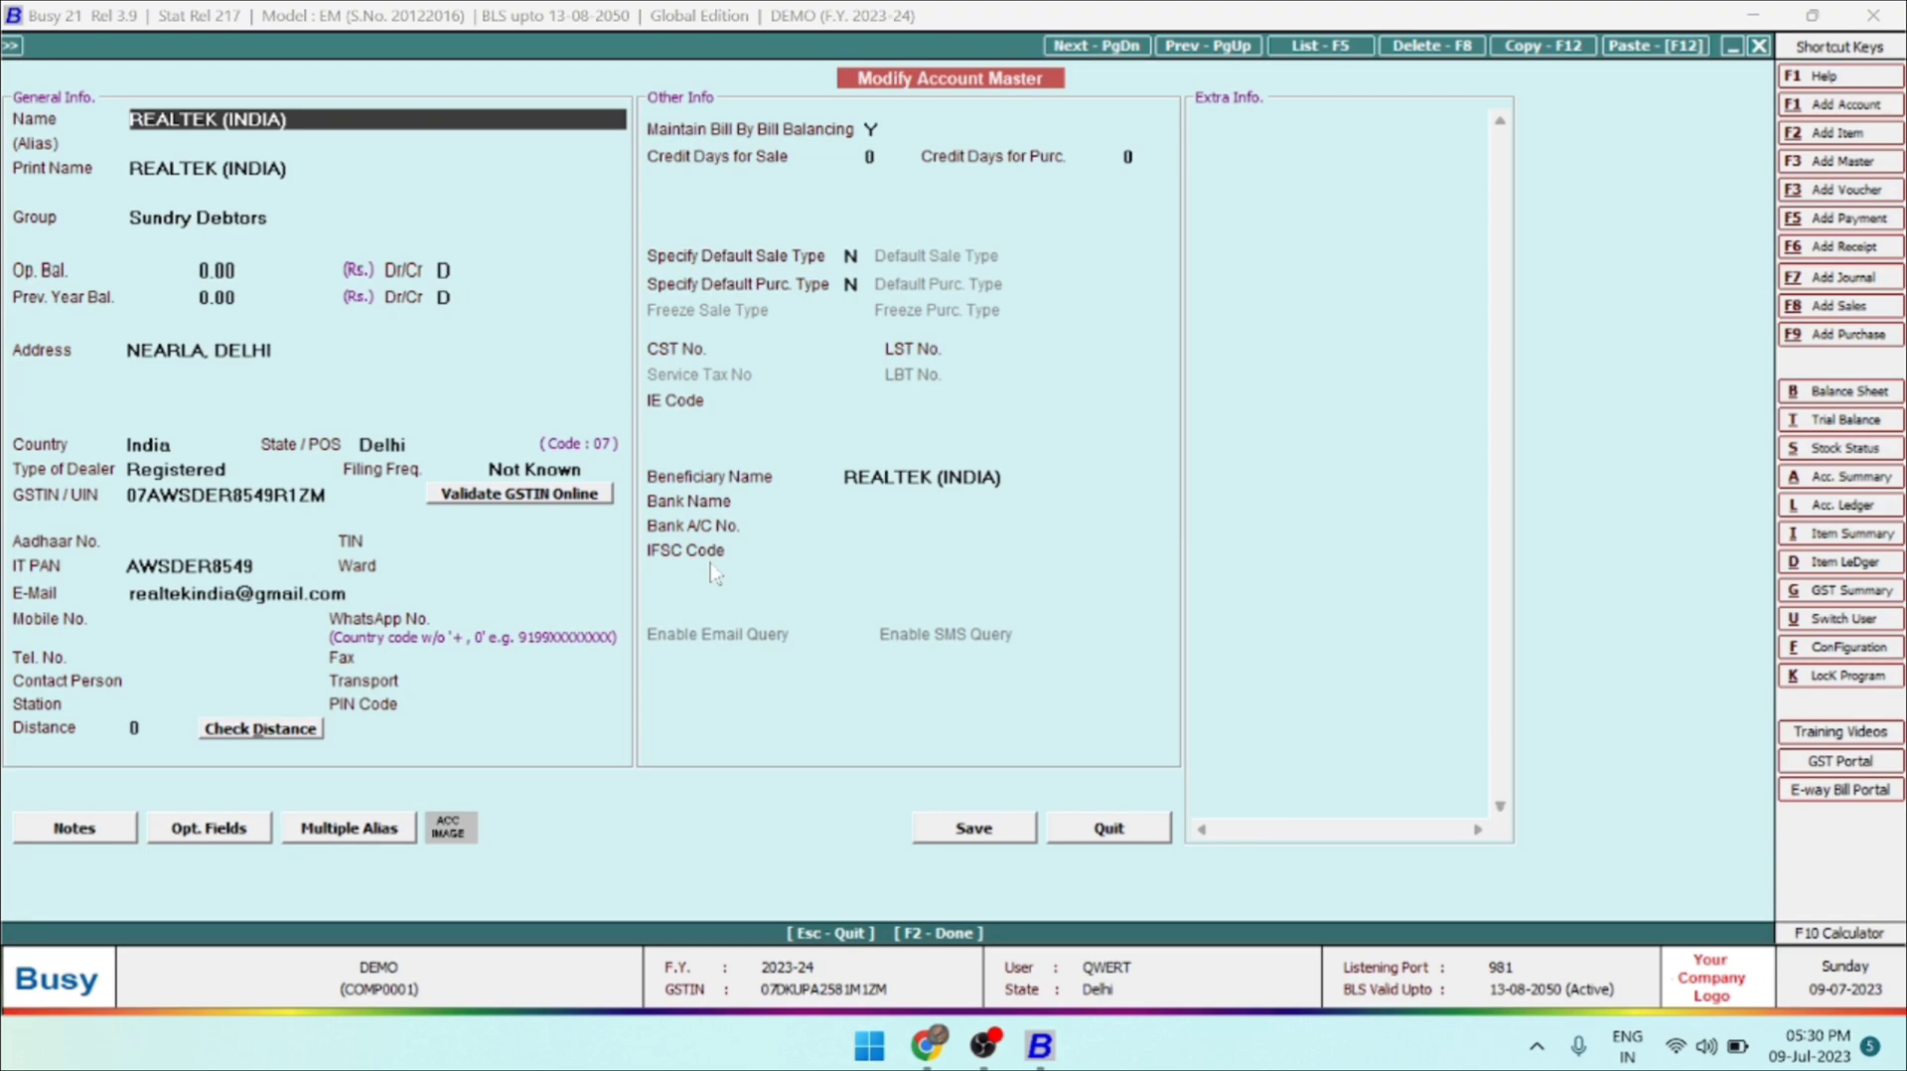
{"action": "key", "text": "Escape"}
{"action": "key", "text": "Escape"}
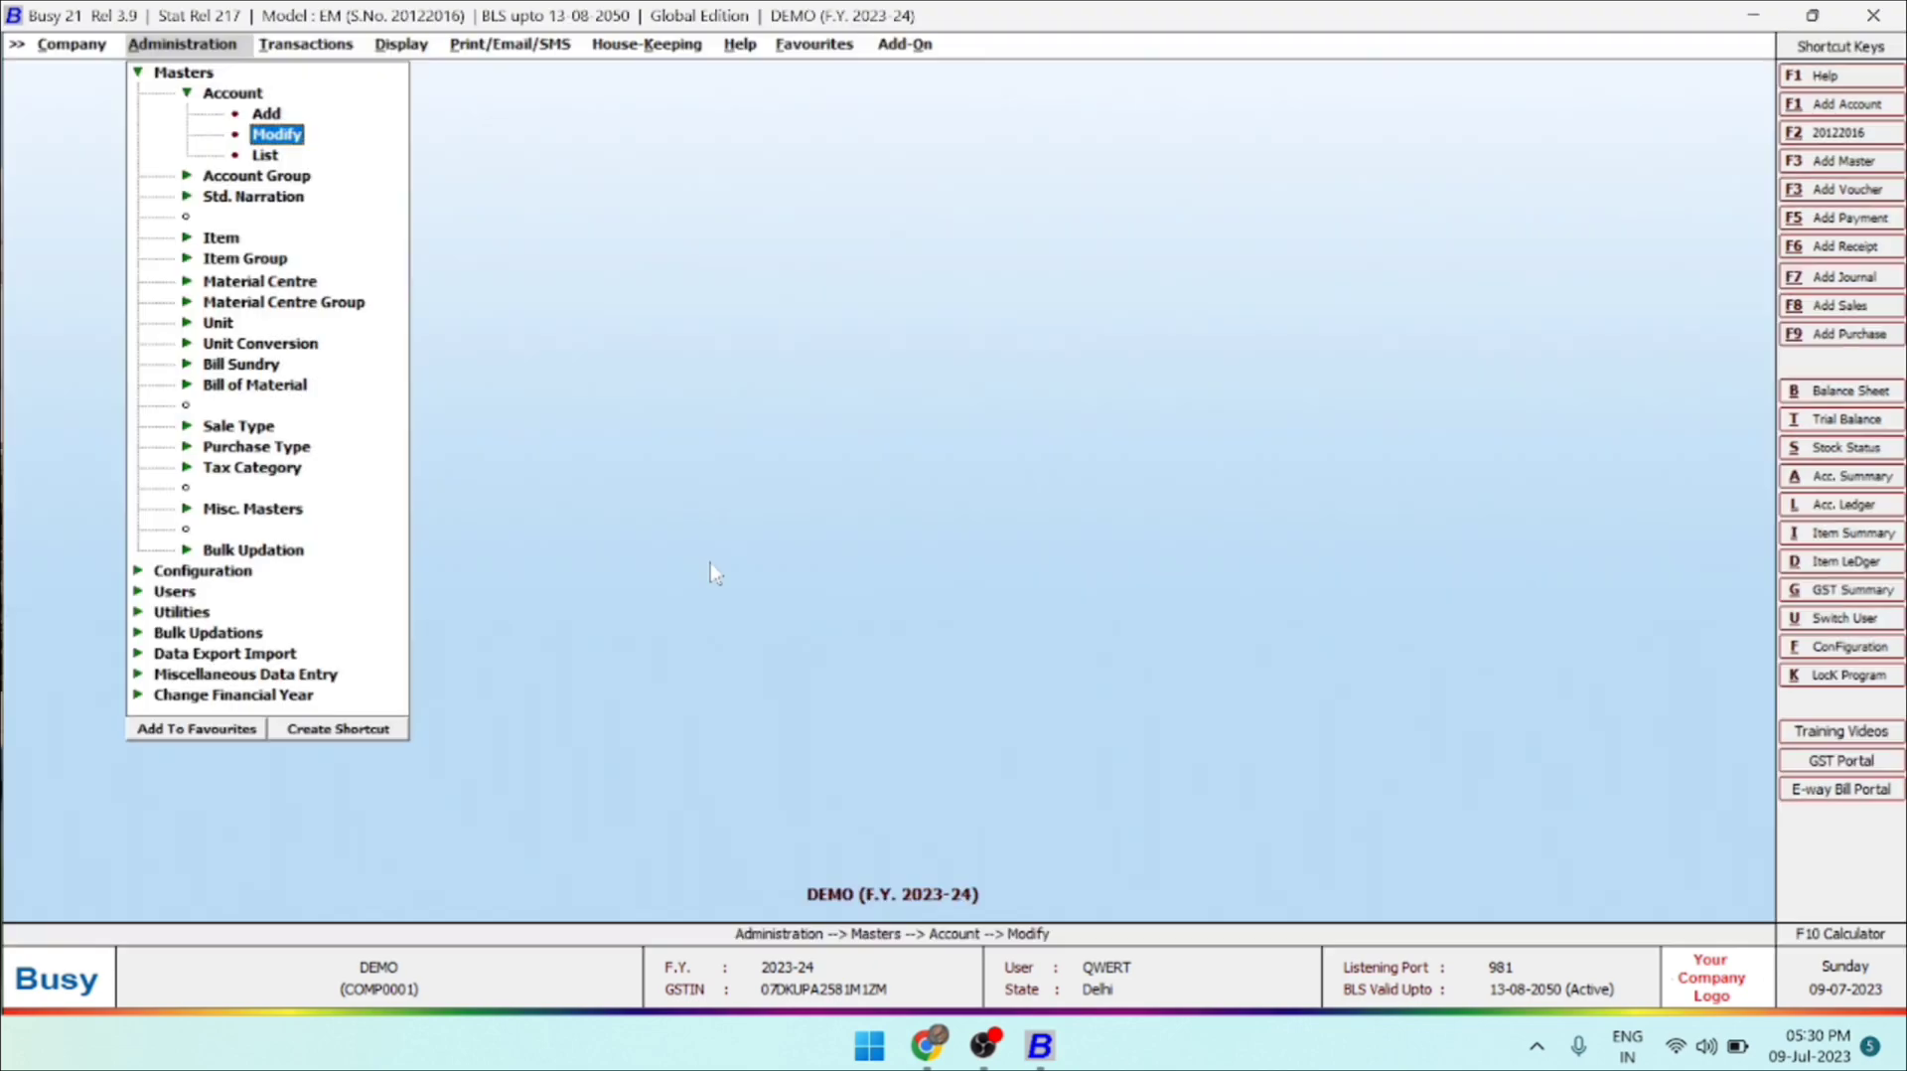
Show the list of all accounts in standard format on screen, find REALTEK (INDIA) in it, and close the list.
{"action": "key", "text": "Down"}
{"action": "key", "text": "Return"}
{"action": "key", "text": "Return"}
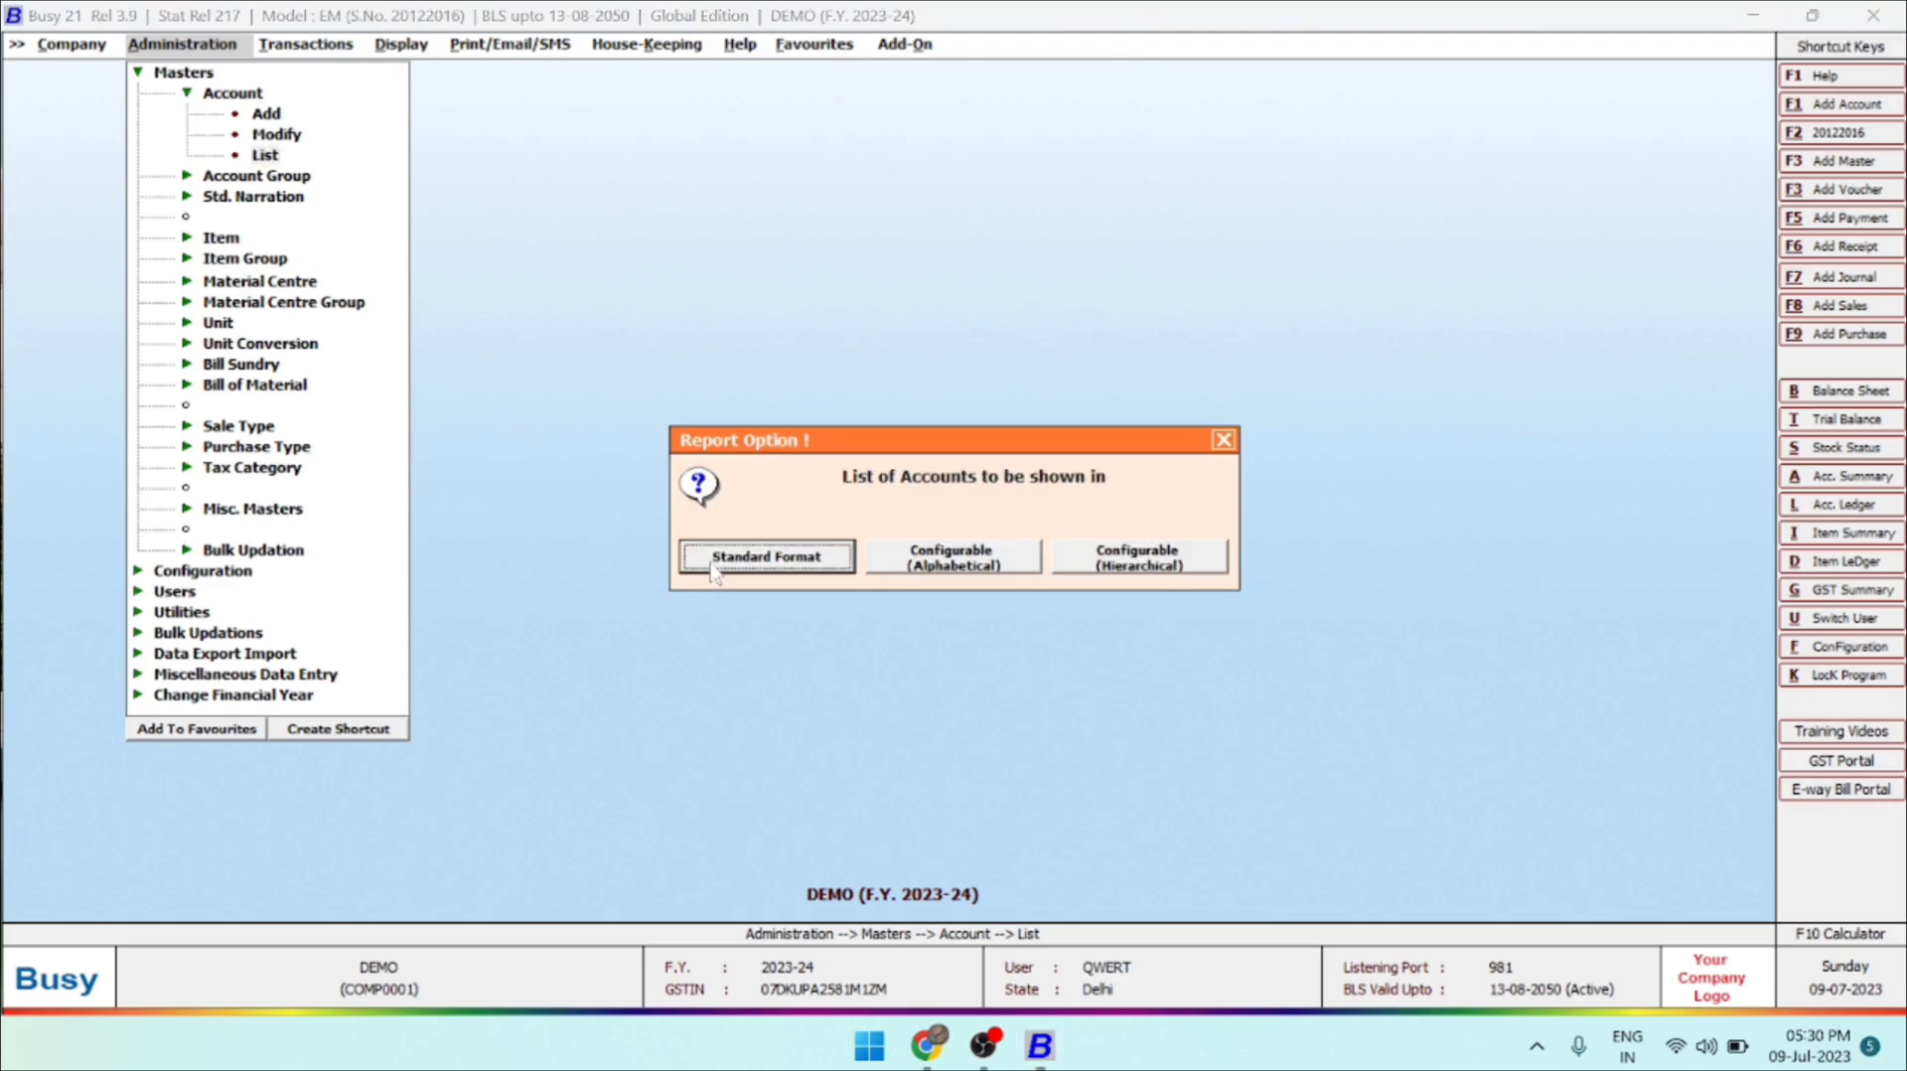
{"action": "key", "text": "Return"}
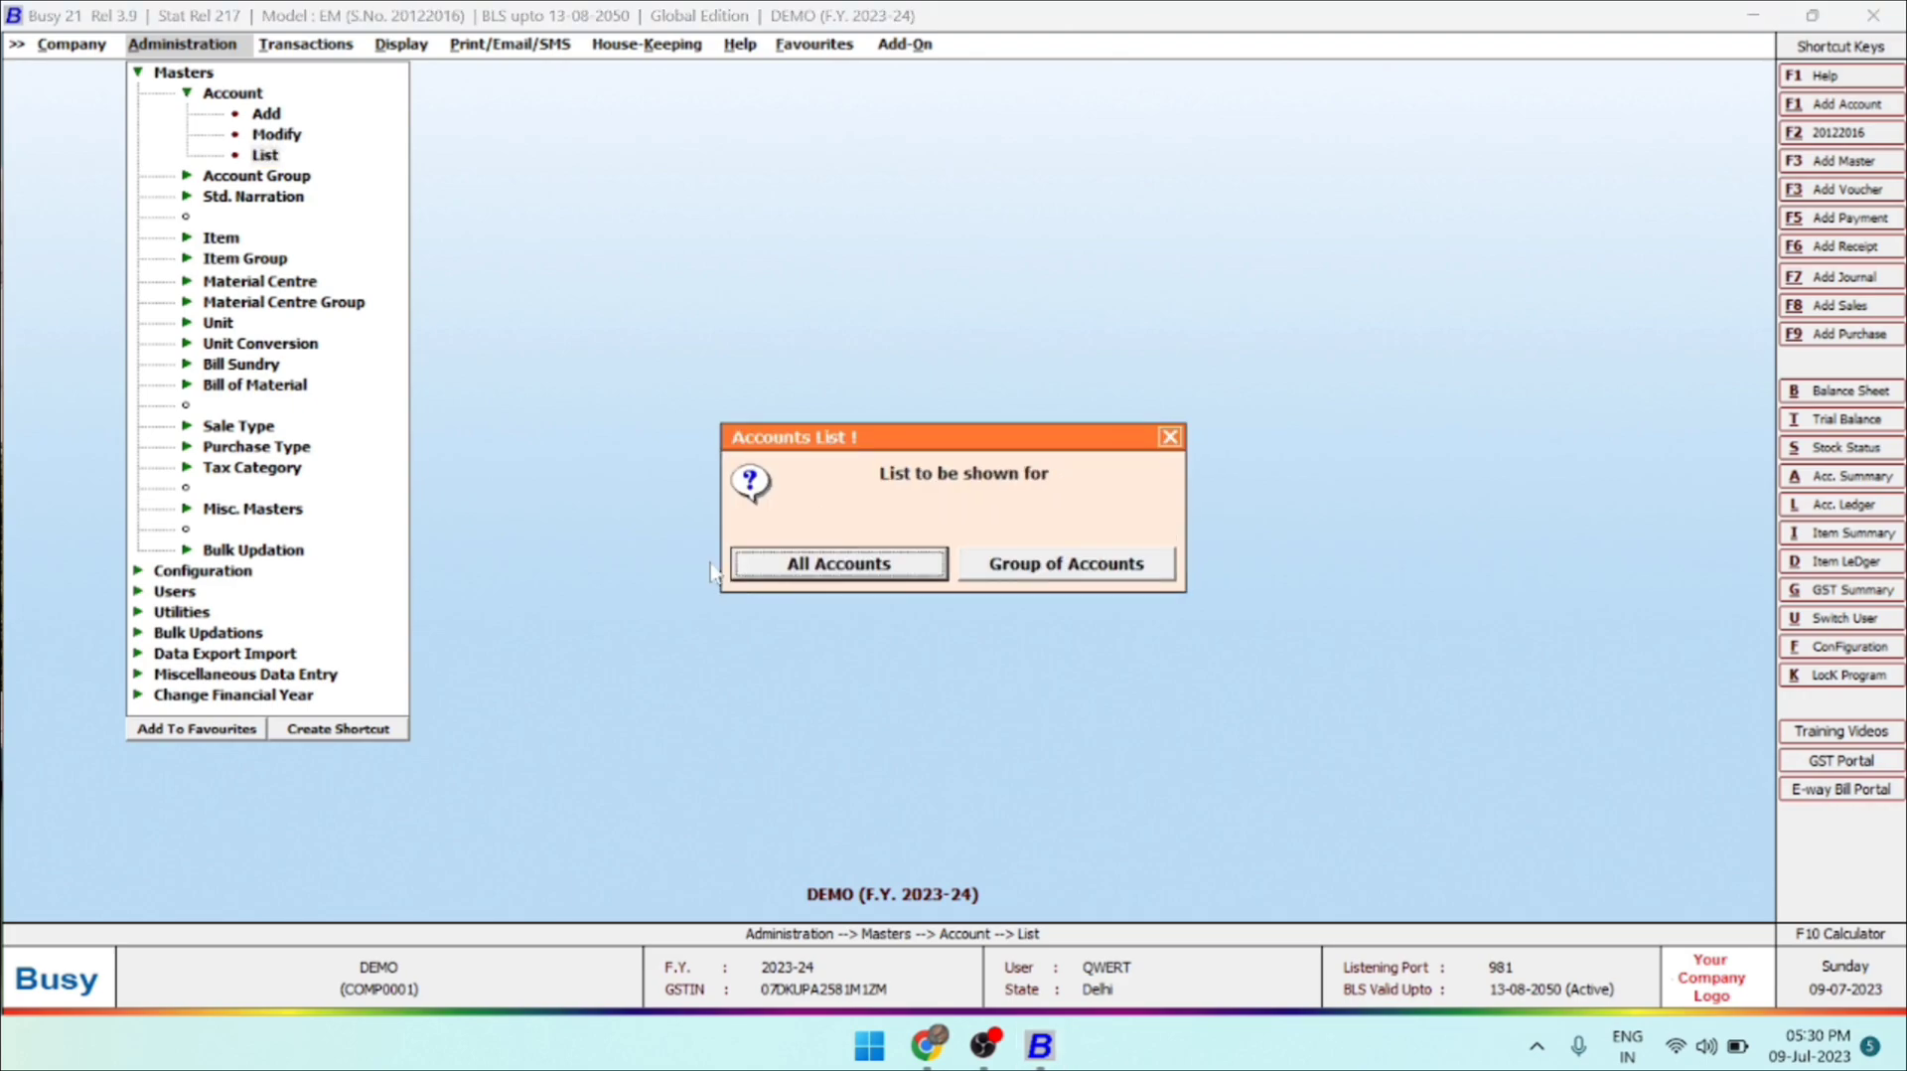
{"action": "key", "text": "Return"}
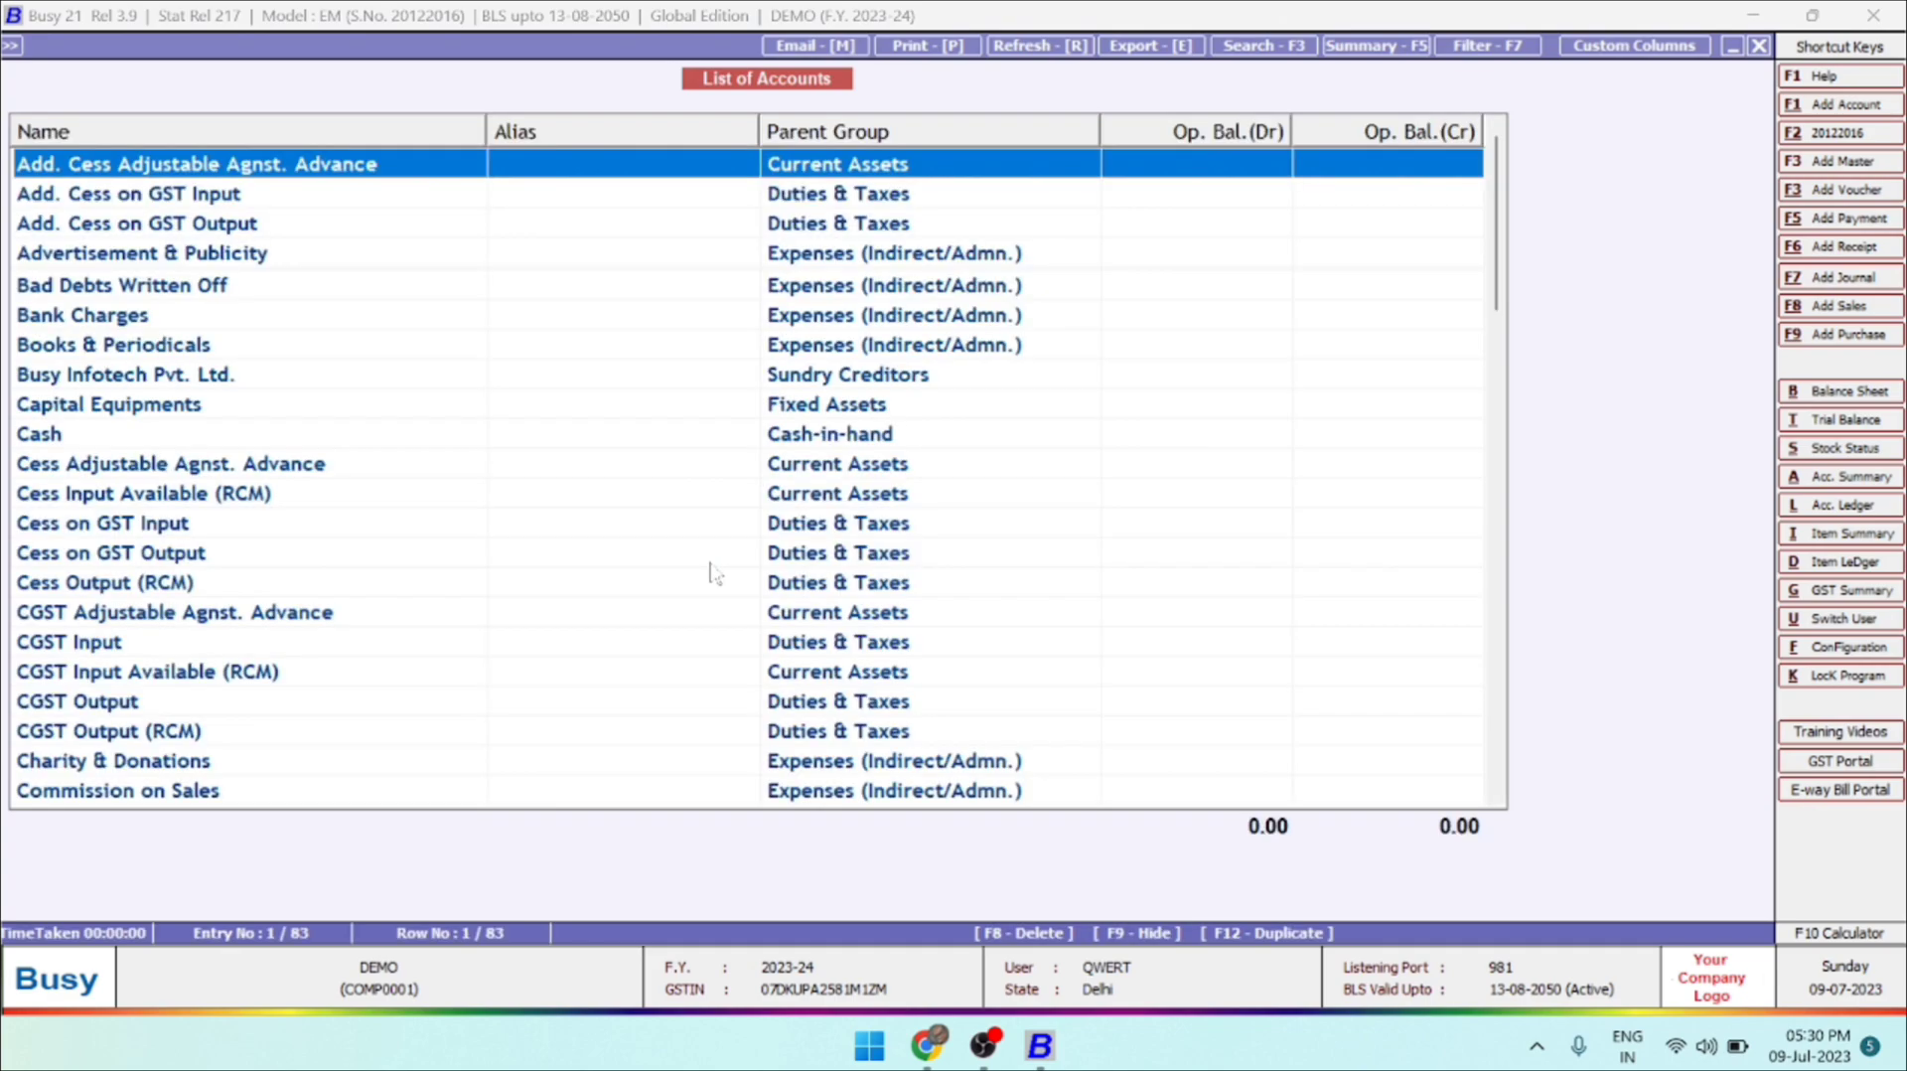
{"action": "key", "text": "r"}
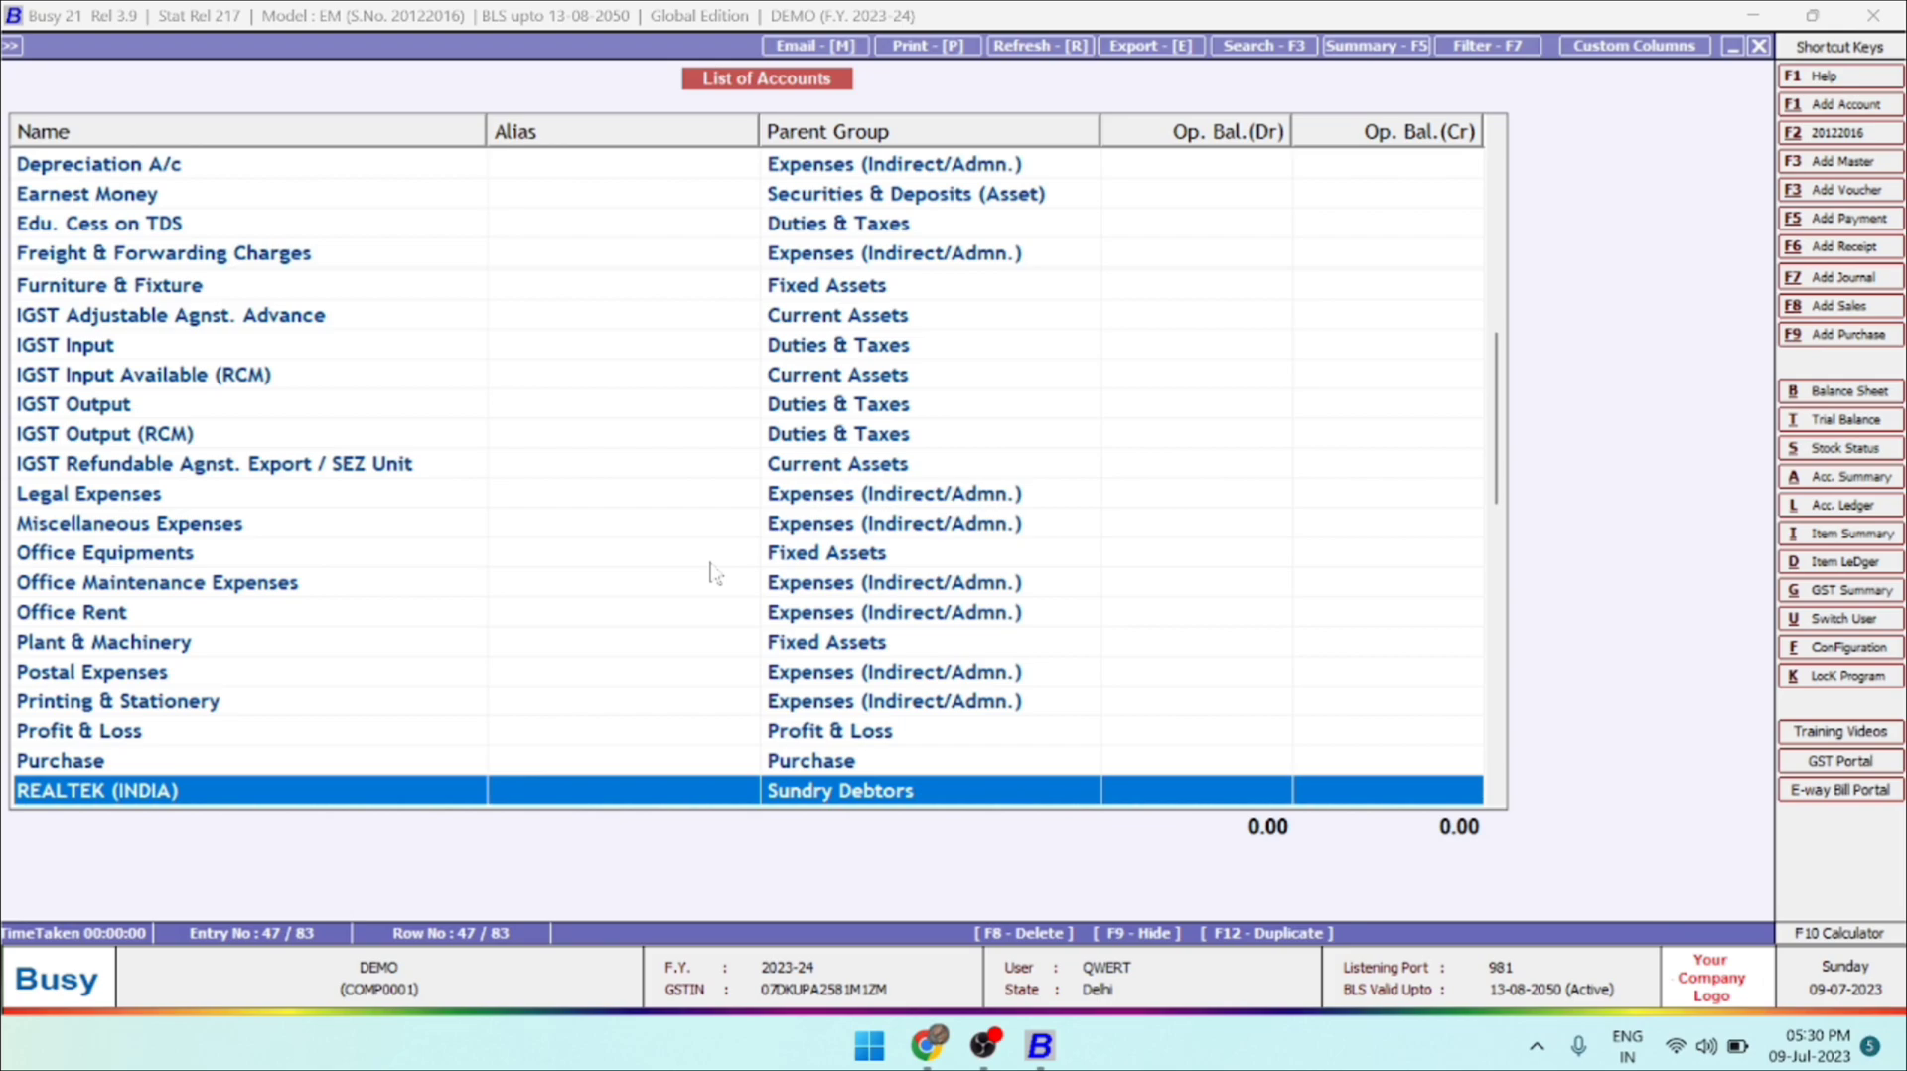
{"action": "key", "text": "Escape"}
{"action": "left_click", "coordinate": [713, 568]}
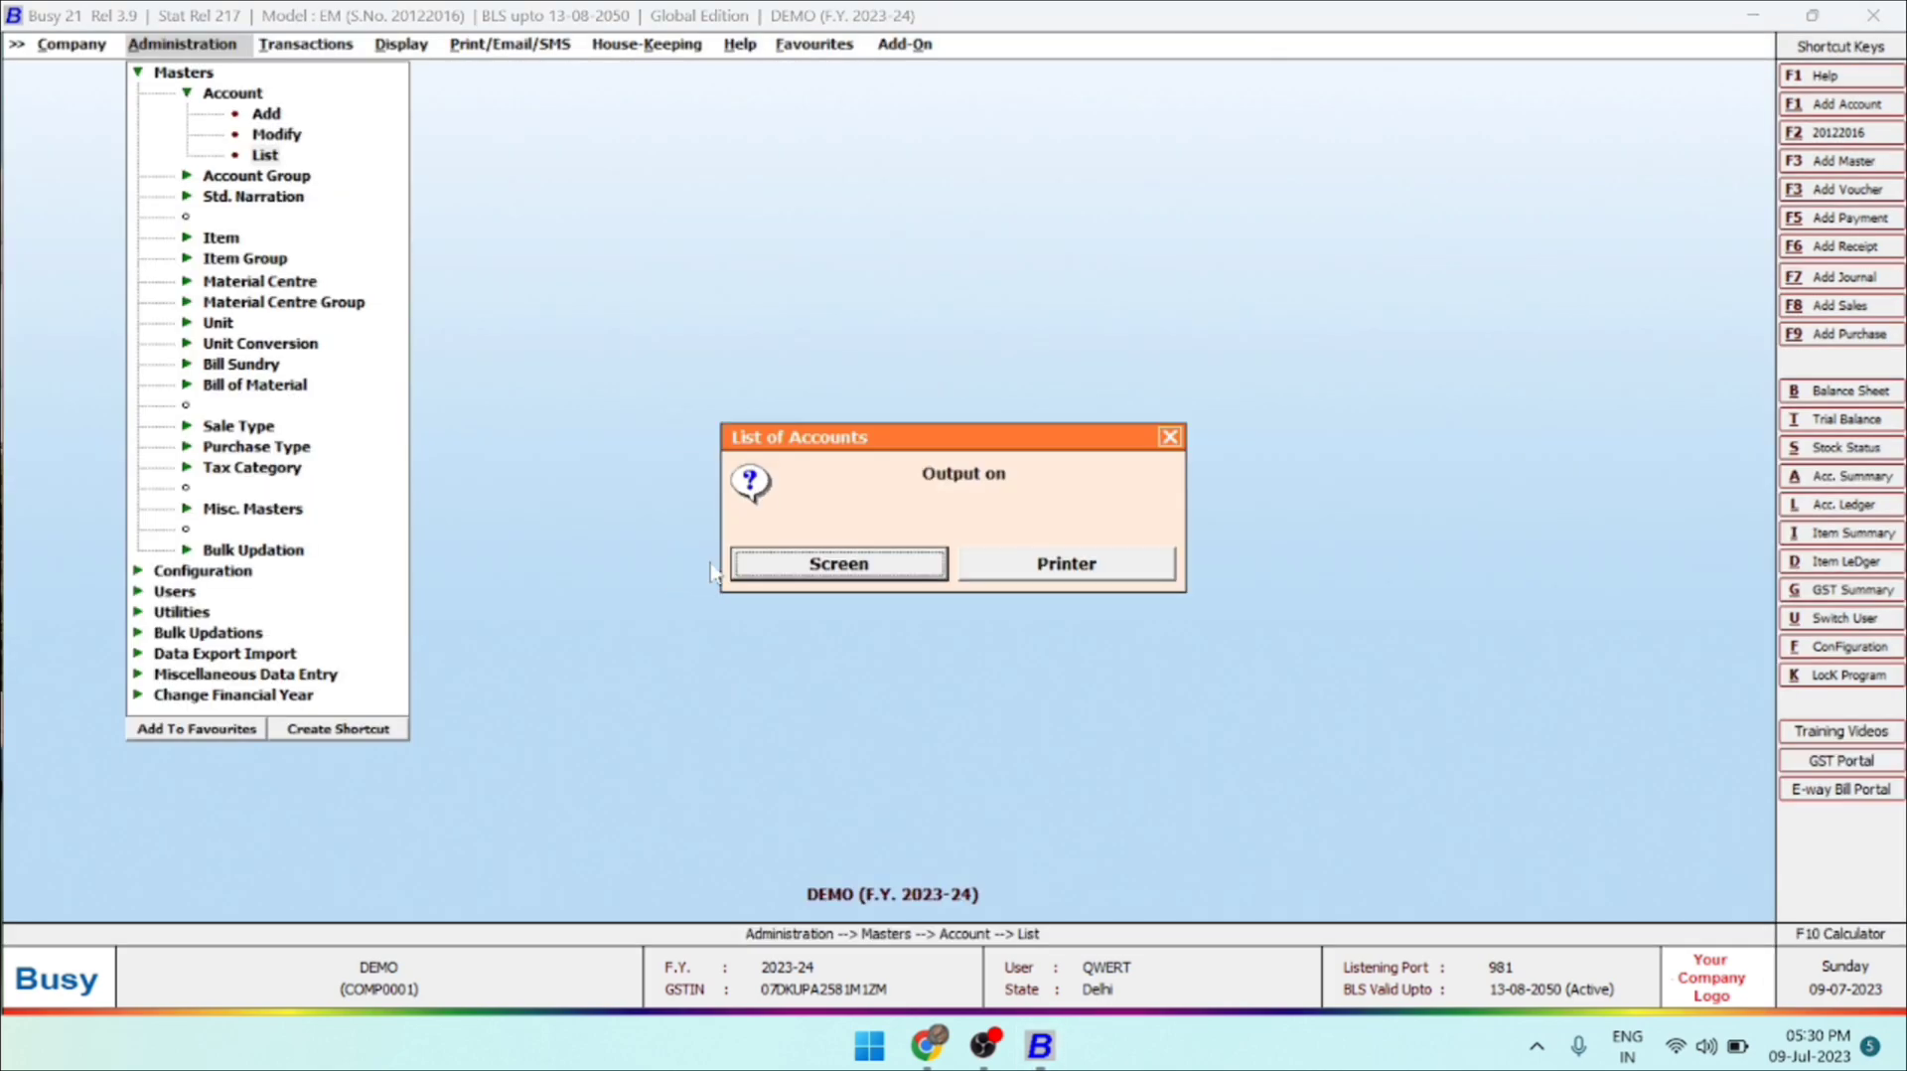